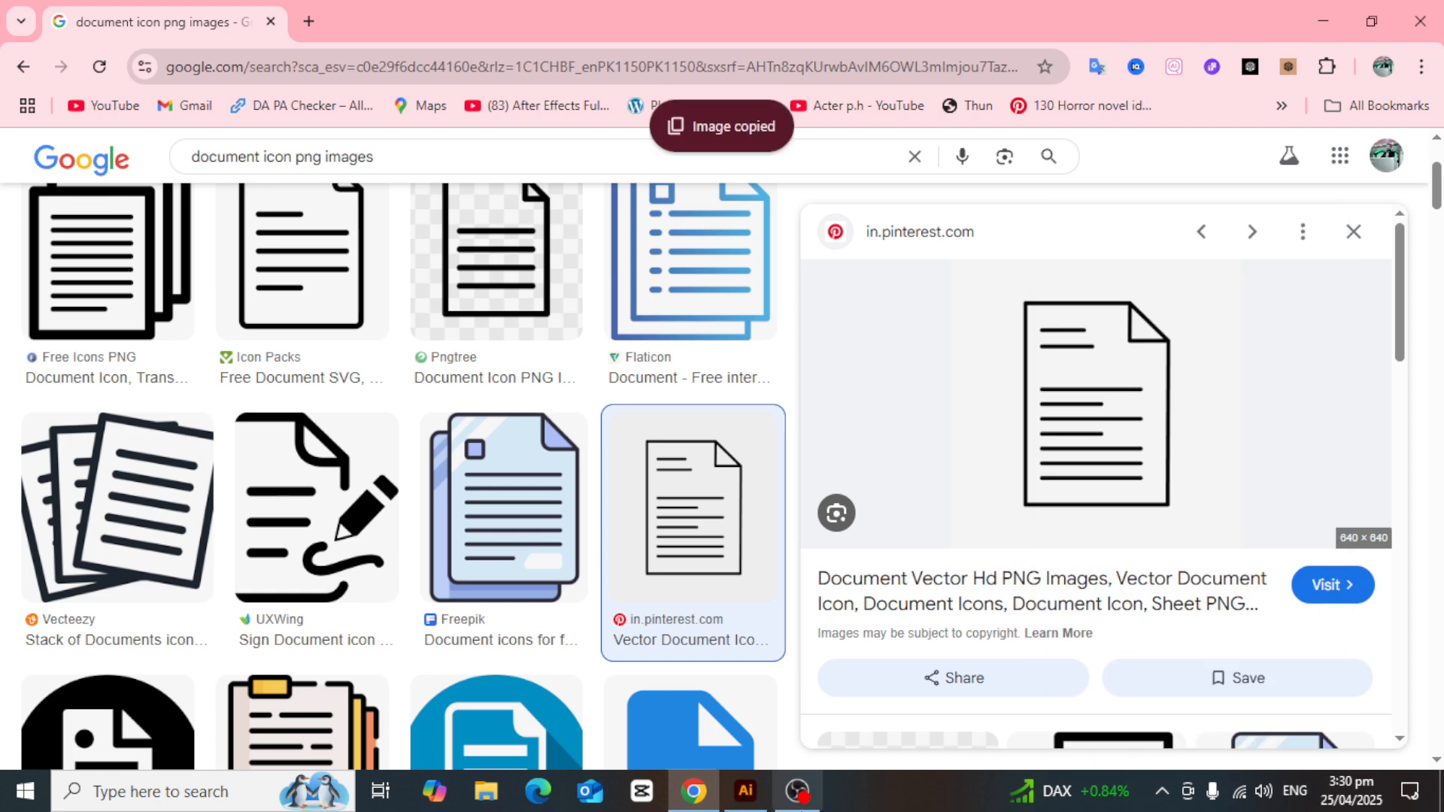
Switch to Illustrator and paste the copied document icon image into the untitled document
{"action": "left_click", "coordinate": [795, 790]}
{"action": "left_click", "coordinate": [743, 796]}
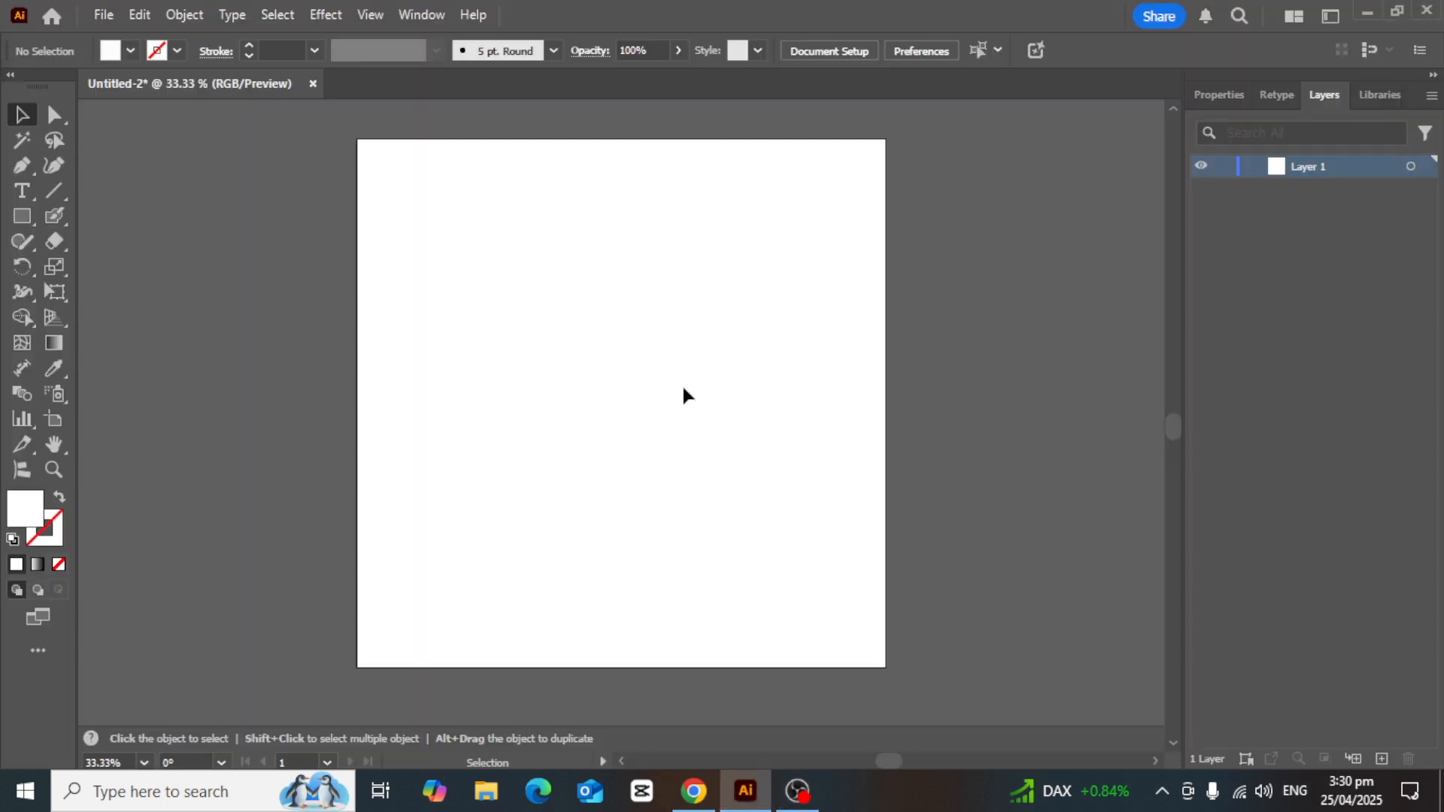
{"action": "key", "text": "ctrl"}
{"action": "key", "text": "ctrl"}
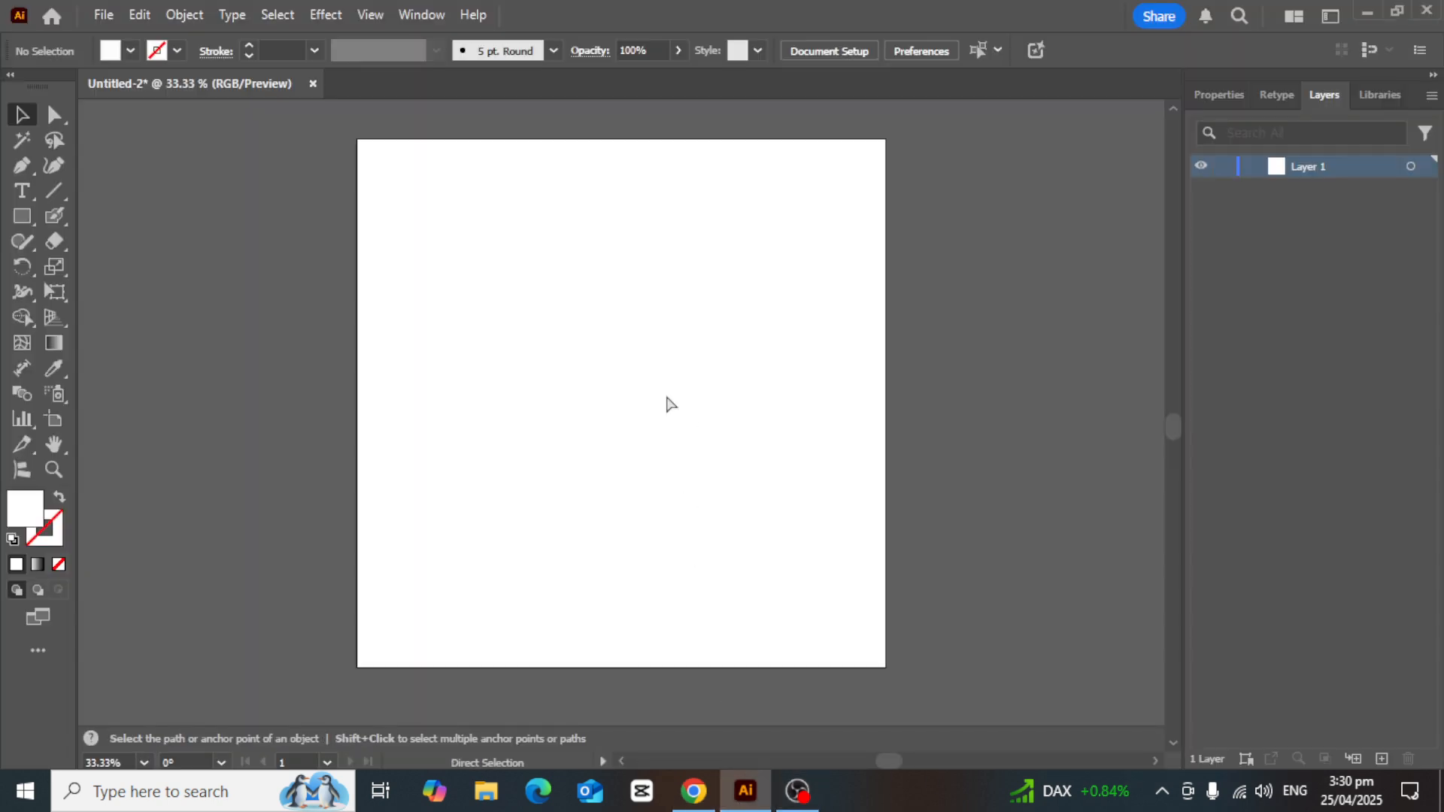
{"action": "key", "text": "ctrl+v"}
{"action": "key", "text": "ctrl+minus"}
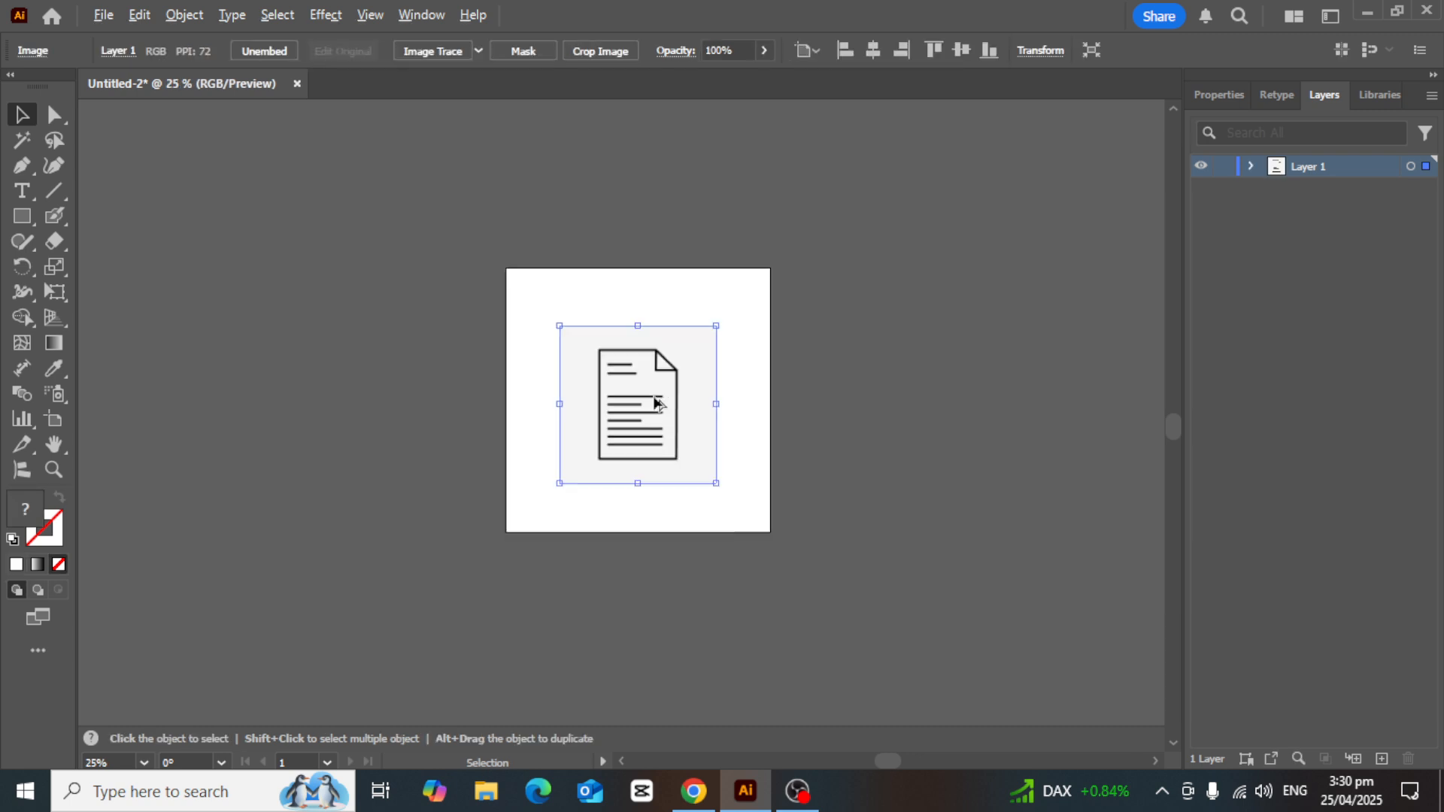
Move the pasted document icon image off the artboard to its right side and scale it down slightly
{"action": "left_click_drag", "start_coordinate": [555, 396], "coordinate": [936, 362]}
{"action": "key", "text": "ctrl+plus"}
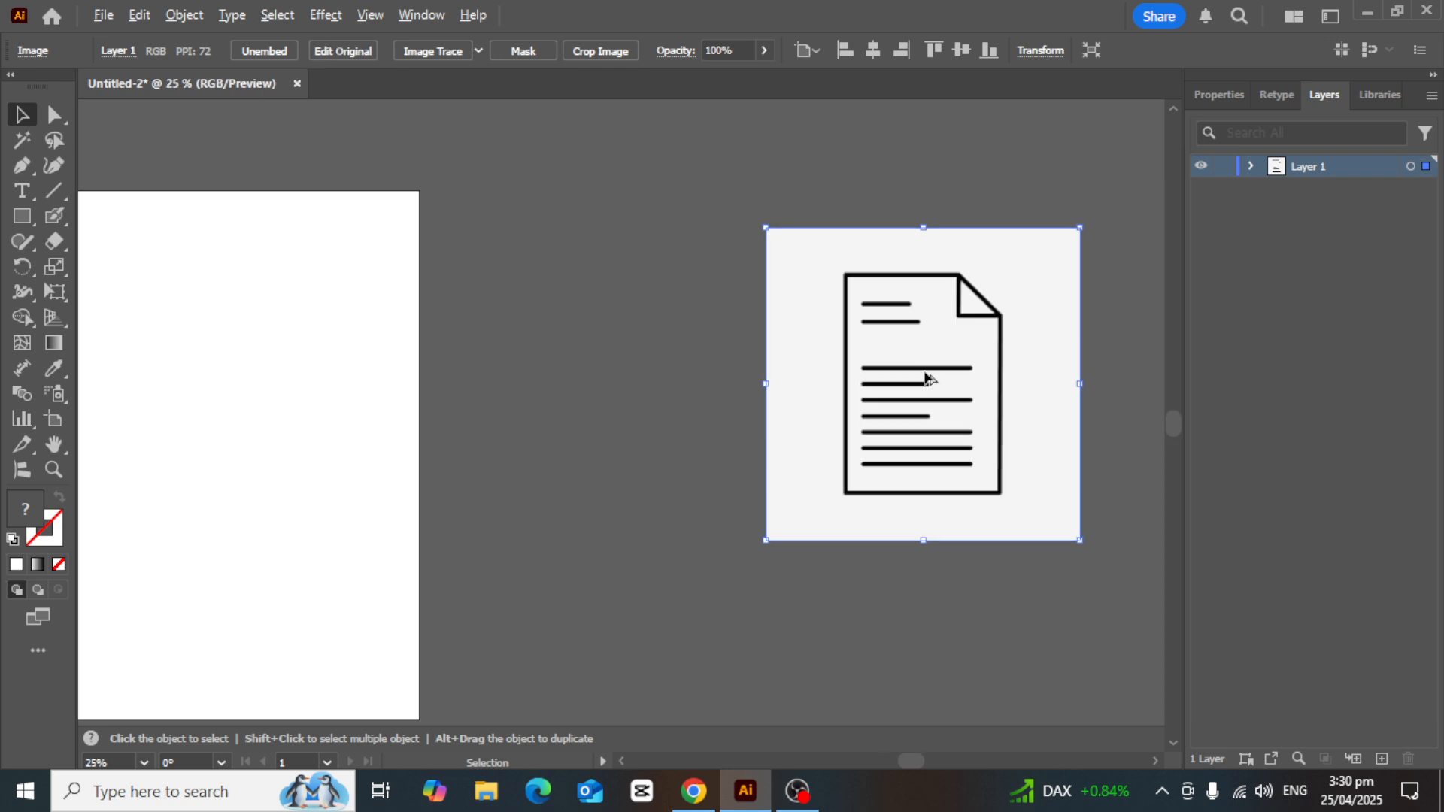
{"action": "key", "text": "space"}
{"action": "left_click_drag", "start_coordinate": [369, 403], "coordinate": [460, 406]}
{"action": "left_click_drag", "start_coordinate": [1010, 410], "coordinate": [865, 421]}
{"action": "mouse_move", "coordinate": [993, 515]}
{"action": "left_mouse_down"}
{"action": "mouse_move", "coordinate": [954, 461]}
{"action": "mouse_move", "coordinate": [987, 510]}
{"action": "left_mouse_up"}
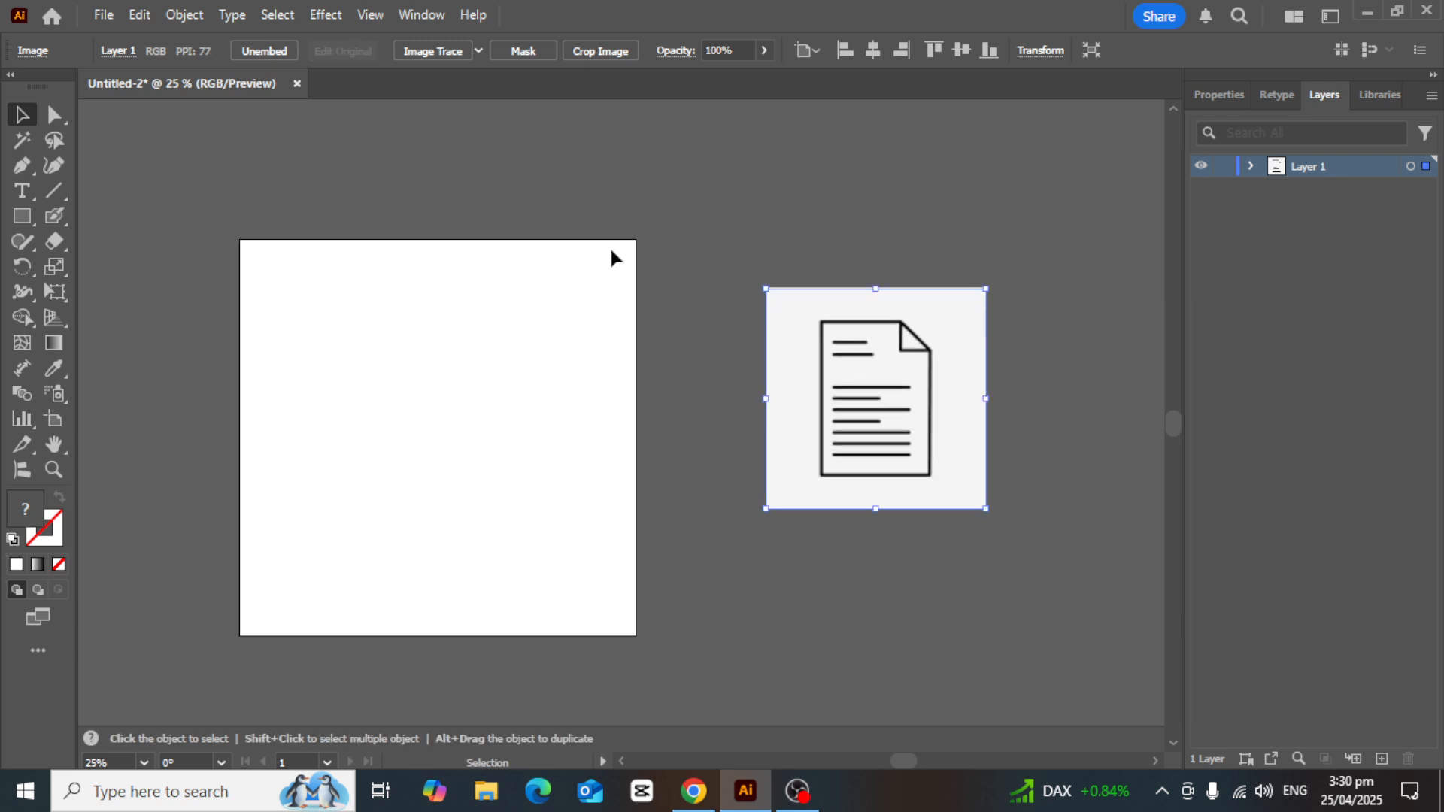
Trace the document icon image with the 16 Colors preset and expand the tracing result
{"action": "left_click", "coordinate": [769, 196]}
{"action": "left_click", "coordinate": [896, 373]}
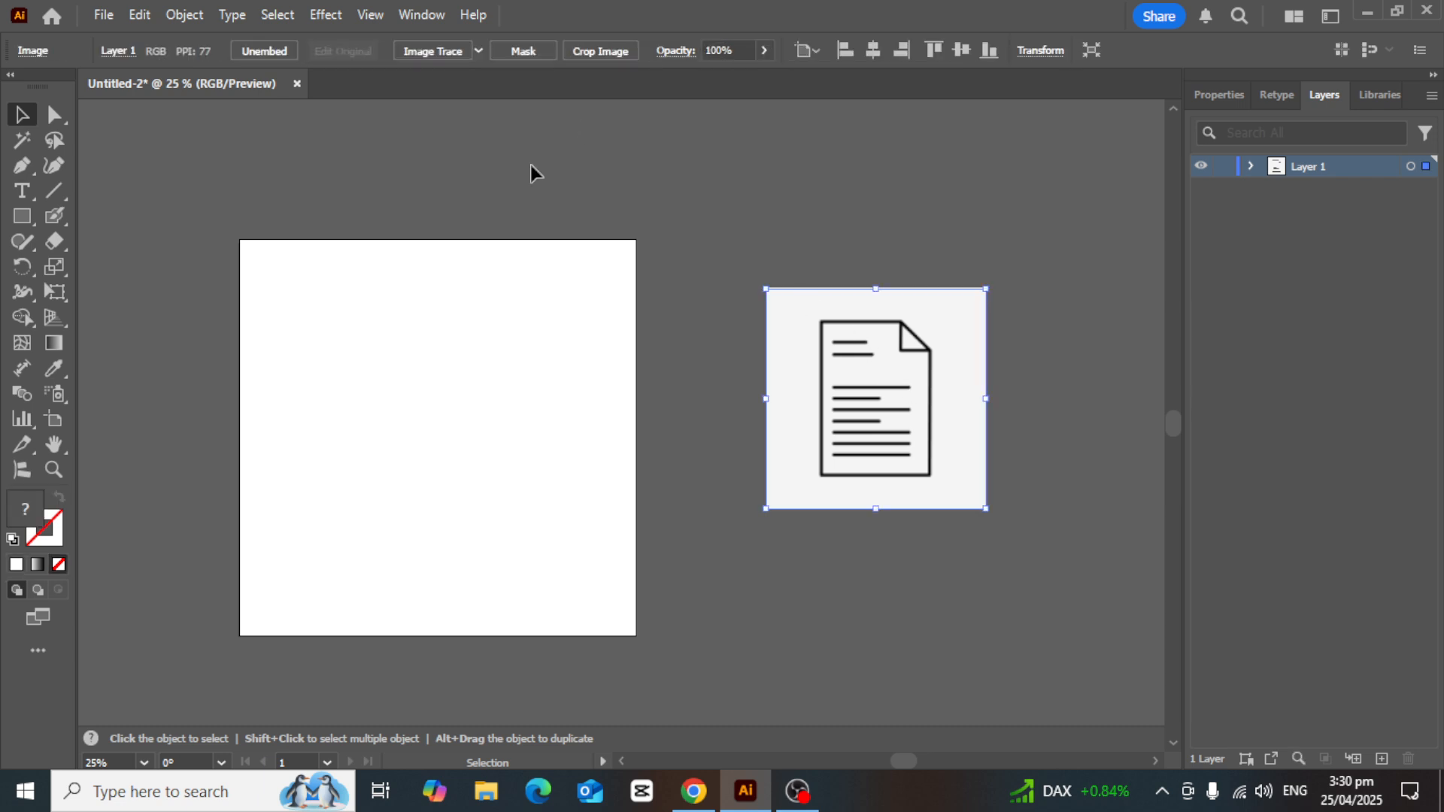
{"action": "left_click", "coordinate": [478, 51]}
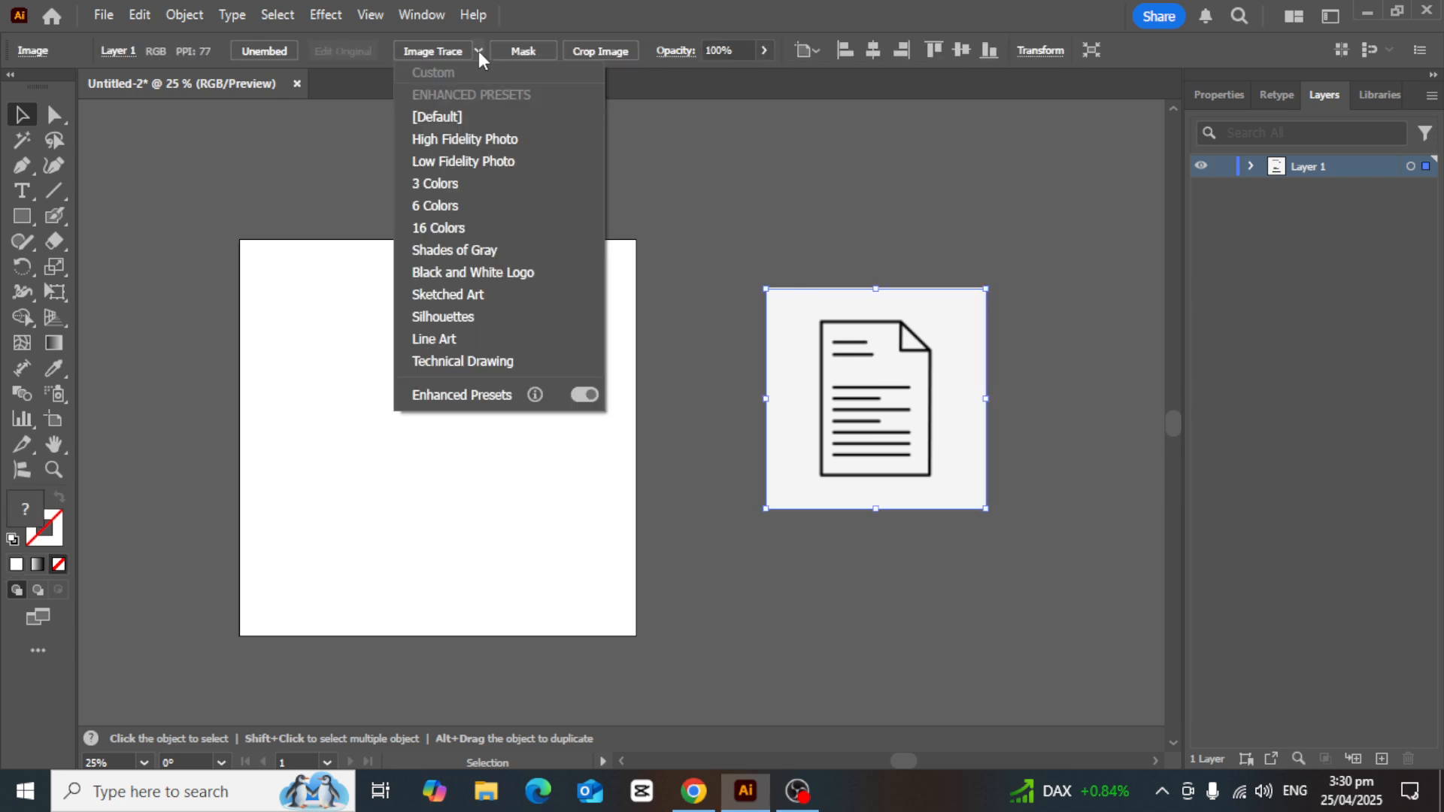
{"action": "left_click", "coordinate": [464, 227]}
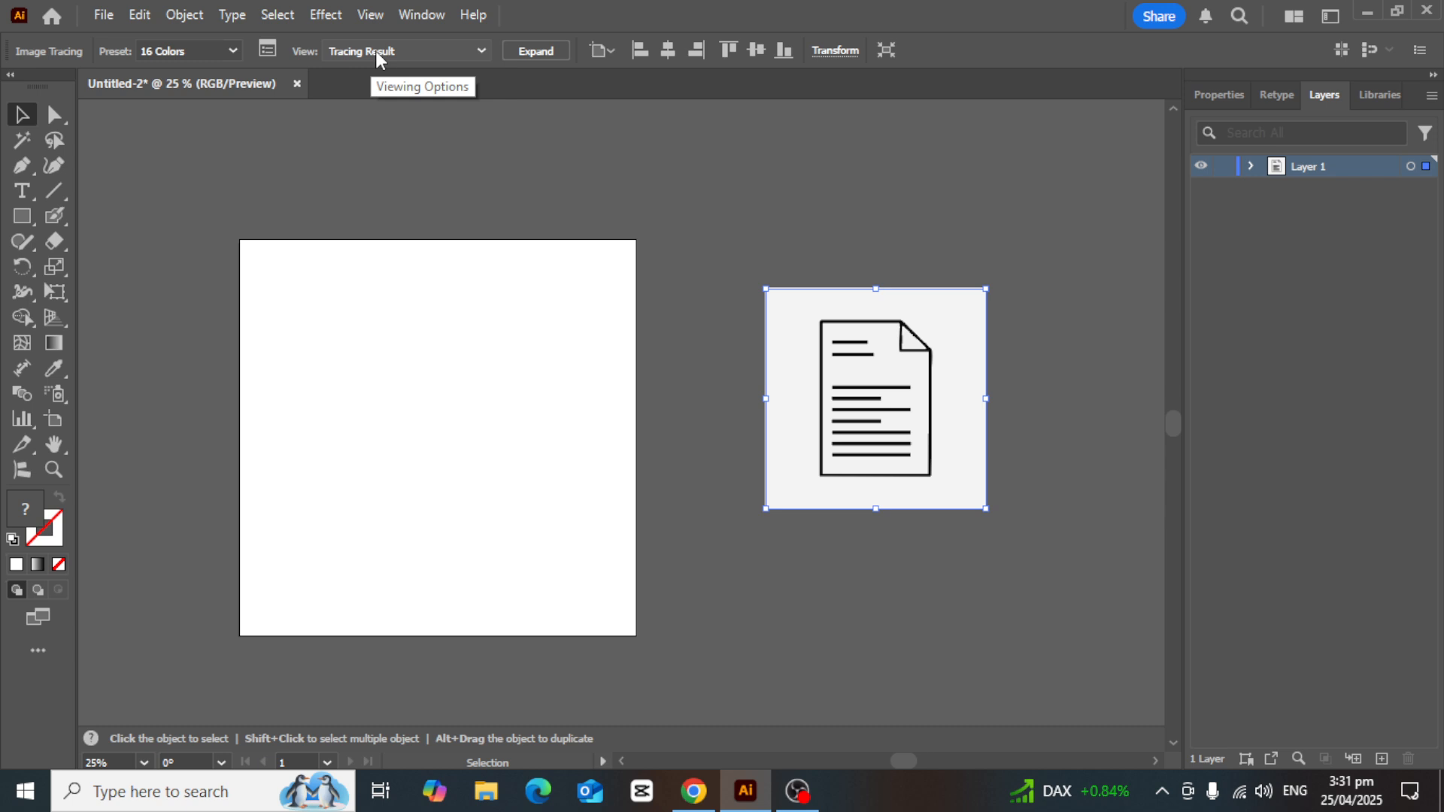
{"action": "left_click", "coordinate": [543, 56]}
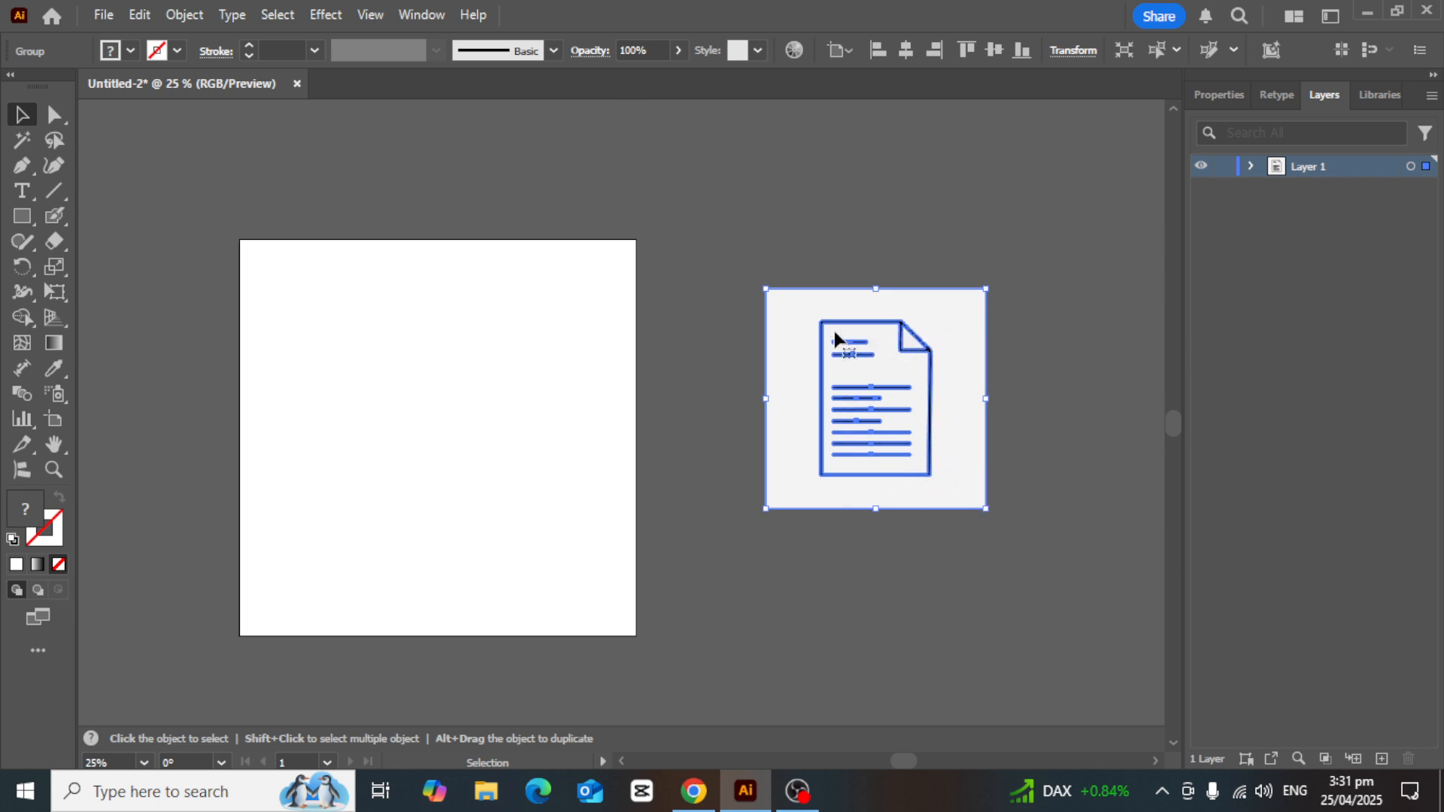
Ungroup the expanded tracing and delete its light grey background using the Magic Wand
{"action": "right_click", "coordinate": [915, 304]}
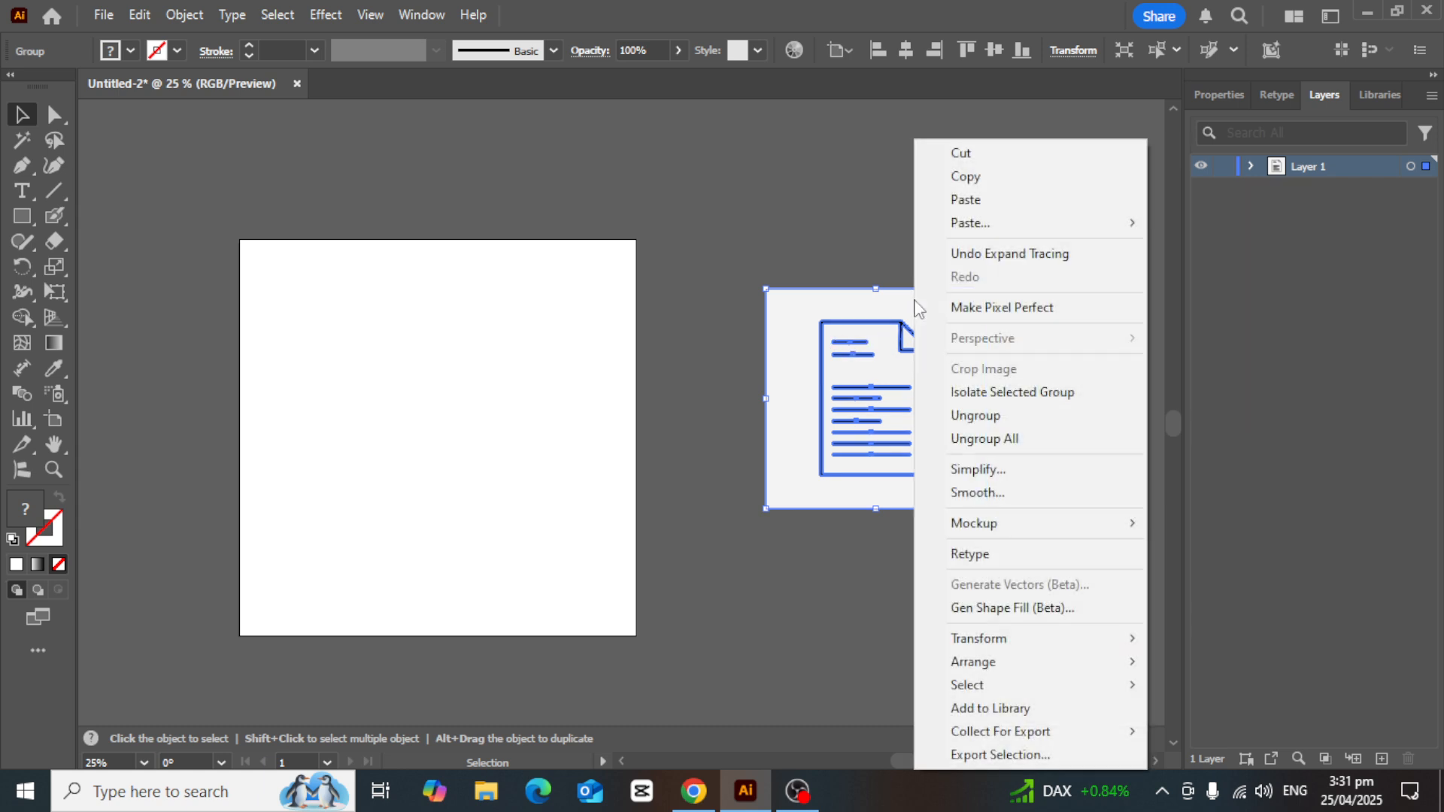
{"action": "left_click", "coordinate": [1005, 418]}
{"action": "left_click", "coordinate": [1094, 373]}
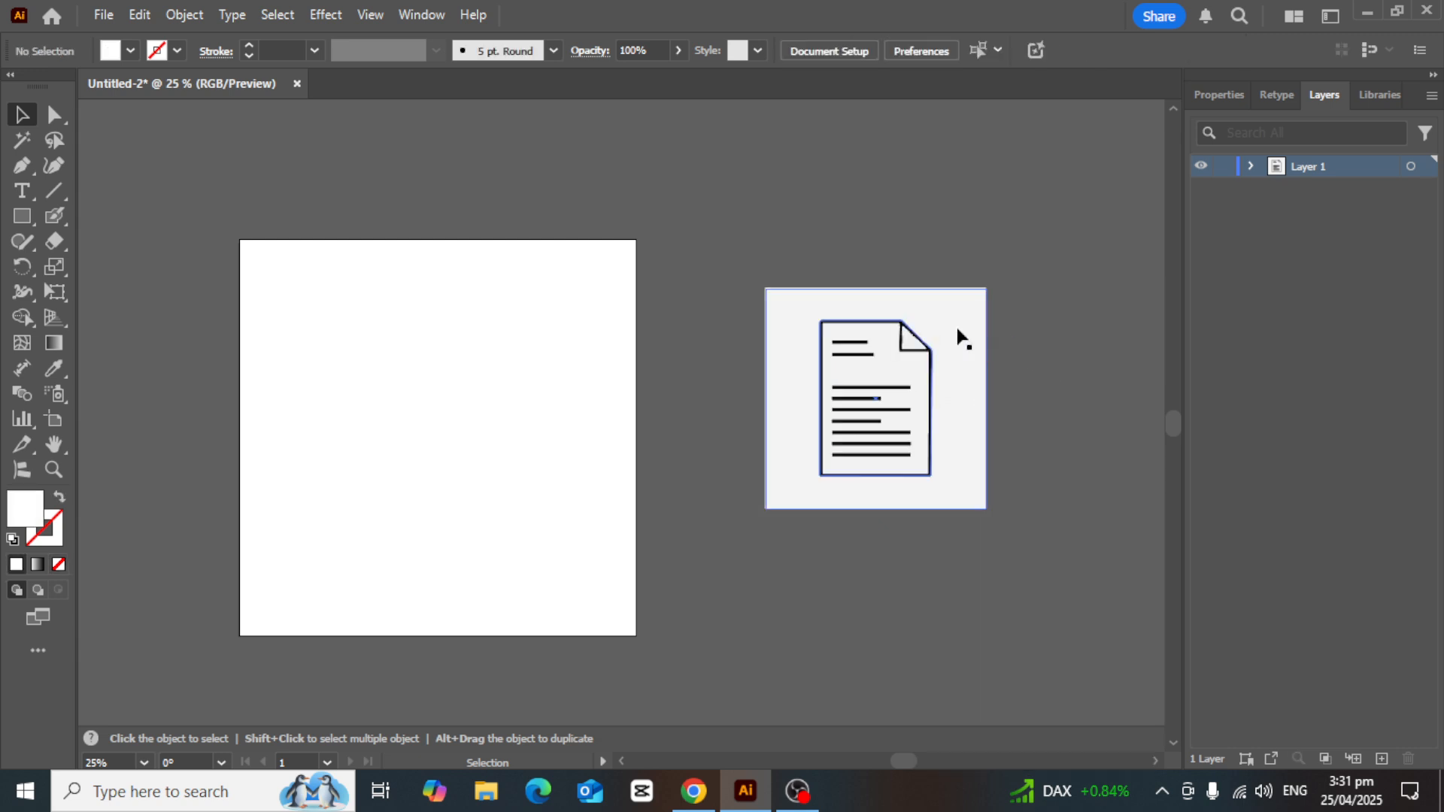
{"action": "left_click", "coordinate": [18, 141]}
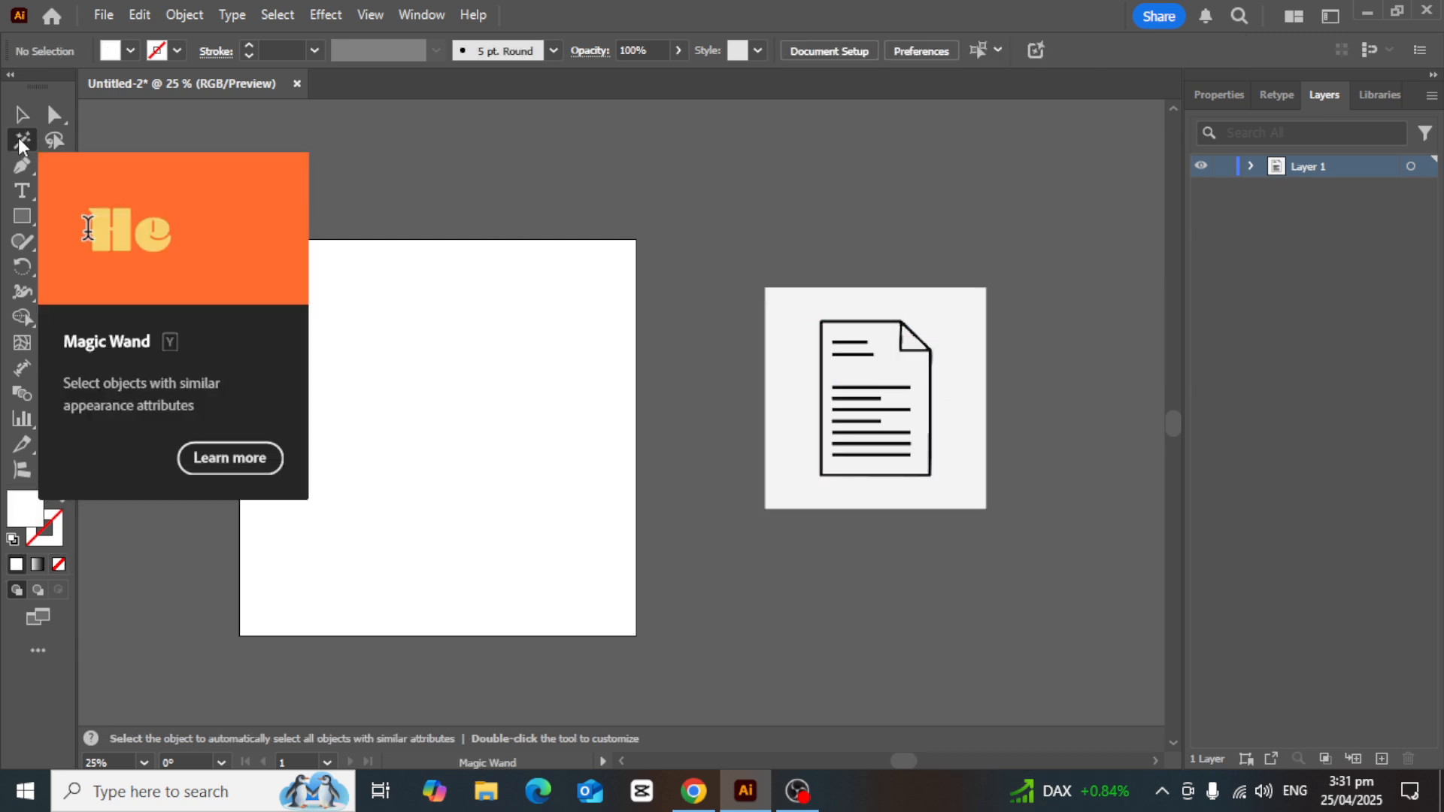
{"action": "left_click", "coordinate": [961, 317]}
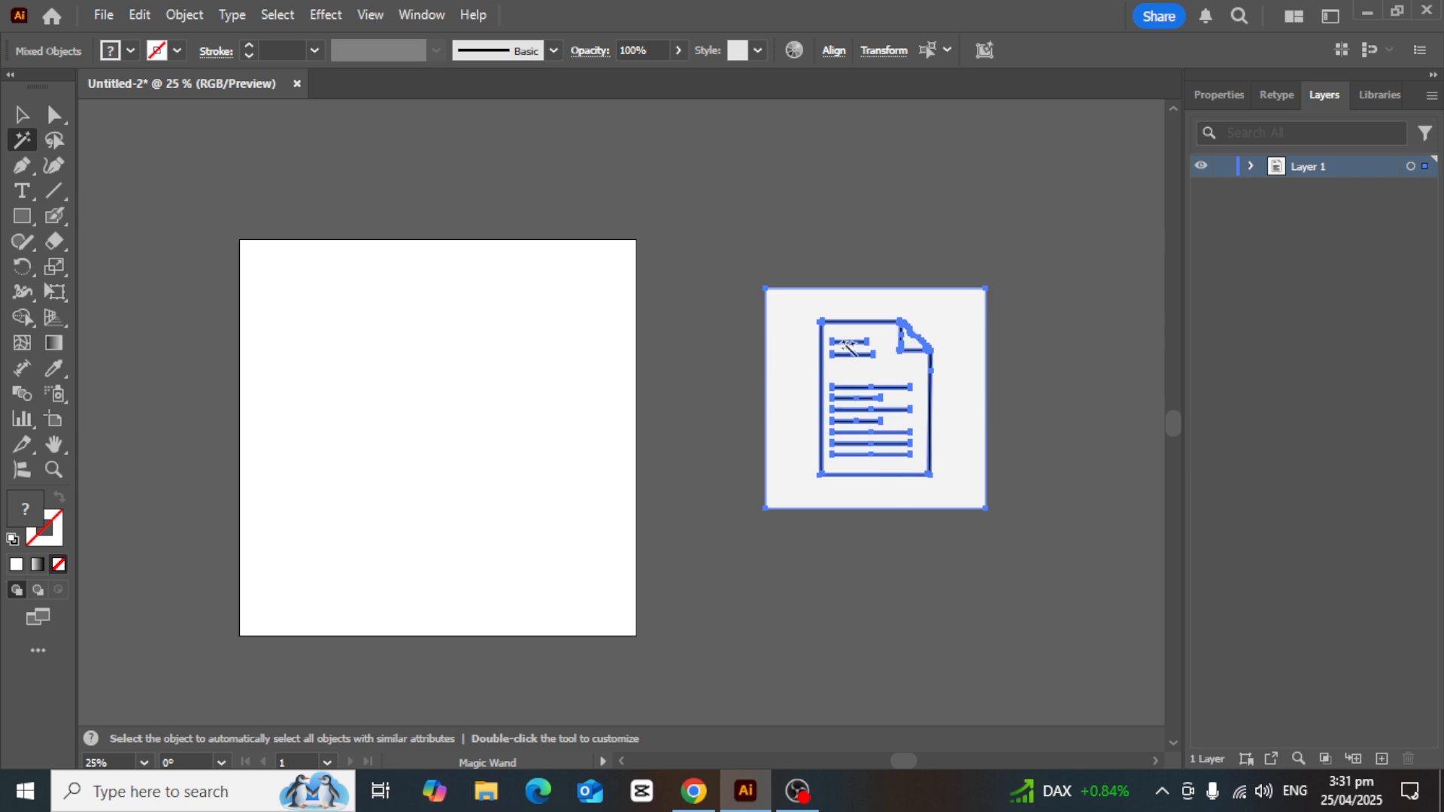
{"action": "key", "text": "Delete"}
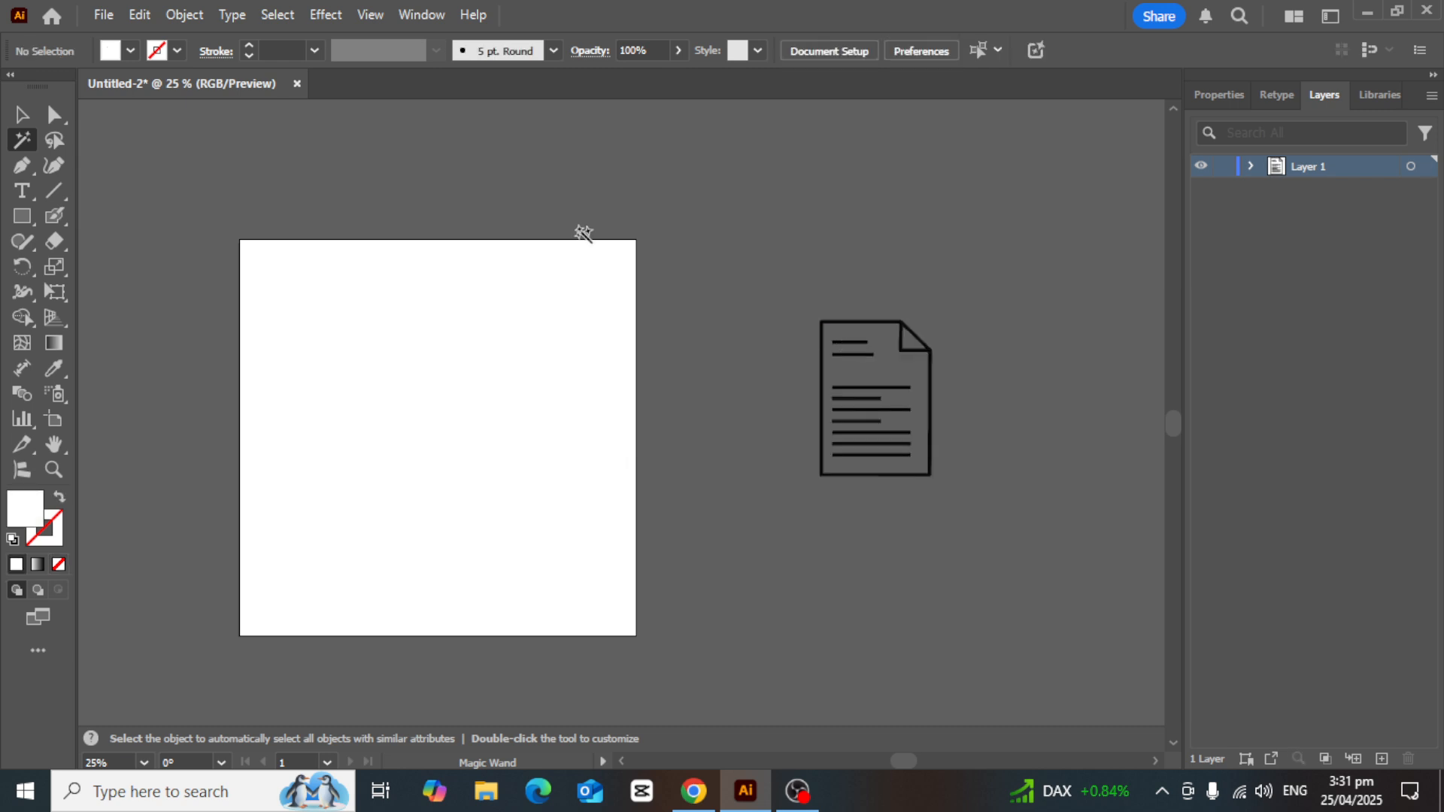
Examine the individual paths that make up the traced document icon's group in Layer 1
{"action": "left_click", "coordinate": [27, 119]}
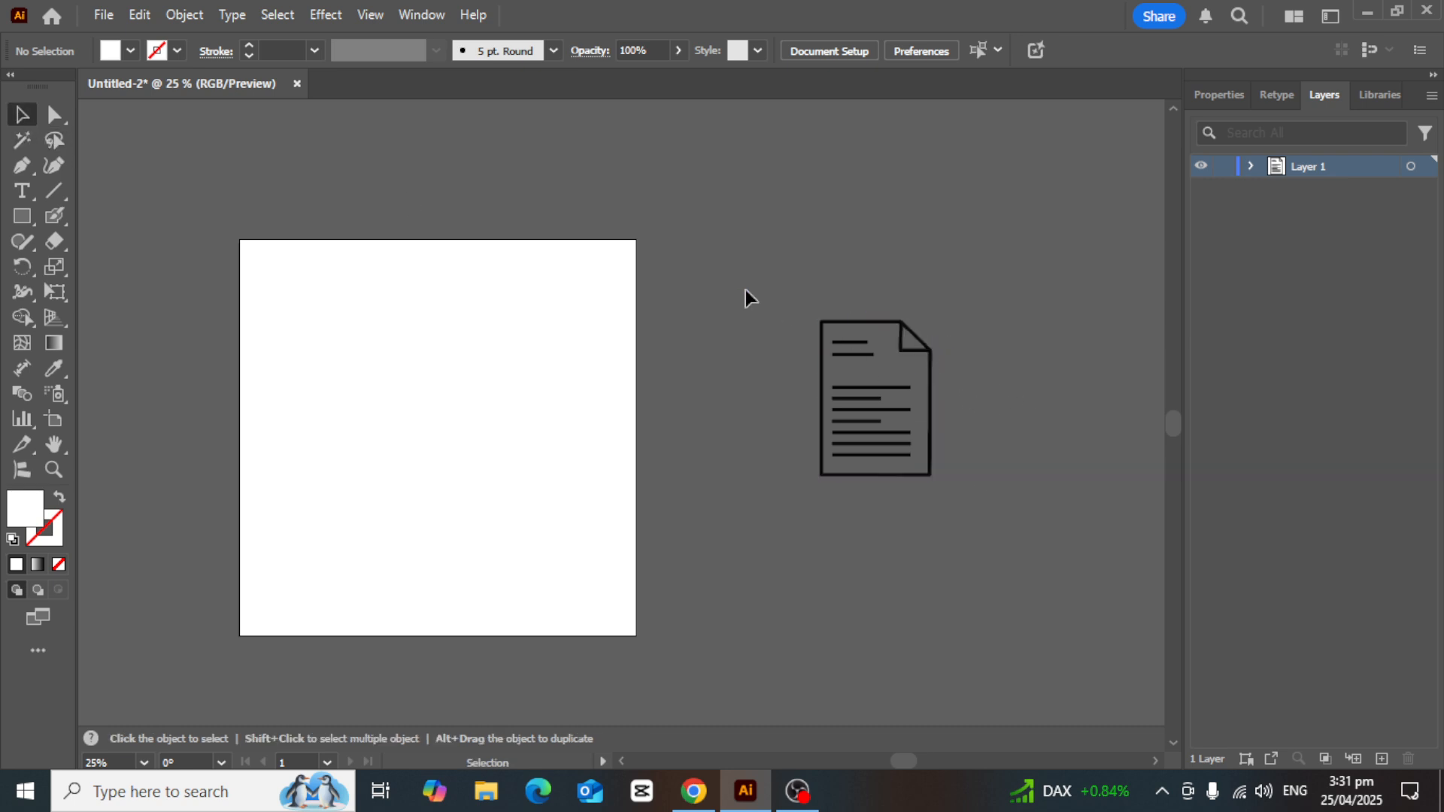
{"action": "left_click_drag", "start_coordinate": [995, 543], "coordinate": [1004, 569]}
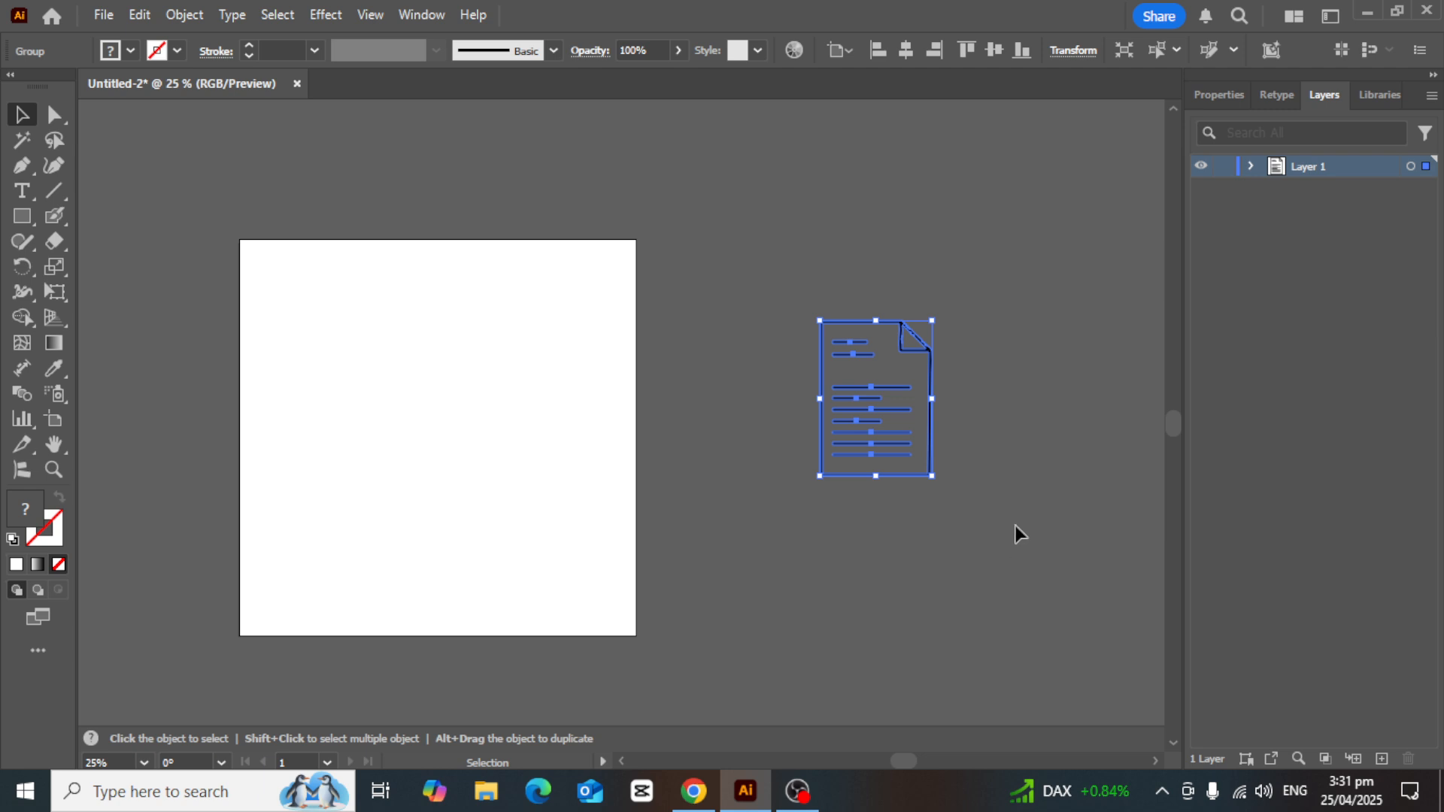
{"action": "left_click", "coordinate": [1253, 165]}
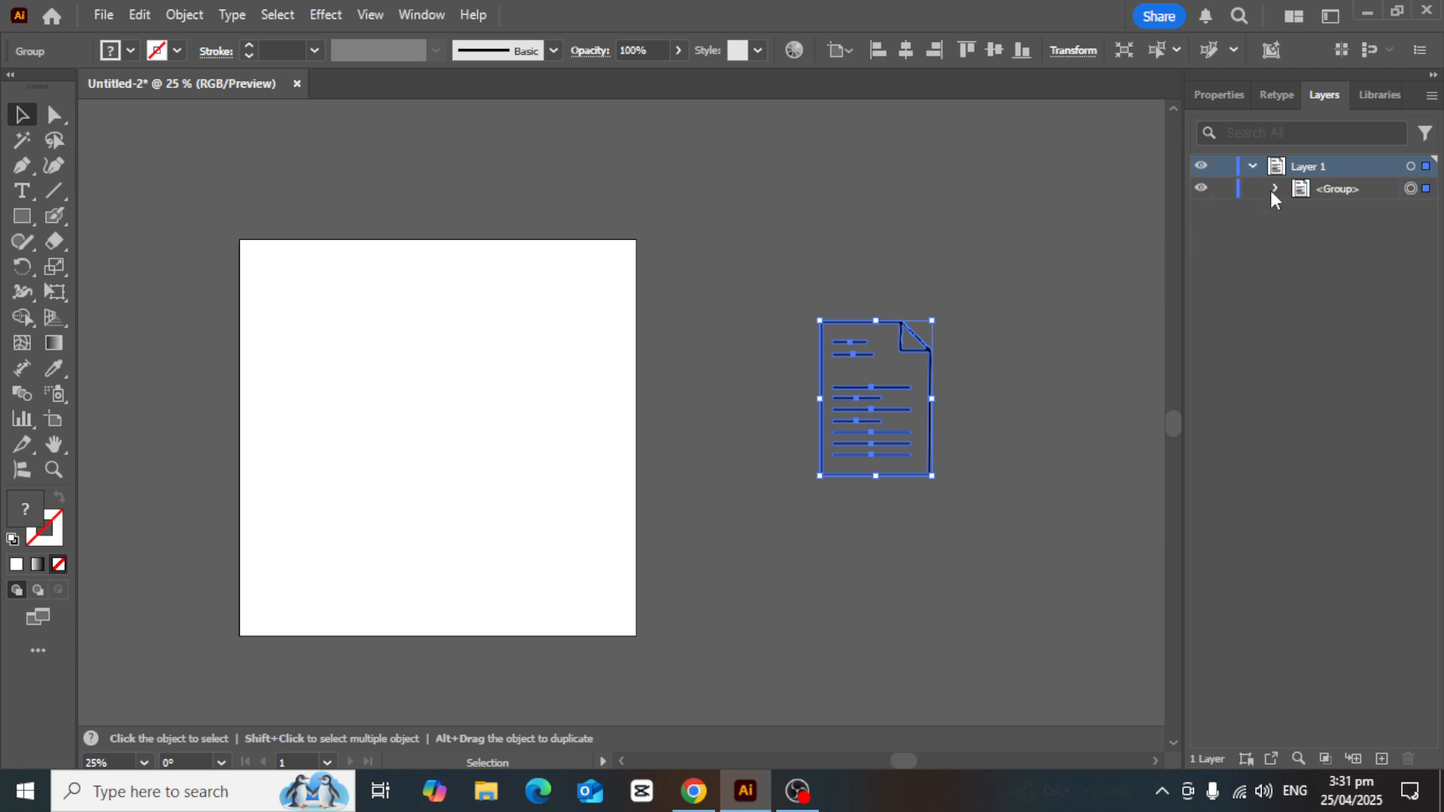
{"action": "left_click", "coordinate": [1275, 188]}
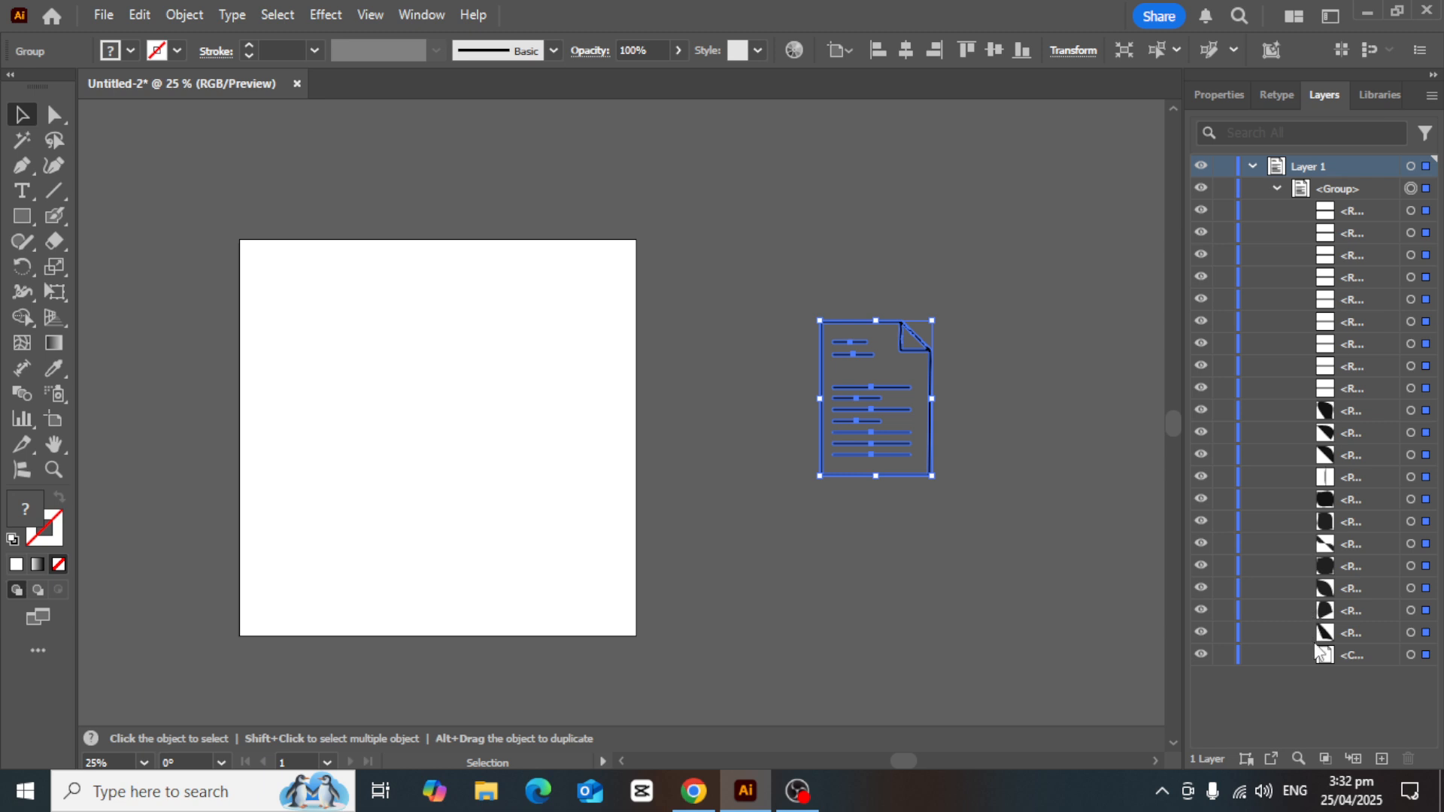
{"action": "left_click_drag", "start_coordinate": [765, 297], "coordinate": [1009, 587]}
{"action": "key", "text": "a"}
{"action": "key", "text": "v"}
{"action": "left_click", "coordinate": [1053, 264]}
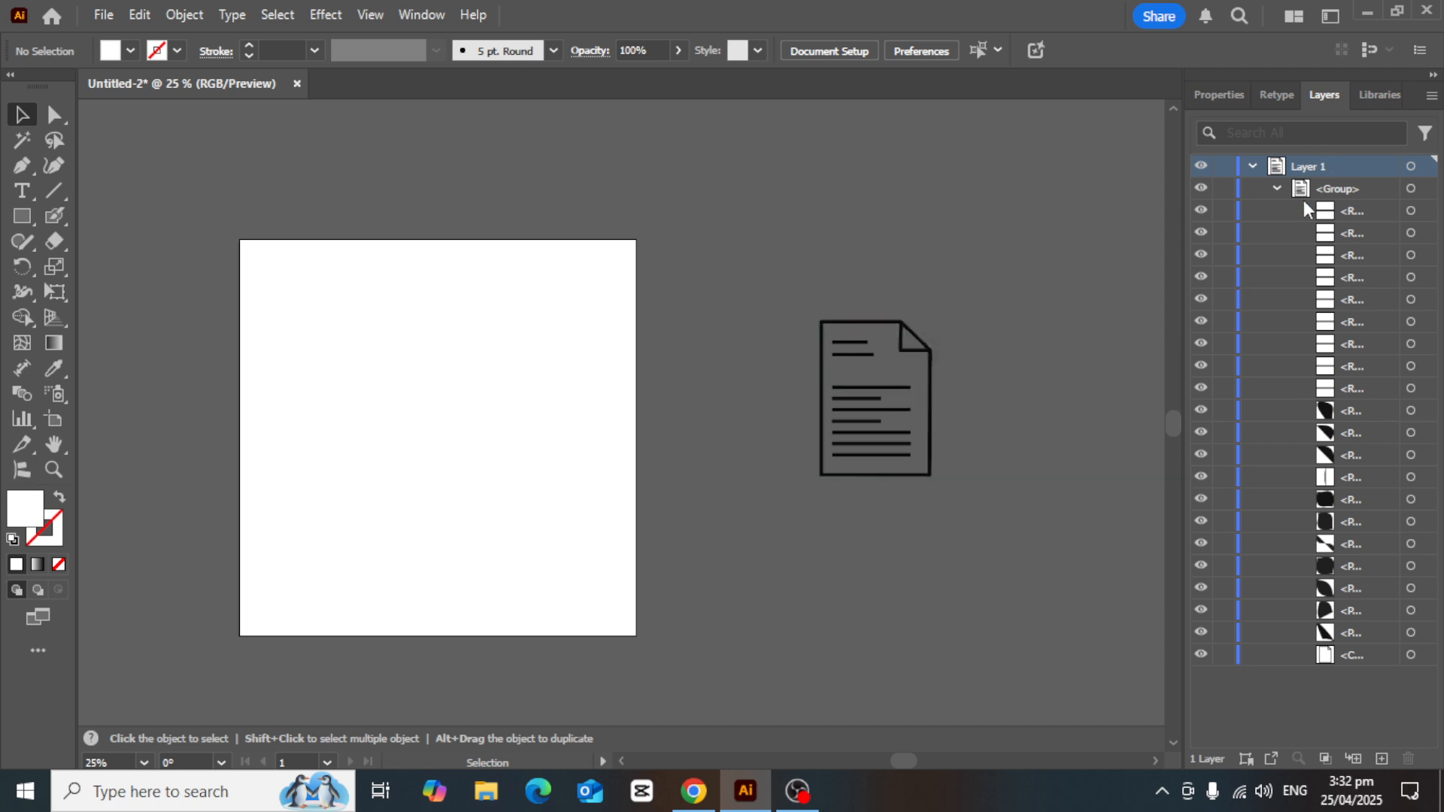
{"action": "left_click", "coordinate": [1276, 188]}
Fill the traced document icon with dark blue
{"action": "left_click", "coordinate": [818, 321]}
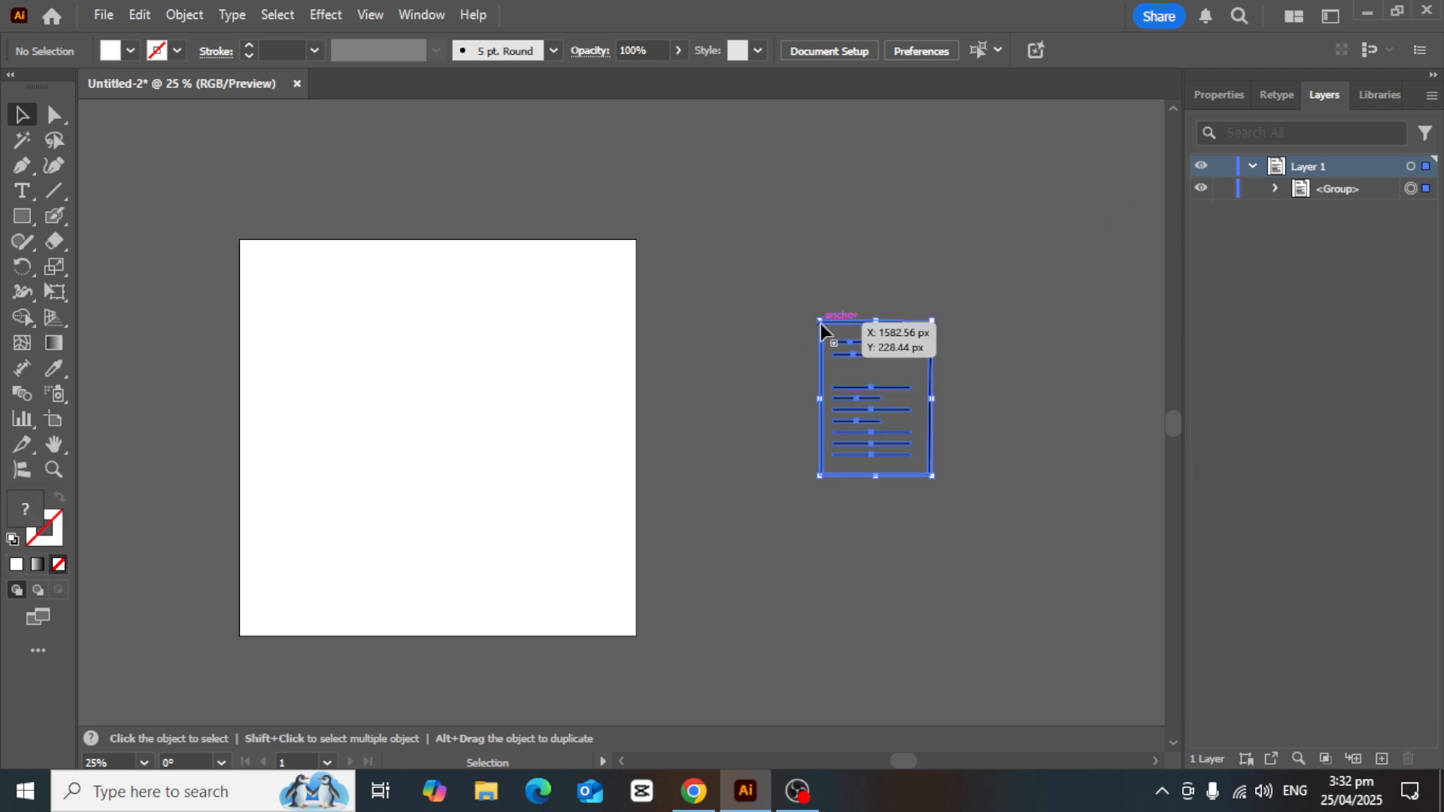
{"action": "left_click", "coordinate": [131, 50]}
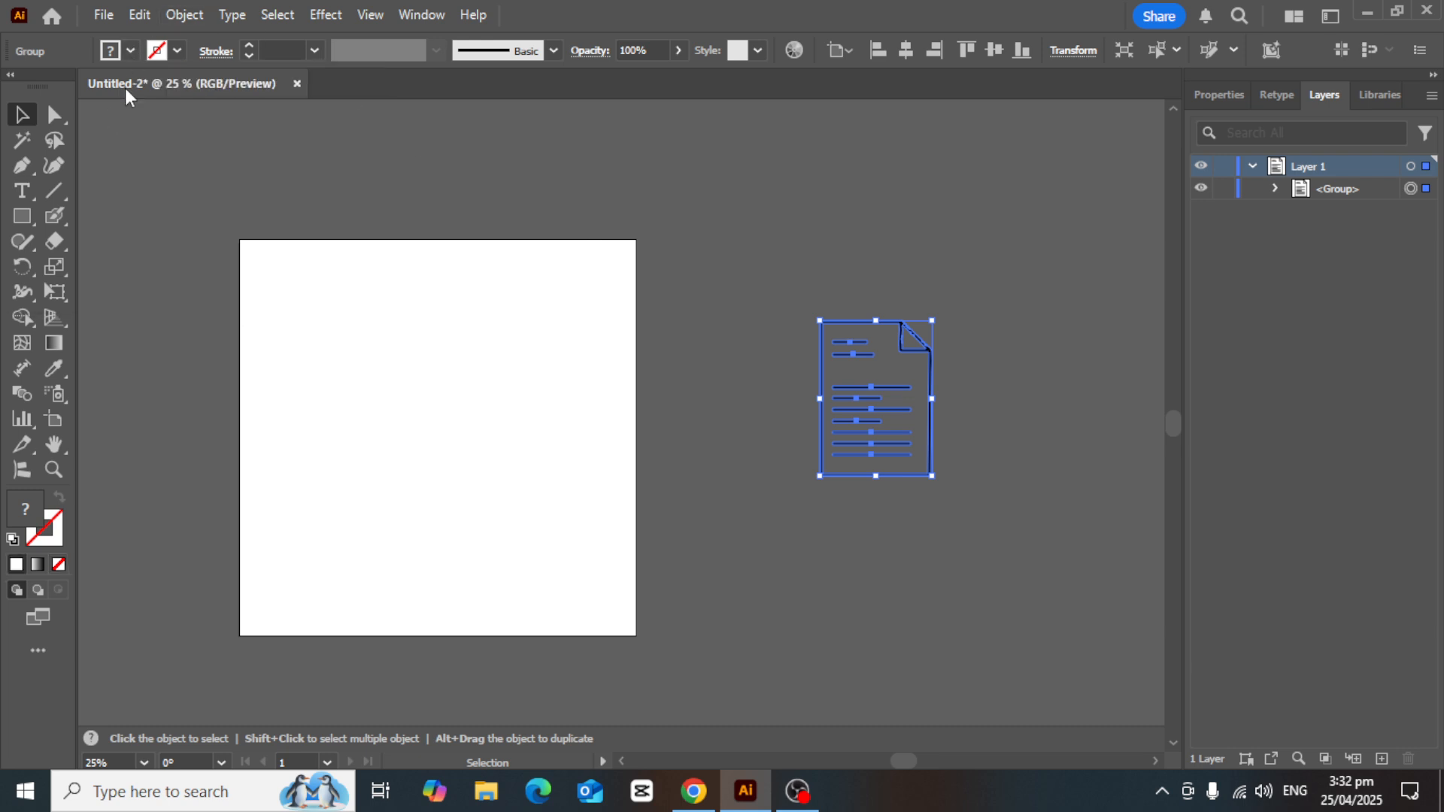
{"action": "left_click", "coordinate": [132, 129]}
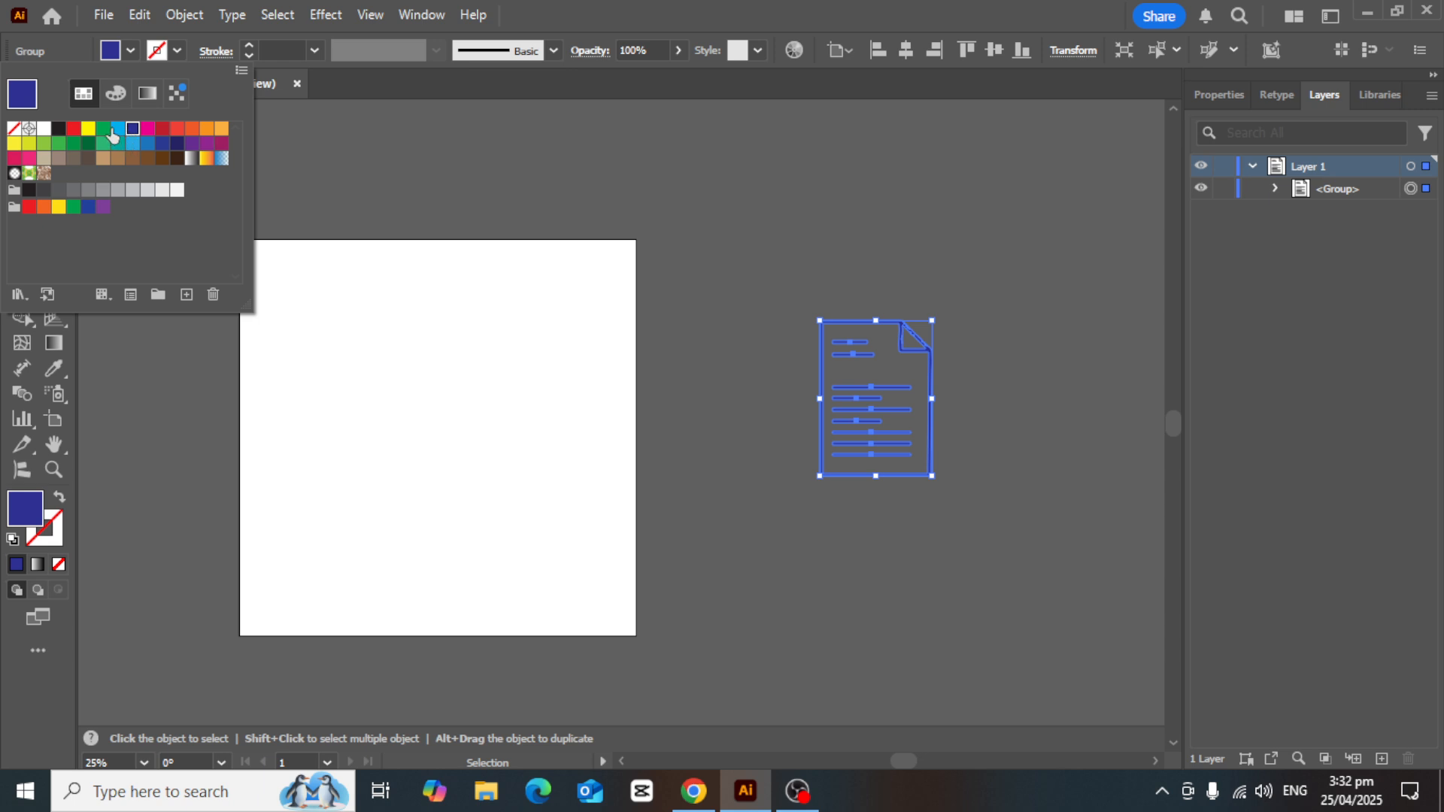
Move the document icon onto the artboard and set its fill to red
{"action": "left_click_drag", "start_coordinate": [828, 357], "coordinate": [438, 348]}
{"action": "left_click", "coordinate": [597, 306]}
{"action": "left_click", "coordinate": [546, 347]}
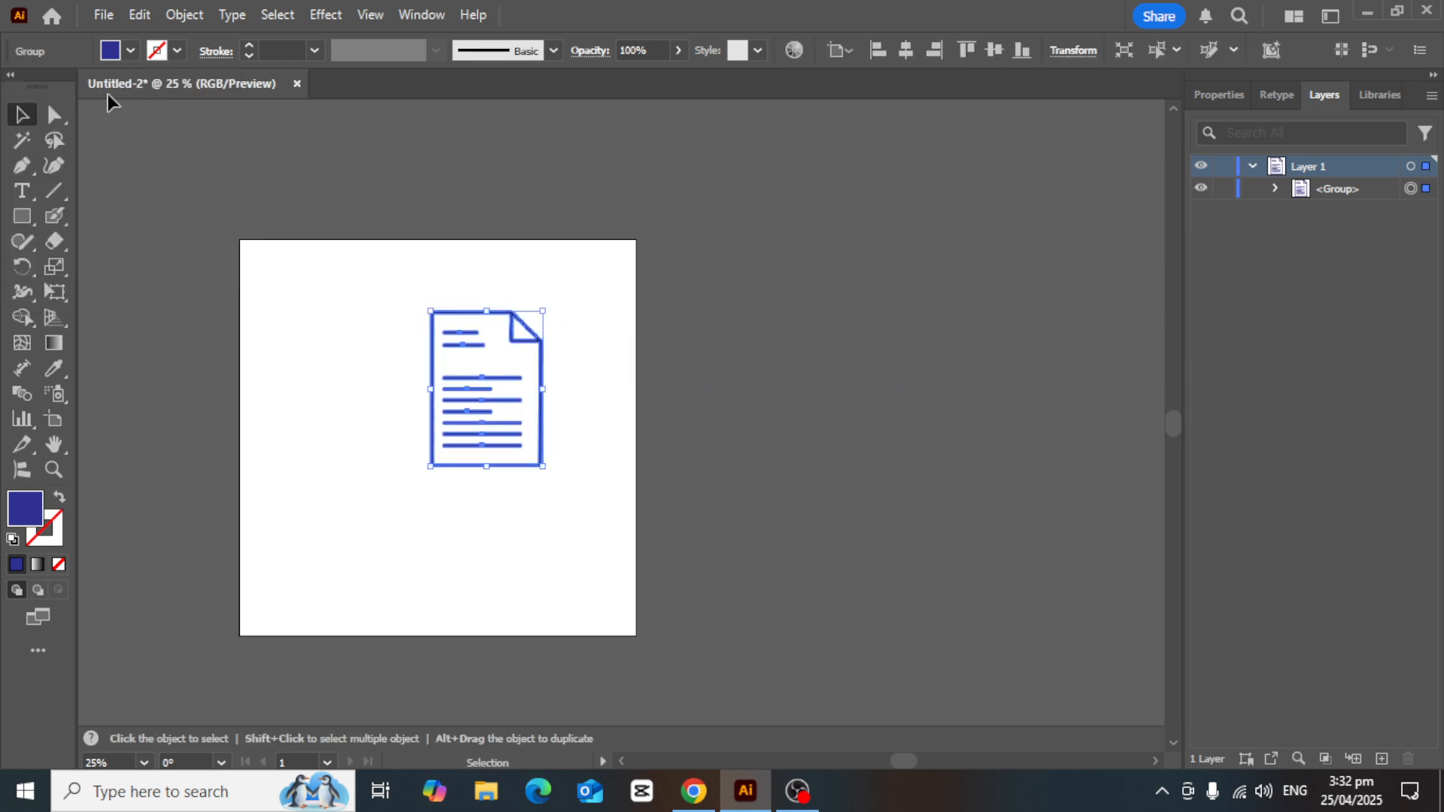
{"action": "left_click", "coordinate": [131, 50]}
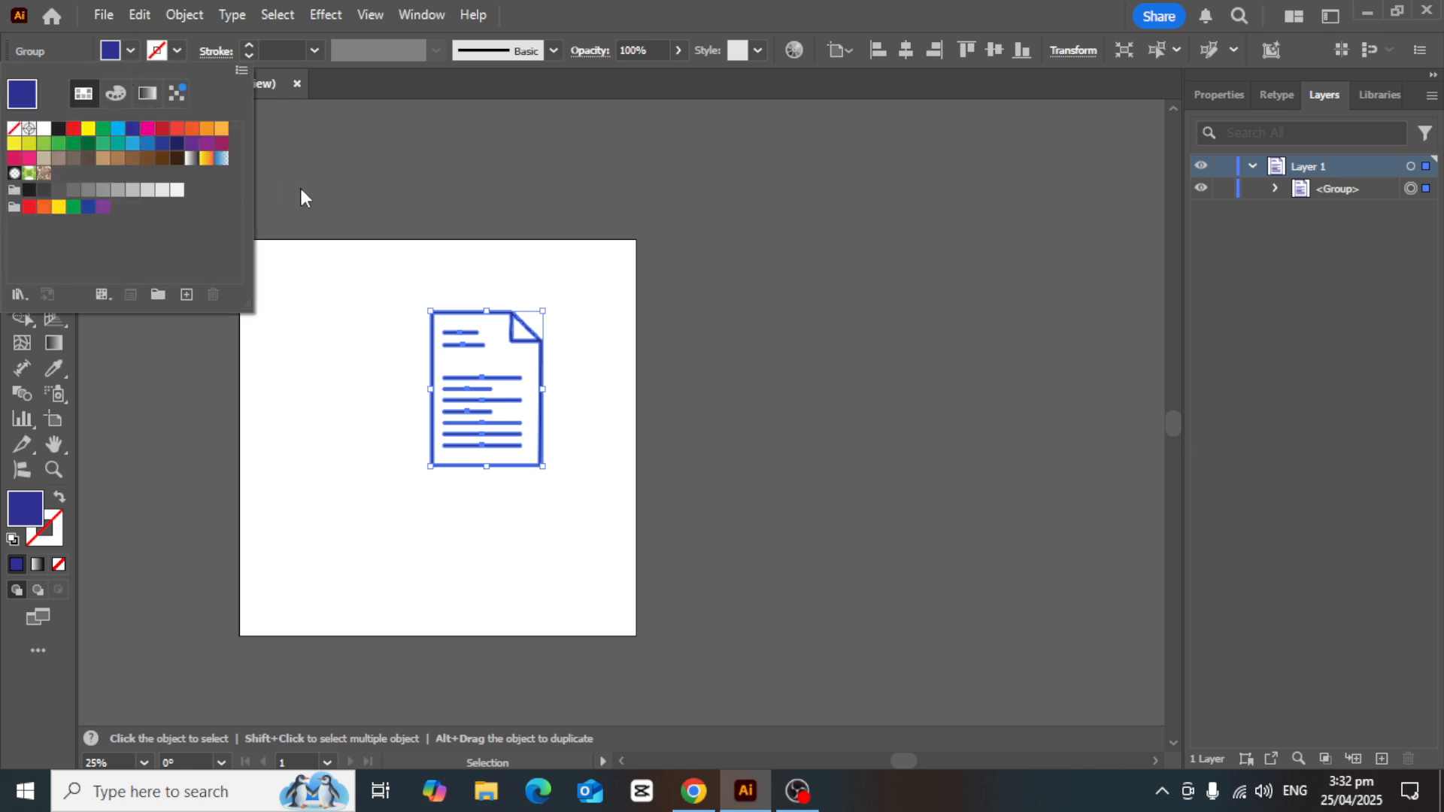
{"action": "left_click", "coordinate": [73, 129]}
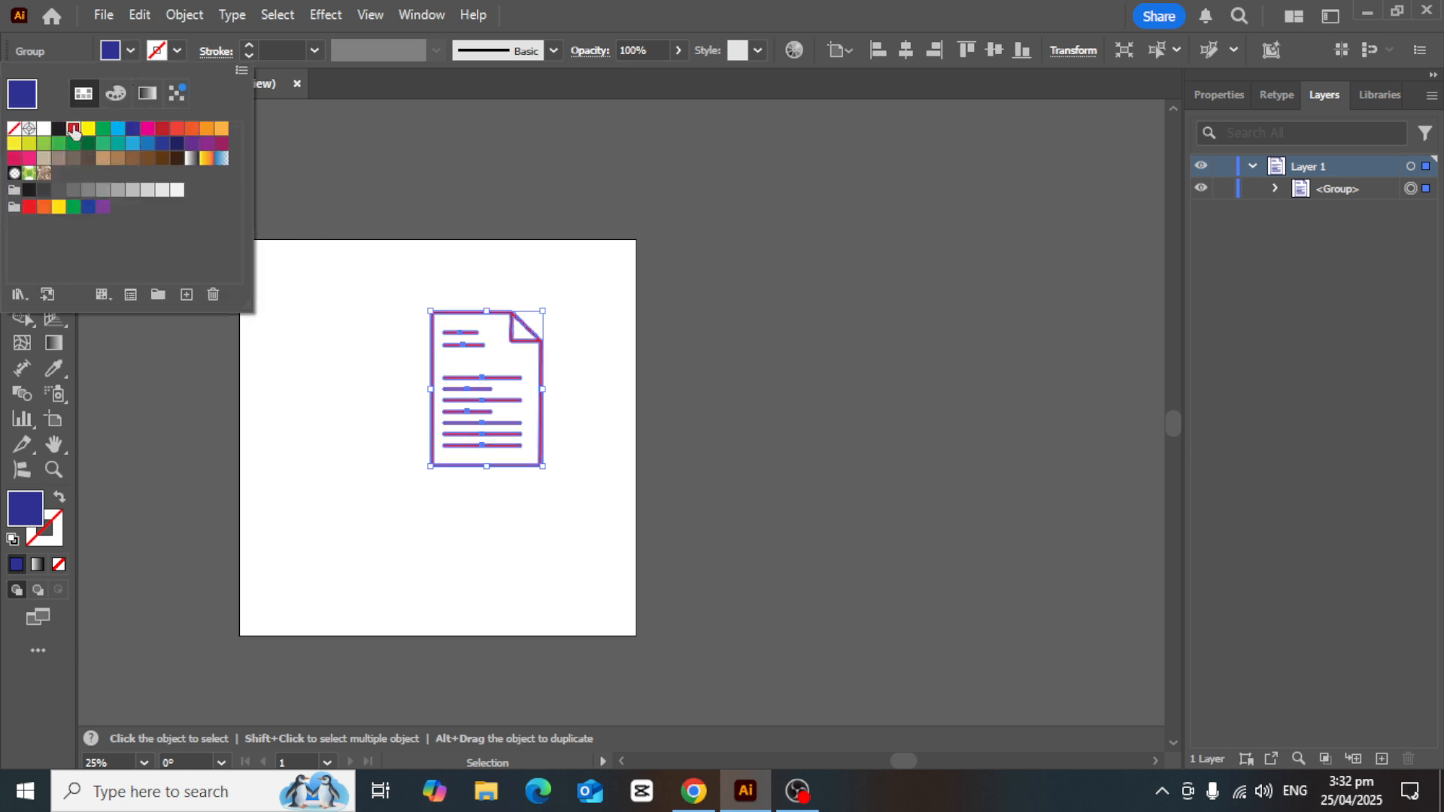
{"action": "left_click", "coordinate": [377, 284]}
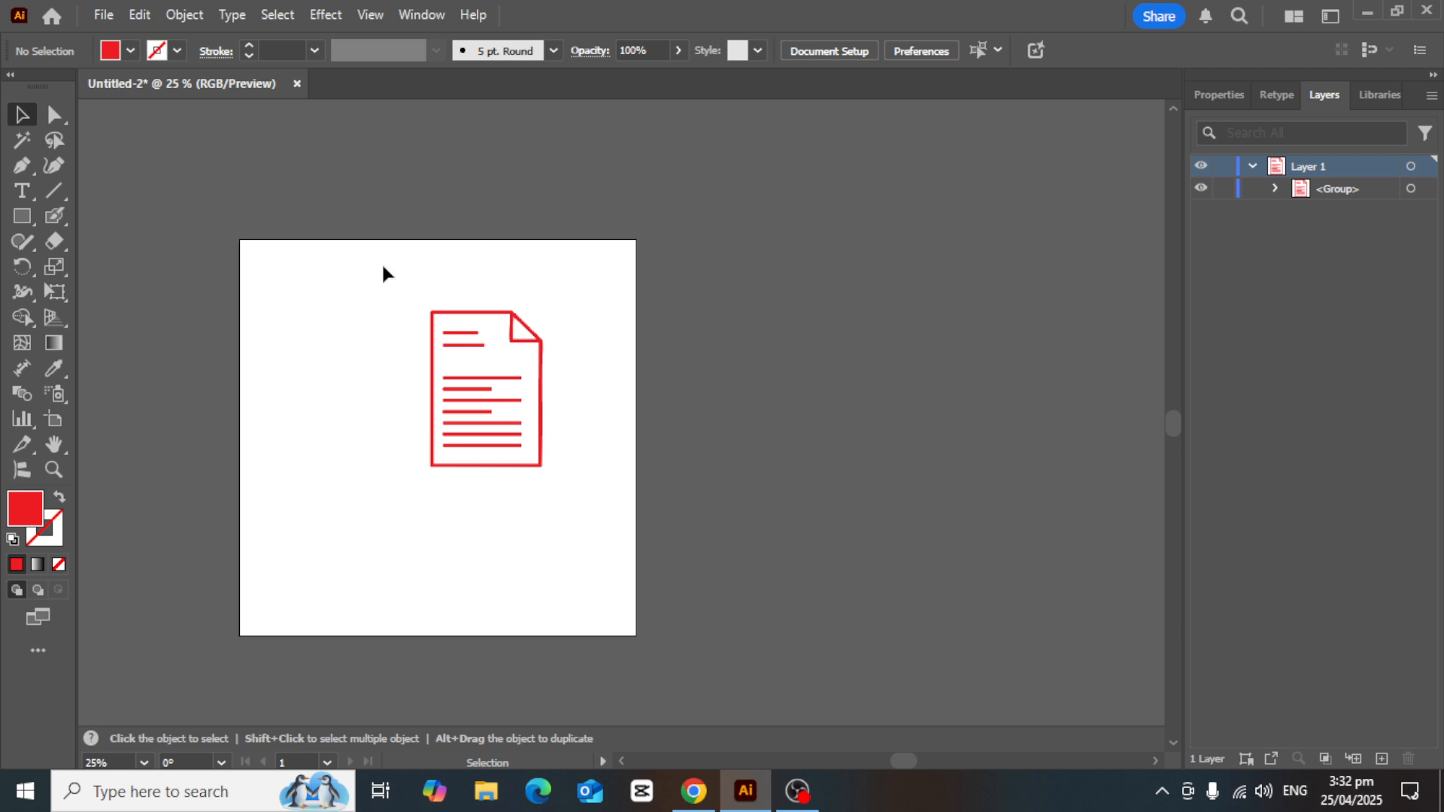
Delete the red document icon from the artboard
{"action": "left_click_drag", "start_coordinate": [383, 272], "coordinate": [606, 575]}
{"action": "key", "text": "Delete"}
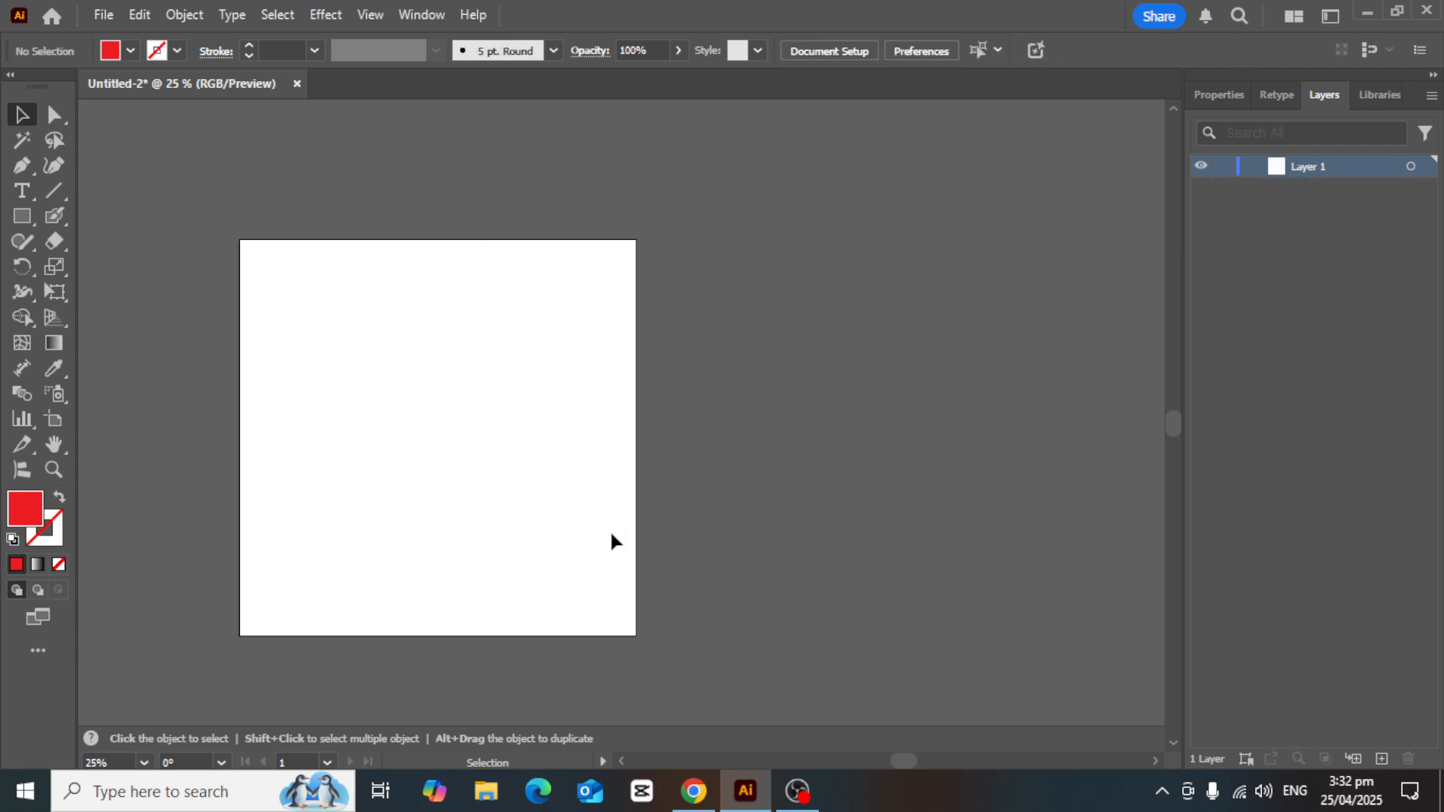
{"action": "scroll", "coordinate": [552, 497], "scroll_direction": "up", "scroll_amount": 1}
{"action": "key", "text": "space"}
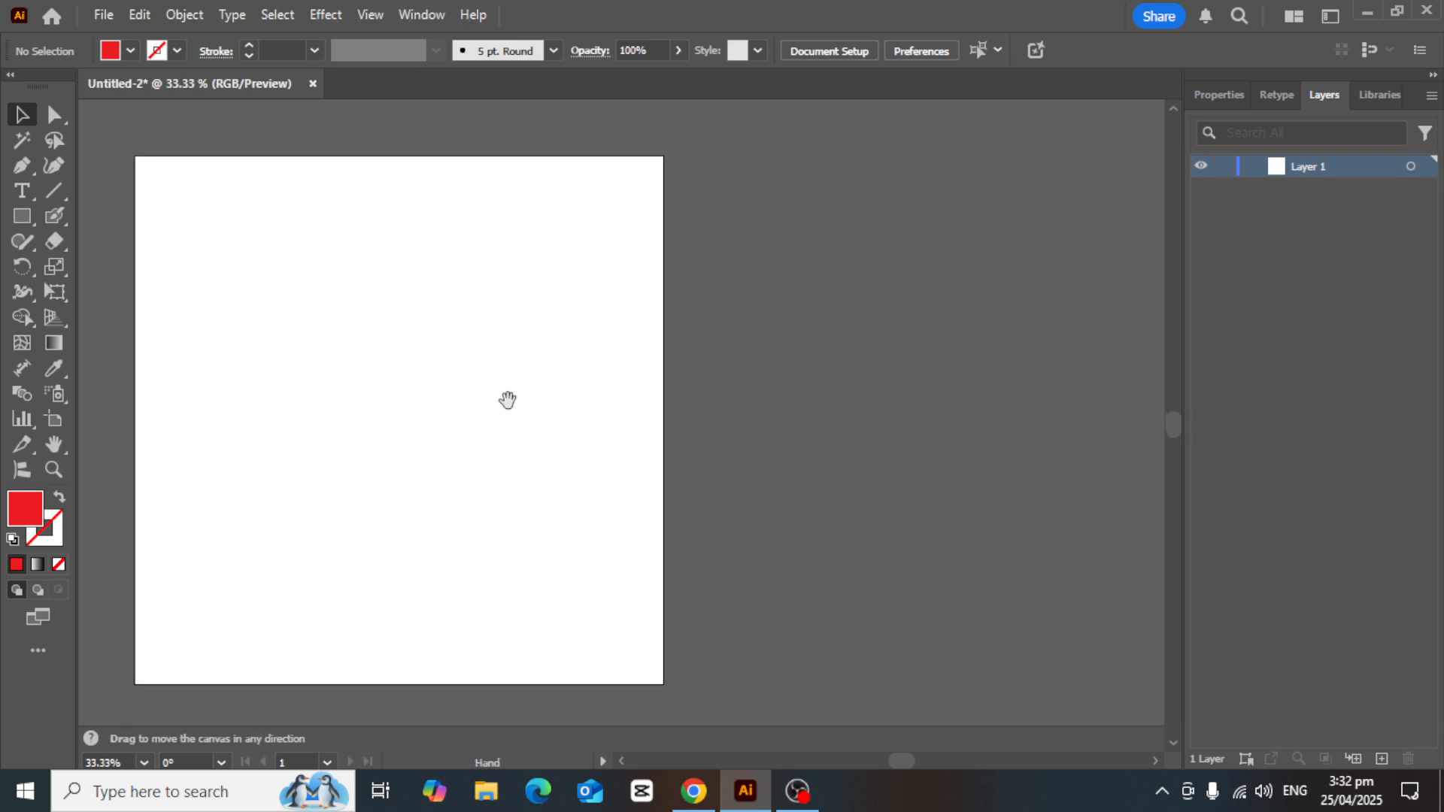
{"action": "left_click_drag", "start_coordinate": [506, 399], "coordinate": [707, 373]}
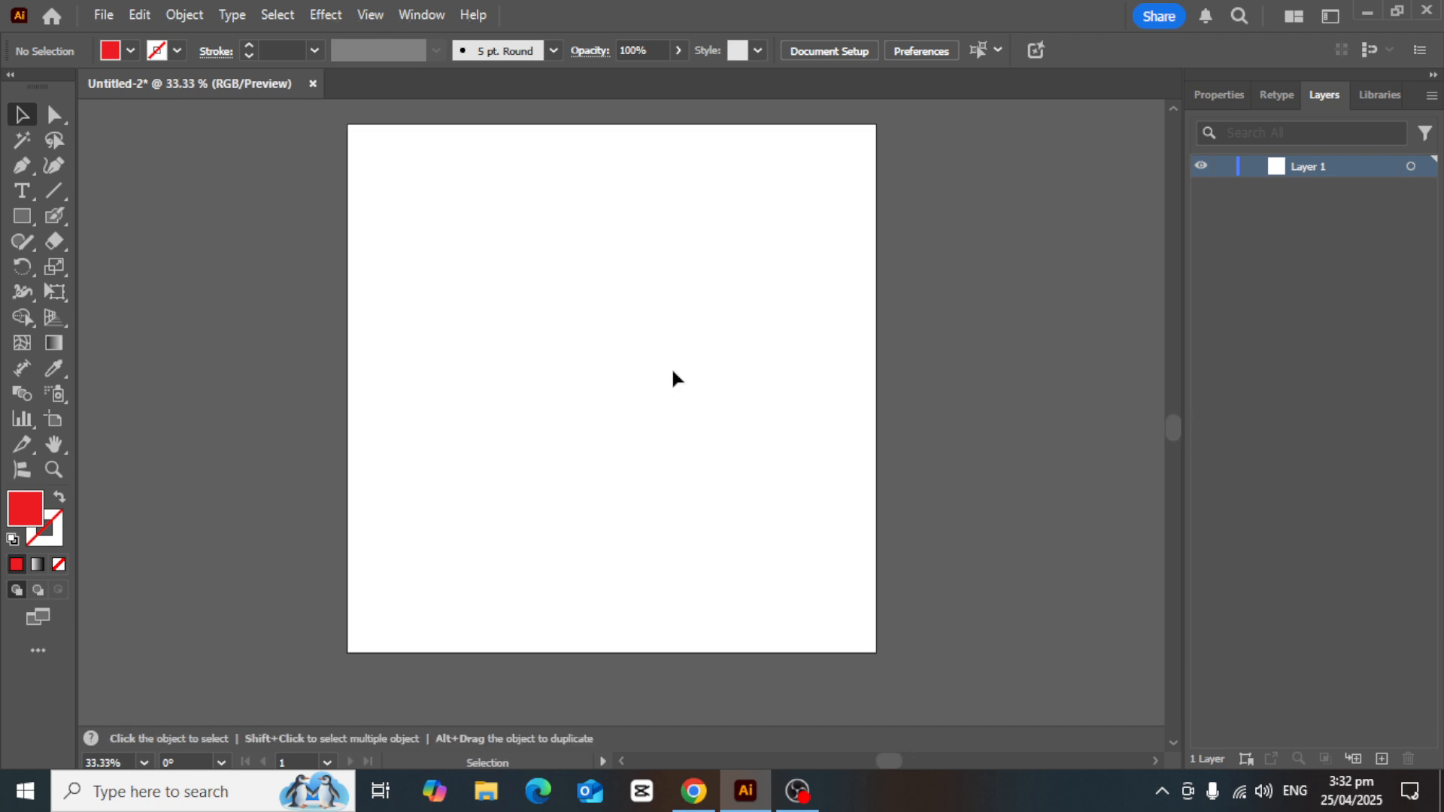
Switch to Chrome, search Google for "mandala art" in a new tab and show the image results
{"action": "left_click", "coordinate": [694, 791]}
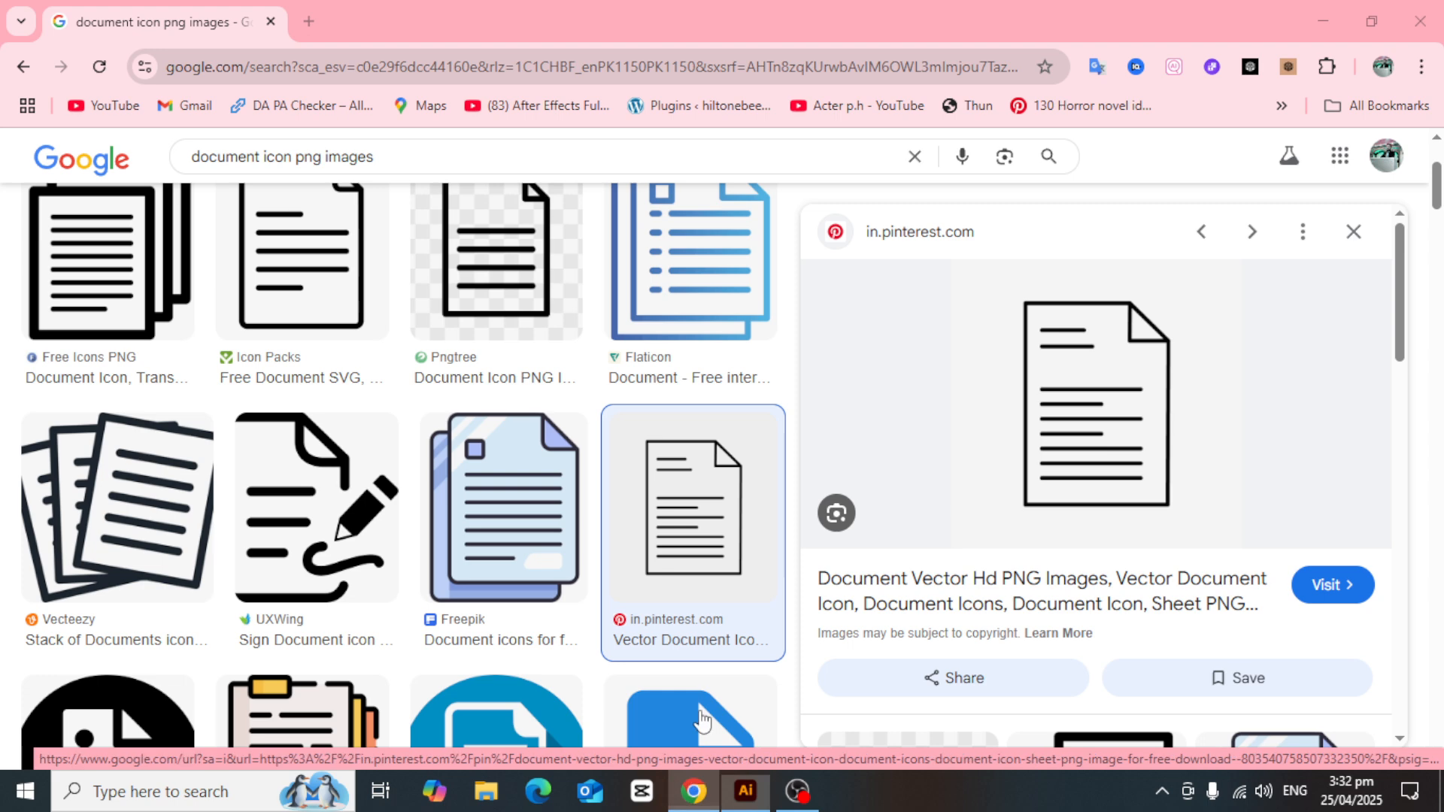
{"action": "left_click", "coordinate": [308, 23]}
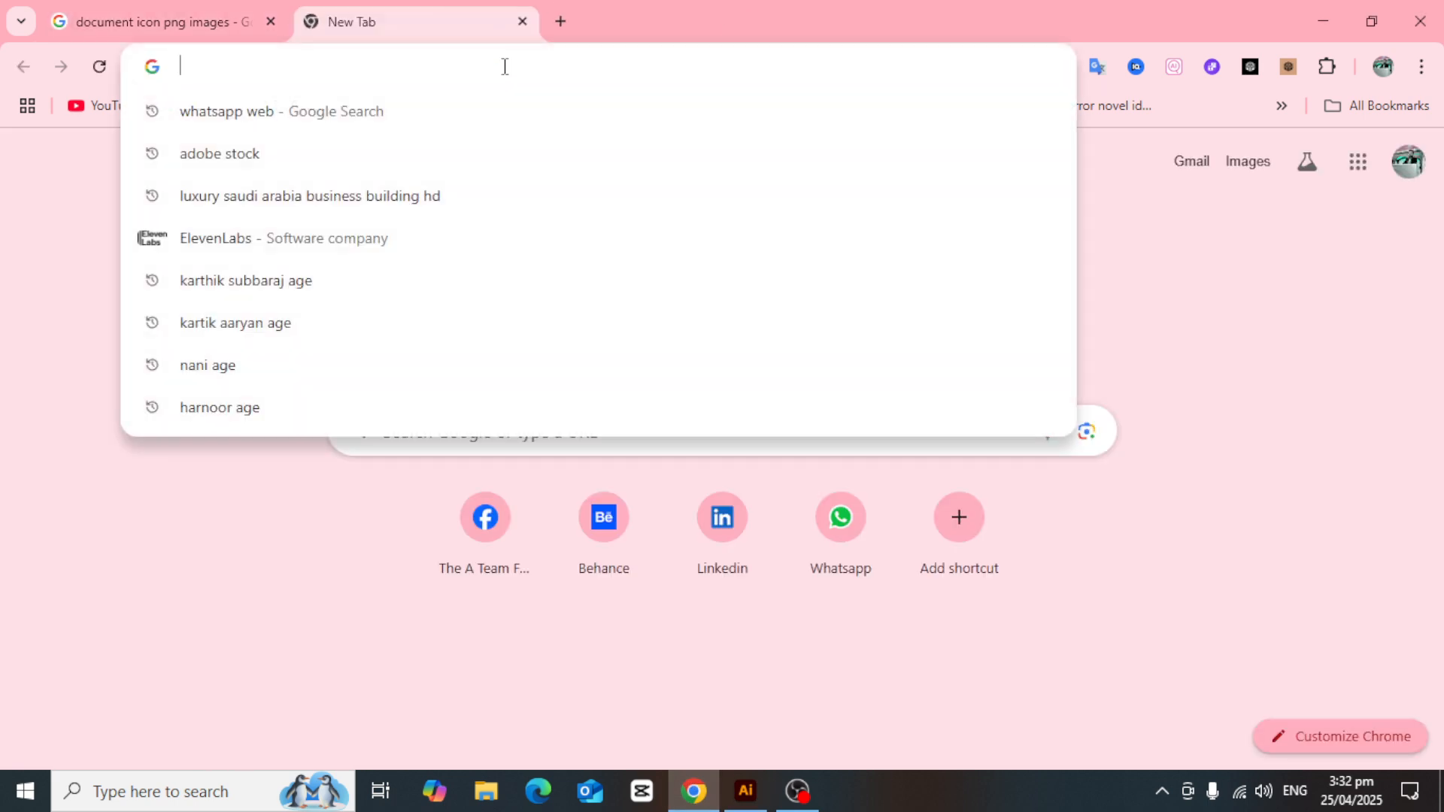
{"action": "type", "text": "mandala ar"}
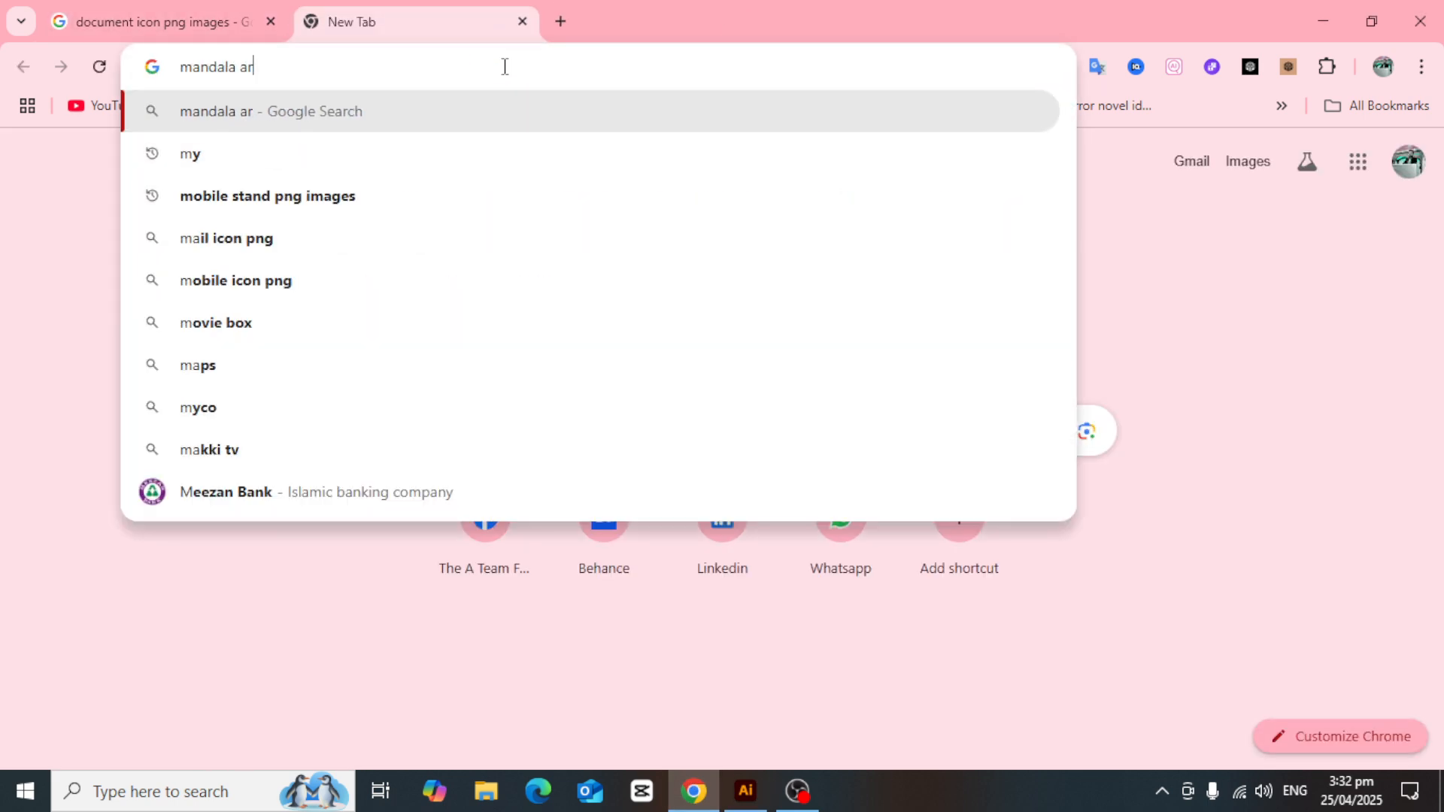
{"action": "type", "text": "t"}
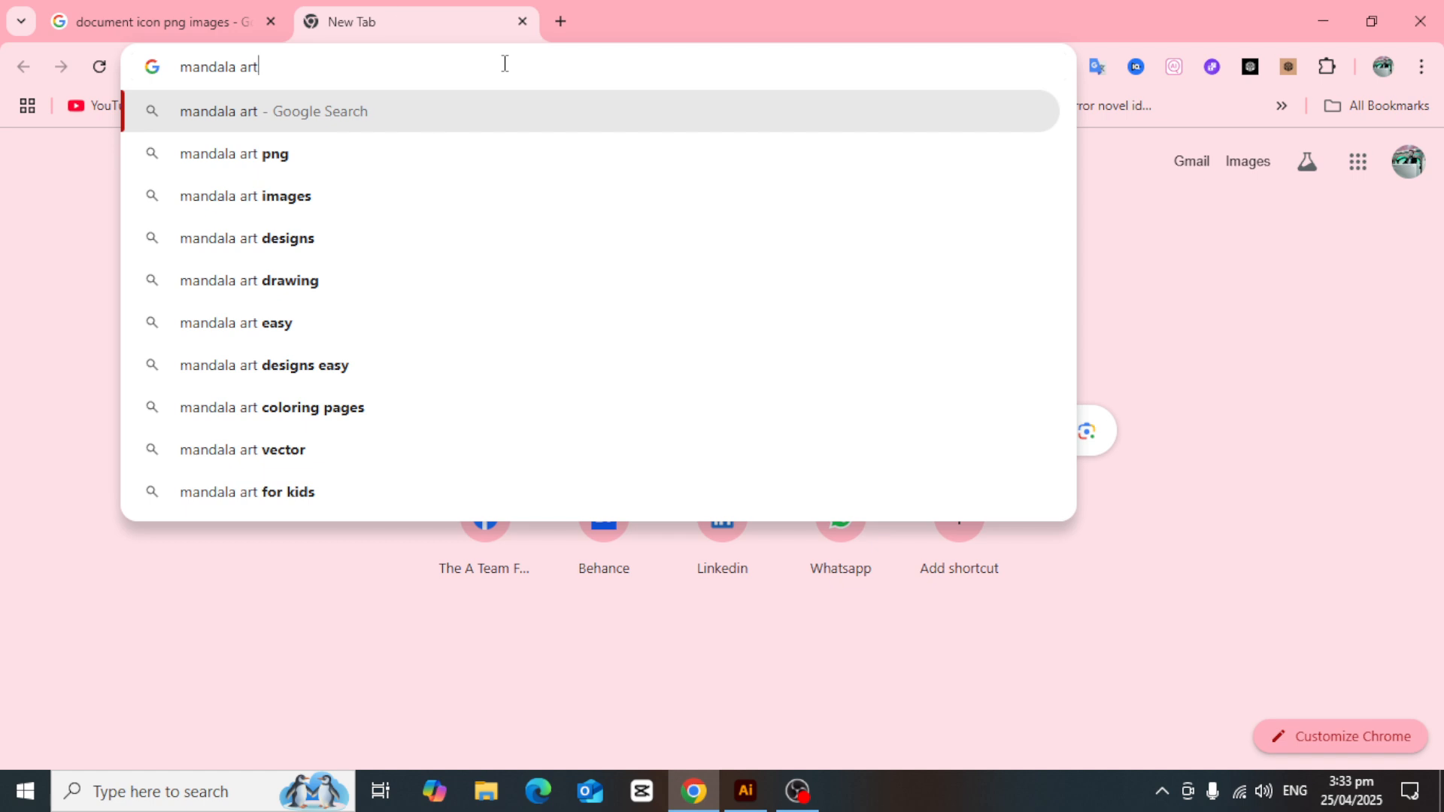
{"action": "key", "text": "Return"}
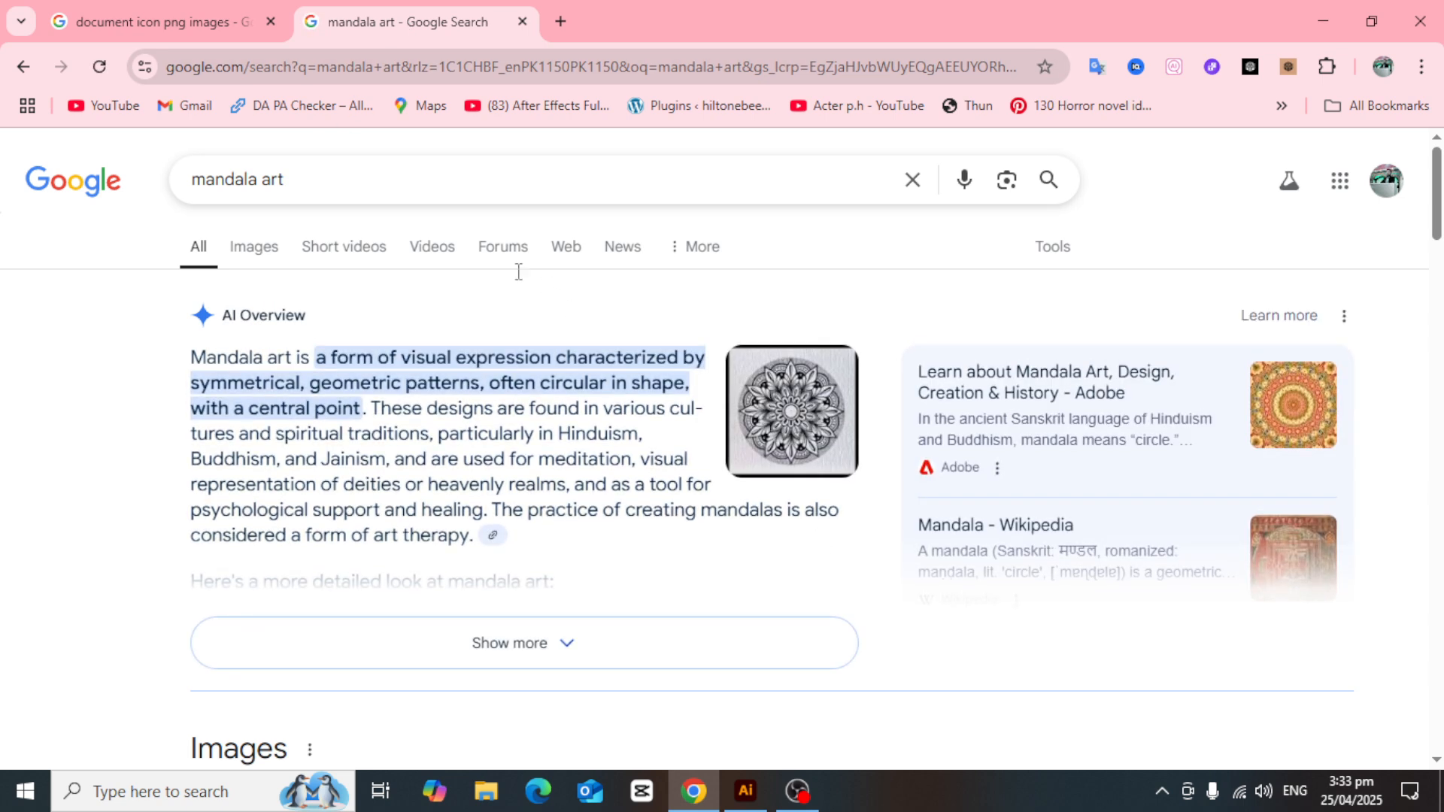
{"action": "left_click", "coordinate": [254, 252]}
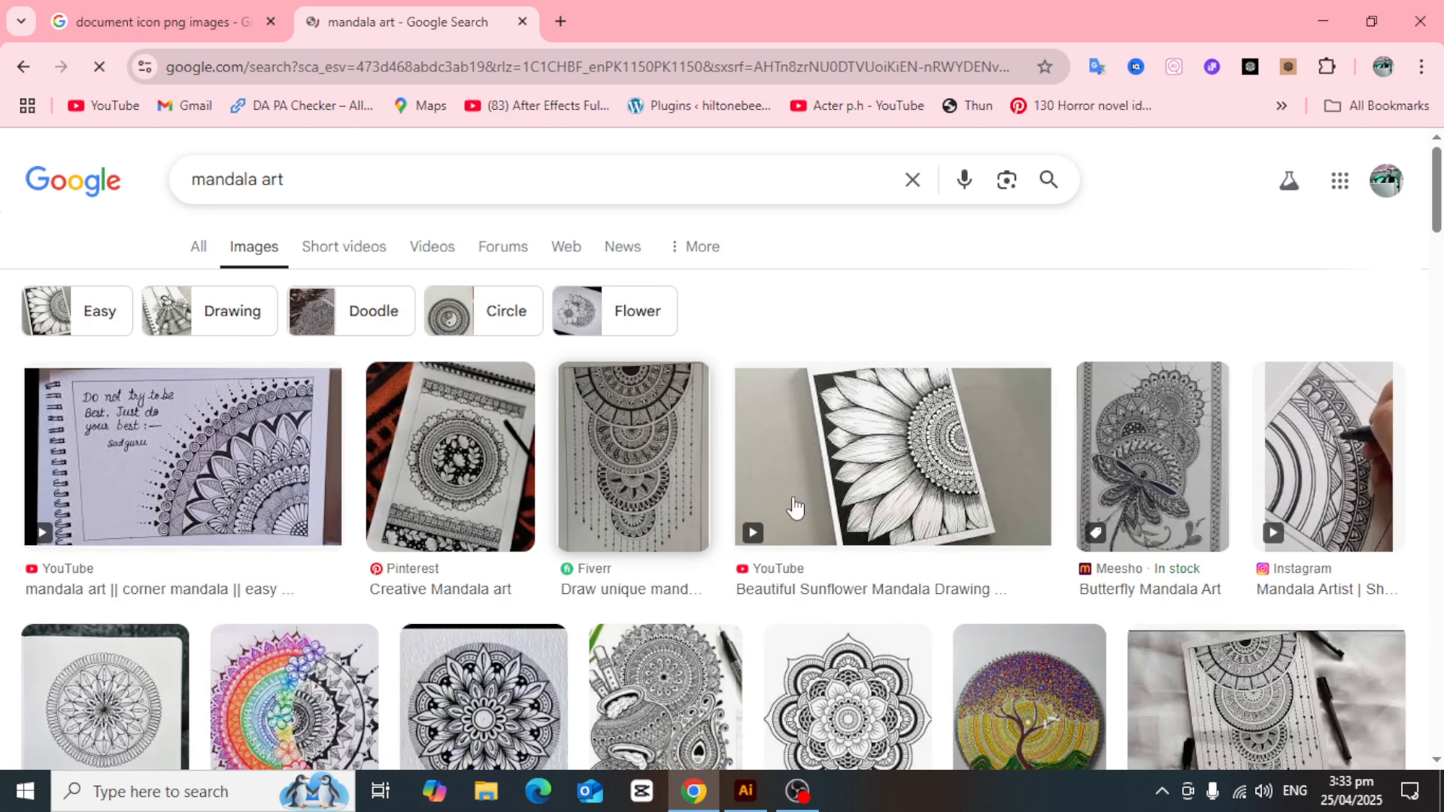
Browse the mandala art image results for examples of circular designs
{"action": "scroll", "coordinate": [1322, 385], "scroll_direction": "down", "scroll_amount": 2}
{"action": "scroll", "coordinate": [1321, 386], "scroll_direction": "down", "scroll_amount": 5}
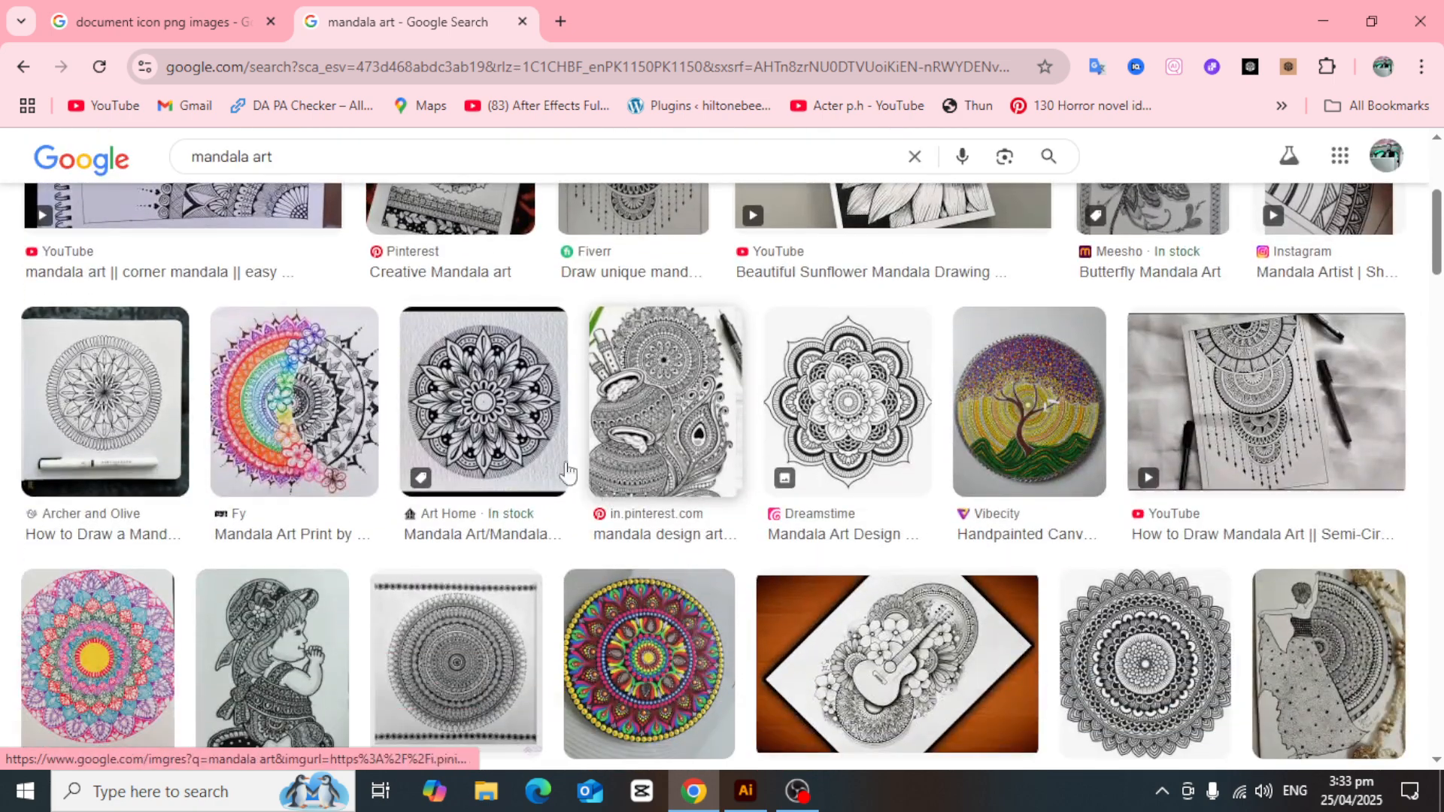
{"action": "scroll", "coordinate": [526, 399], "scroll_direction": "down", "scroll_amount": 4}
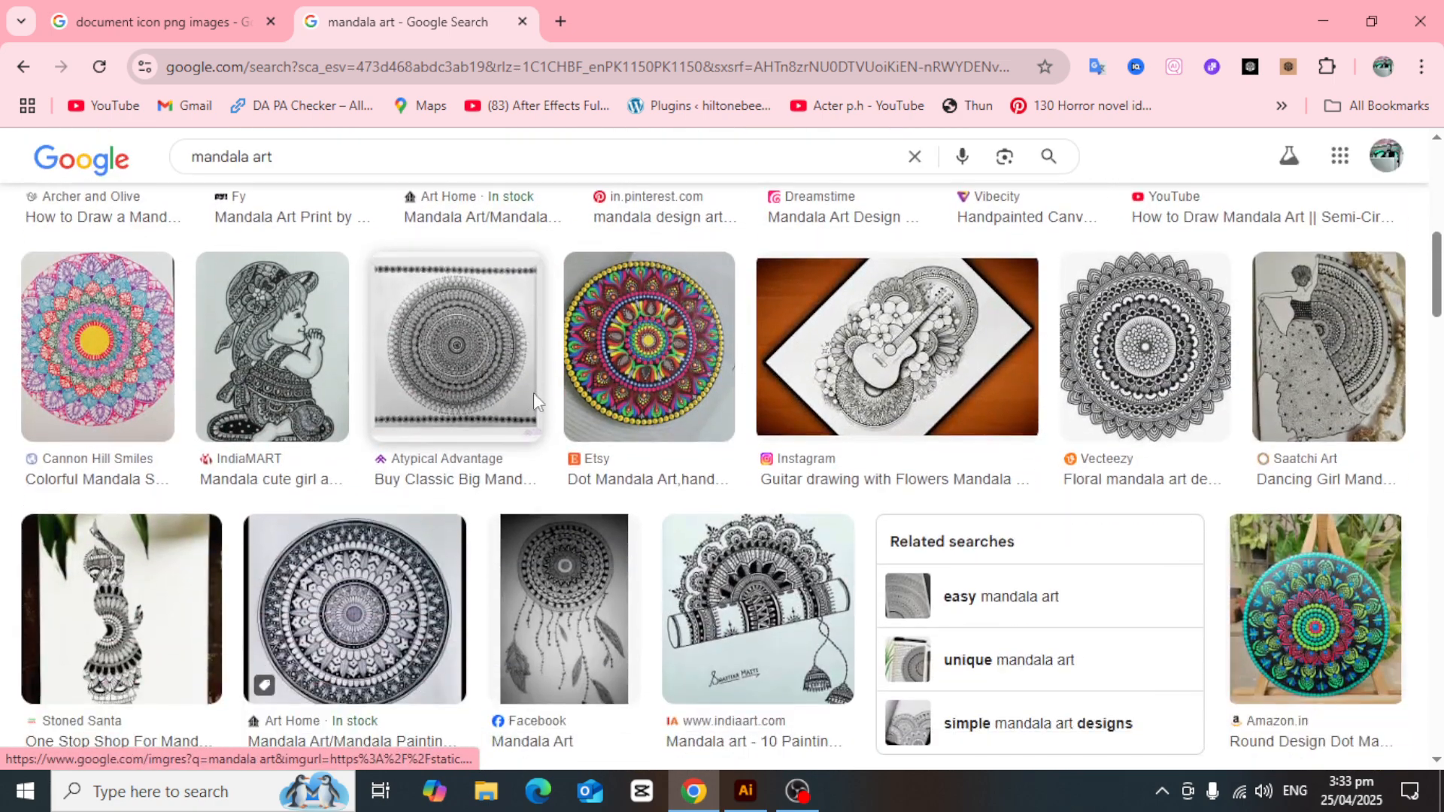
{"action": "scroll", "coordinate": [420, 397], "scroll_direction": "down", "scroll_amount": 3}
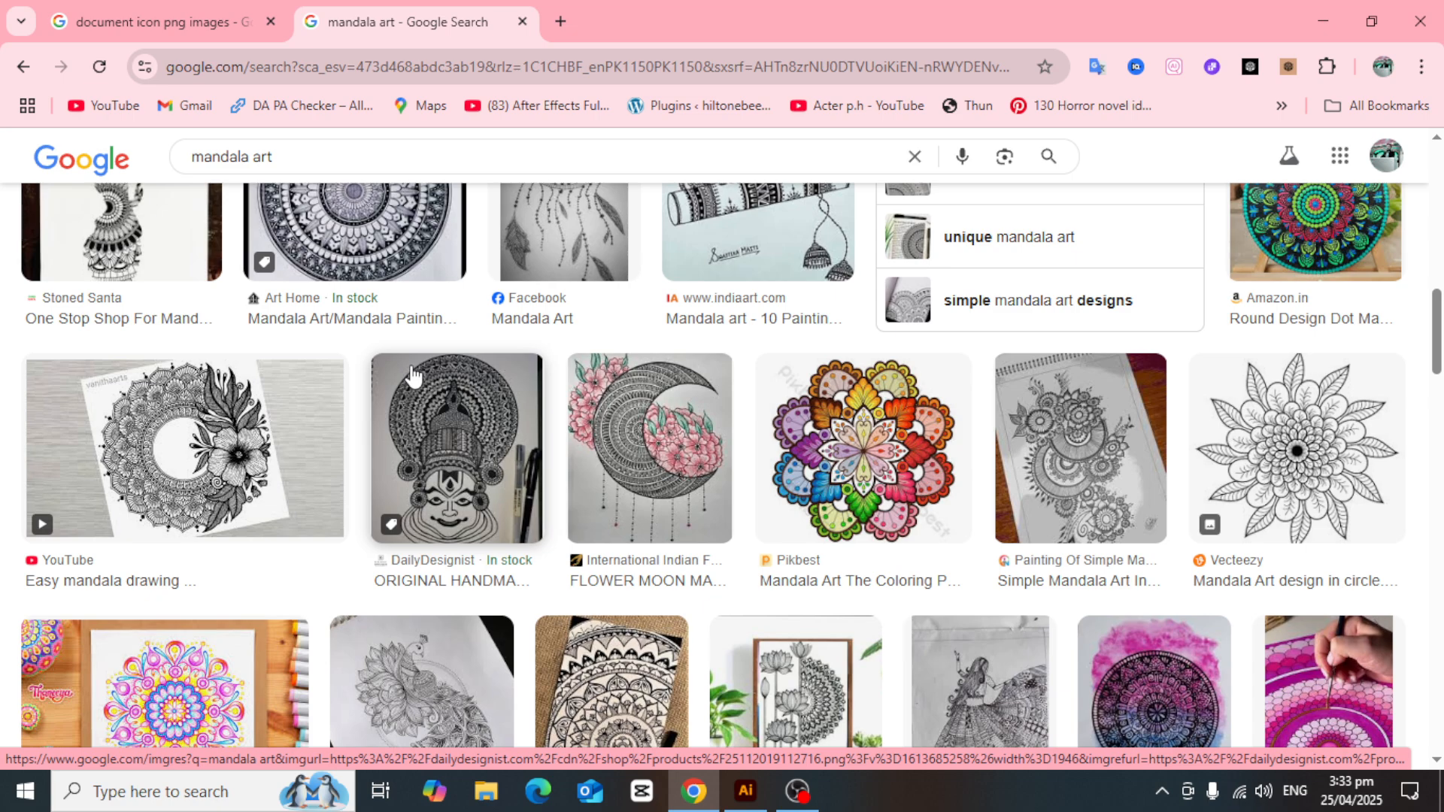
{"action": "scroll", "coordinate": [412, 376], "scroll_direction": "up", "scroll_amount": 1}
{"action": "scroll", "coordinate": [1155, 442], "scroll_direction": "down", "scroll_amount": 5}
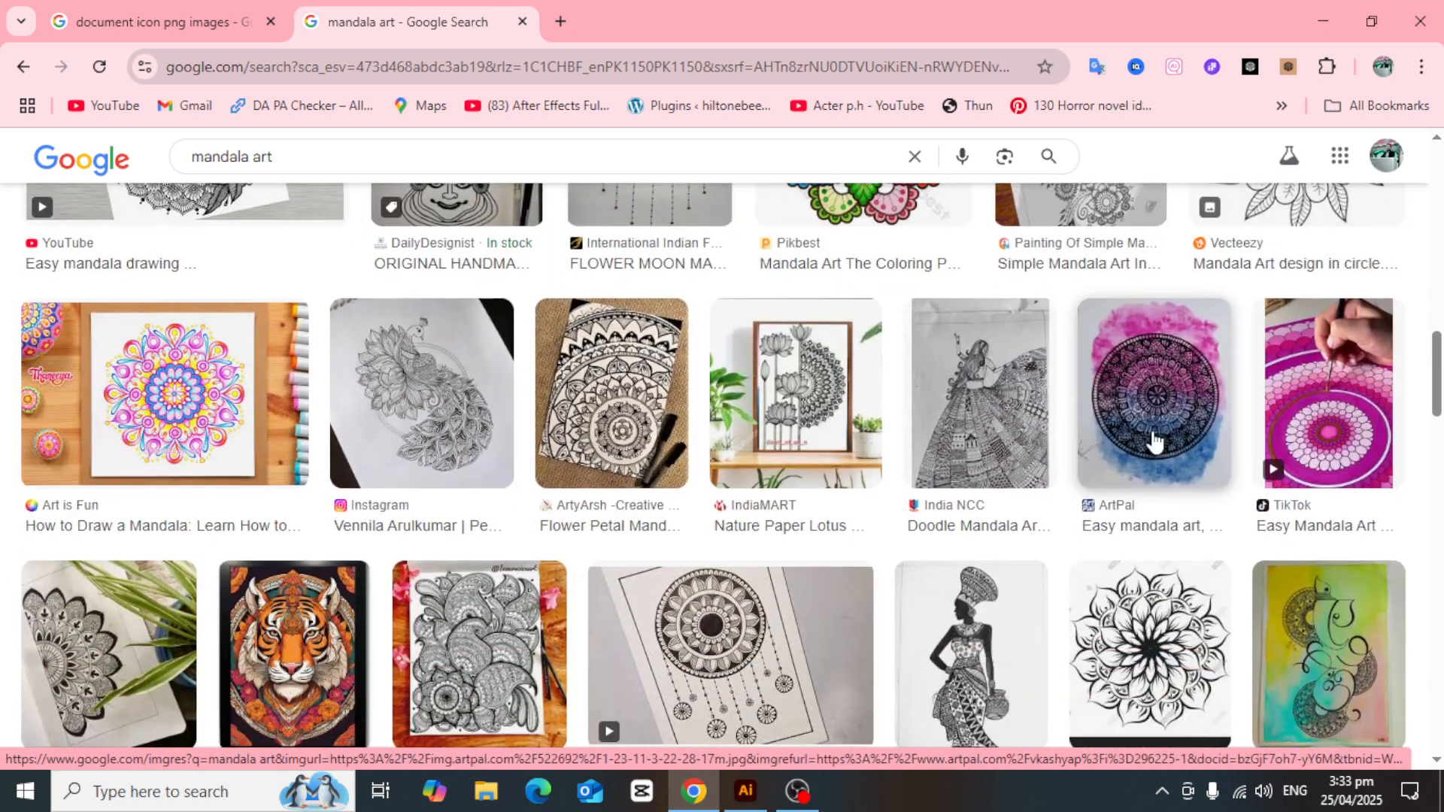
{"action": "scroll", "coordinate": [1155, 443], "scroll_direction": "down", "scroll_amount": 3}
{"action": "scroll", "coordinate": [699, 406], "scroll_direction": "up", "scroll_amount": 15}
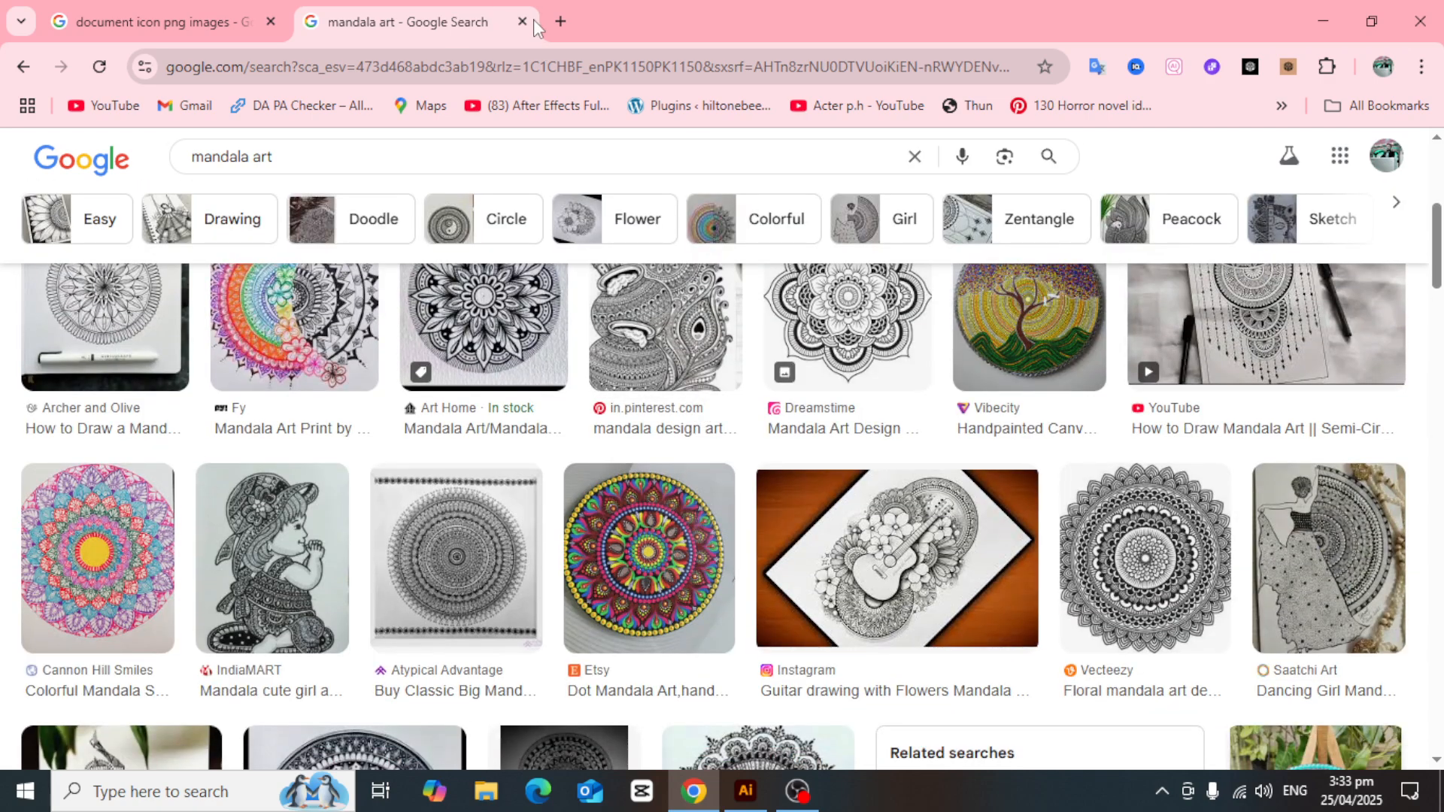
Close the mandala art search tab and switch to Illustrator with the empty artboard in view
{"action": "left_click", "coordinate": [522, 21]}
{"action": "left_click", "coordinate": [760, 792]}
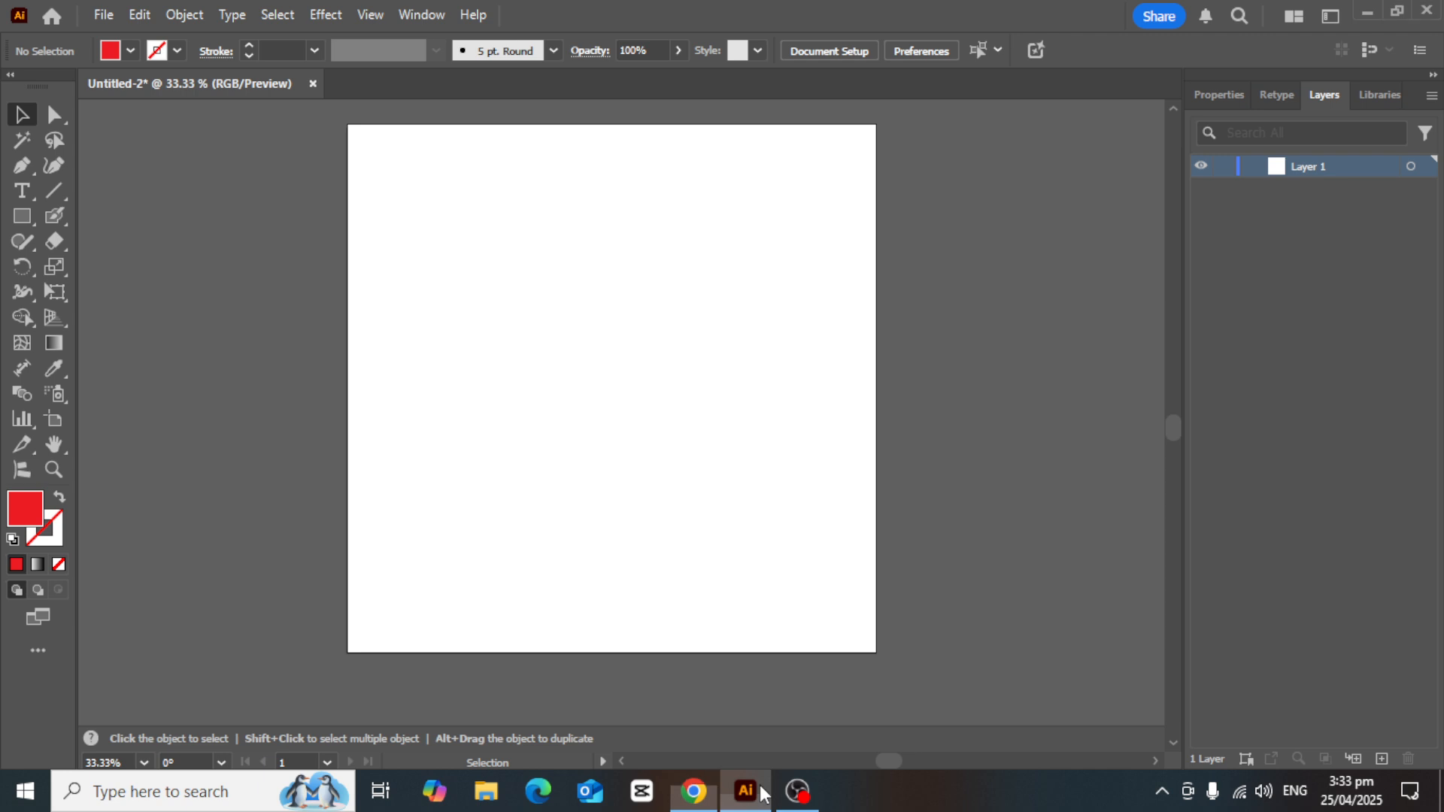
{"action": "scroll", "coordinate": [576, 361], "scroll_direction": "up", "scroll_amount": 1}
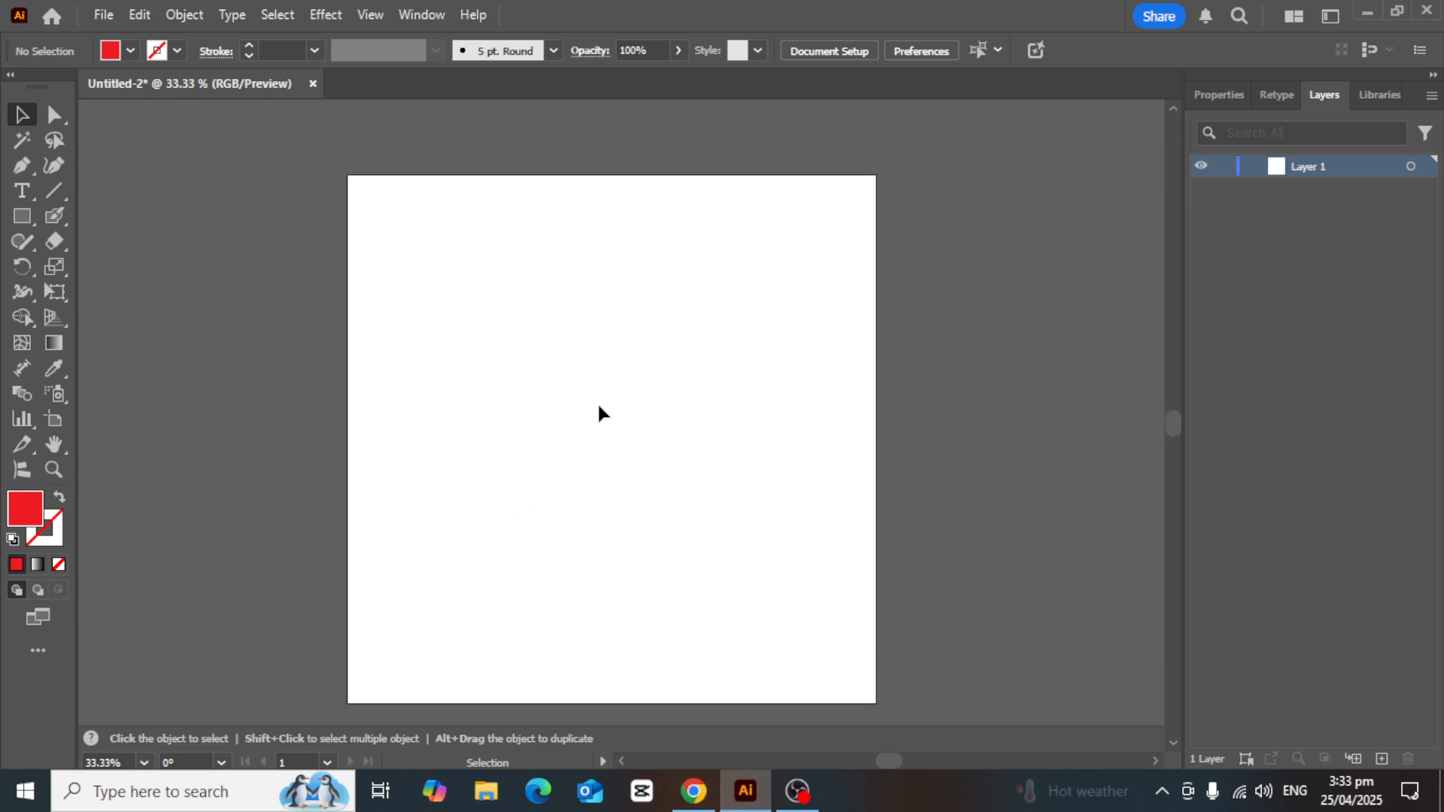
Draw a straight horizontal line through the artboard's middle with the Line Segment tool, extending past both side edges
{"action": "left_click", "coordinate": [54, 191]}
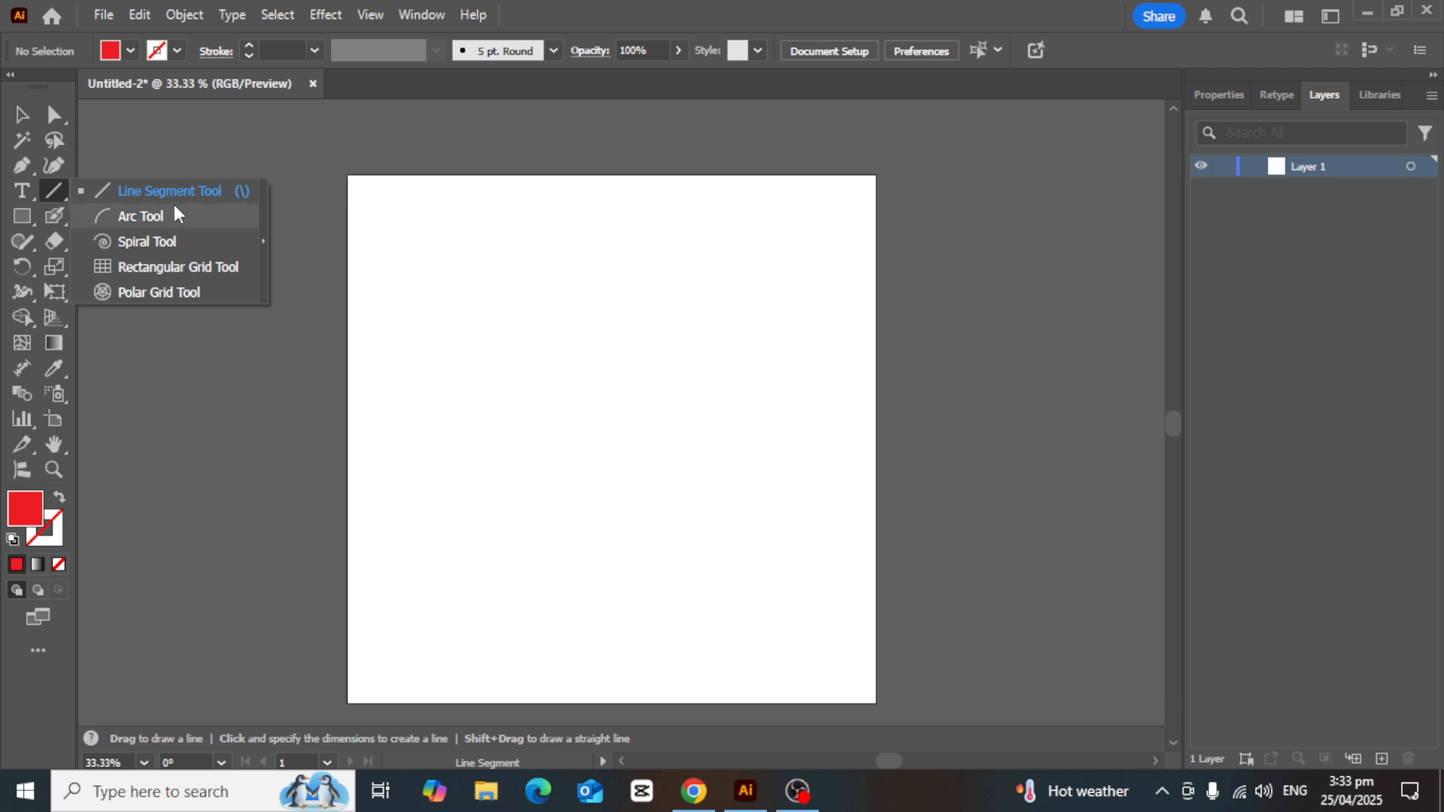
{"action": "left_click", "coordinate": [133, 190]}
{"action": "left_click_drag", "start_coordinate": [56, 193], "coordinate": [171, 197]}
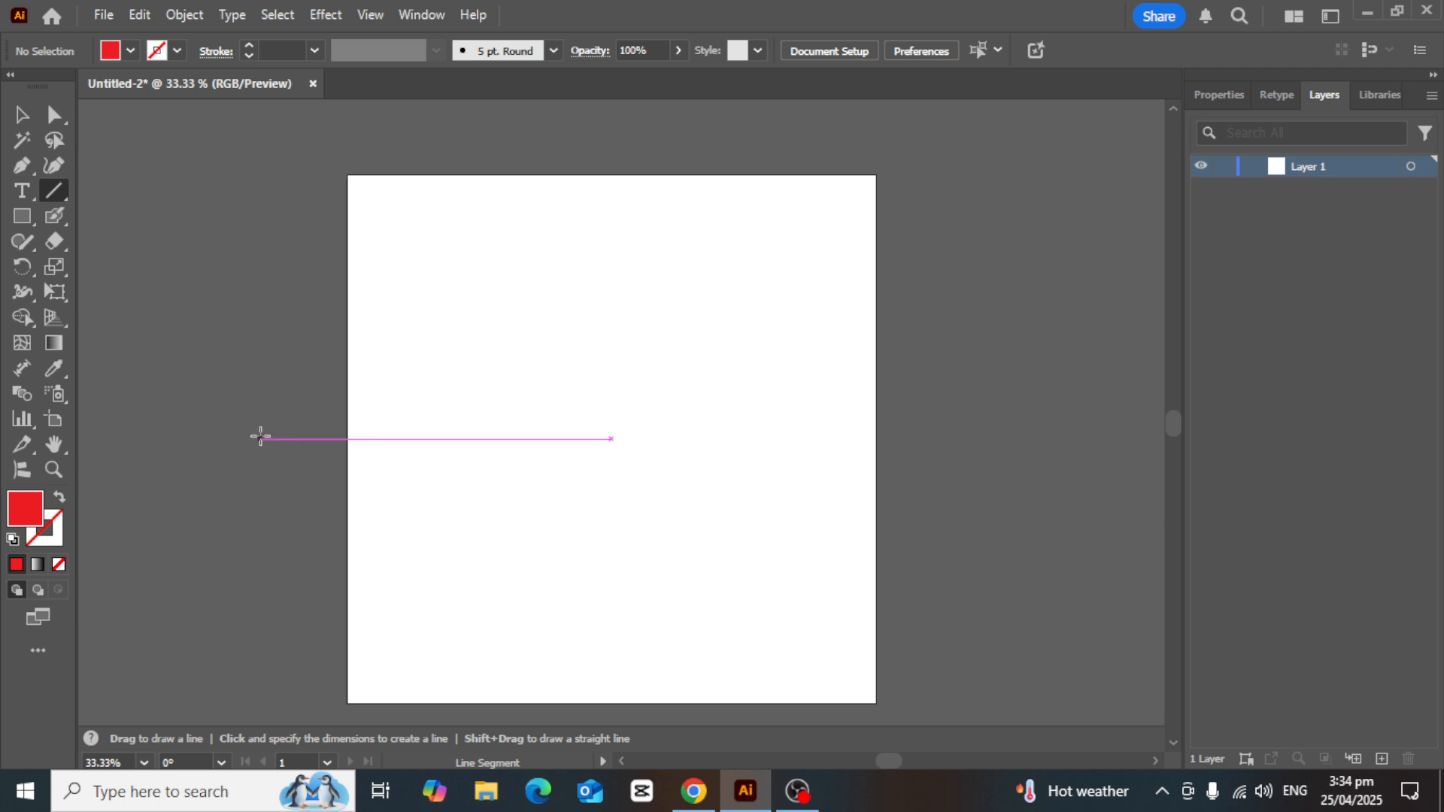
{"action": "left_click_drag", "start_coordinate": [260, 438], "coordinate": [971, 439]}
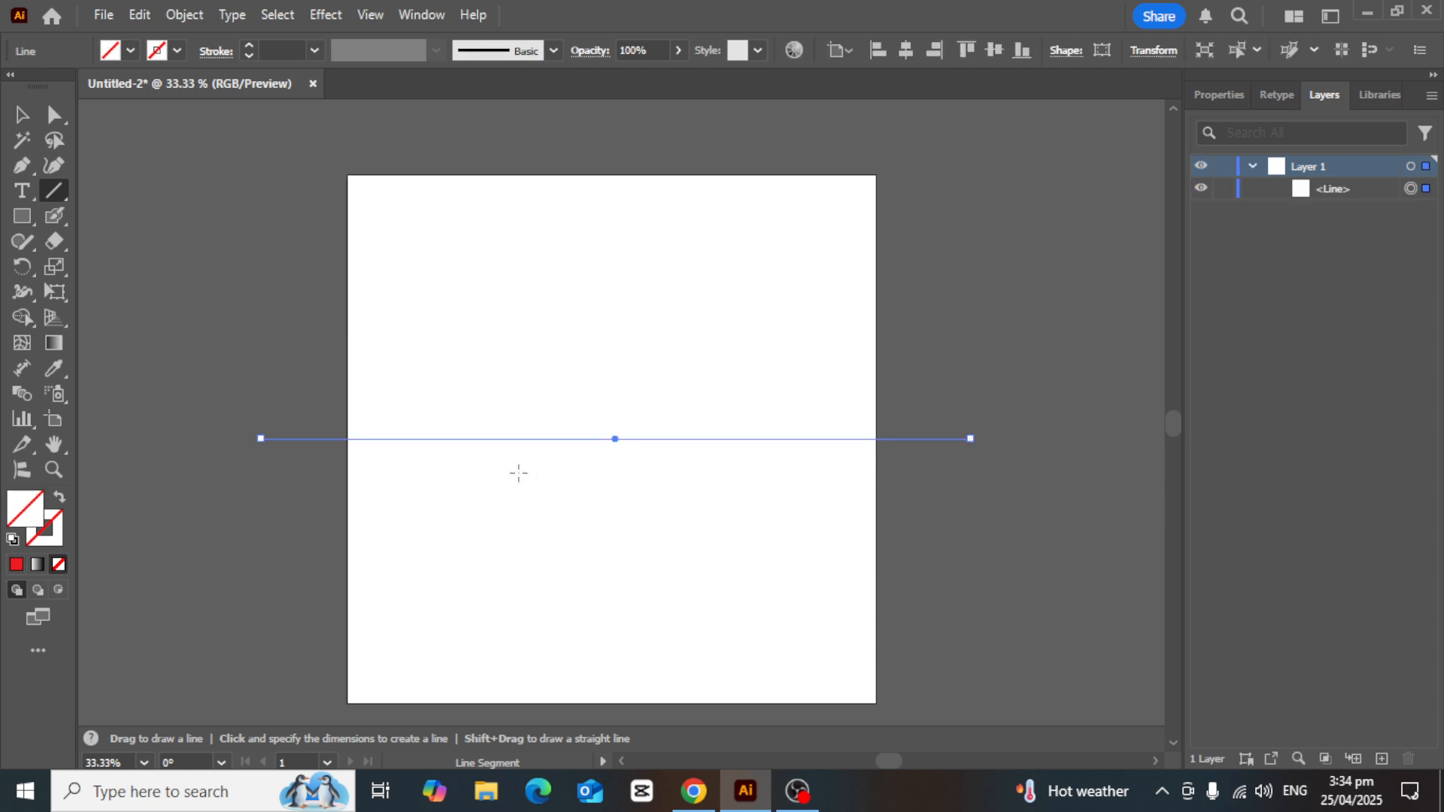
Give the horizontal line a black stroke with a weight of 2 pt
{"action": "left_click", "coordinate": [177, 50]}
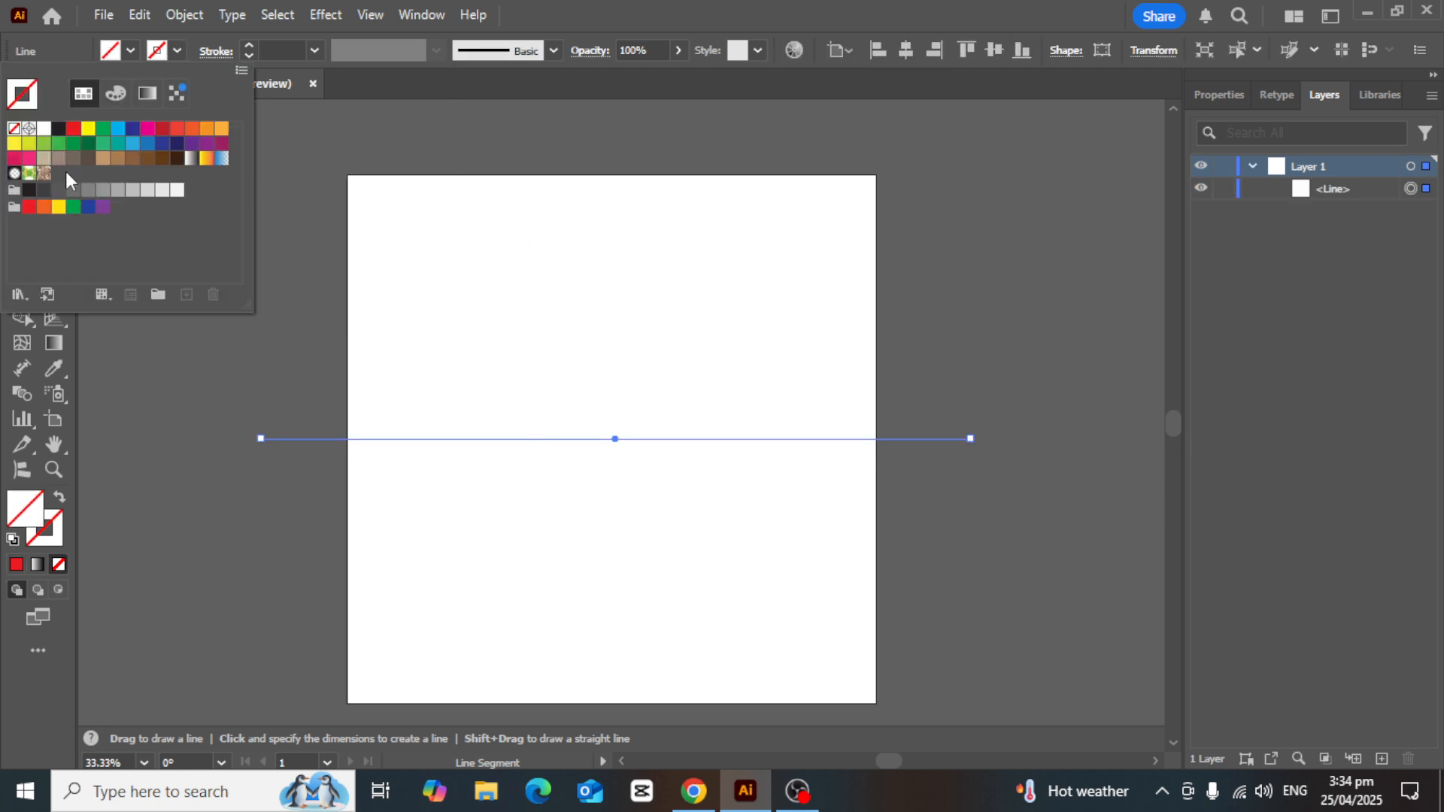
{"action": "left_click", "coordinate": [58, 129]}
{"action": "left_click", "coordinate": [250, 45]}
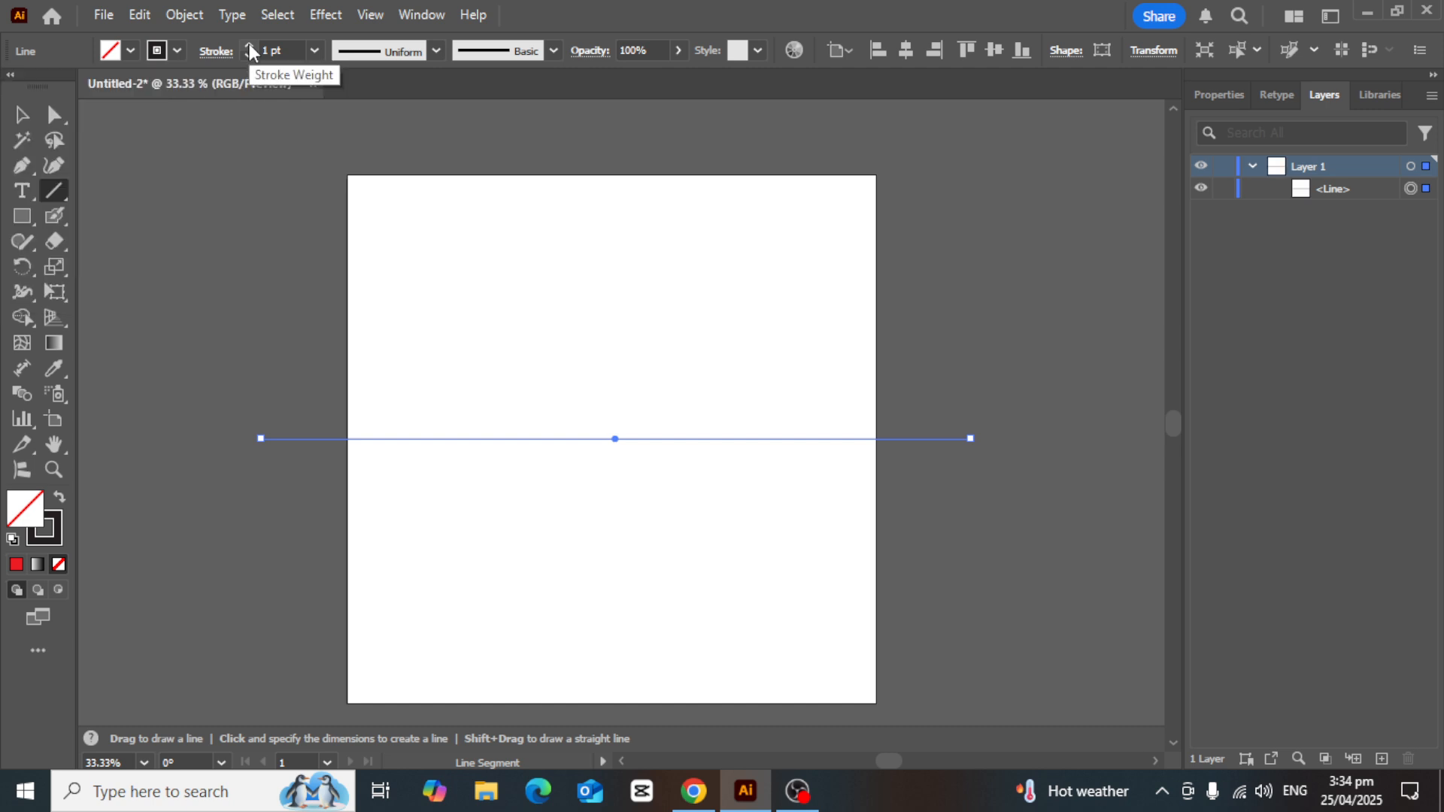
{"action": "left_click", "coordinate": [250, 45]}
Centre the line horizontally on the artboard and deselect it
{"action": "left_click", "coordinate": [22, 118]}
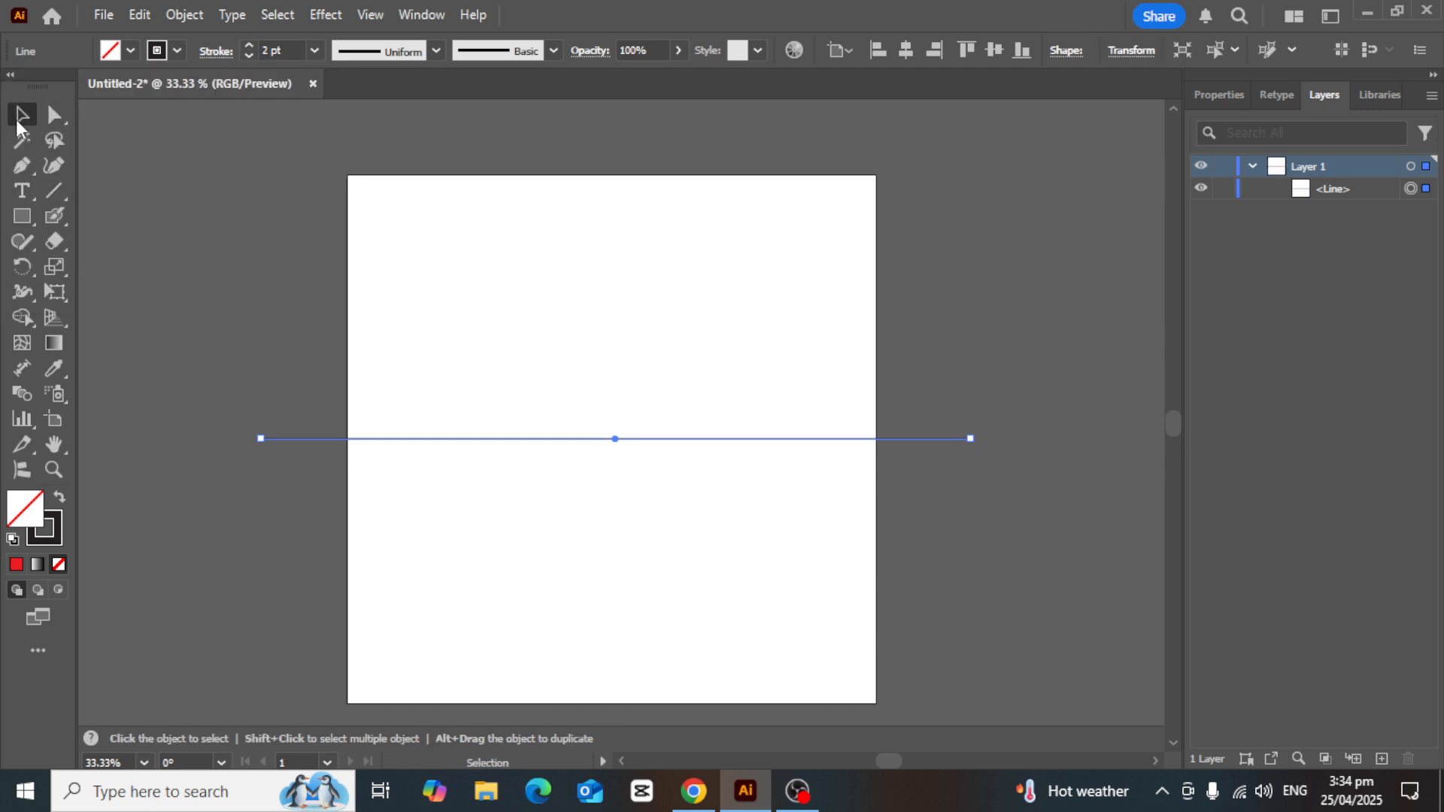
{"action": "left_click", "coordinate": [244, 157]}
{"action": "left_click_drag", "start_coordinate": [290, 251], "coordinate": [849, 564]}
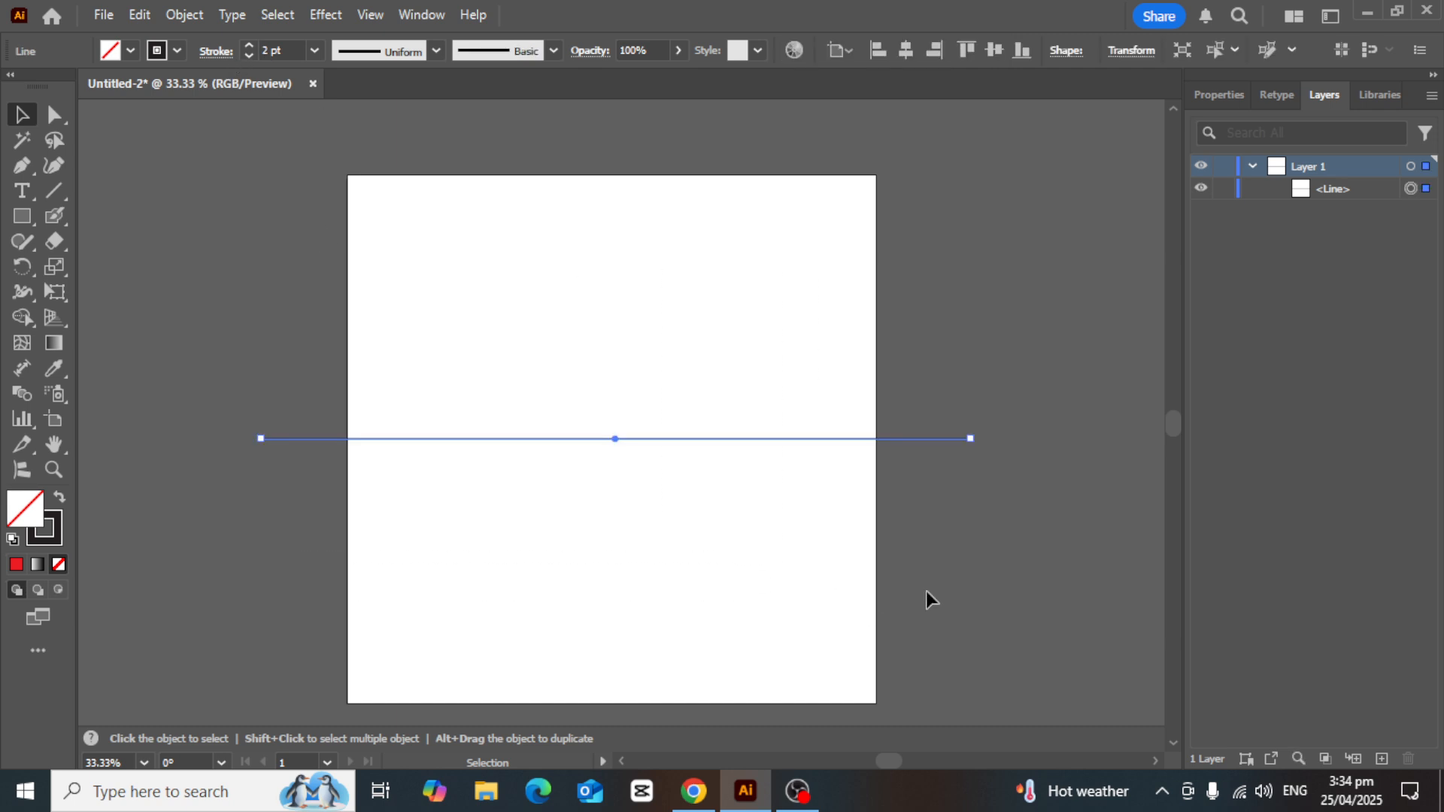
{"action": "left_click", "coordinate": [904, 53]}
{"action": "left_click", "coordinate": [1035, 324]}
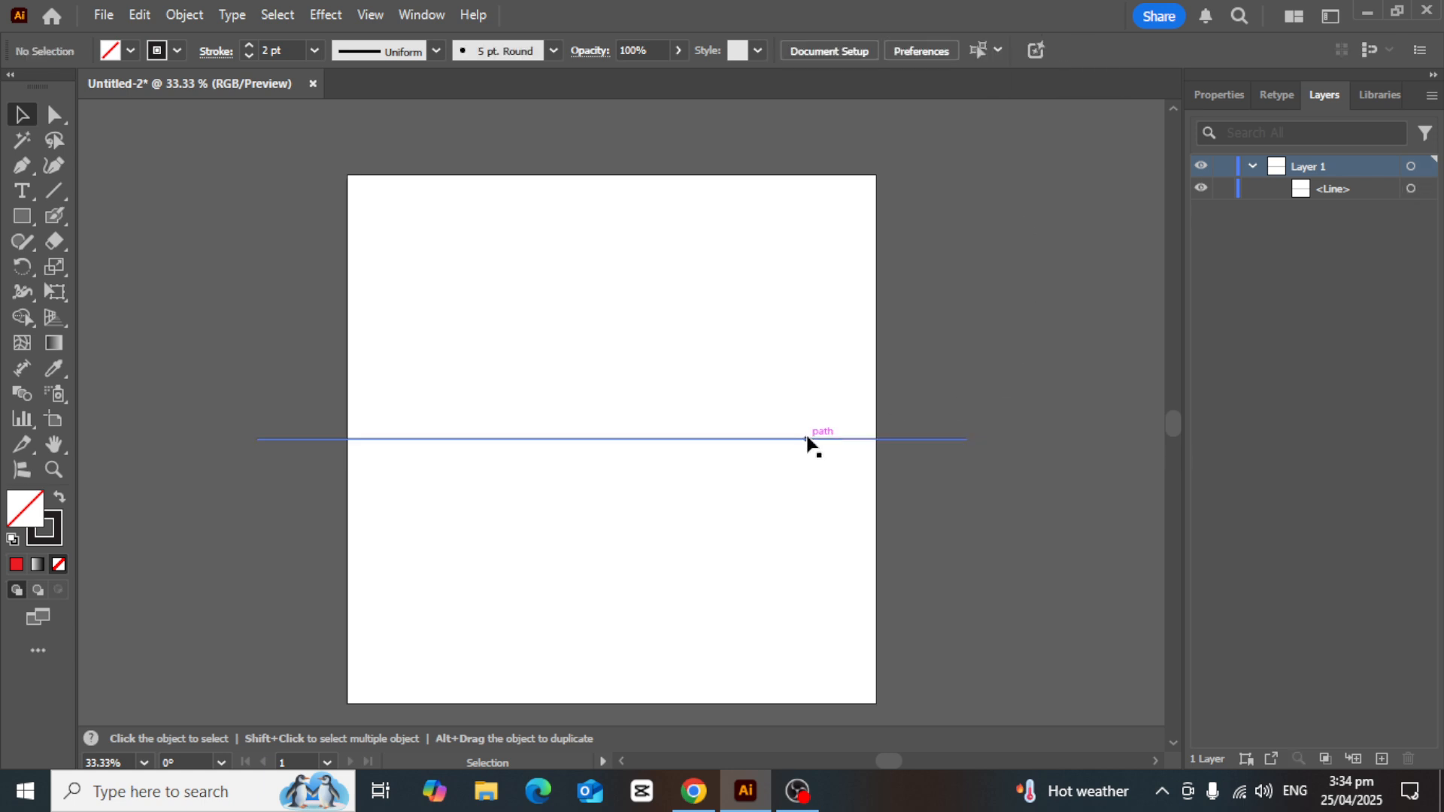
Duplicate the horizontal line in place and rotate the copy 90° so the two lines form a cross
{"action": "left_click", "coordinate": [952, 439]}
{"action": "key", "text": "a"}
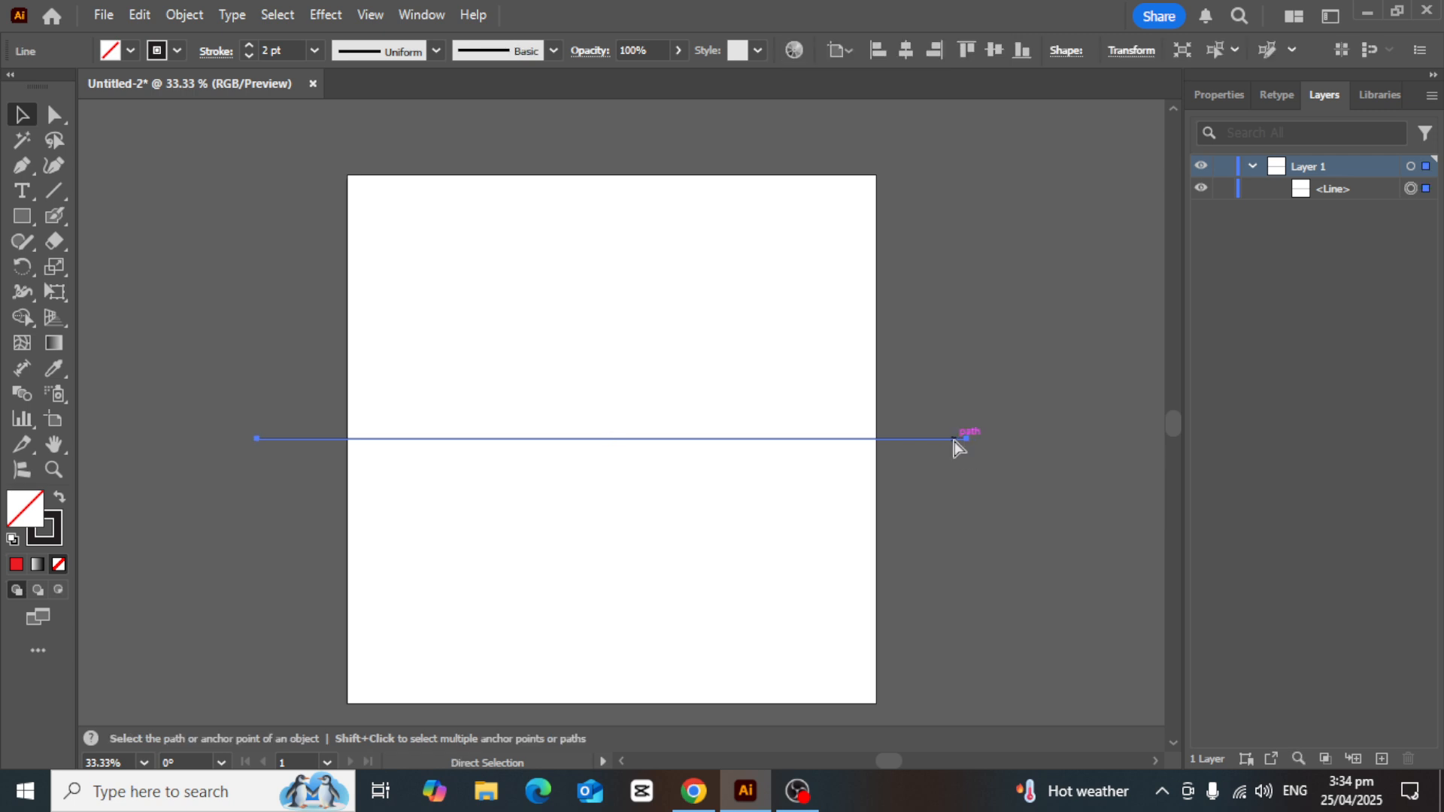
{"action": "key", "text": "ctrl+c"}
{"action": "key", "text": "ctrl+f"}
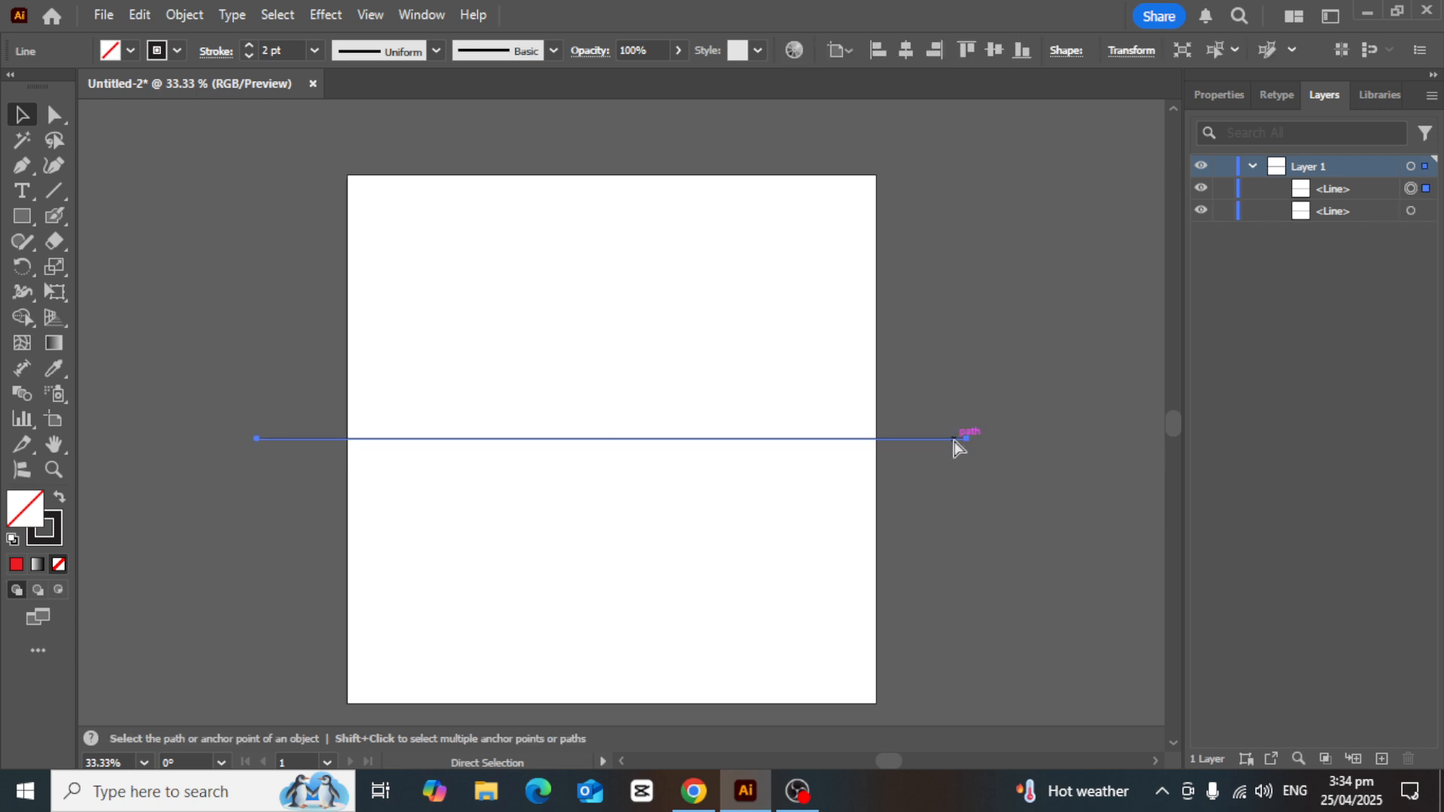
{"action": "key", "text": "v"}
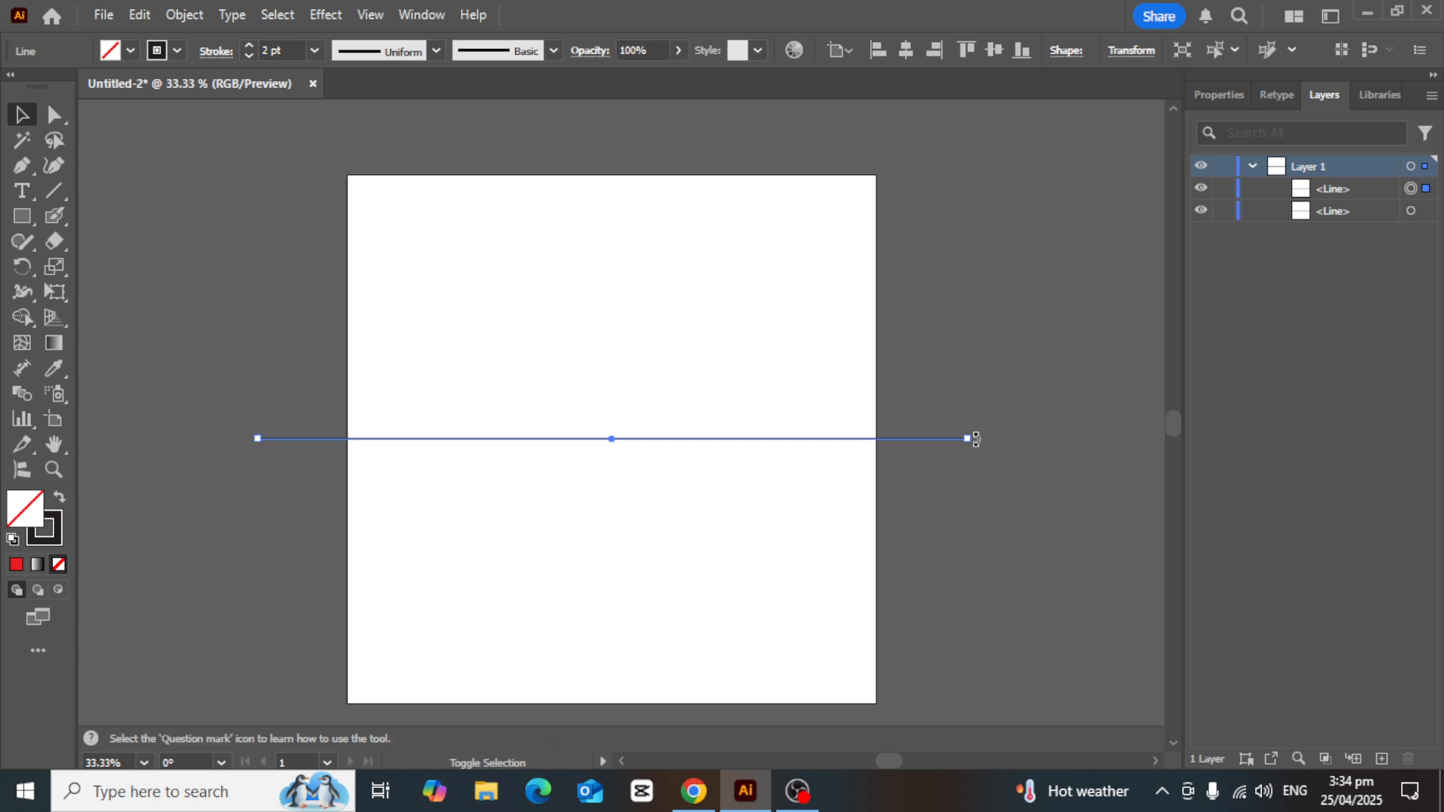
{"action": "left_click_drag", "start_coordinate": [975, 440], "coordinate": [677, 784]}
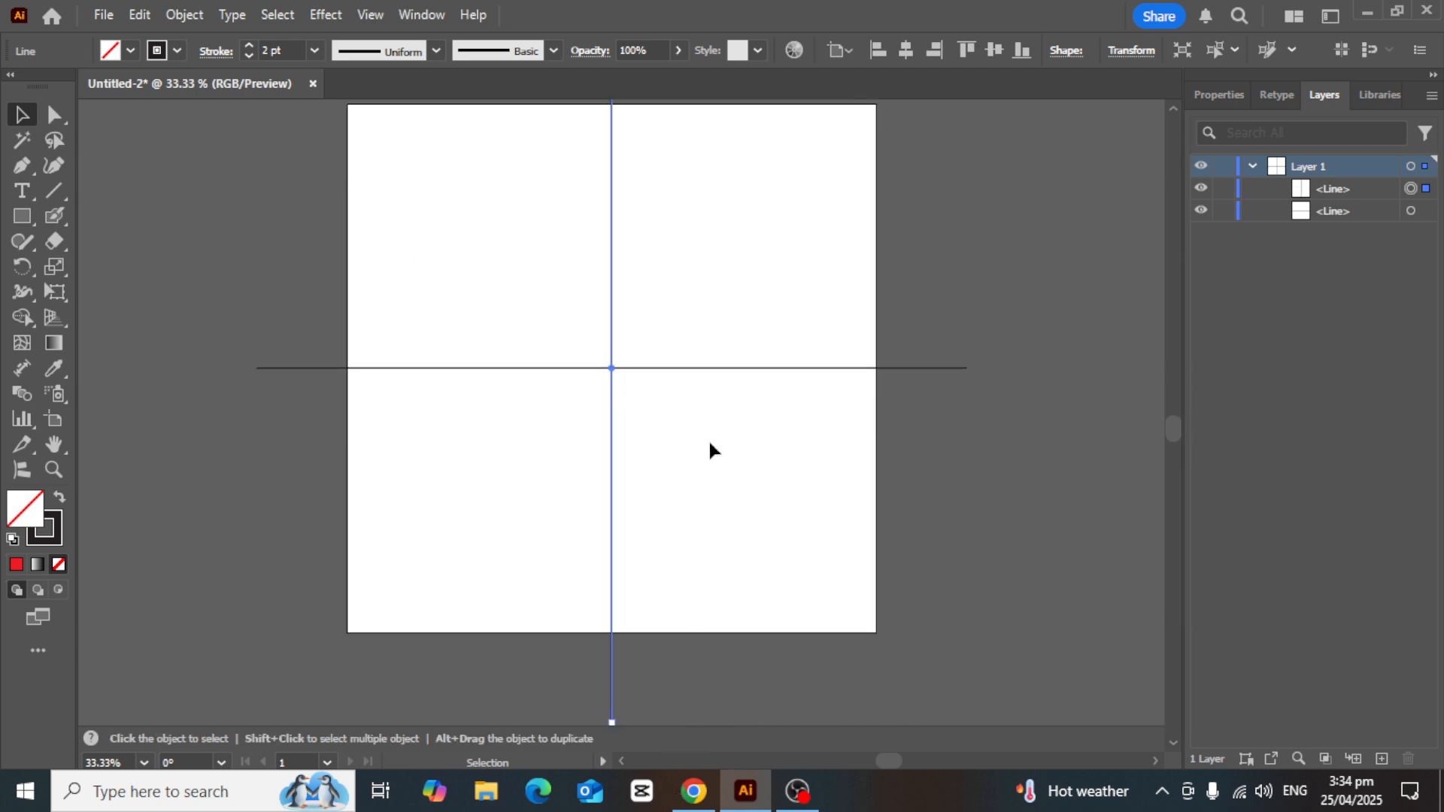
{"action": "scroll", "coordinate": [621, 263], "scroll_direction": "up", "scroll_amount": 1}
{"action": "scroll", "coordinate": [622, 263], "scroll_direction": "up", "scroll_amount": 1}
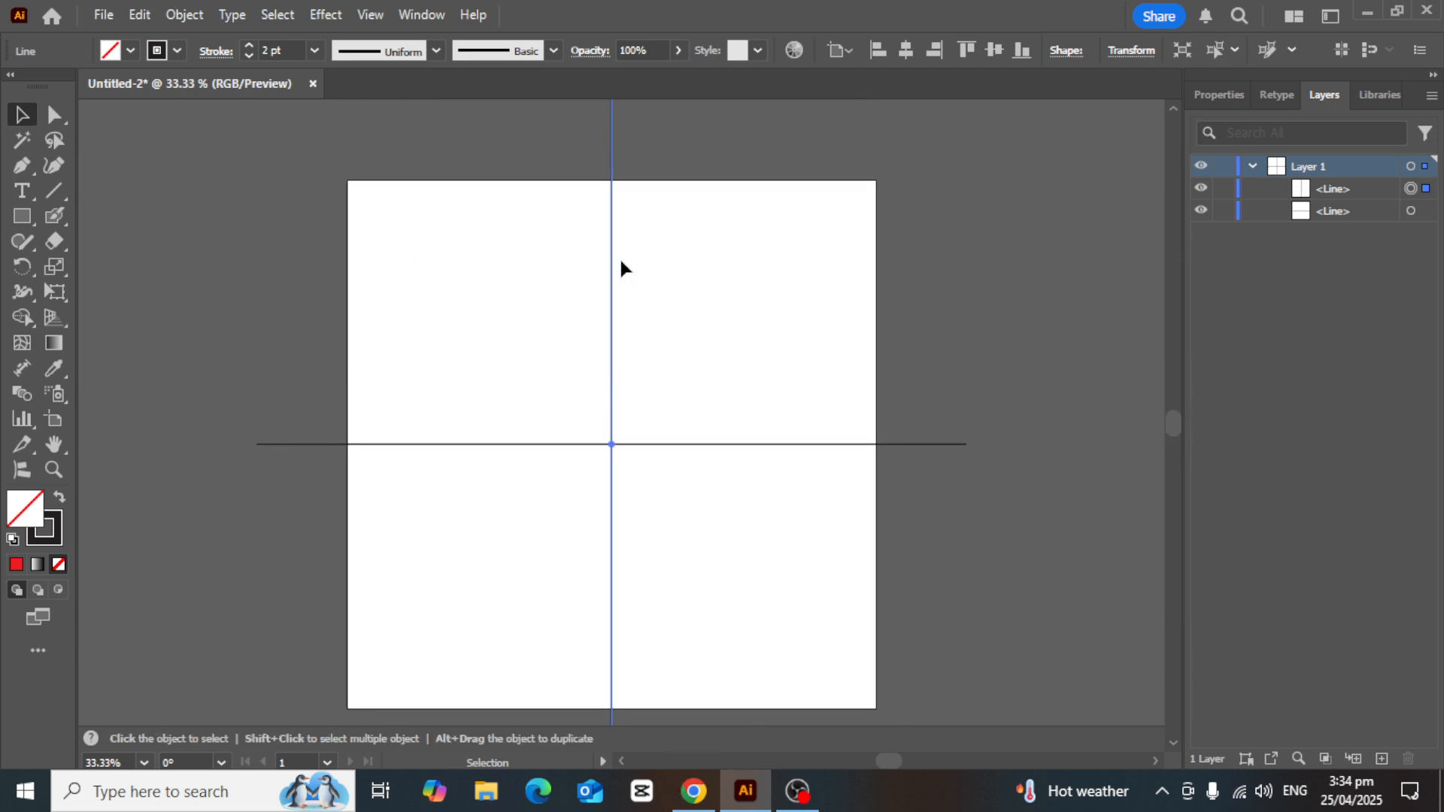
{"action": "left_click", "coordinate": [1014, 331]}
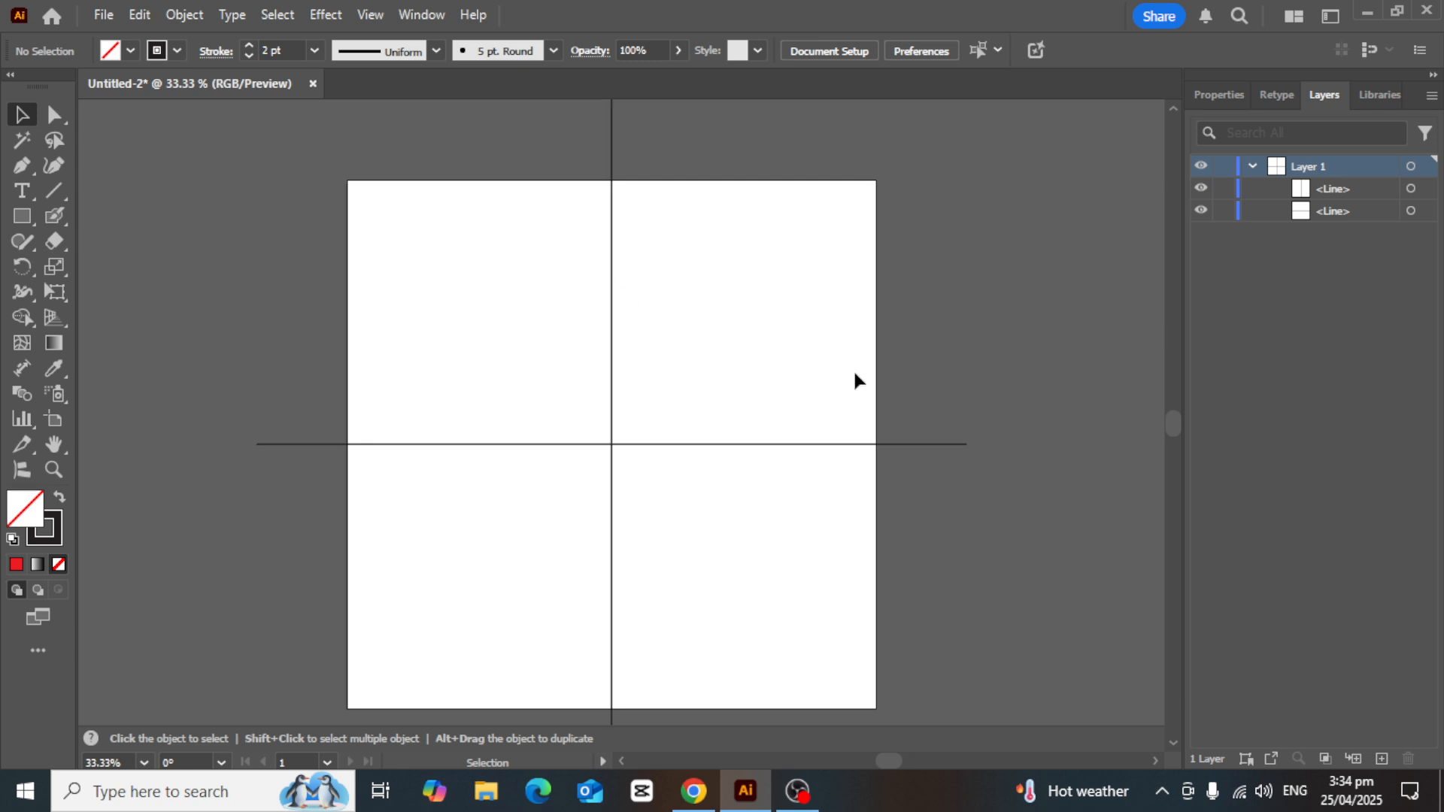
Select the vertical and the horizontal line in turn to check their centring on the artboard
{"action": "left_click_drag", "start_coordinate": [804, 578], "coordinate": [991, 687]}
{"action": "left_click", "coordinate": [1105, 449]}
{"action": "left_click", "coordinate": [611, 361]}
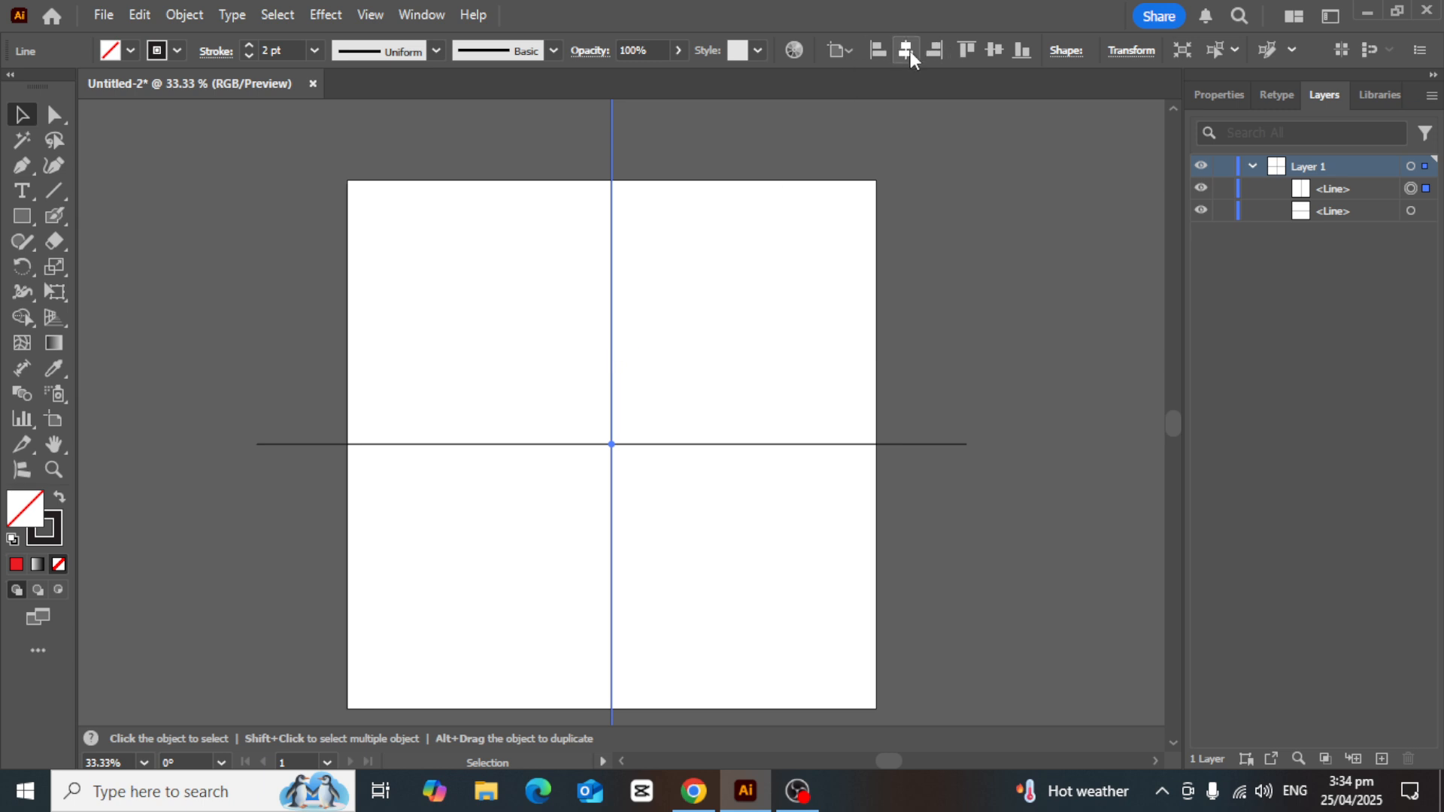
{"action": "left_click", "coordinate": [1022, 222]}
{"action": "left_click", "coordinate": [702, 442]}
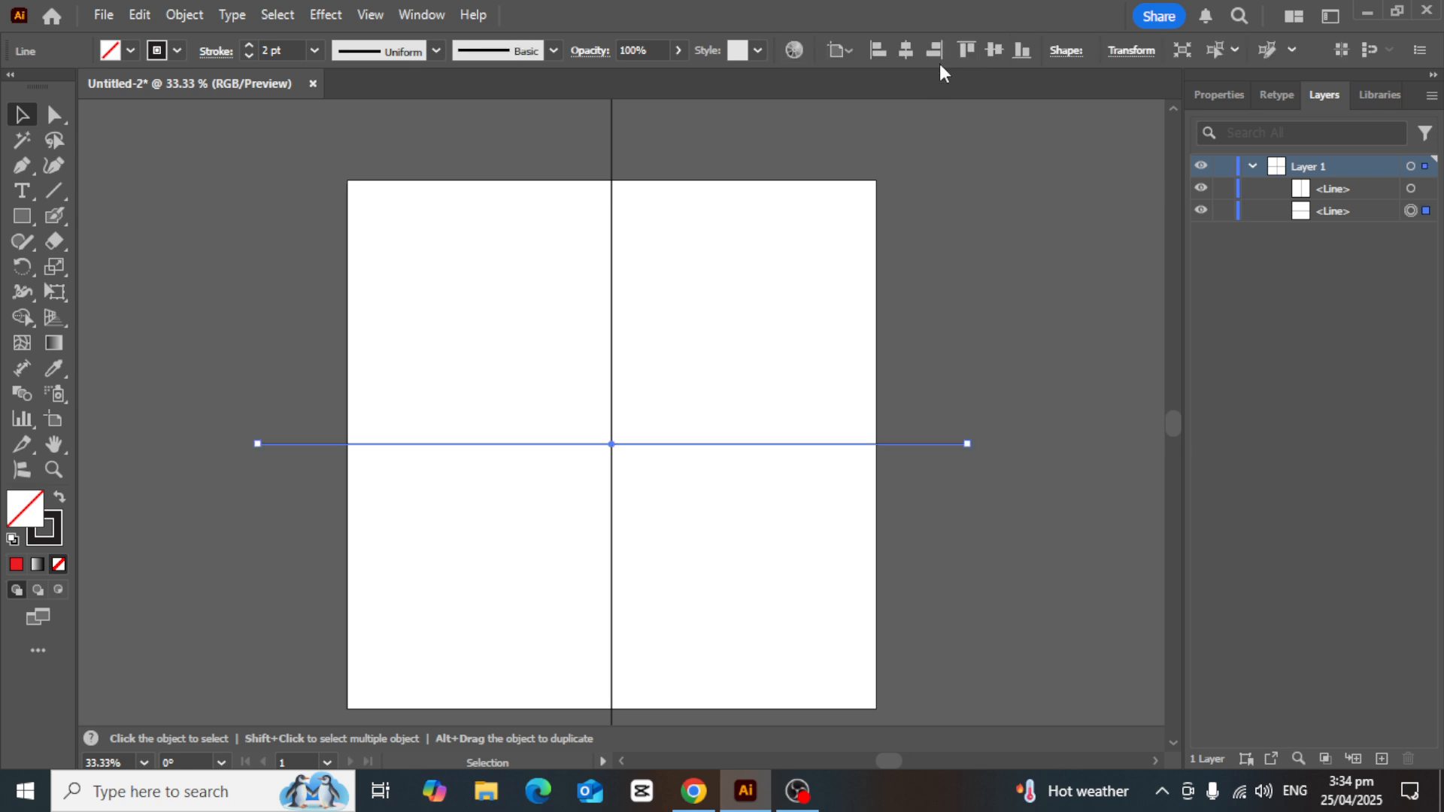
{"action": "left_click", "coordinate": [373, 289]}
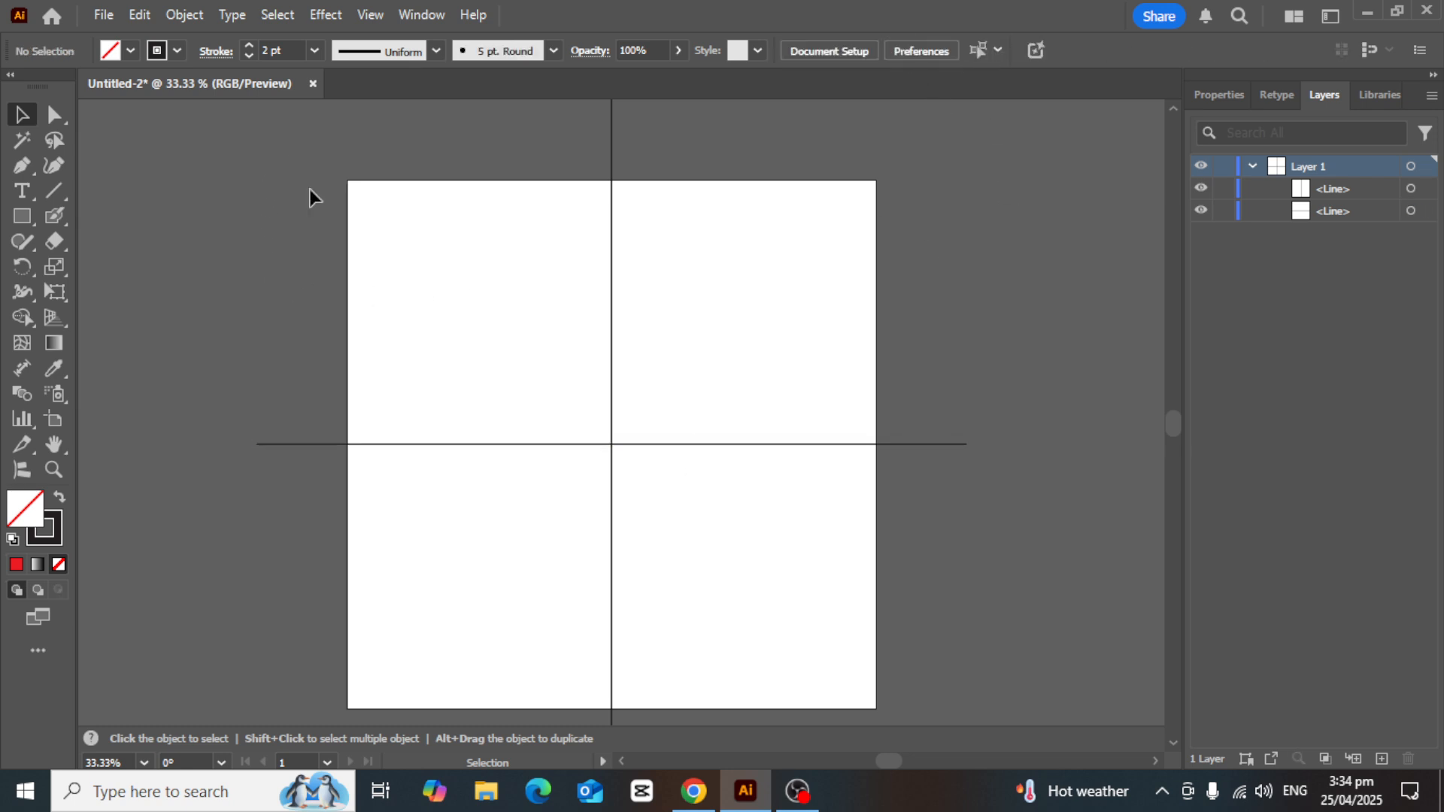
Select both crossing lines, target all of Layer 1 and set the stroke colour to red
{"action": "left_click_drag", "start_coordinate": [1040, 728], "coordinate": [1062, 733]}
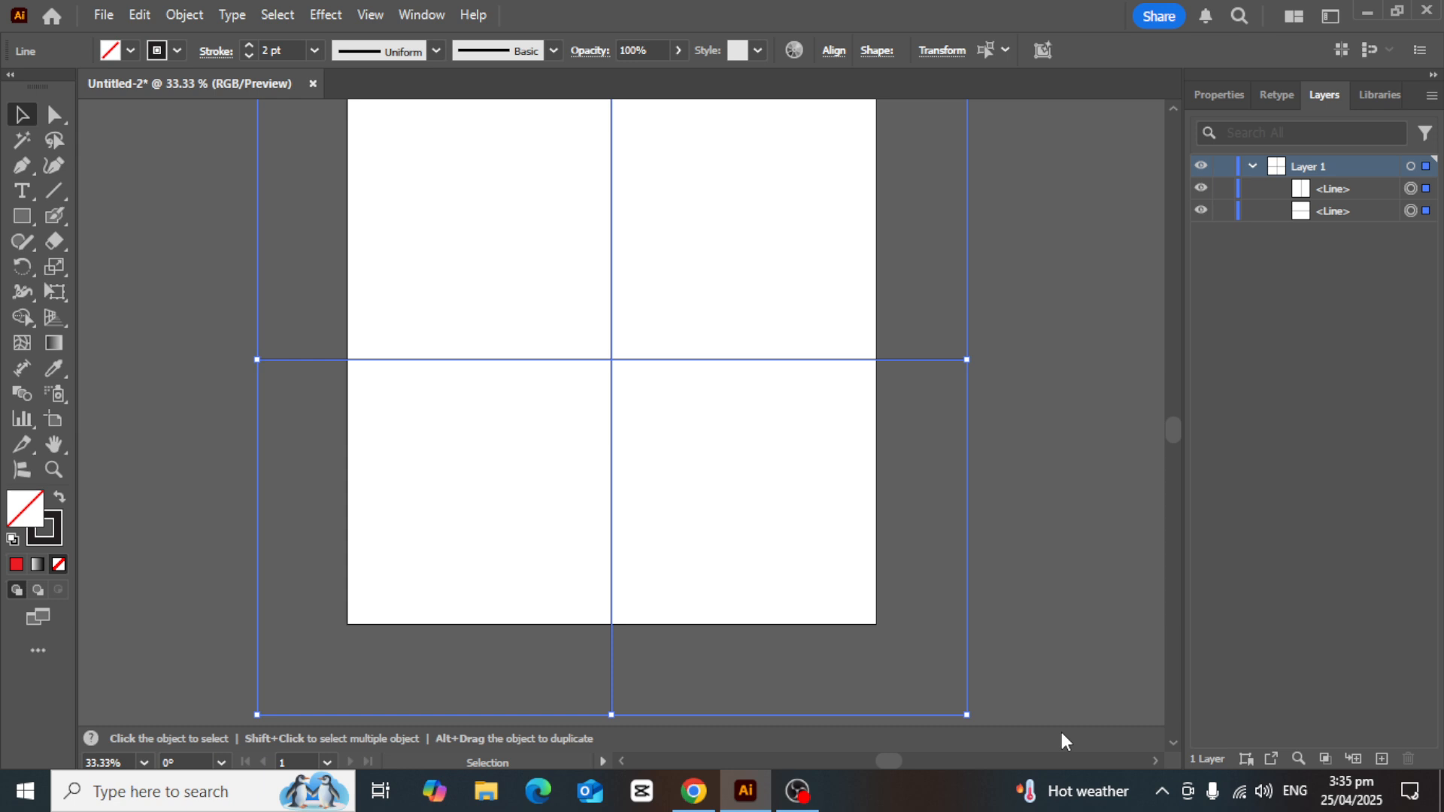
{"action": "scroll", "coordinate": [1057, 525], "scroll_direction": "up", "scroll_amount": 3}
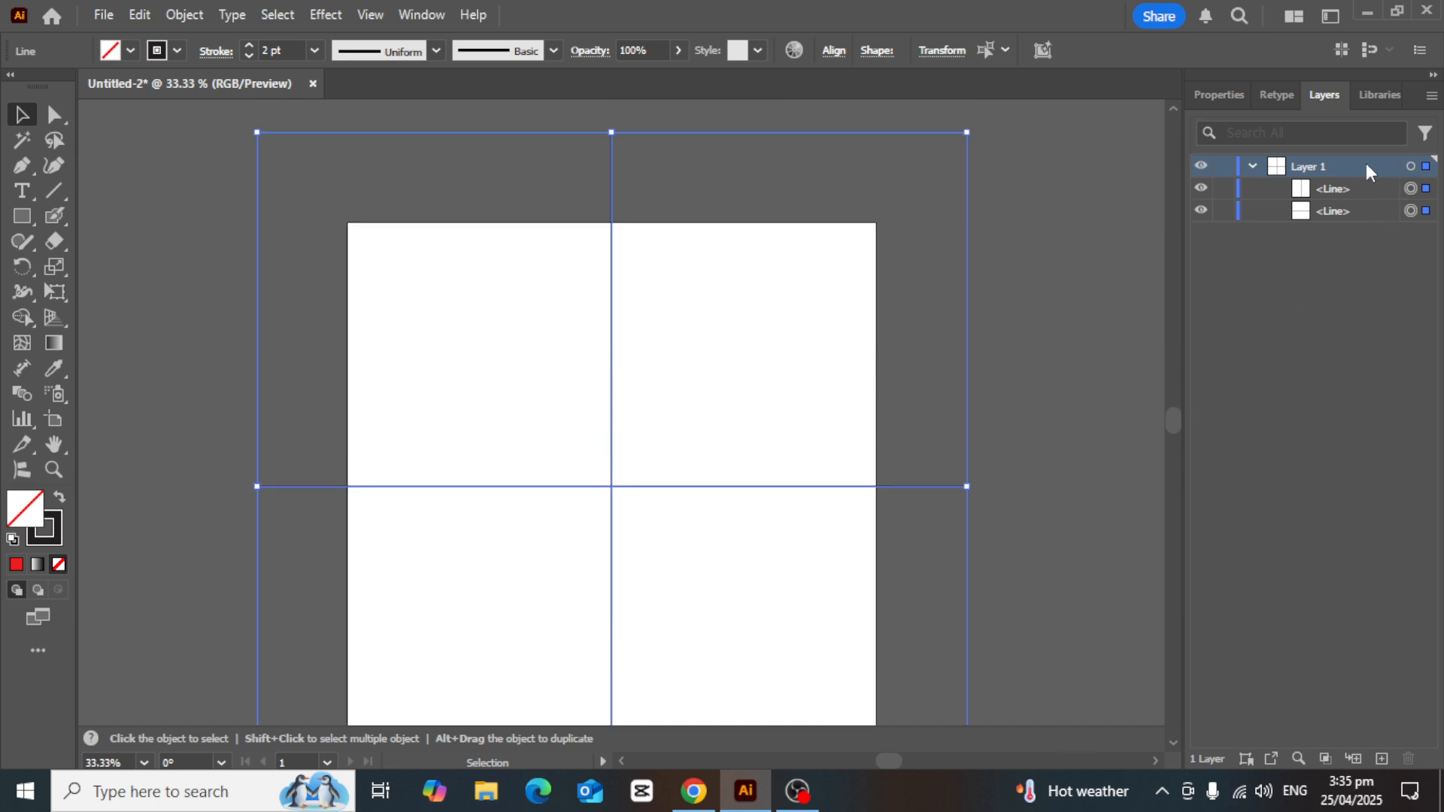
{"action": "left_click", "coordinate": [1411, 166]}
{"action": "left_click", "coordinate": [179, 48]}
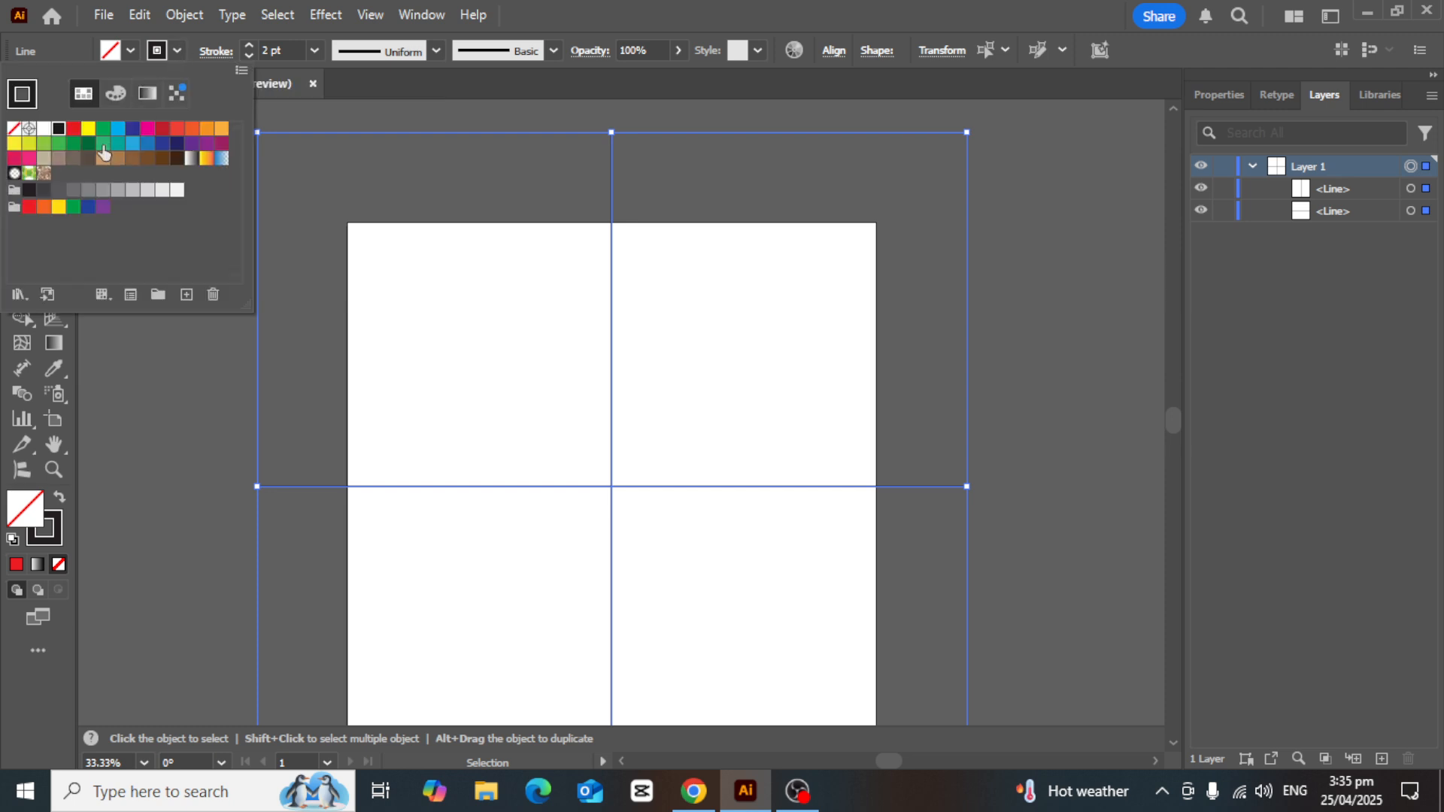
{"action": "left_click", "coordinate": [75, 130]}
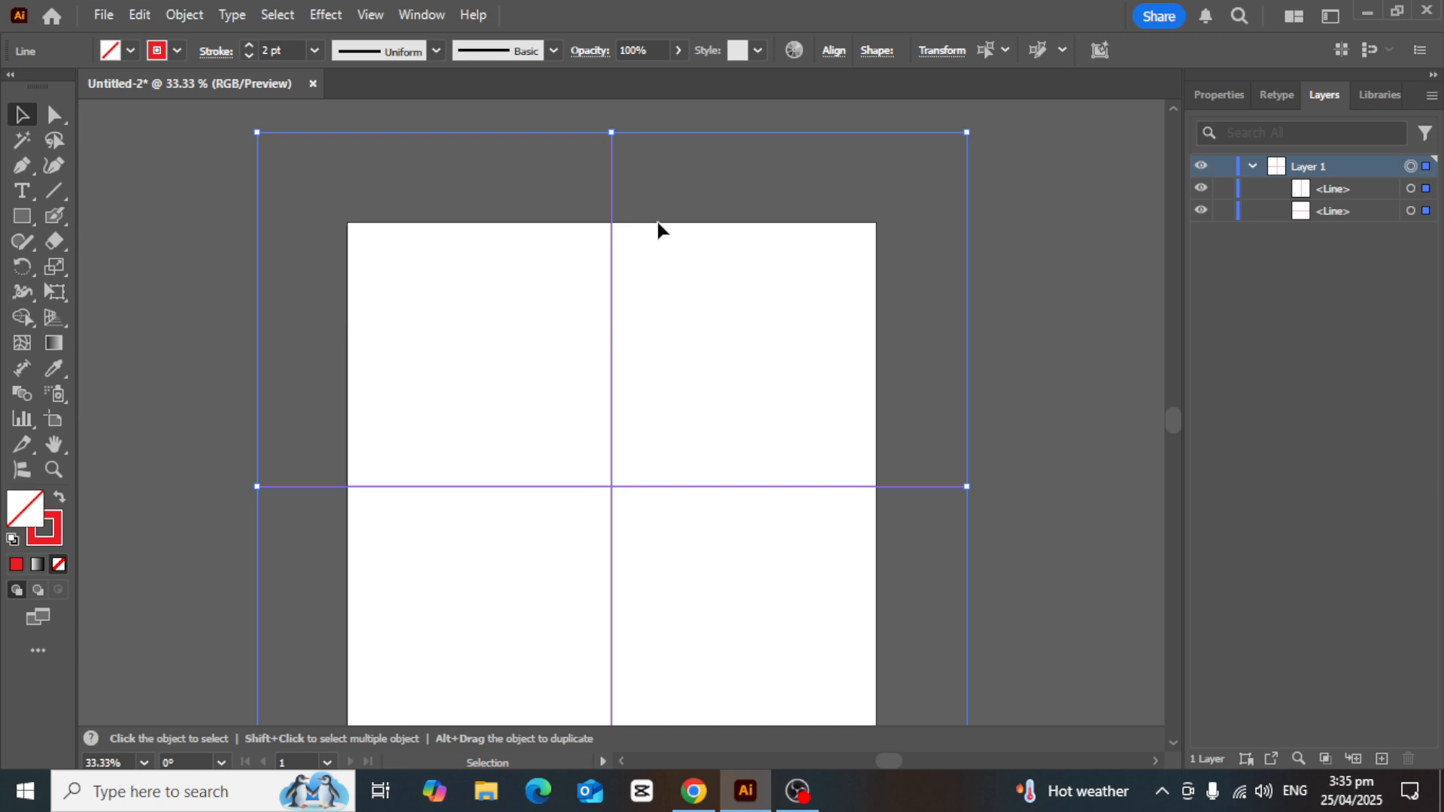
Start a Distort & Transform > Transform effect on Layer 1 and set its copies to 1
{"action": "left_click", "coordinate": [322, 15]}
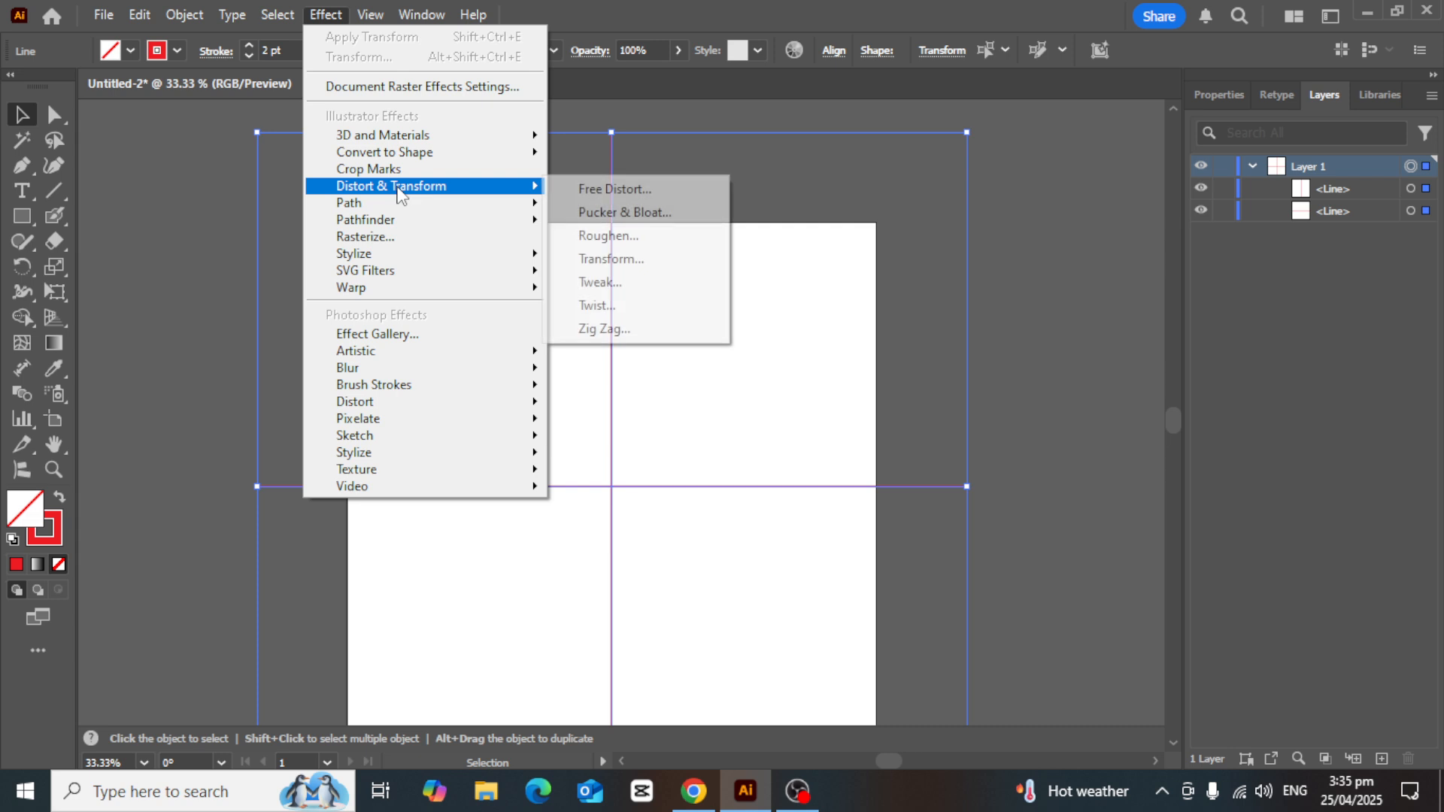
{"action": "left_click", "coordinate": [611, 258]}
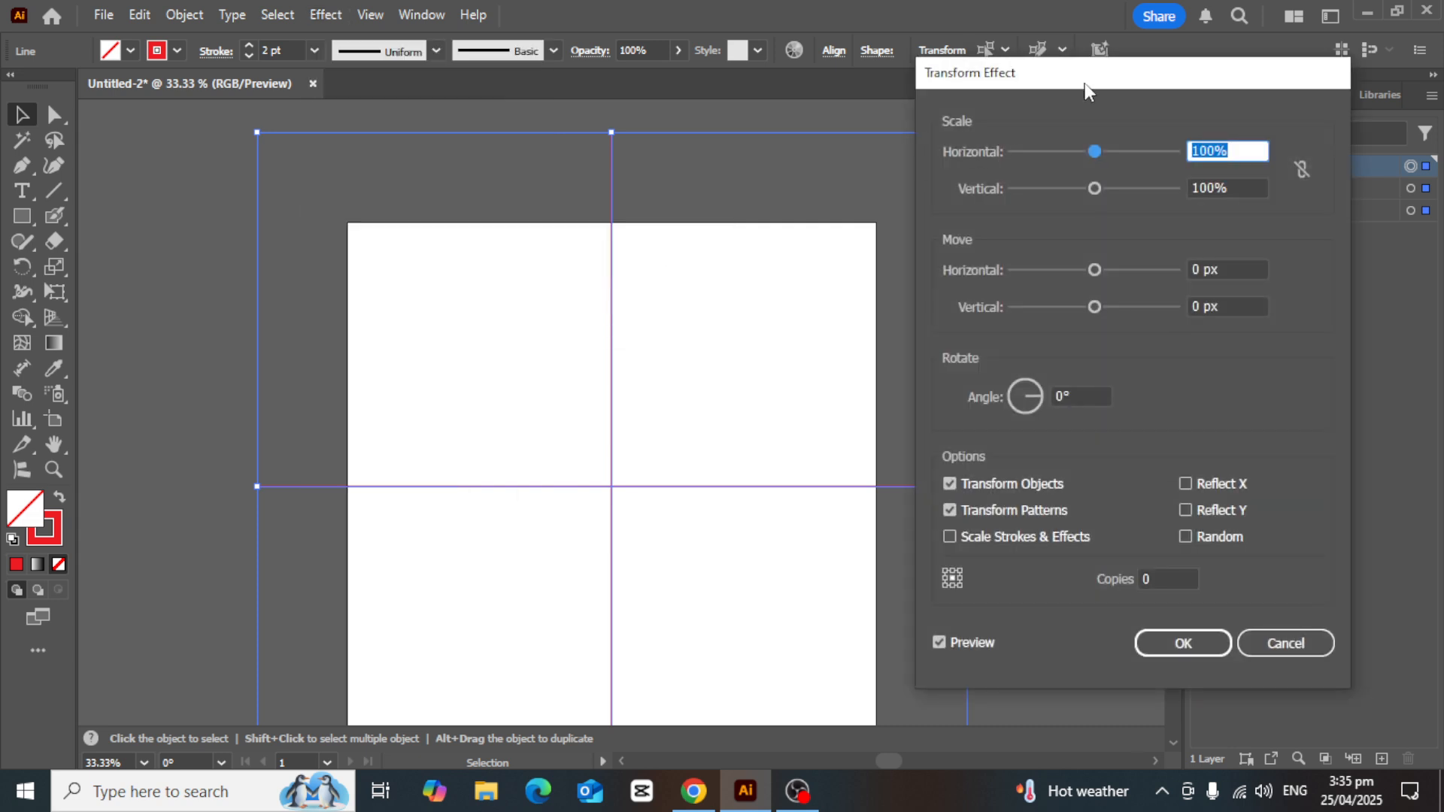
{"action": "left_click_drag", "start_coordinate": [1091, 68], "coordinate": [1162, 44]}
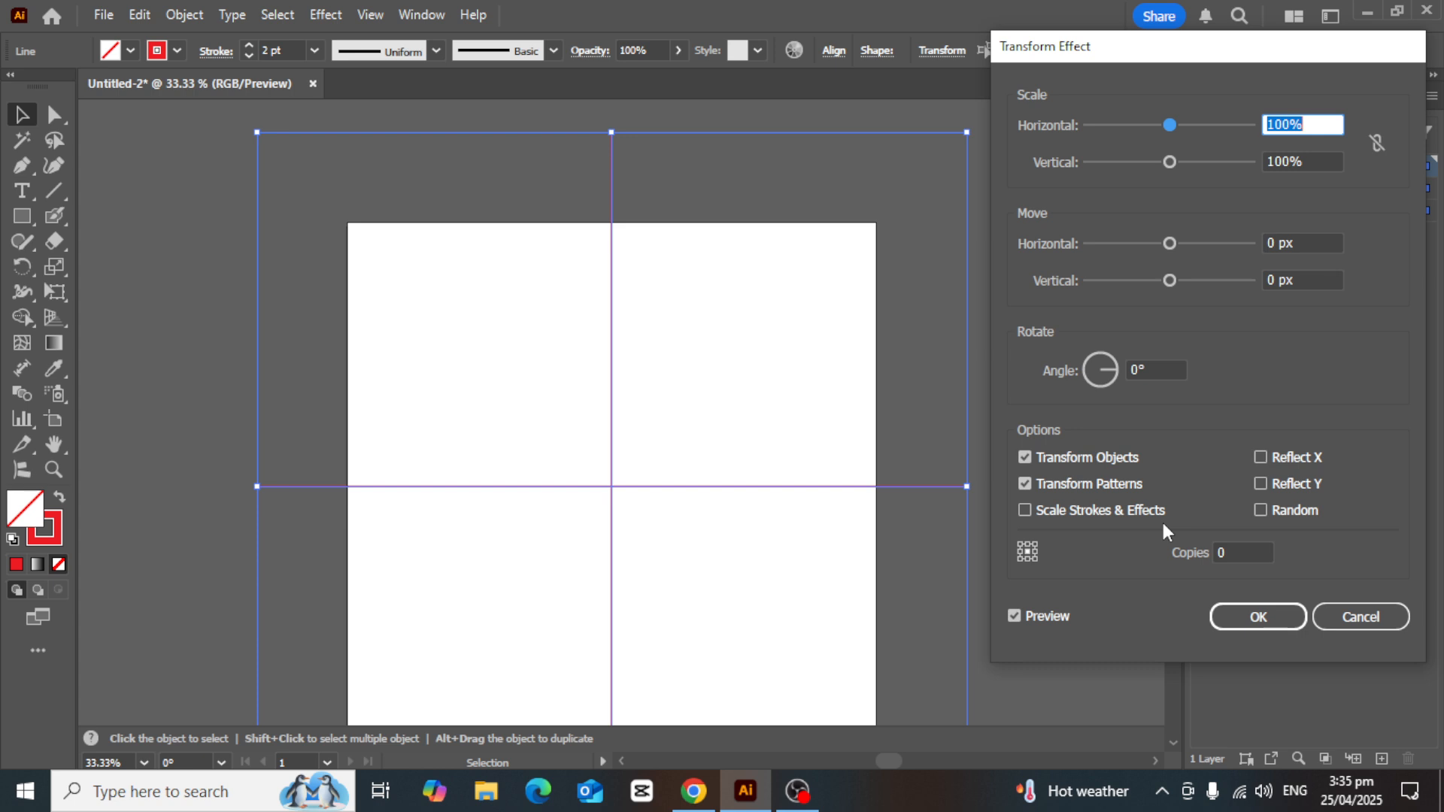
{"action": "left_click", "coordinate": [1217, 555]}
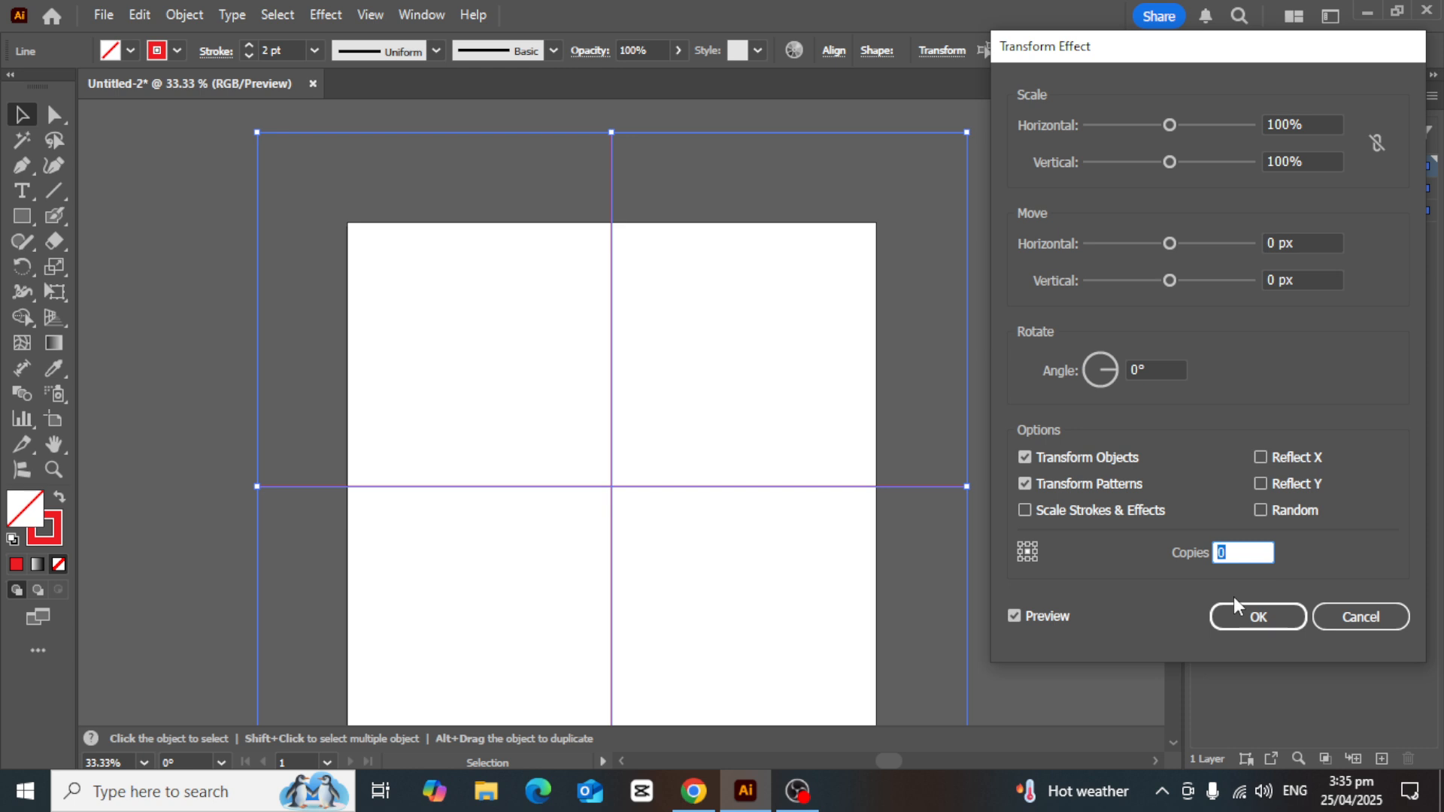
{"action": "type", "text": "1"}
Set the Transform effect's rotation angle to 10°
{"action": "left_click", "coordinate": [1134, 370]}
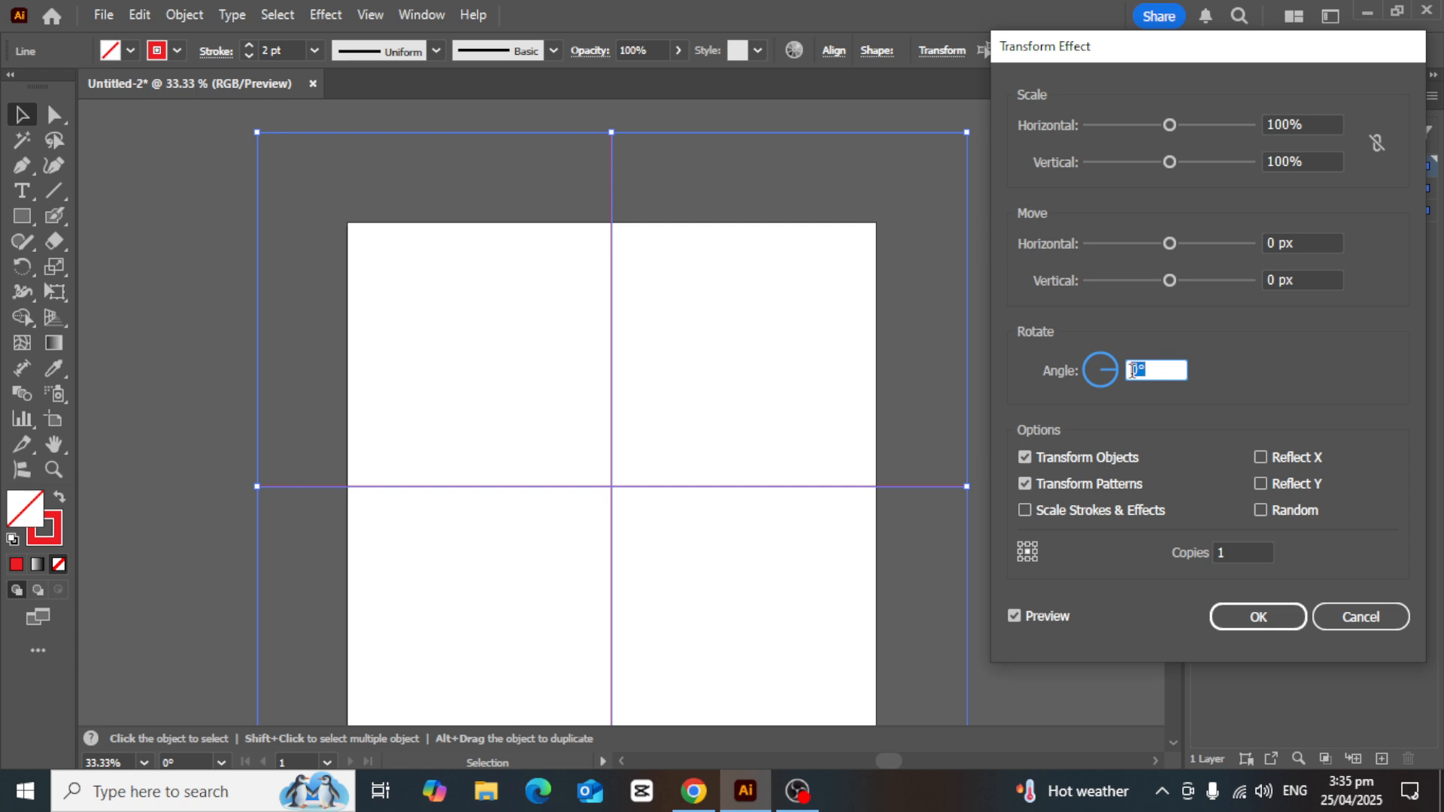
{"action": "key", "text": "Up"}
{"action": "key", "text": "Up"}
{"action": "key", "text": "Up"}
{"action": "key", "text": "Up"}
{"action": "key", "text": "Up"}
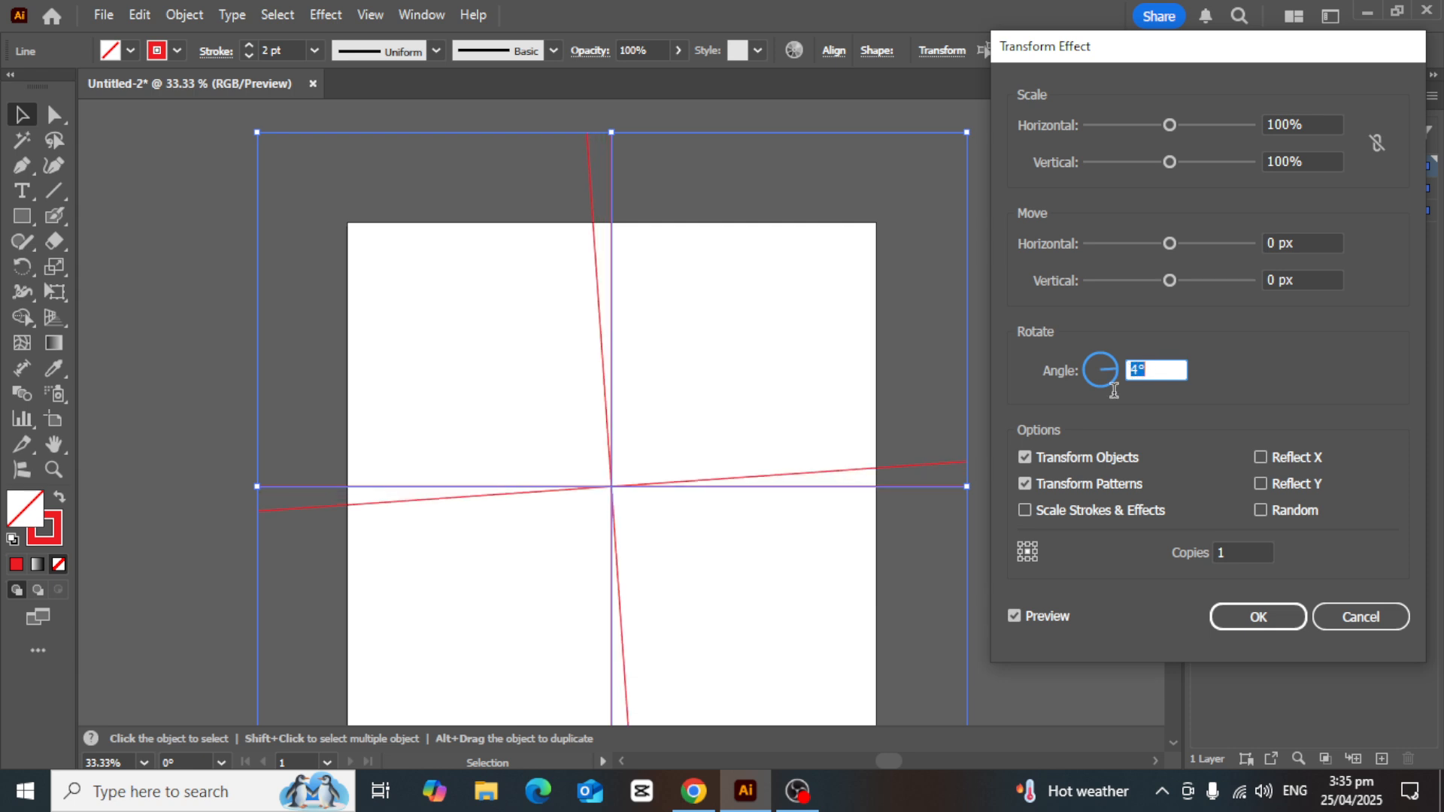
{"action": "key", "text": "Up"}
{"action": "key", "text": "Up"}
{"action": "key", "text": "Up"}
{"action": "key", "text": "Up"}
{"action": "key", "text": "Up"}
{"action": "key", "text": "Up"}
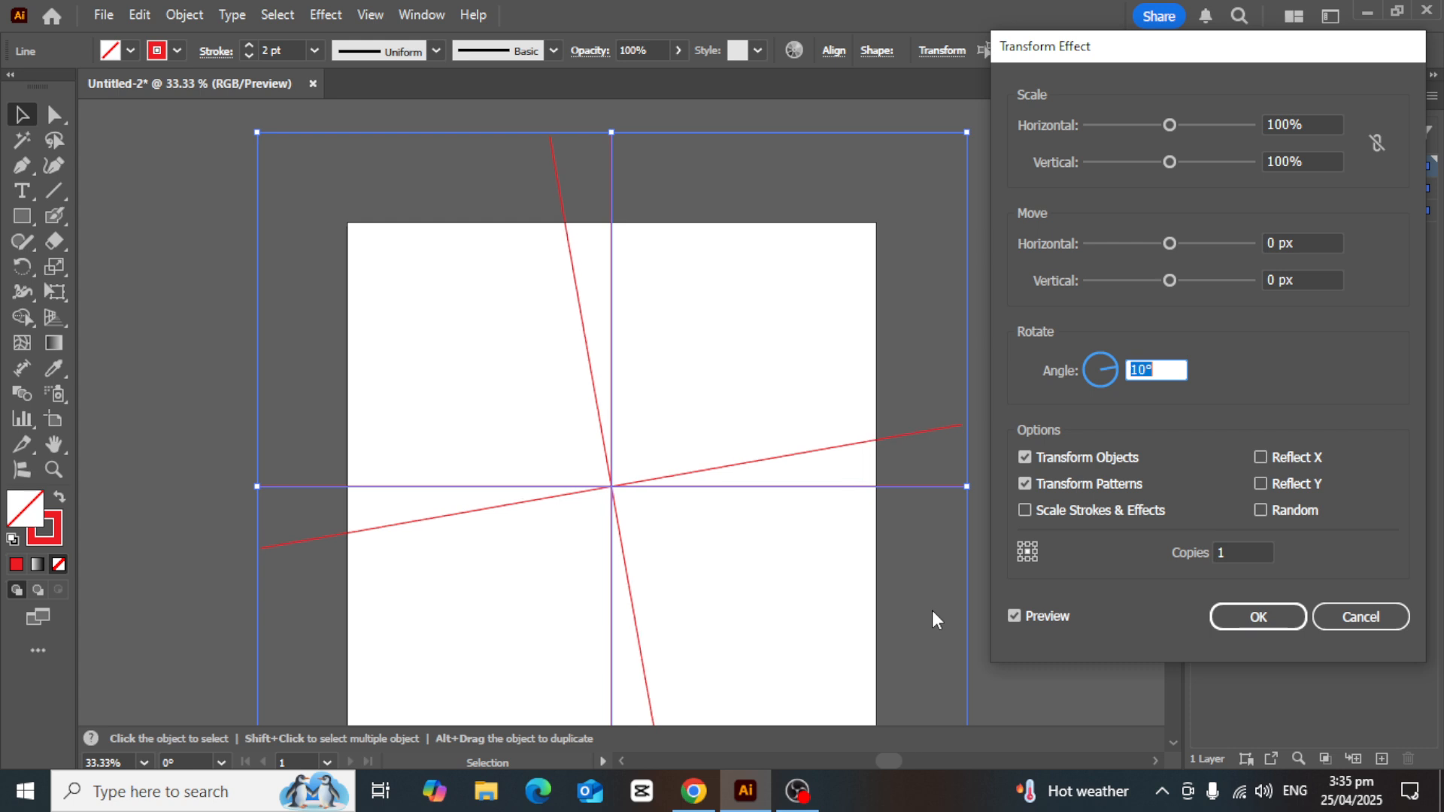
Set the Transform effect's rotation angle to 15° and its number of copies to 5
{"action": "key", "text": "Up"}
{"action": "key", "text": "Up"}
{"action": "key", "text": "Up"}
{"action": "key", "text": "Up"}
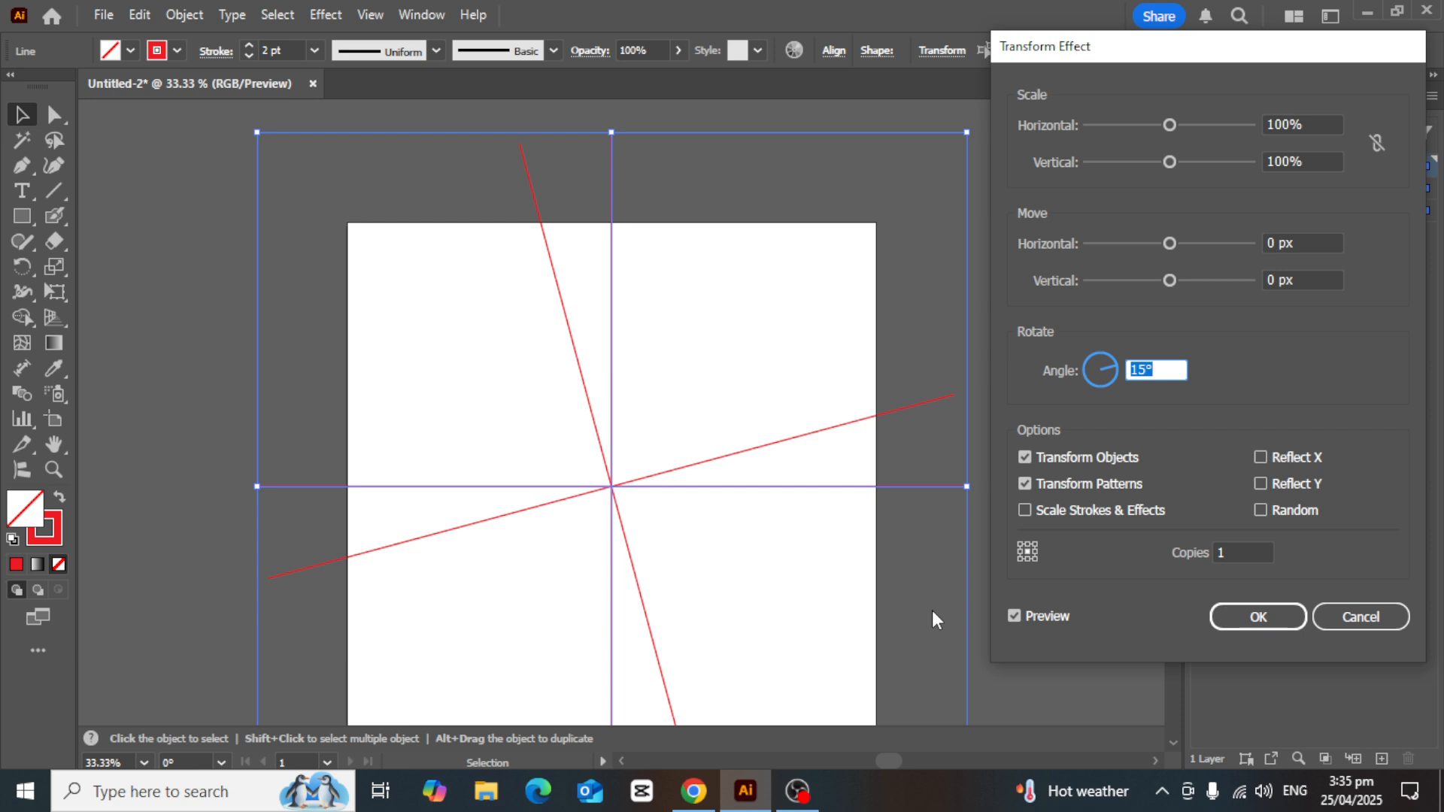
{"action": "left_click", "coordinate": [1247, 545]}
{"action": "key", "text": "Up"}
{"action": "key", "text": "Up"}
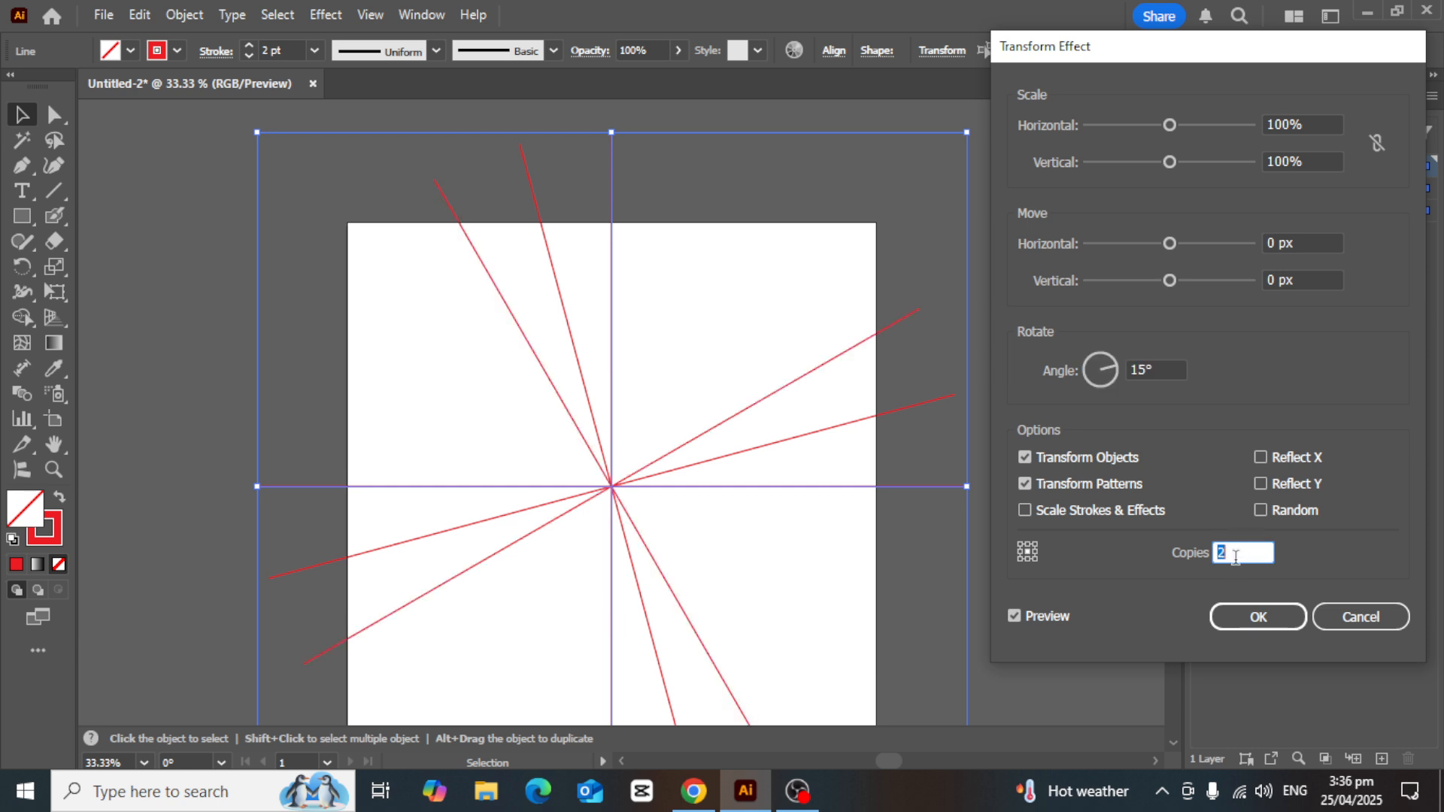
{"action": "key", "text": "Up"}
{"action": "key", "text": "Up"}
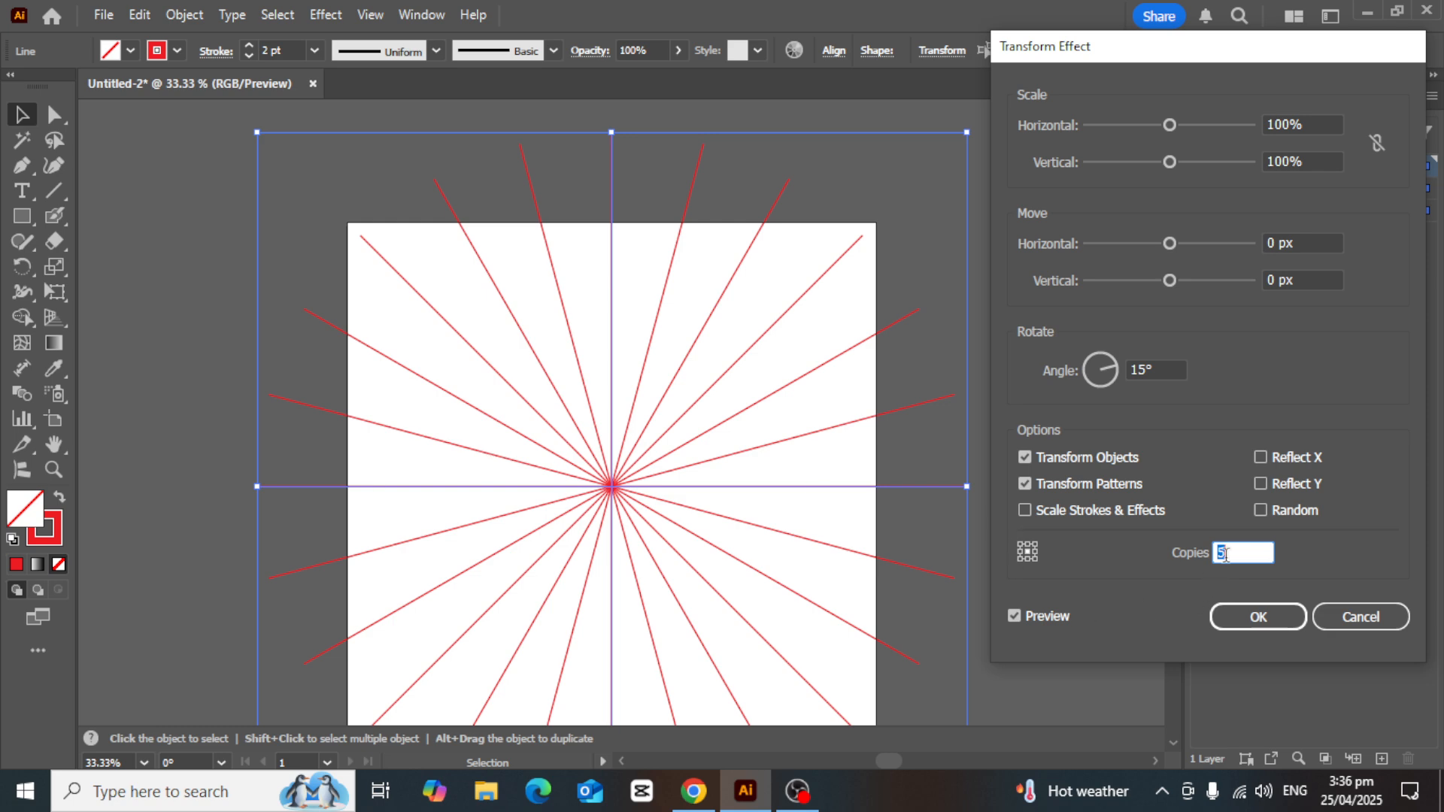
Try the Transform effect with a rotation angle of 18° and 8 copies
{"action": "left_click", "coordinate": [1173, 365]}
{"action": "key", "text": "Up"}
{"action": "key", "text": "Up"}
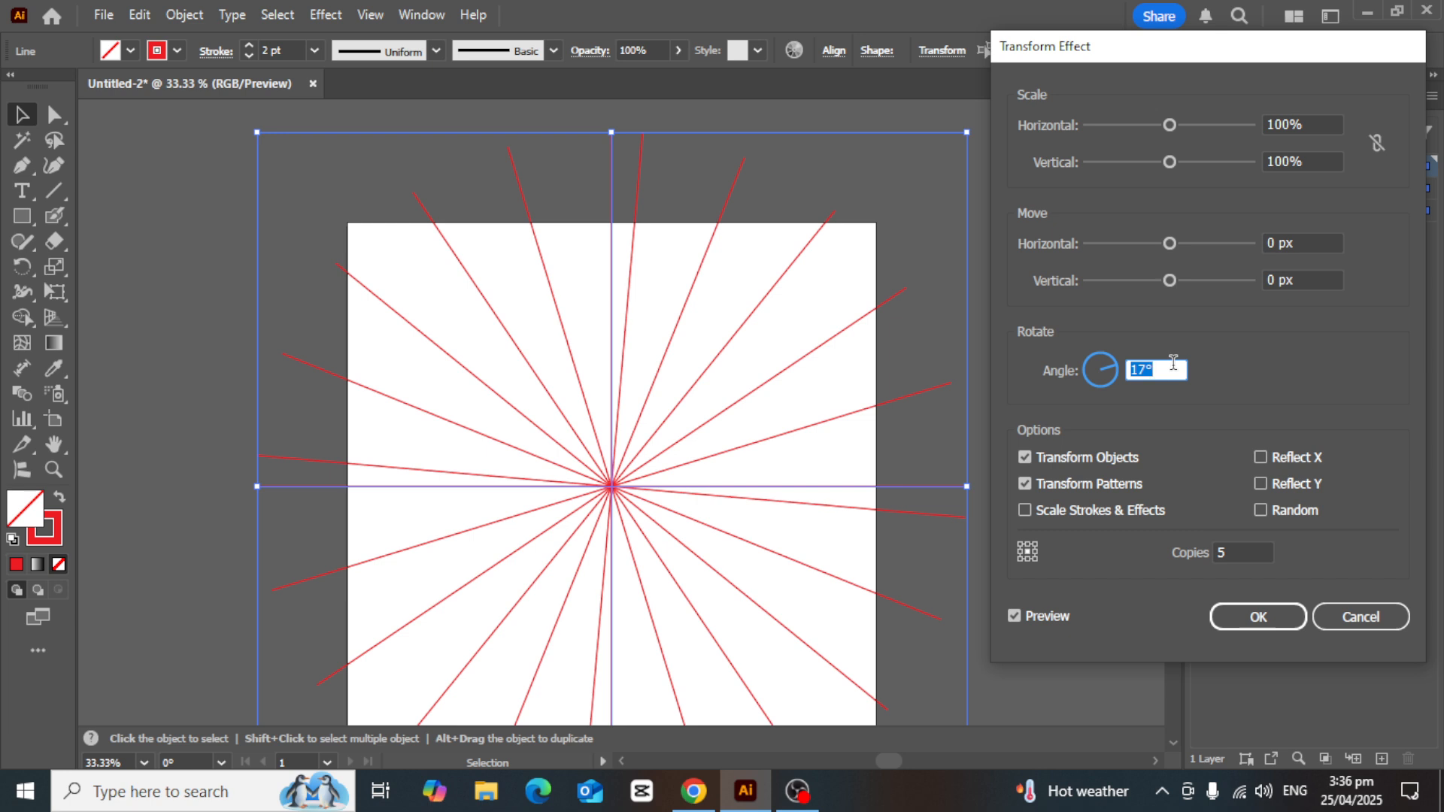
{"action": "key", "text": "Up"}
{"action": "left_click", "coordinate": [1231, 551]}
{"action": "key", "text": "Up"}
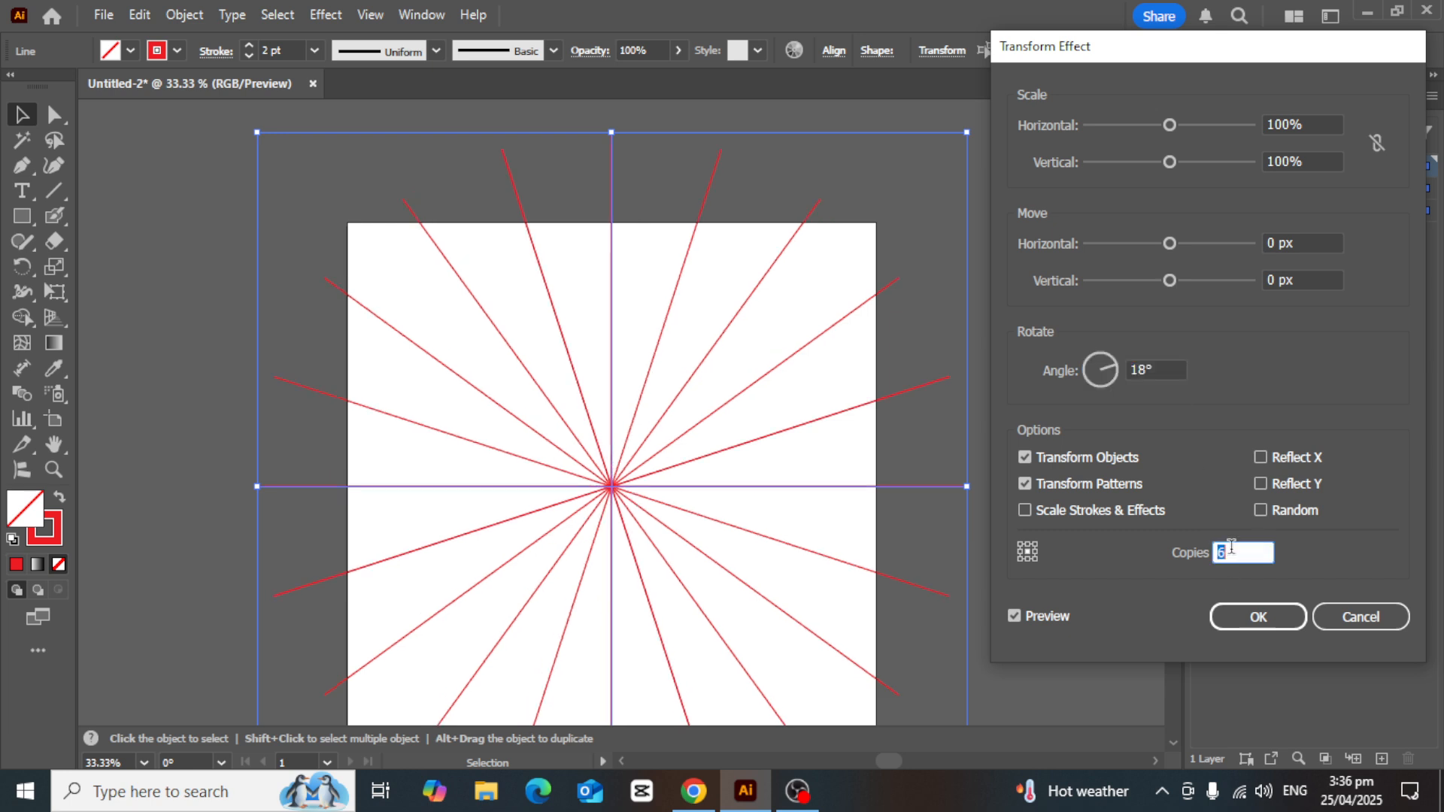
{"action": "key", "text": "Up"}
{"action": "key", "text": "Up"}
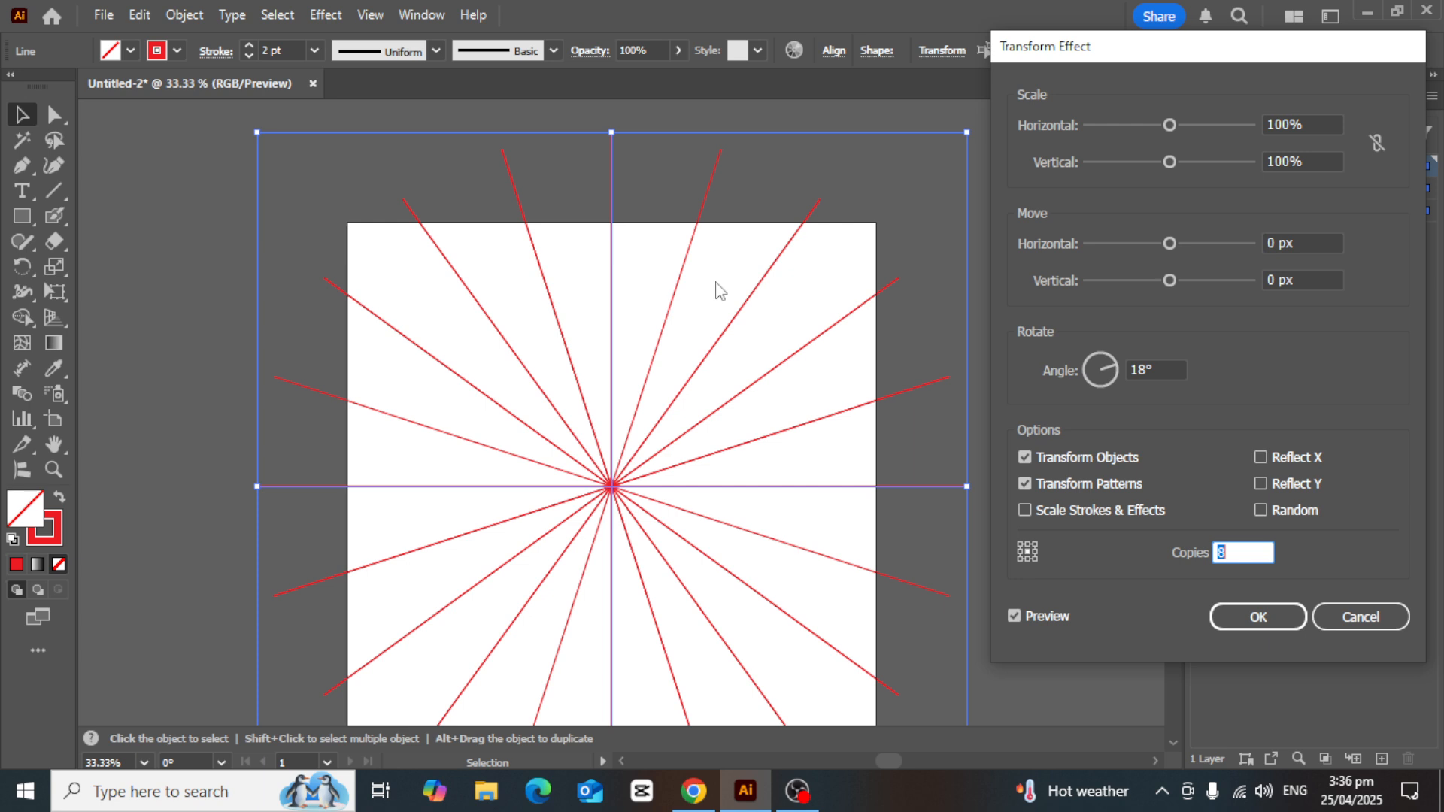
Return the Transform effect to a 15° angle with 5 copies and apply it to Layer 1
{"action": "left_click", "coordinate": [1154, 369]}
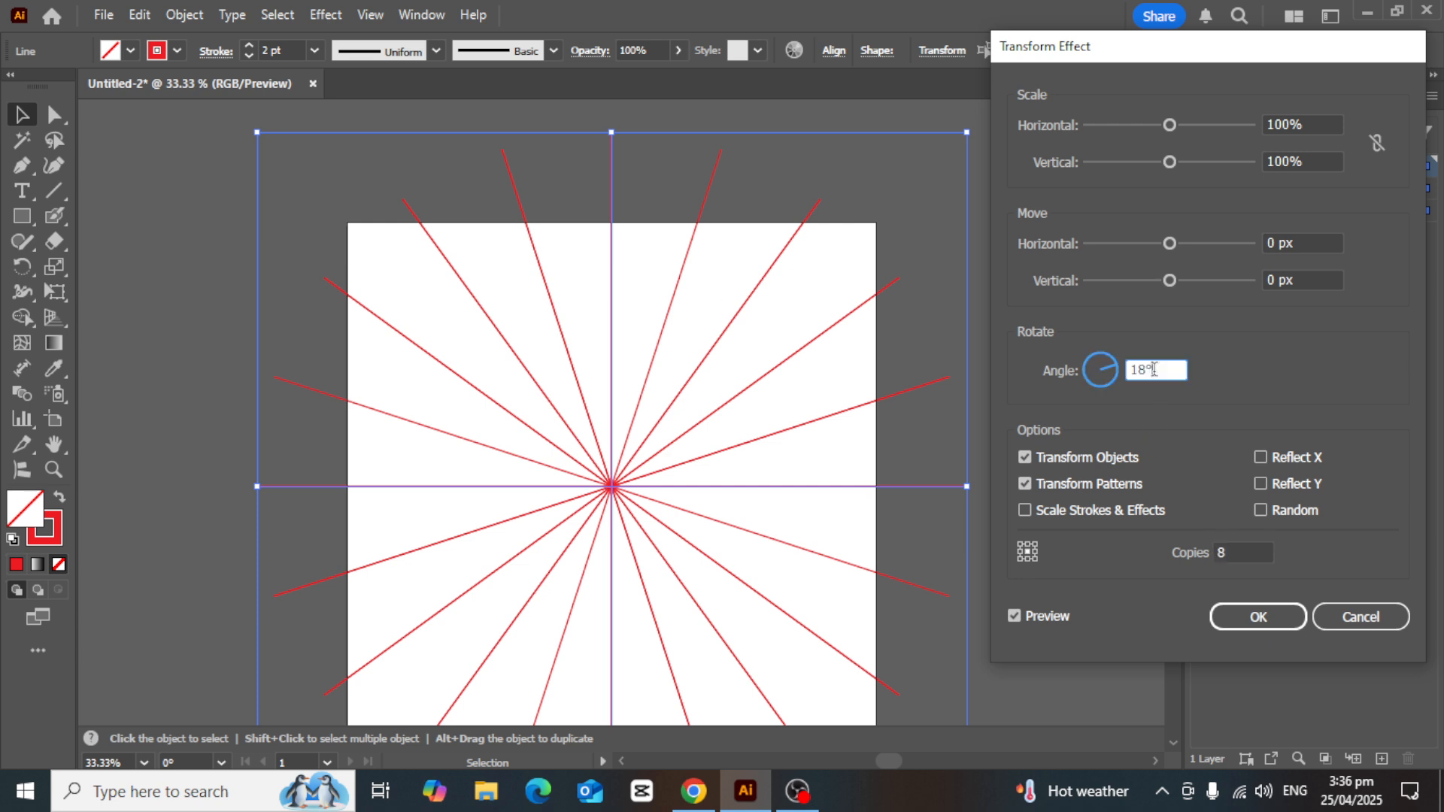
{"action": "key", "text": "Down"}
{"action": "key", "text": "Down"}
{"action": "key", "text": "Down"}
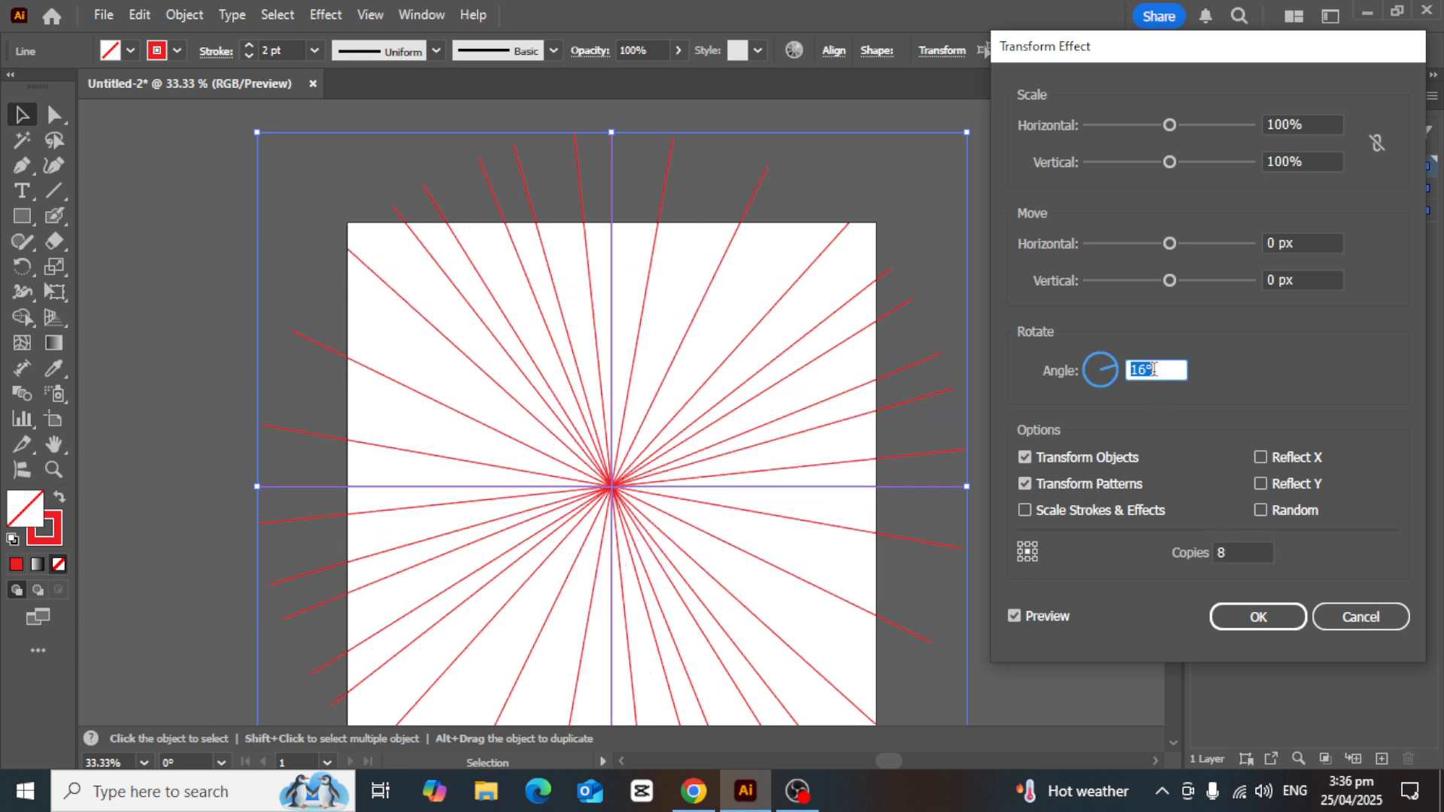
{"action": "left_click", "coordinate": [1226, 555]}
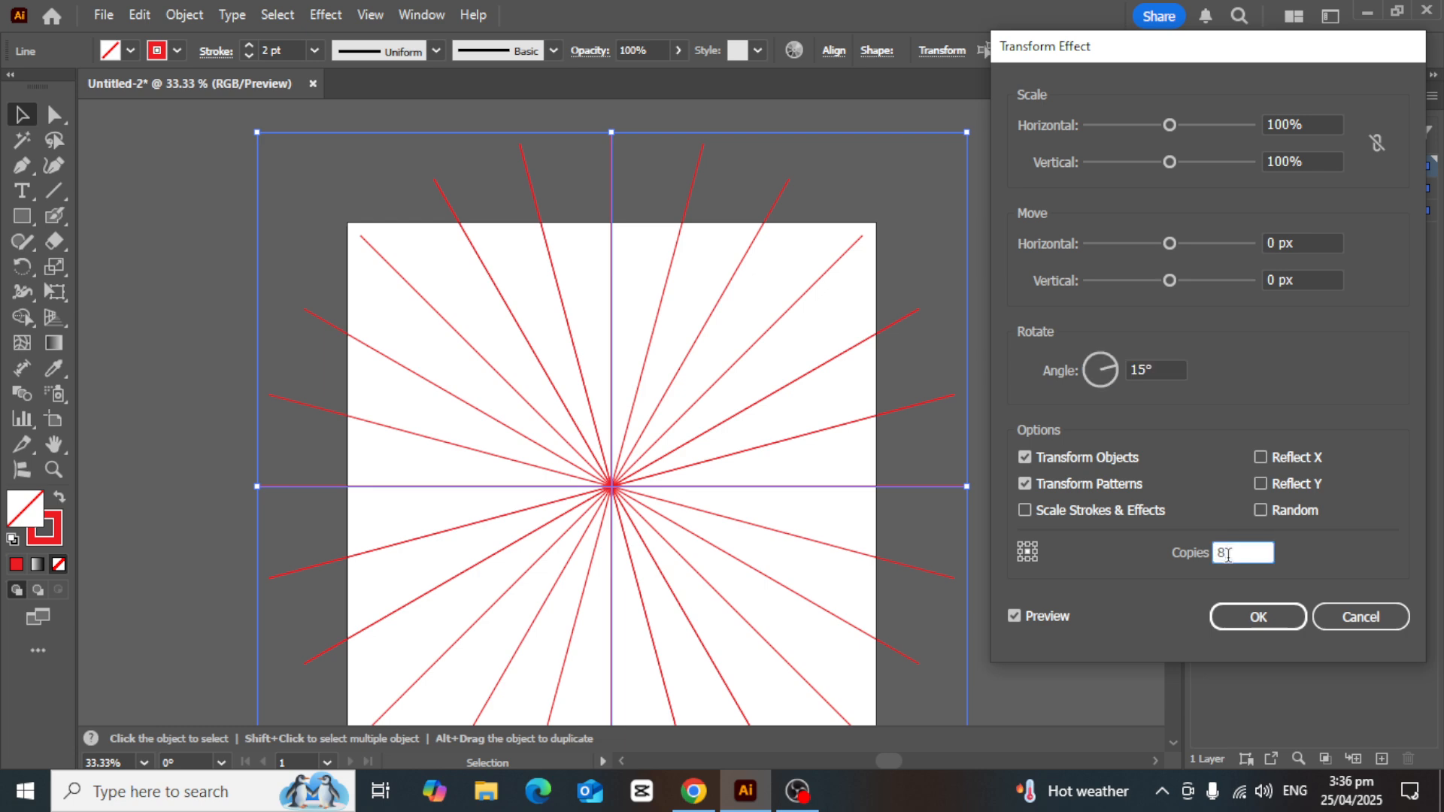
{"action": "key", "text": "Down"}
{"action": "key", "text": "Down"}
{"action": "key", "text": "Down"}
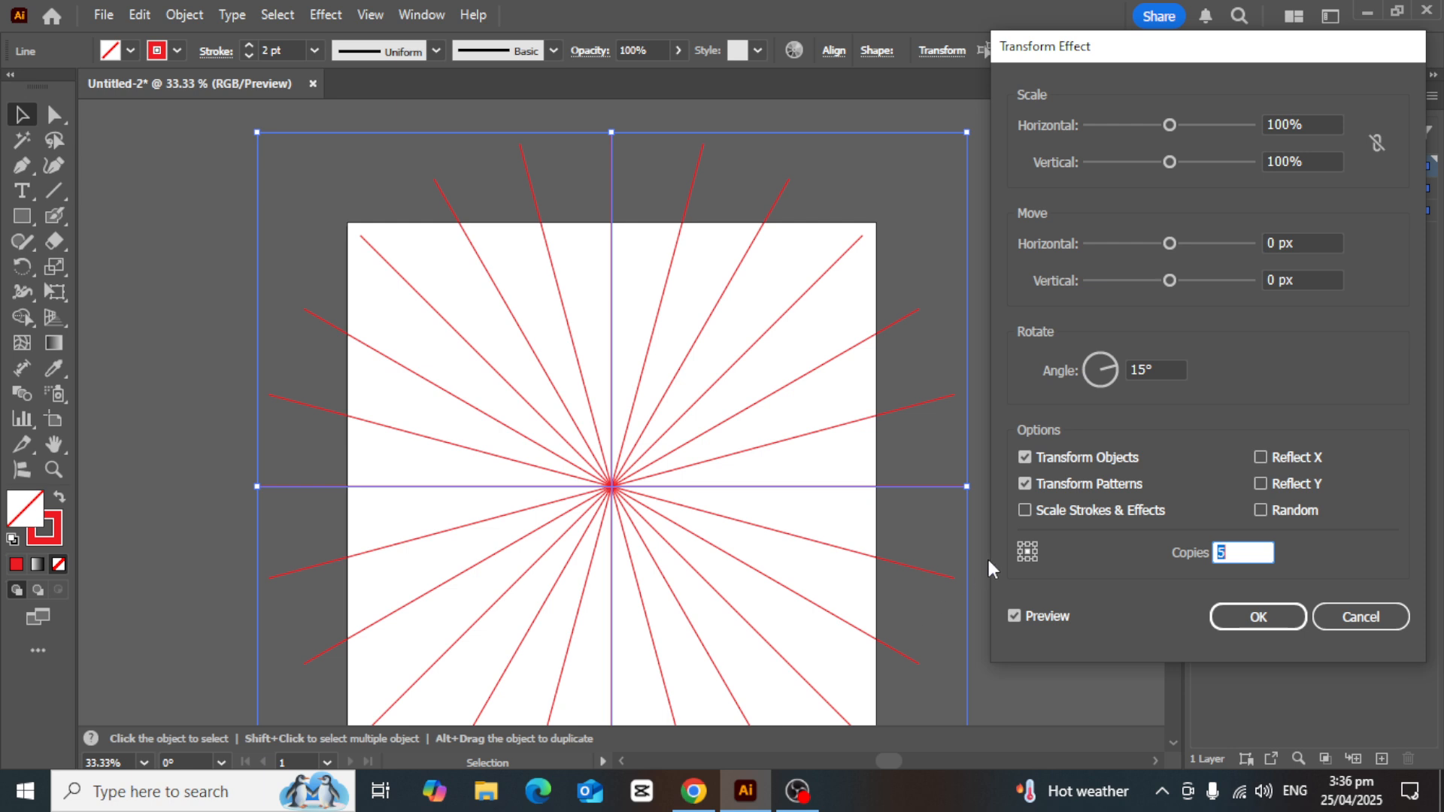
{"action": "left_click", "coordinate": [1271, 621]}
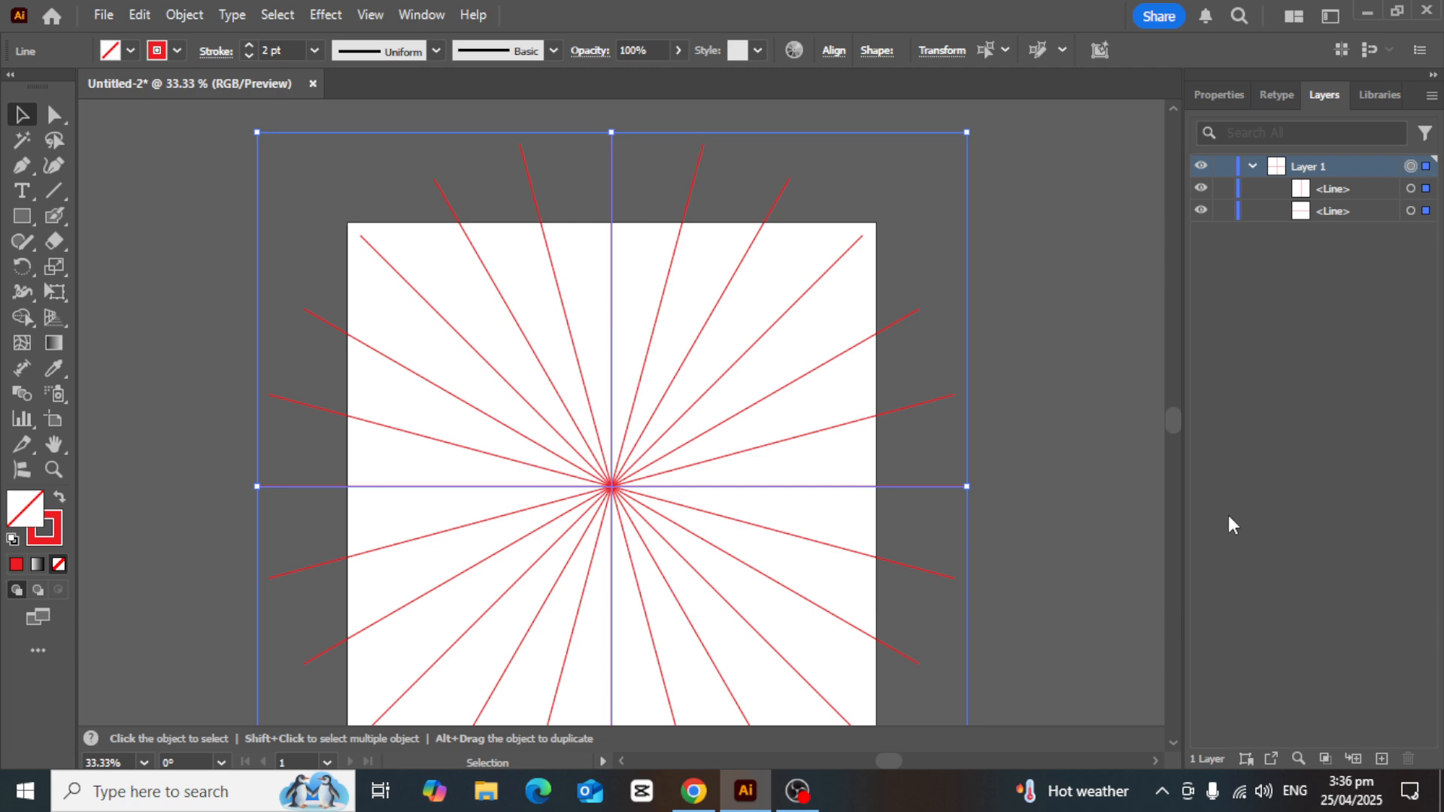
Lock Layer 1 and collapse its contents in the layer list
{"action": "left_click", "coordinate": [1224, 166]}
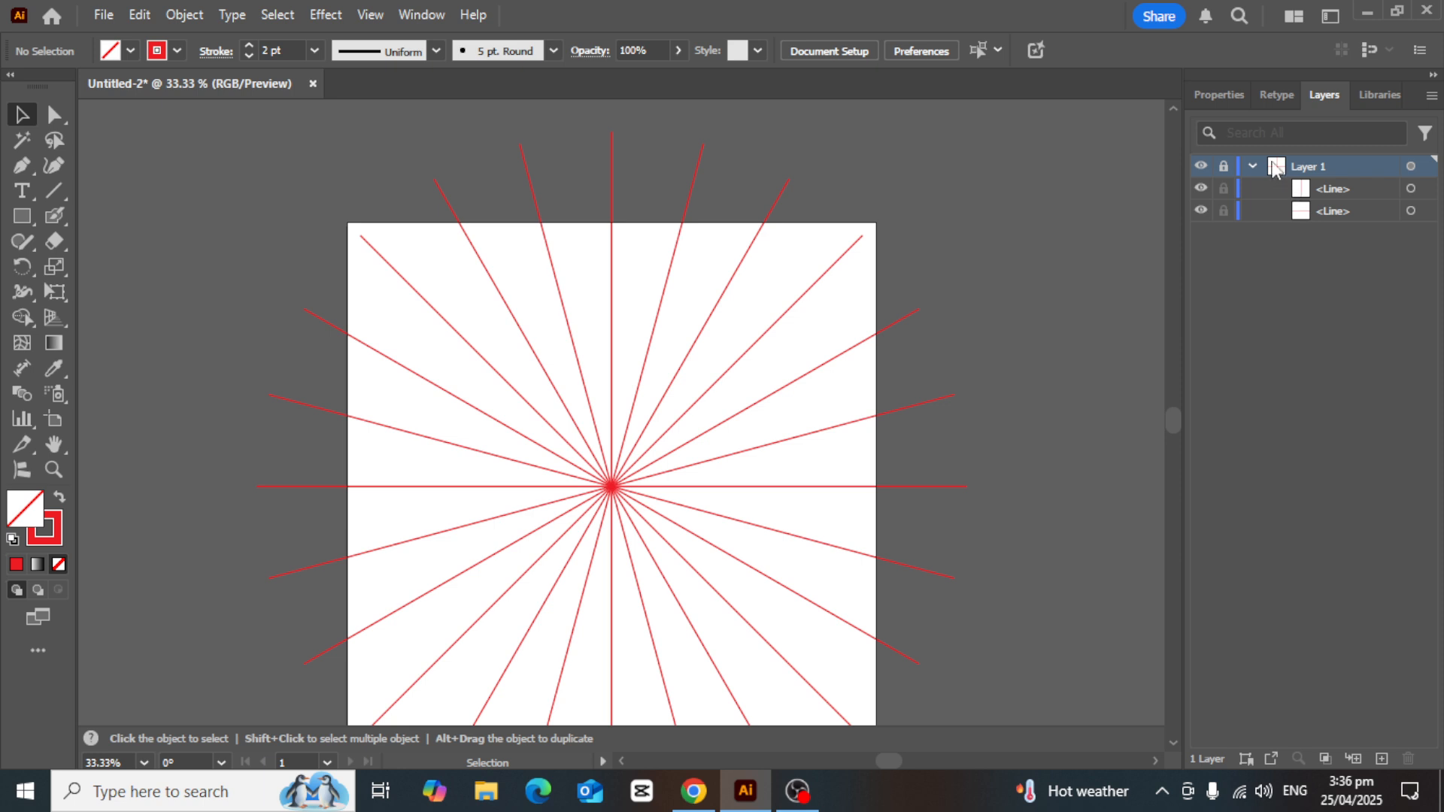
{"action": "left_click", "coordinate": [1252, 166]}
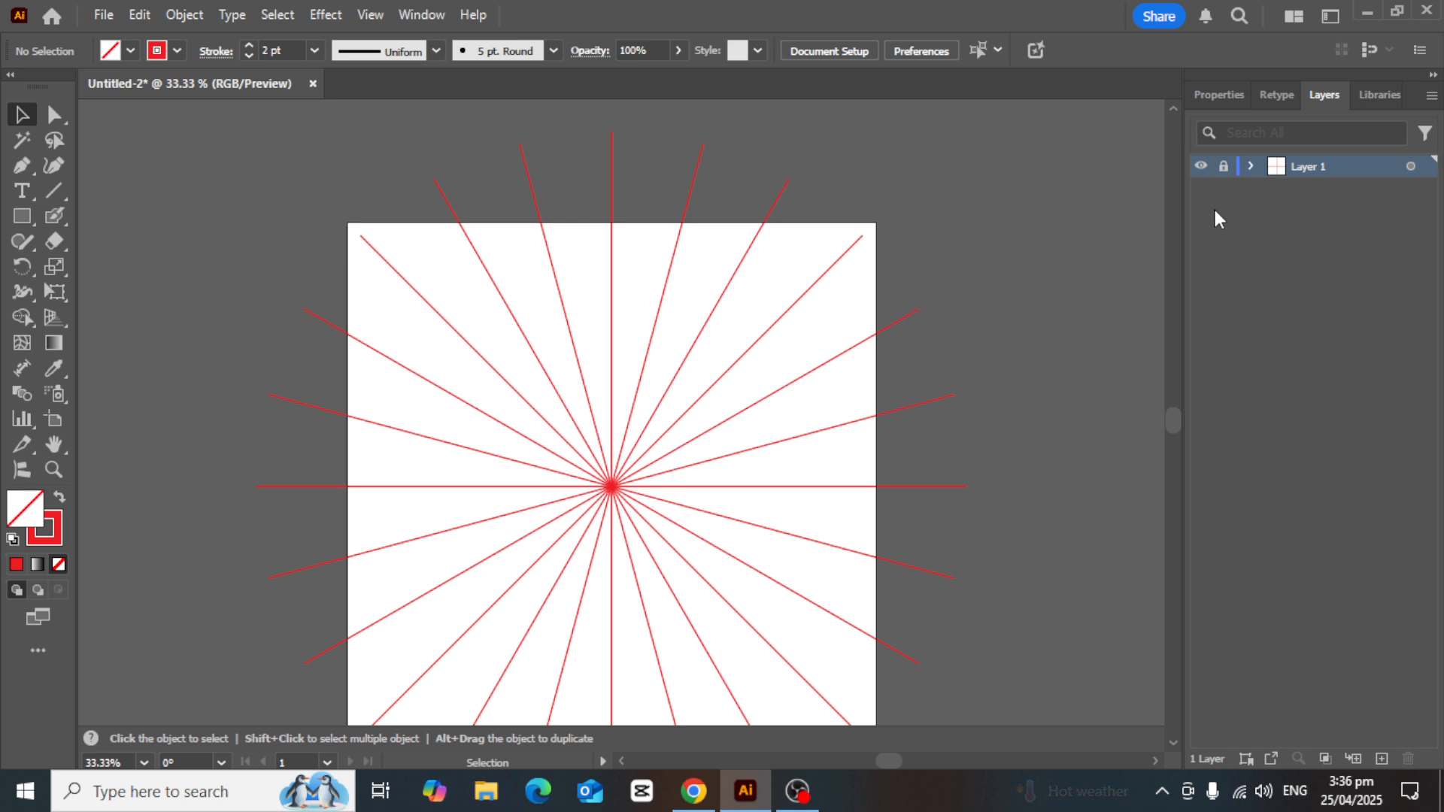
{"action": "left_click", "coordinate": [328, 13]}
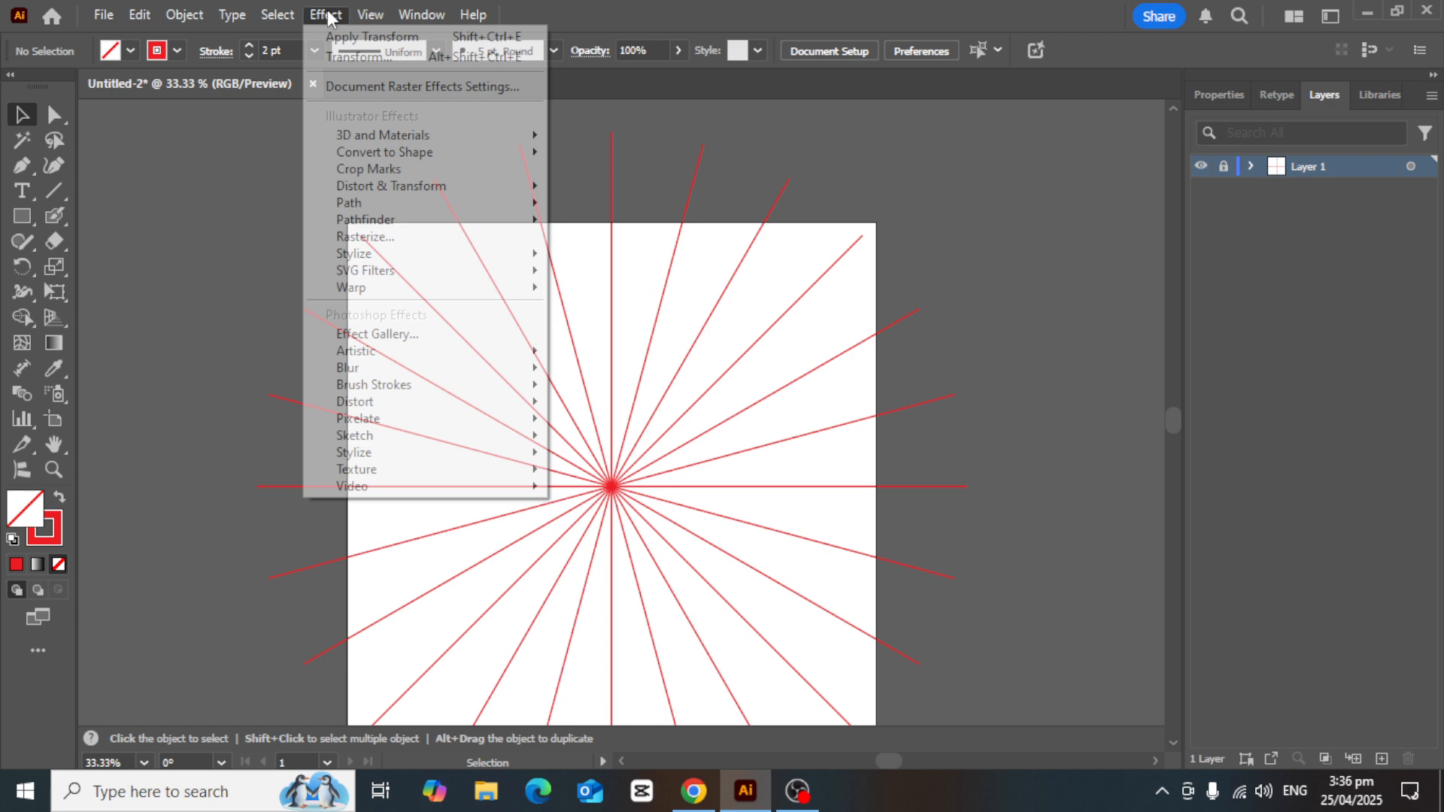
{"action": "mouse_move", "coordinate": [385, 188]}
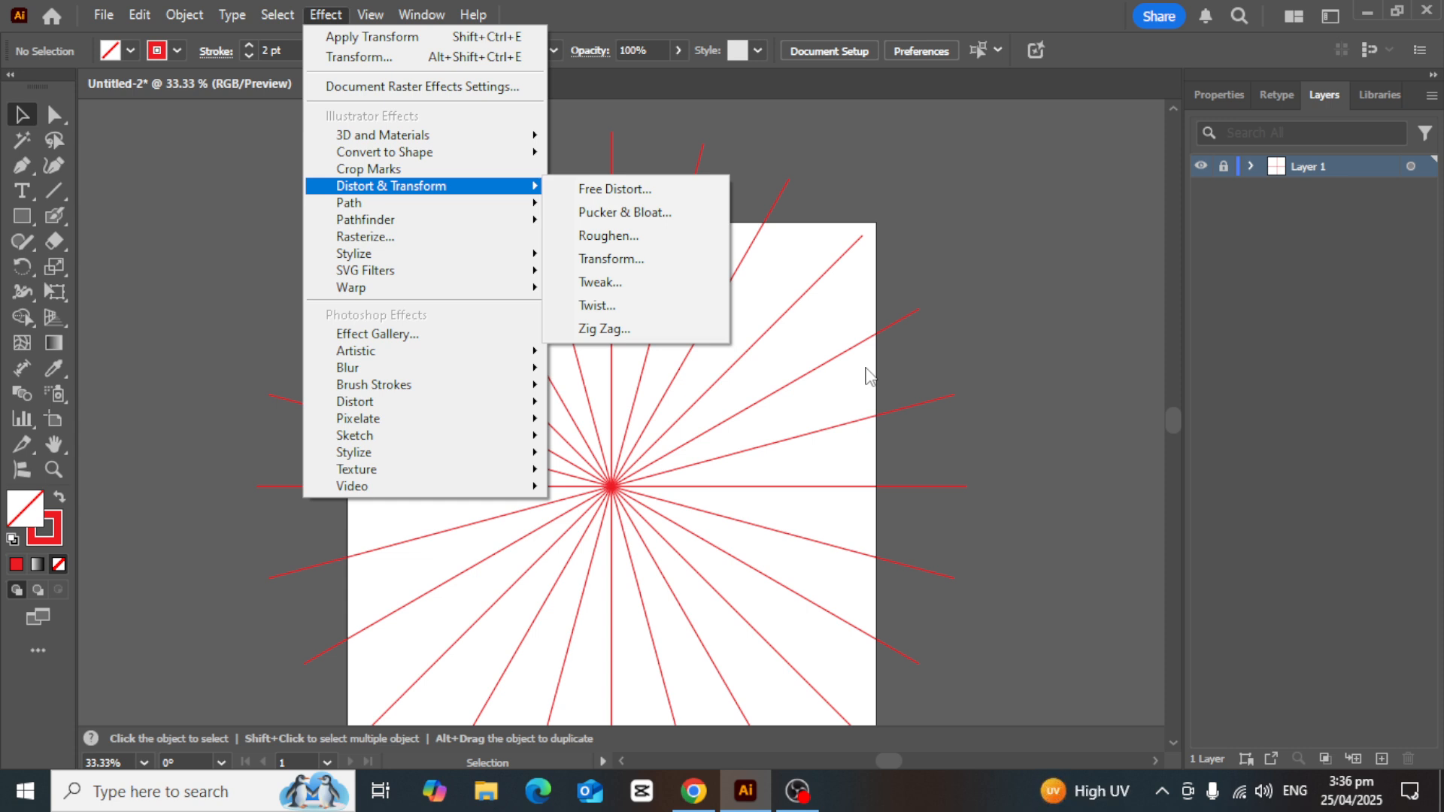
{"action": "left_click", "coordinate": [1069, 256]}
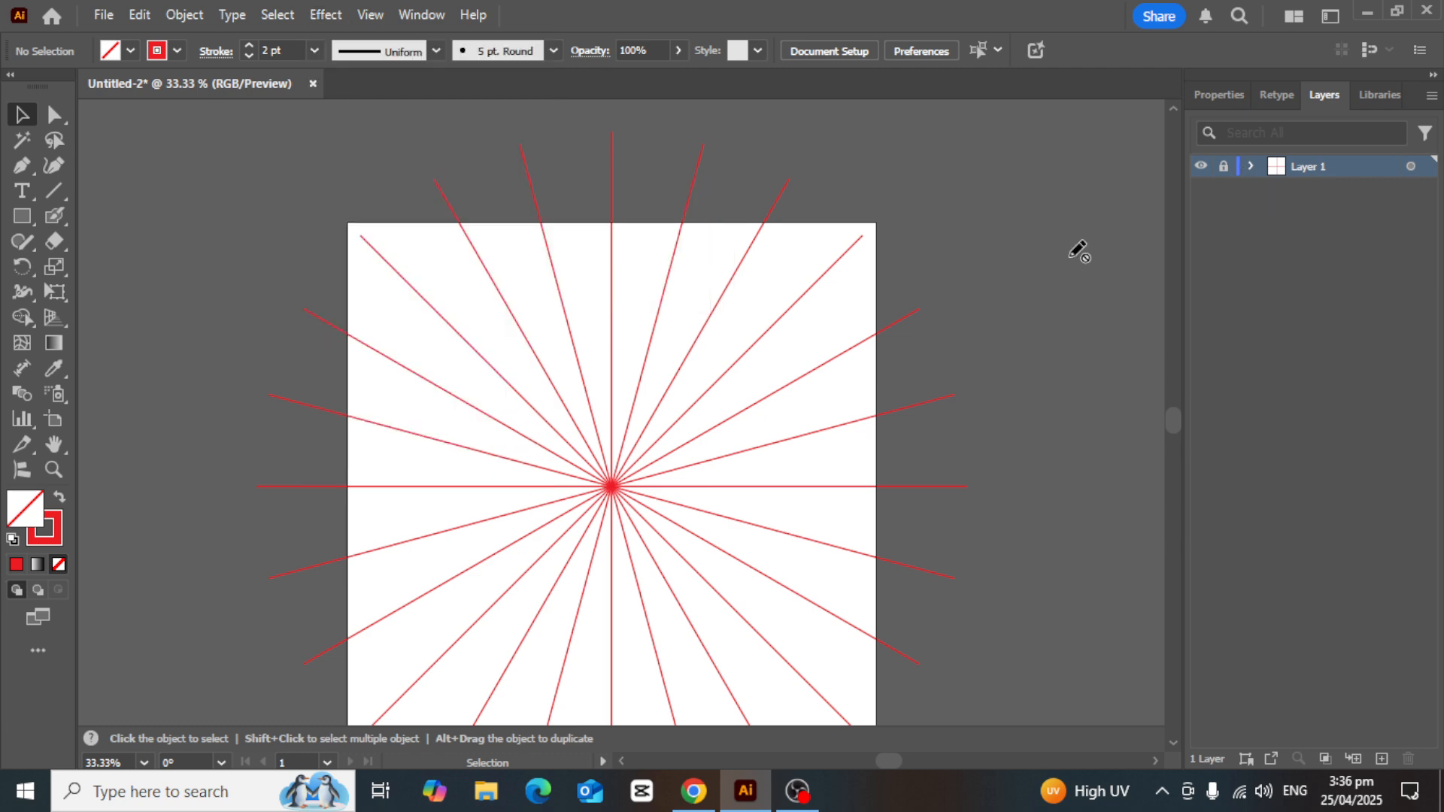
Create a new layer above Layer 1 and draw a straight horizontal line on it over the red horizontal guide
{"action": "left_click", "coordinate": [1381, 760]}
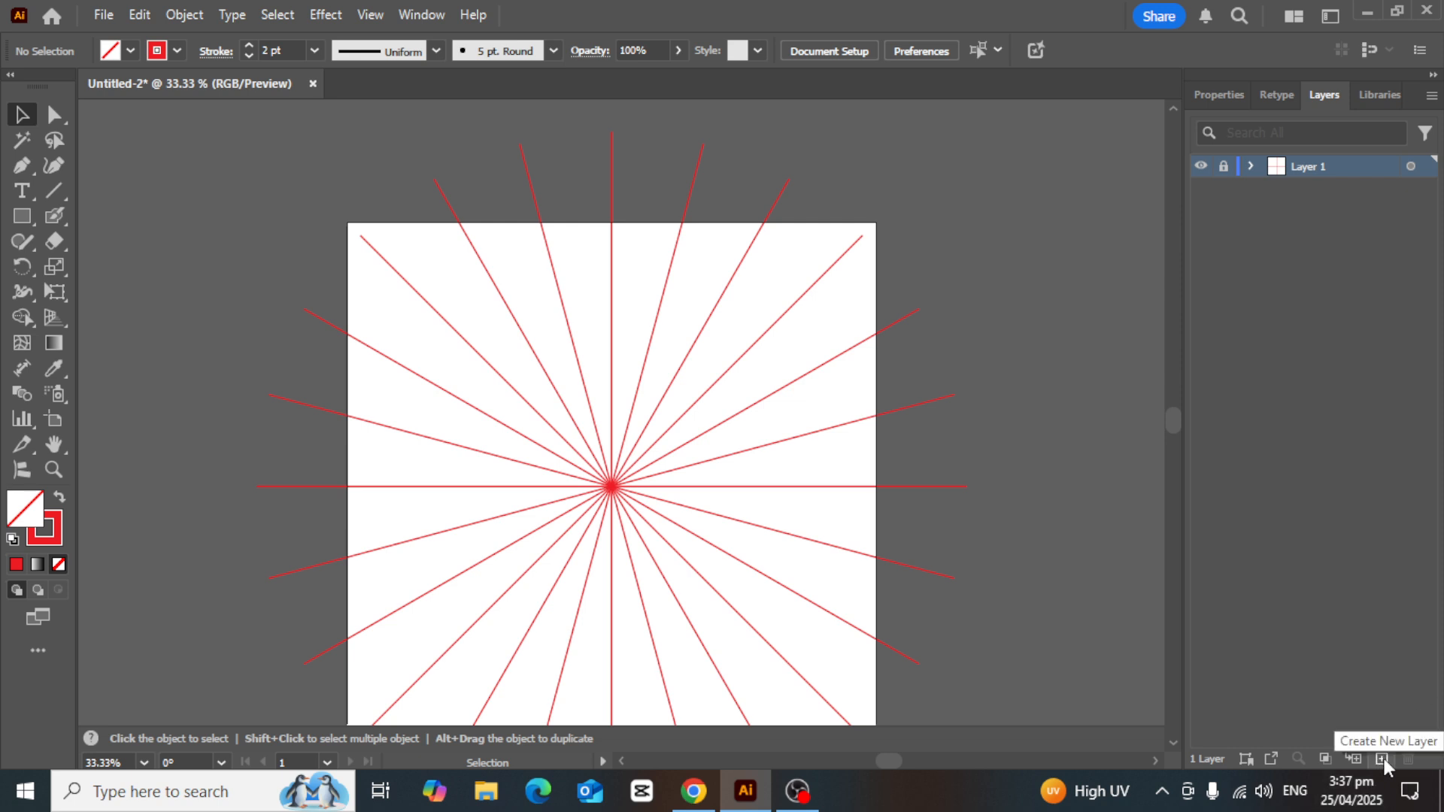
{"action": "left_click", "coordinate": [1382, 759]}
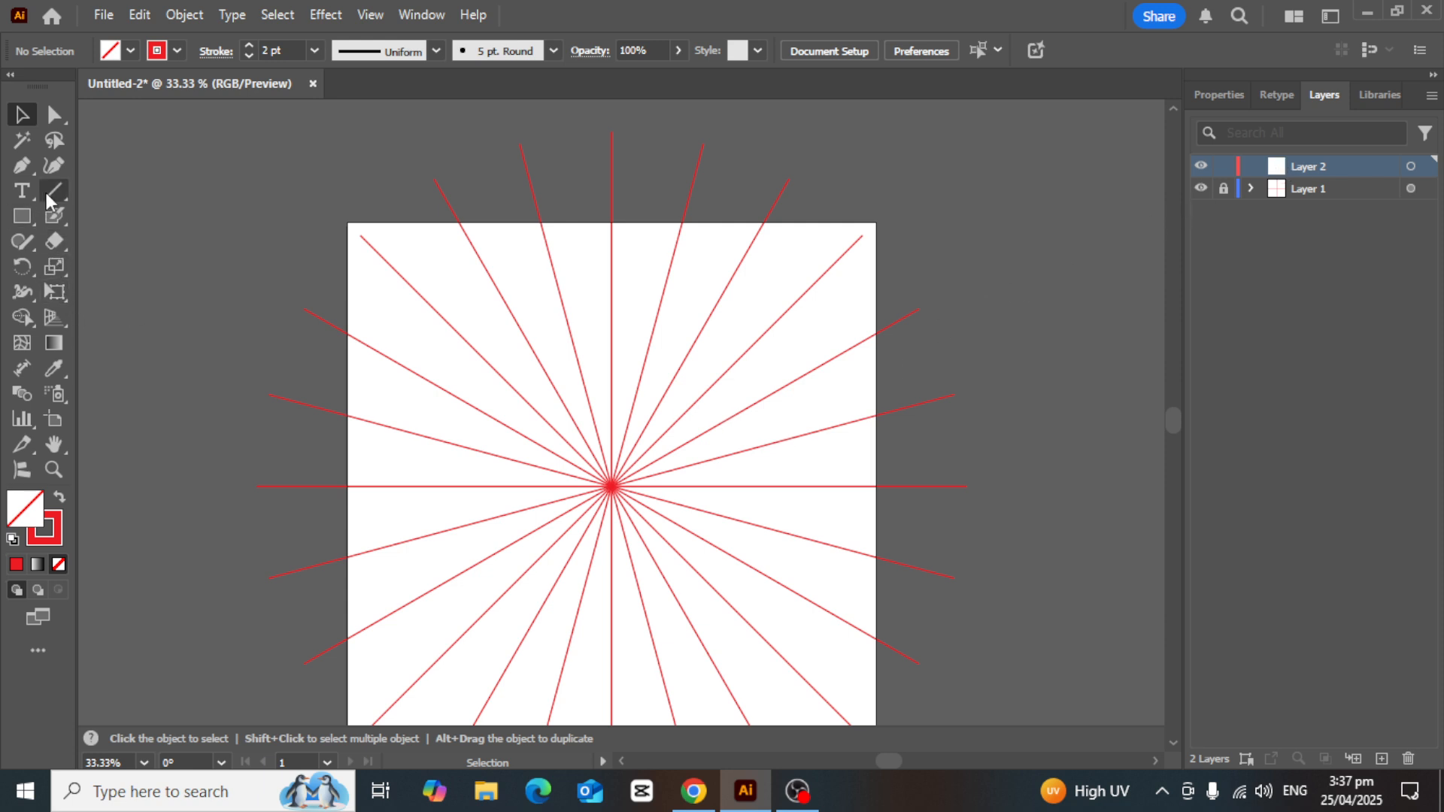
{"action": "left_click_drag", "start_coordinate": [46, 193], "coordinate": [116, 187]}
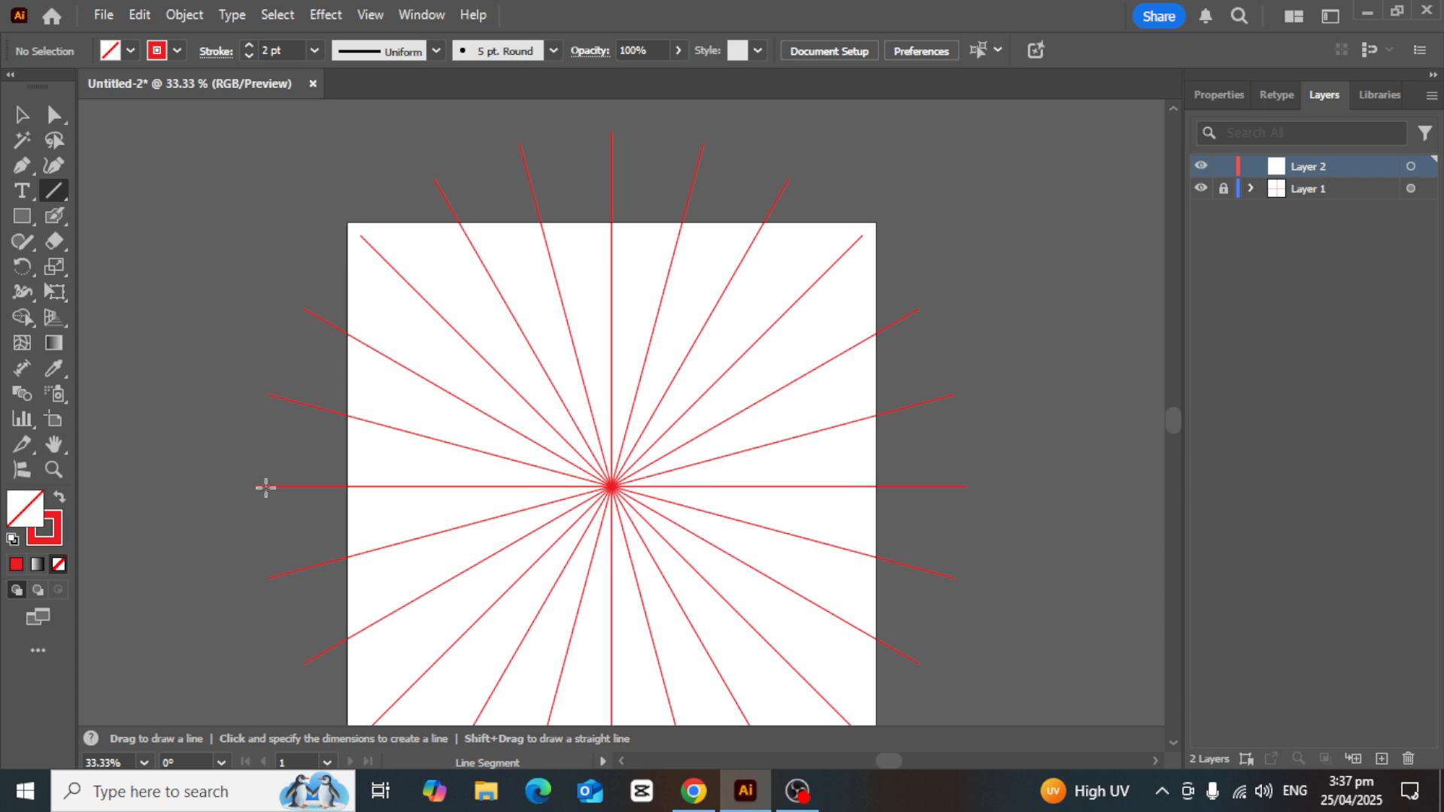
{"action": "left_click_drag", "start_coordinate": [253, 486], "coordinate": [967, 485]}
Give the new horizontal line a black stroke with a weight of 3 pt
{"action": "left_click", "coordinate": [177, 51]}
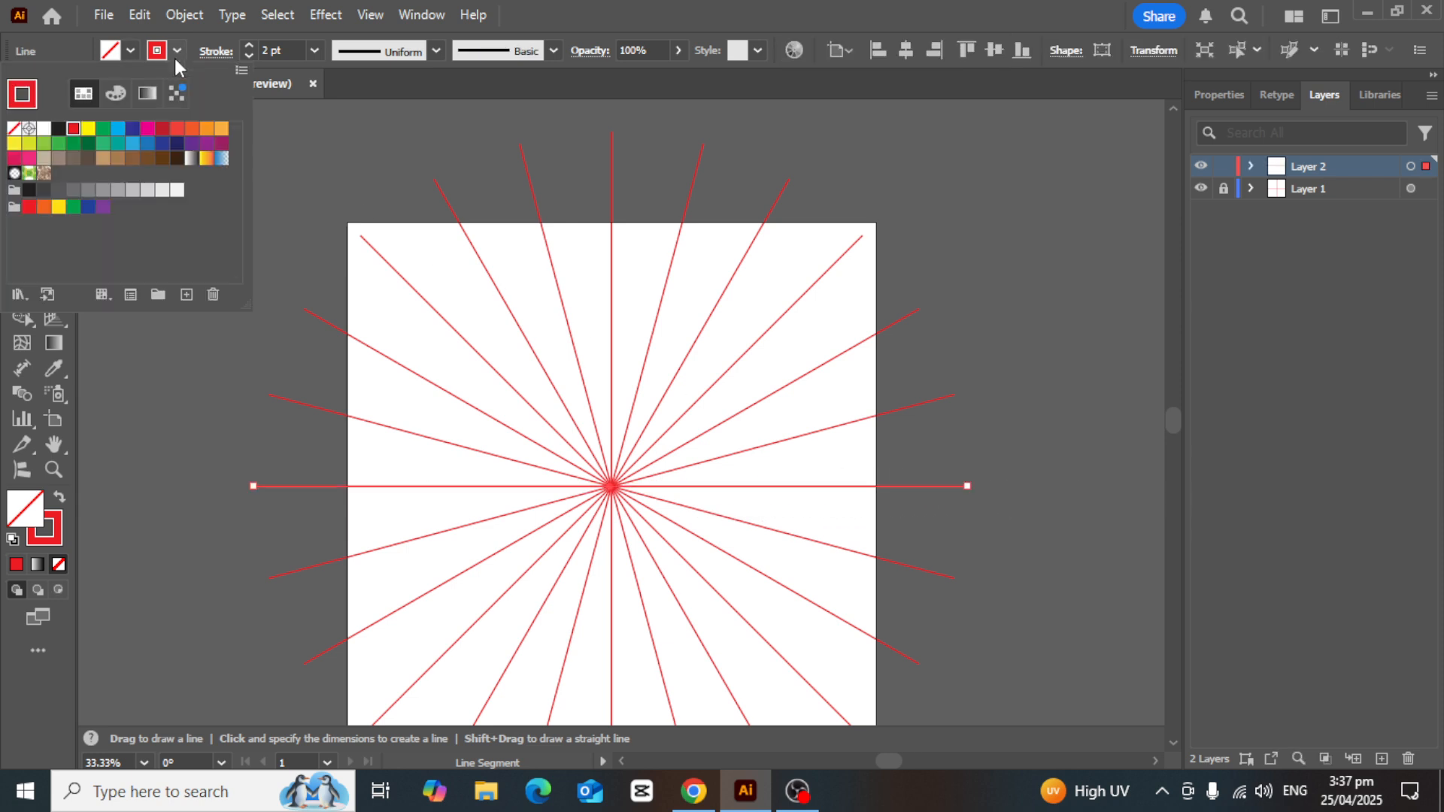
{"action": "left_click", "coordinate": [59, 129]}
{"action": "left_click", "coordinate": [227, 369]}
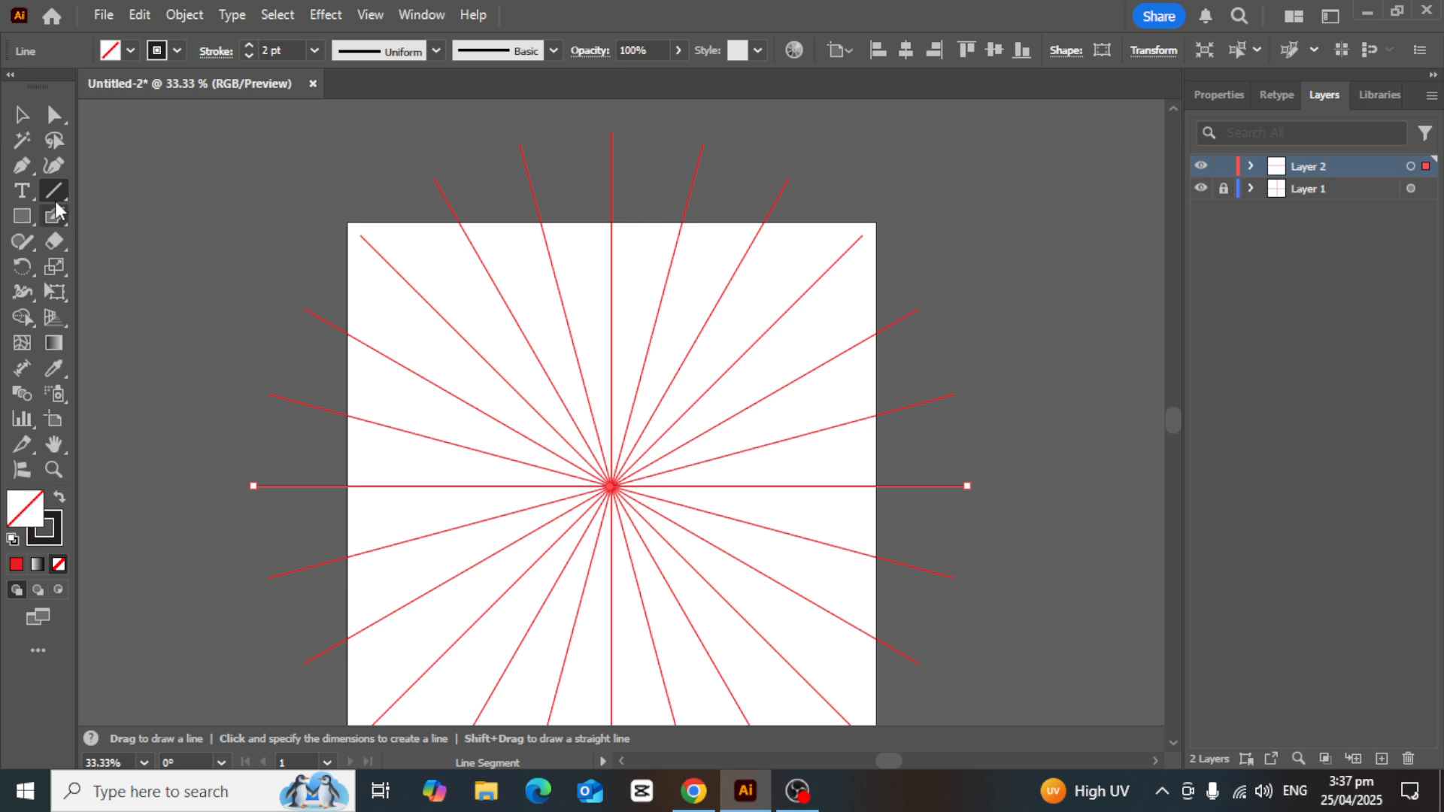
{"action": "left_click", "coordinate": [21, 114]}
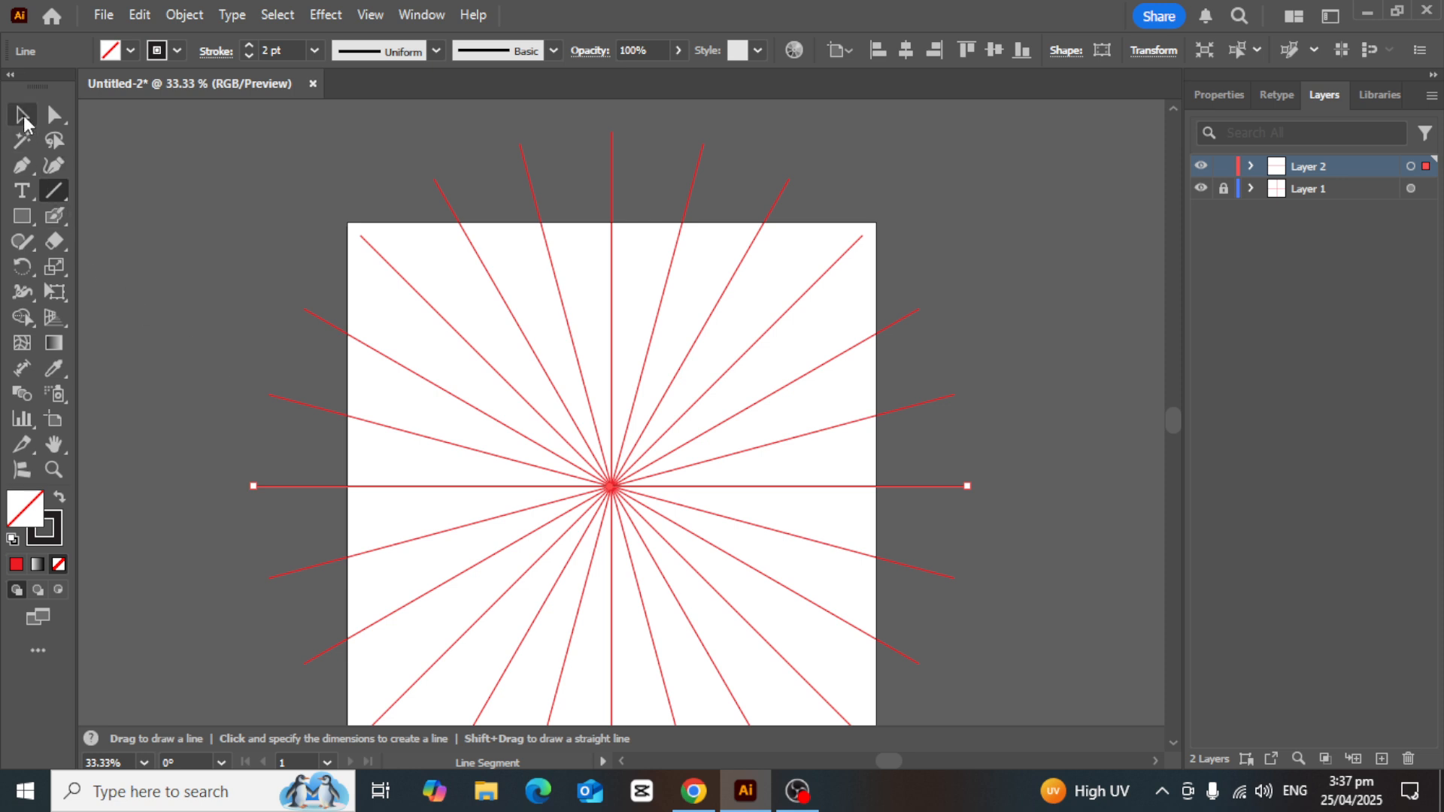
{"action": "left_click", "coordinate": [247, 44]}
{"action": "left_click", "coordinate": [167, 324]}
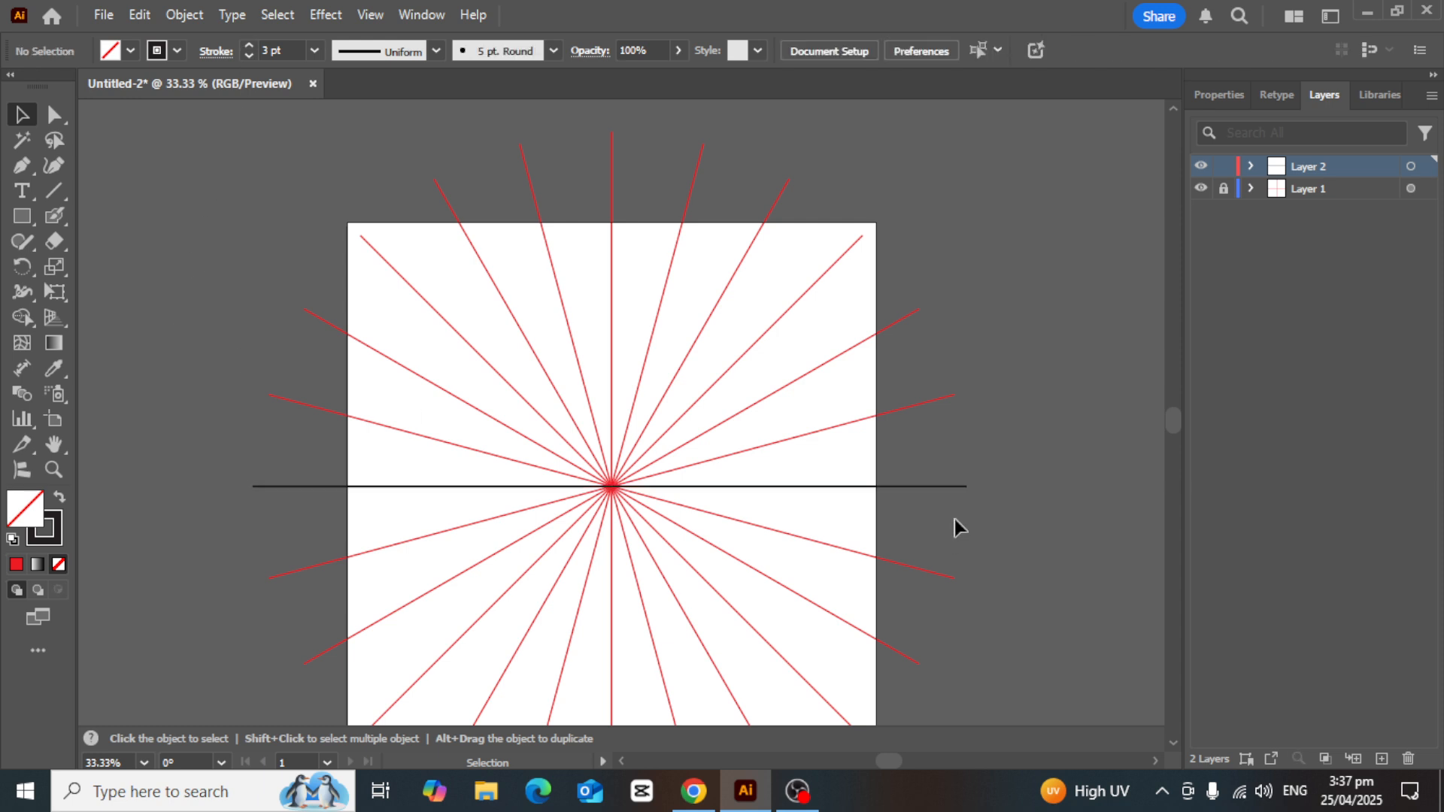
Centre the black line horizontally on the artboard and keep it selected
{"action": "left_click", "coordinate": [950, 487]}
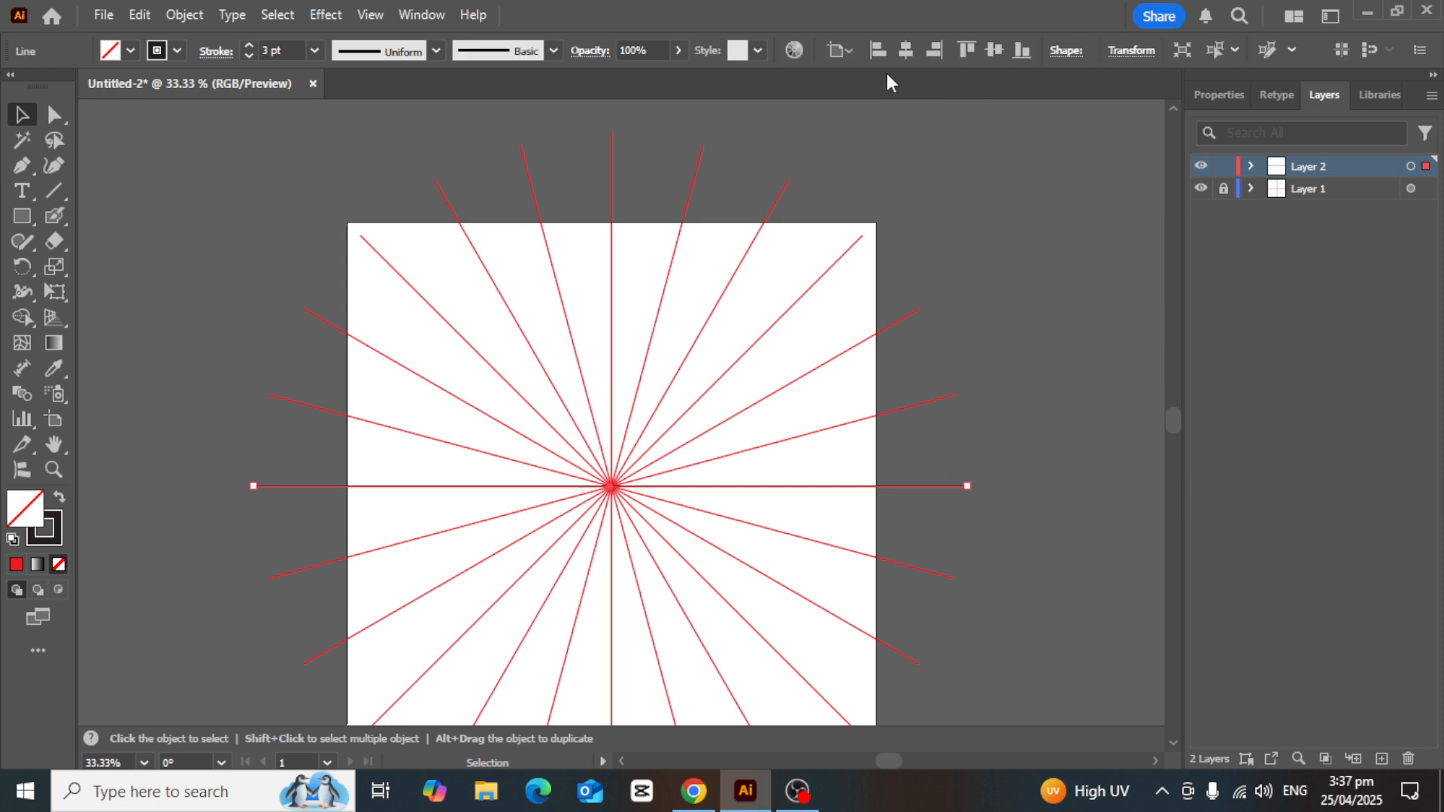
{"action": "left_click", "coordinate": [906, 51]}
{"action": "left_click", "coordinate": [899, 394]}
{"action": "left_click", "coordinate": [853, 488]}
{"action": "key", "text": "a"}
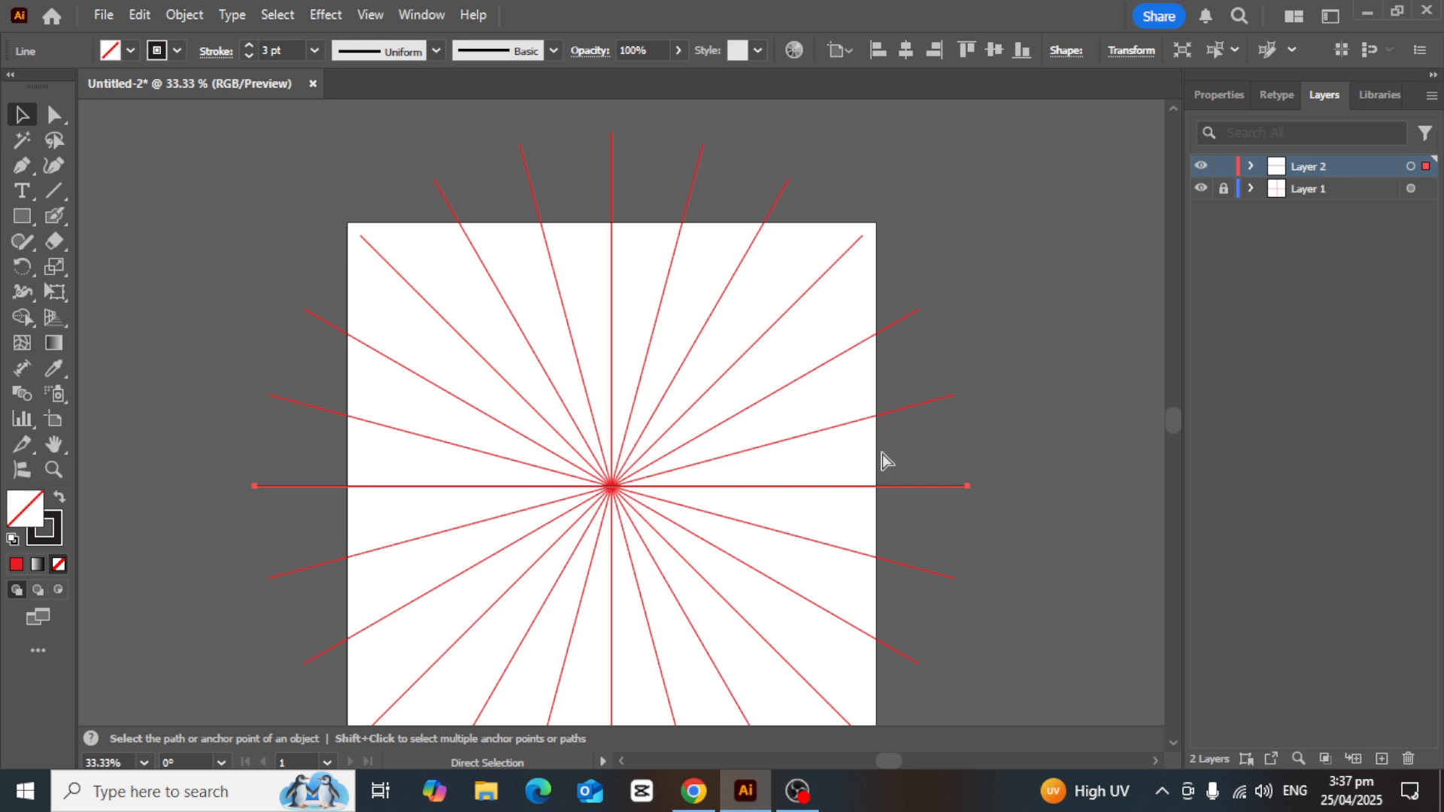
{"action": "key", "text": "v"}
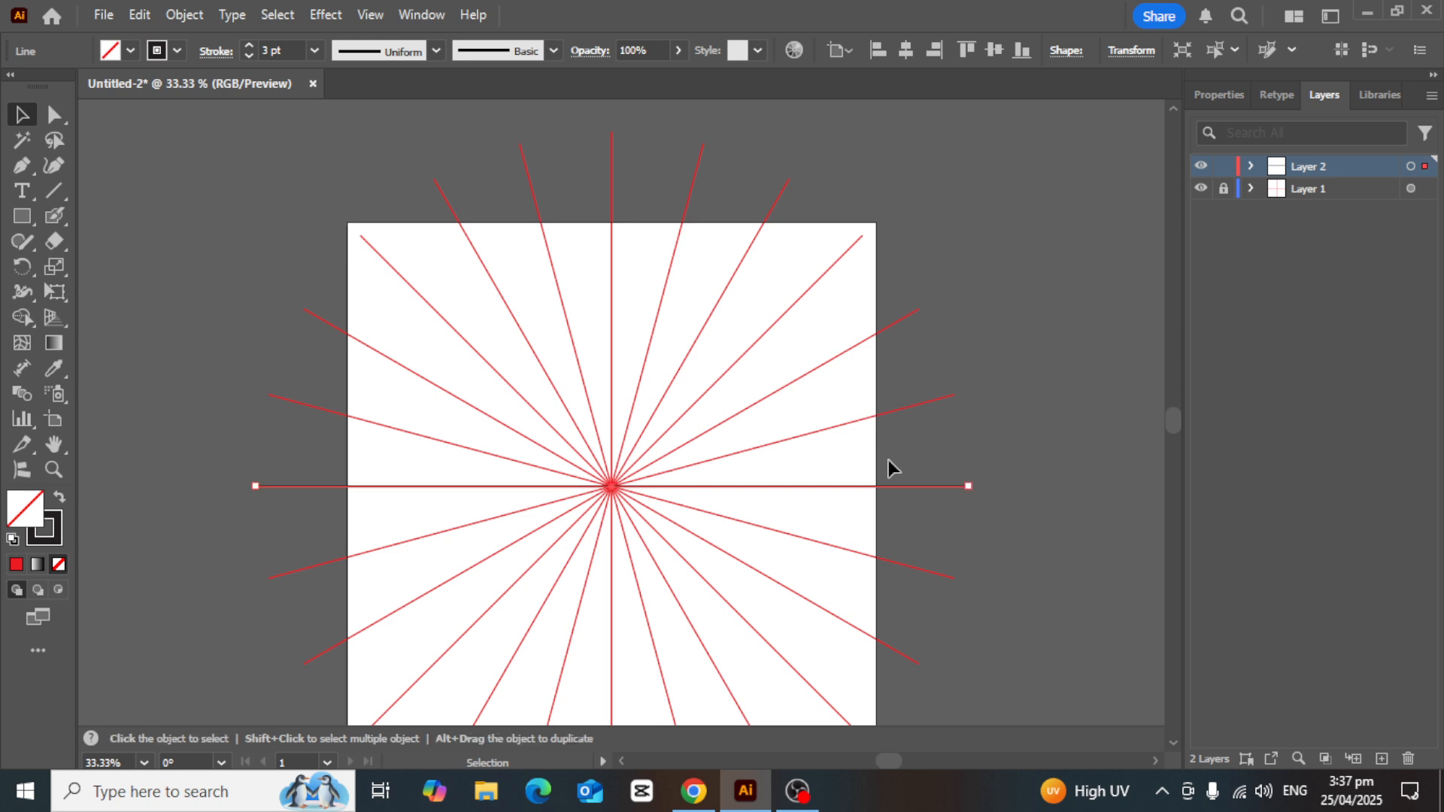
Add a copy of the black line rotated 90° to form a vertical crossing line
{"action": "left_click", "coordinate": [968, 486], "text": "shift"}
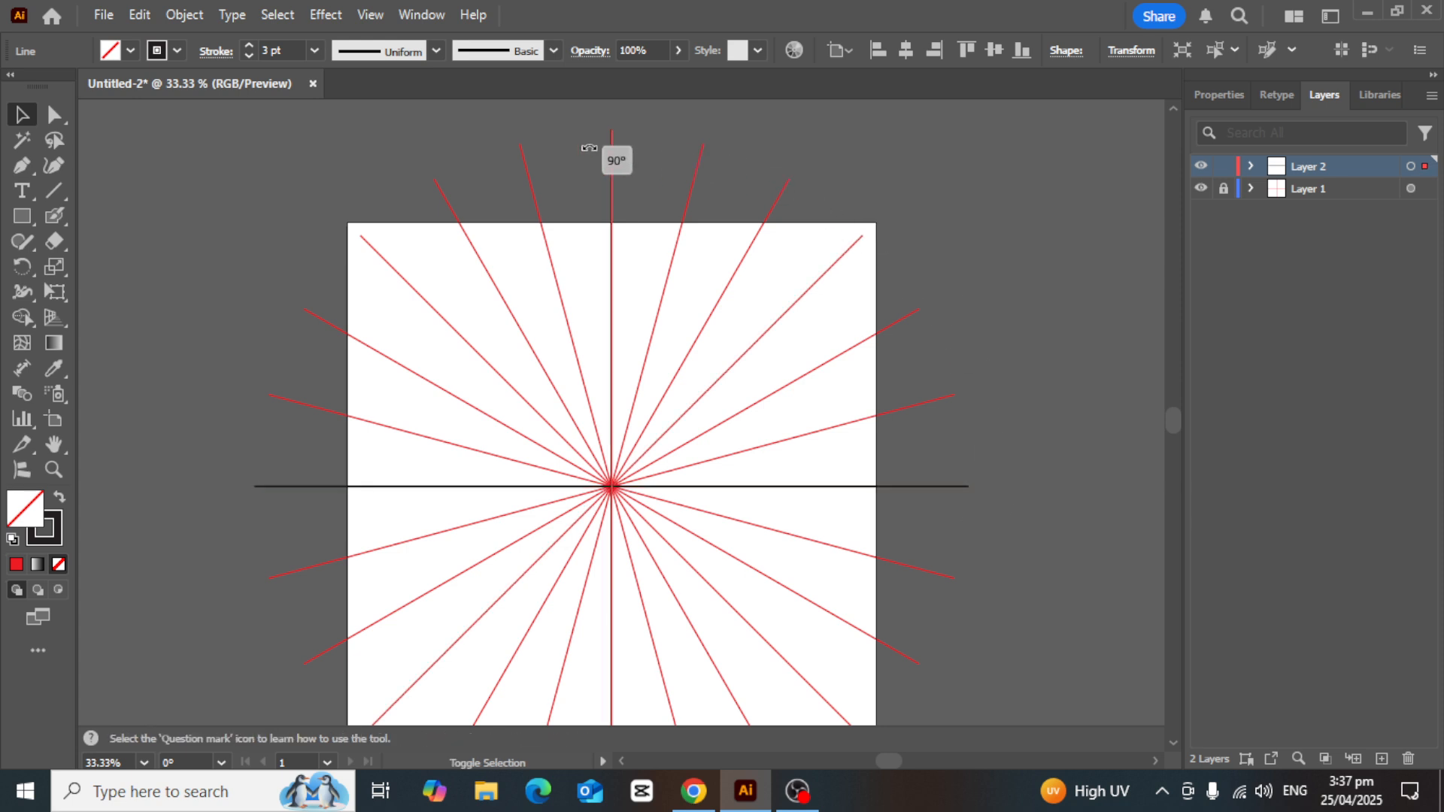
{"action": "left_click", "coordinate": [1059, 236]}
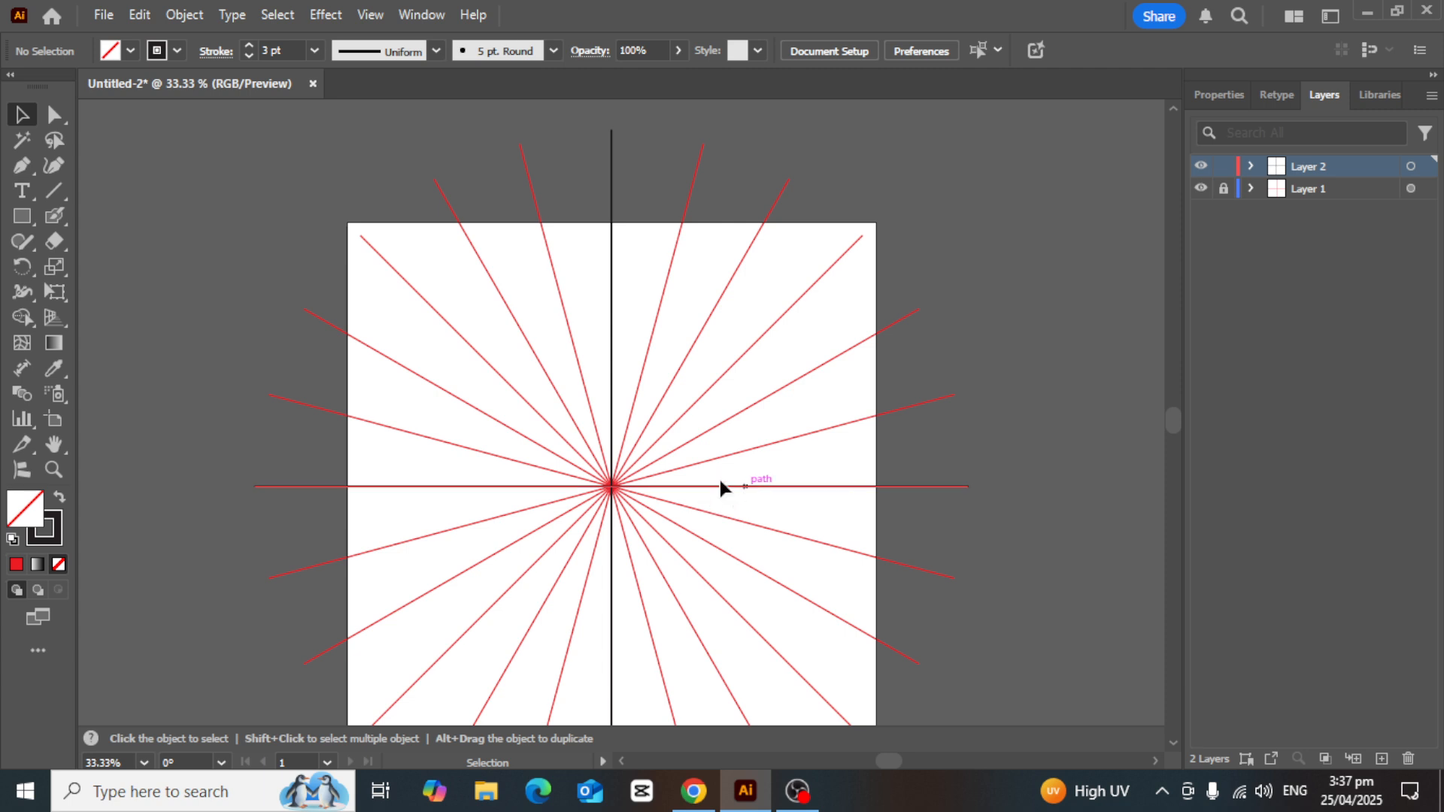
{"action": "scroll", "coordinate": [692, 434], "scroll_direction": "down", "scroll_amount": 1}
{"action": "scroll", "coordinate": [647, 382], "scroll_direction": "up", "scroll_amount": 1}
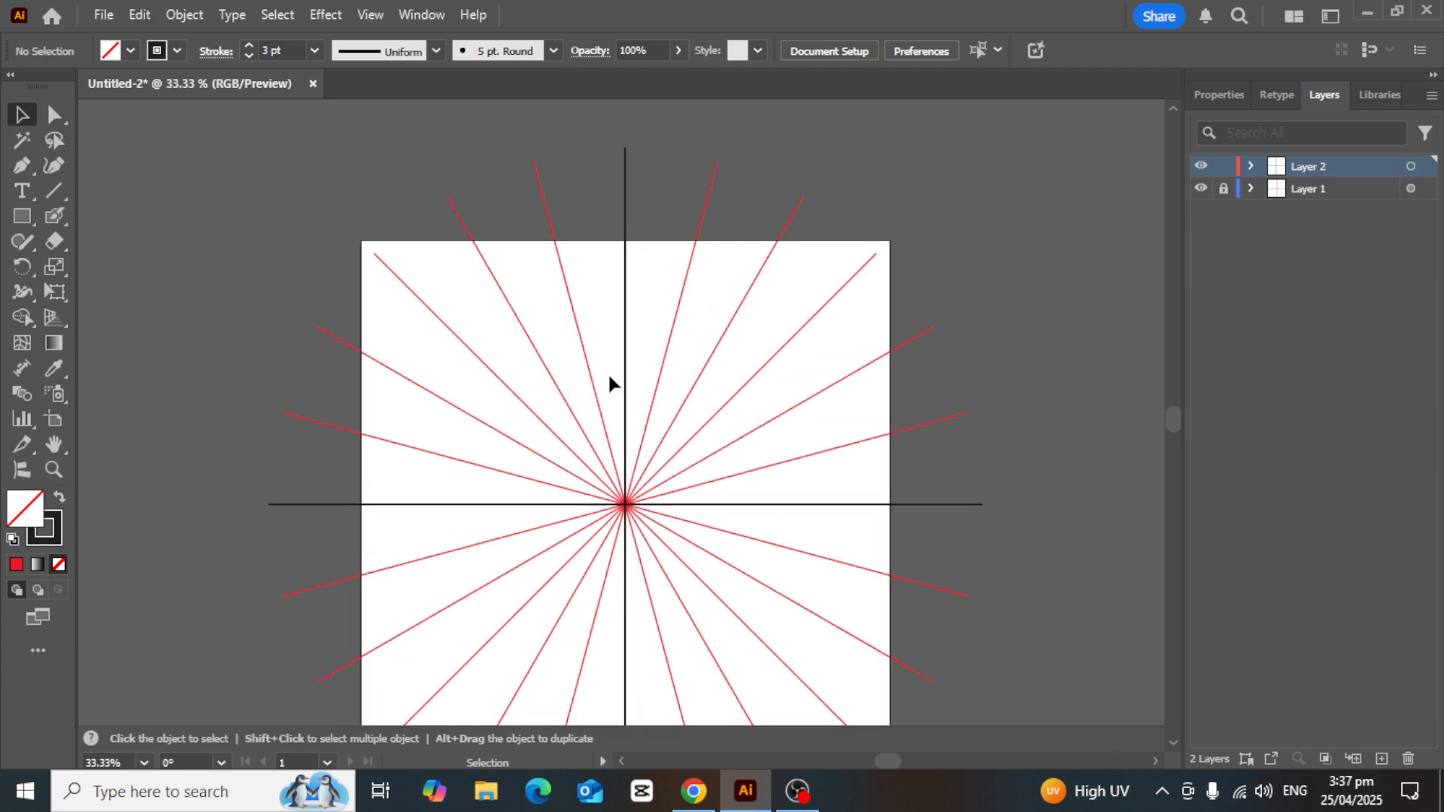
Choose the Blob Brush tool and reduce its default brush size to the minimum
{"action": "left_click", "coordinate": [51, 217]}
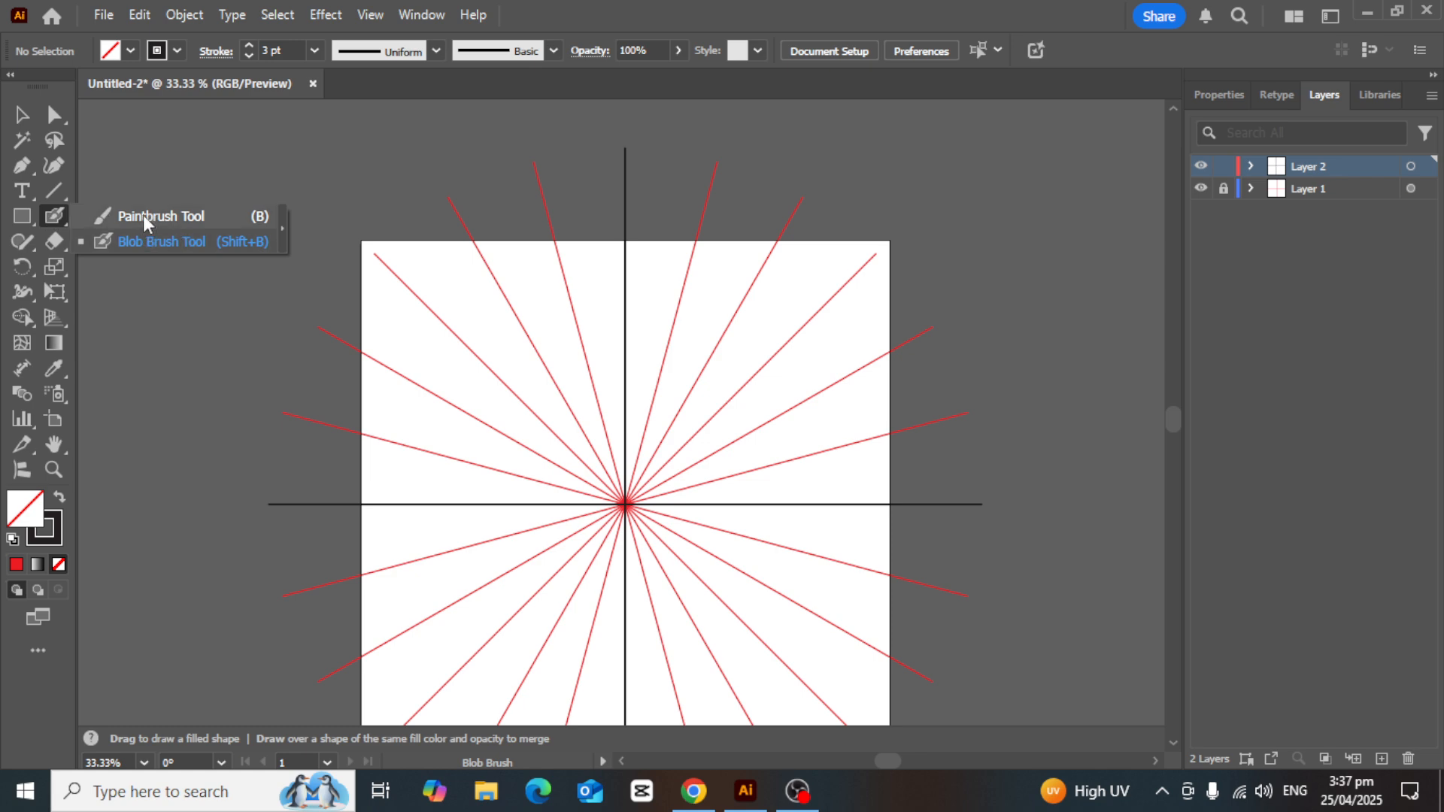
{"action": "left_click", "coordinate": [177, 241]}
{"action": "double_click", "coordinate": [51, 217]}
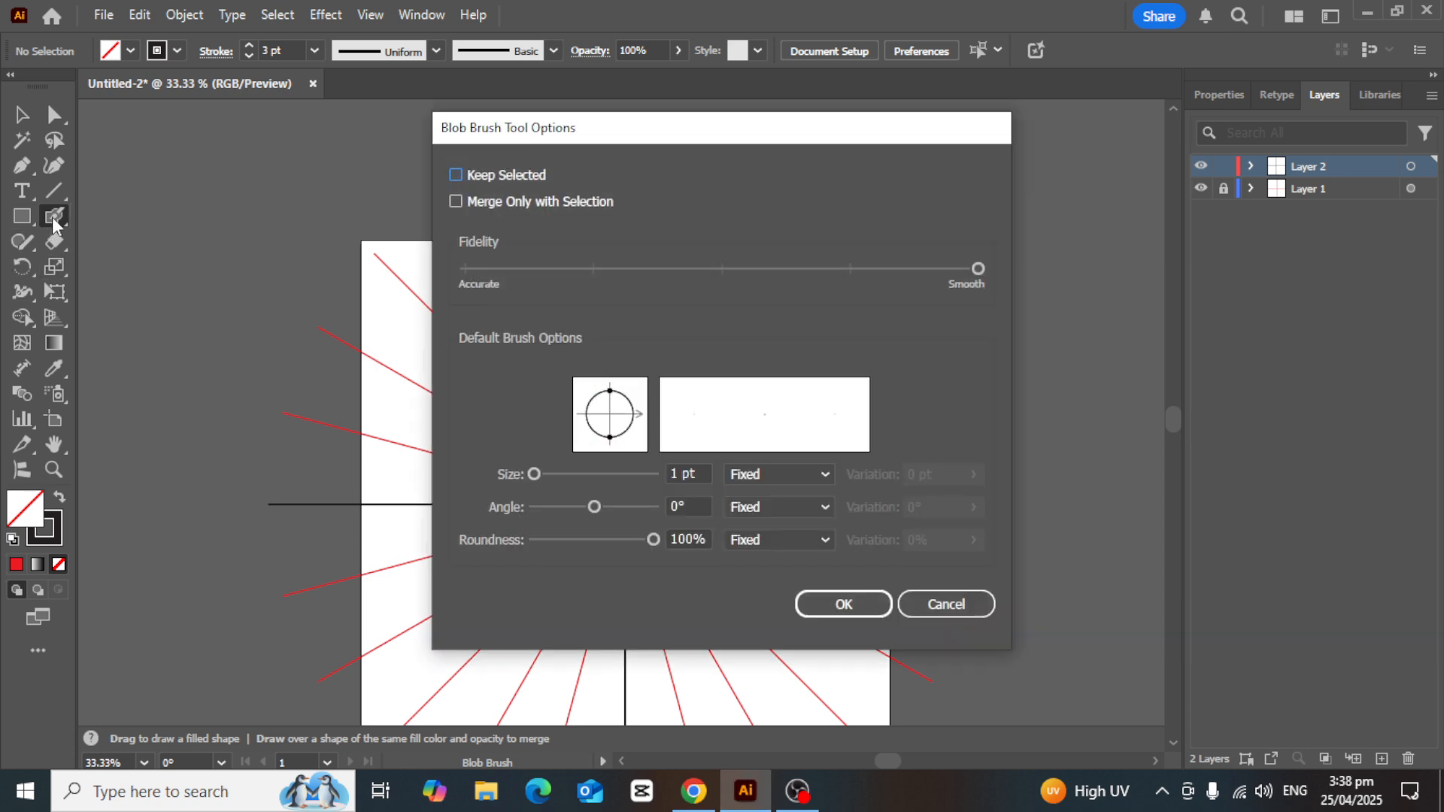
{"action": "left_click", "coordinate": [946, 605]}
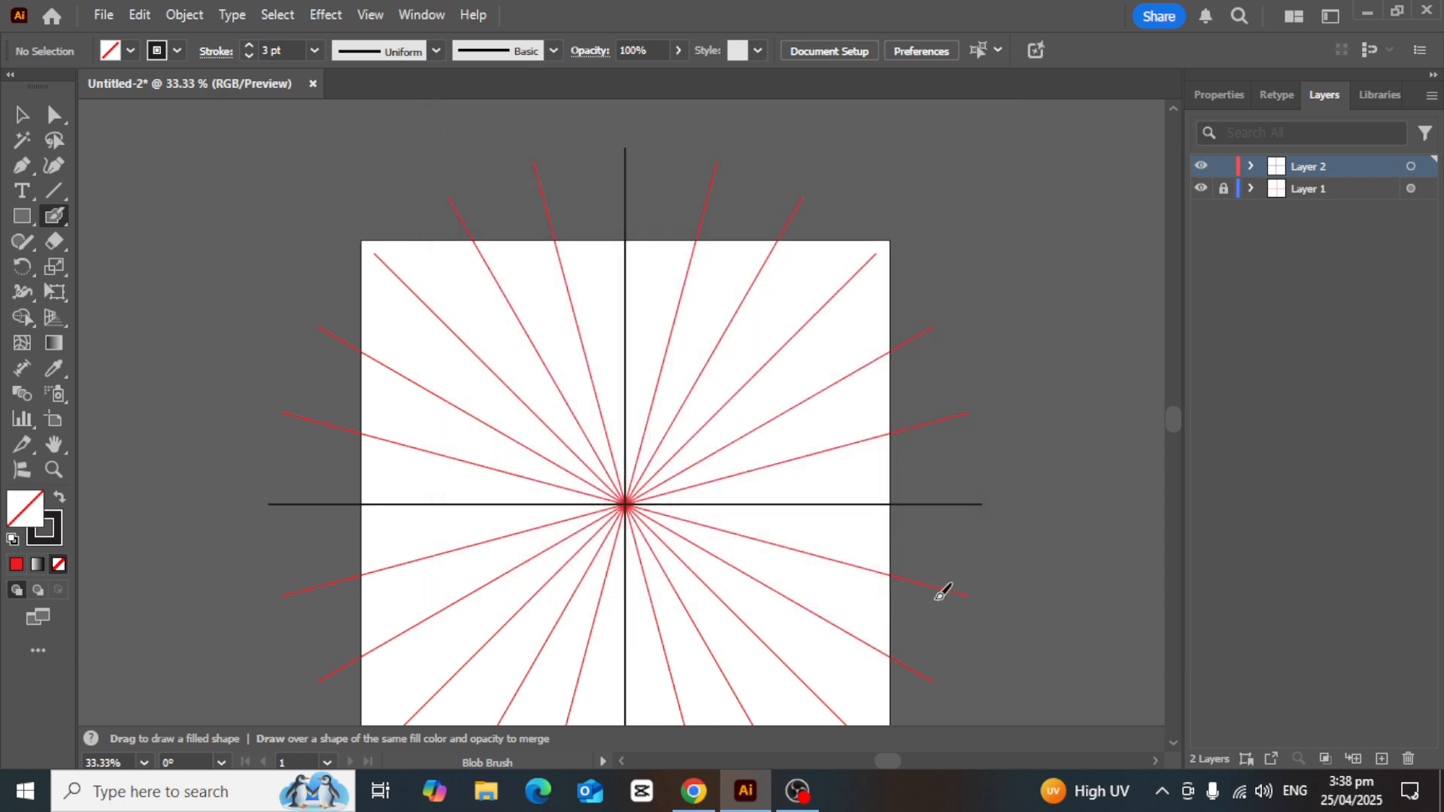
{"action": "left_click", "coordinate": [55, 217]}
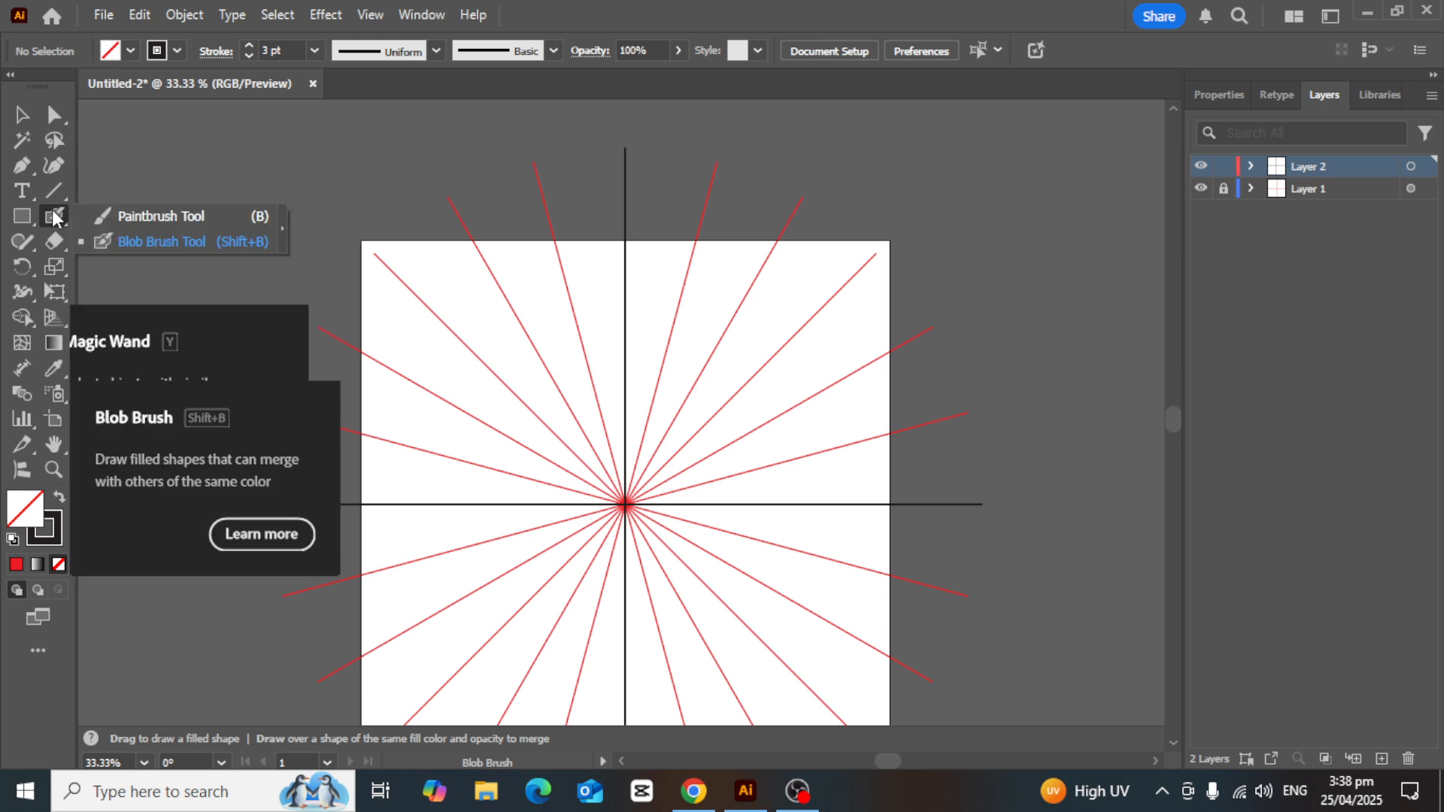
{"action": "left_click", "coordinate": [164, 245]}
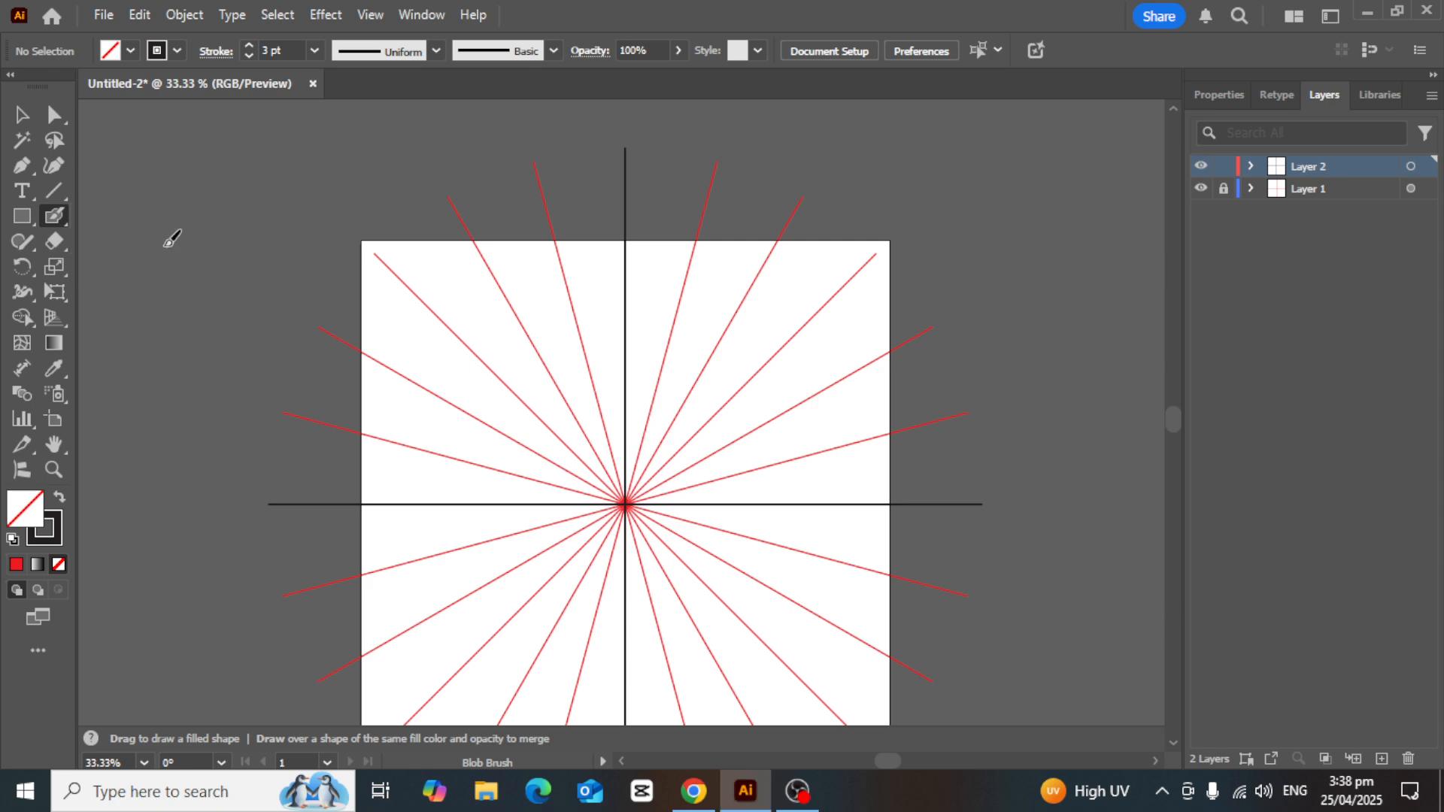
{"action": "double_click", "coordinate": [52, 216]}
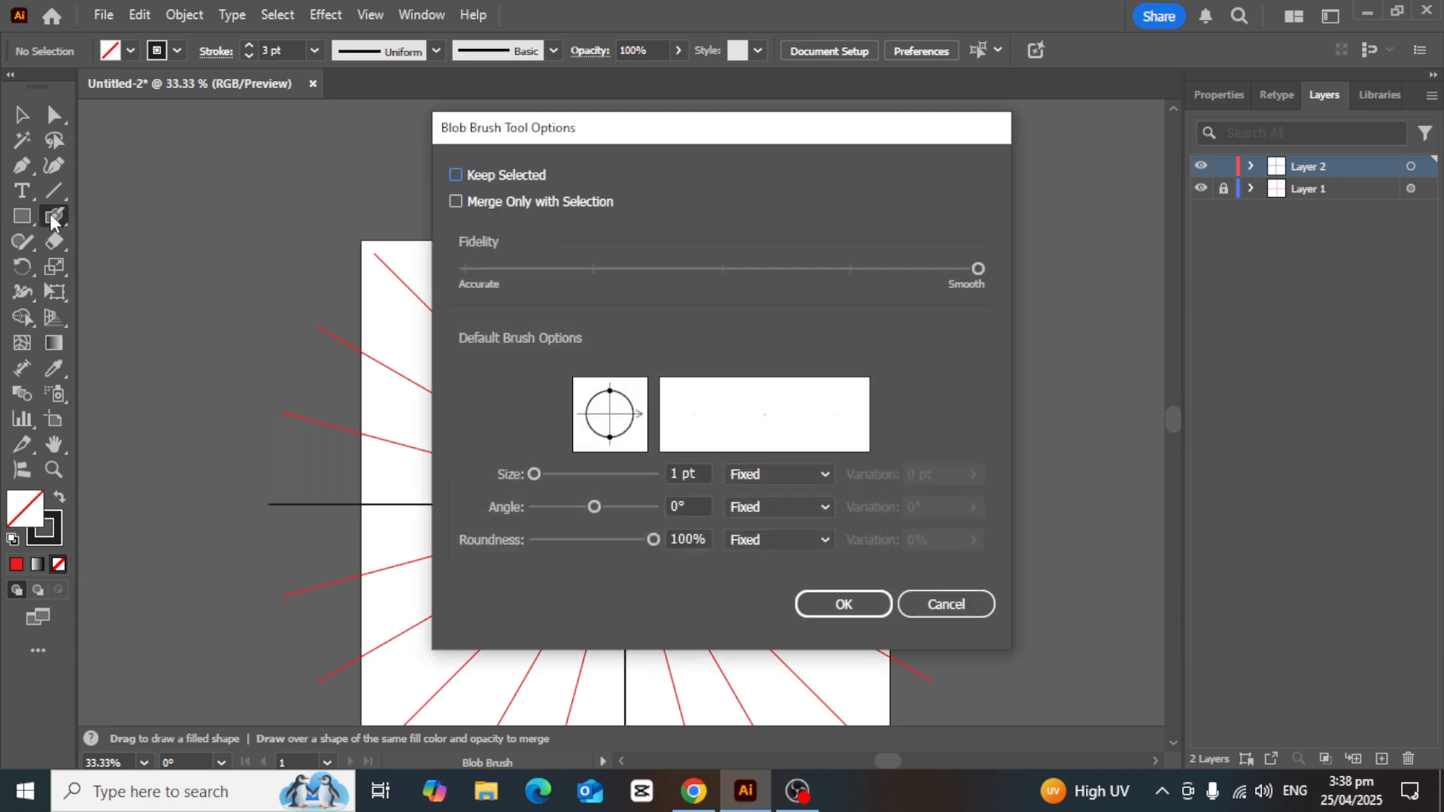
{"action": "left_click", "coordinate": [722, 272]}
{"action": "double_click", "coordinate": [667, 476]}
{"action": "type", "text": "5"}
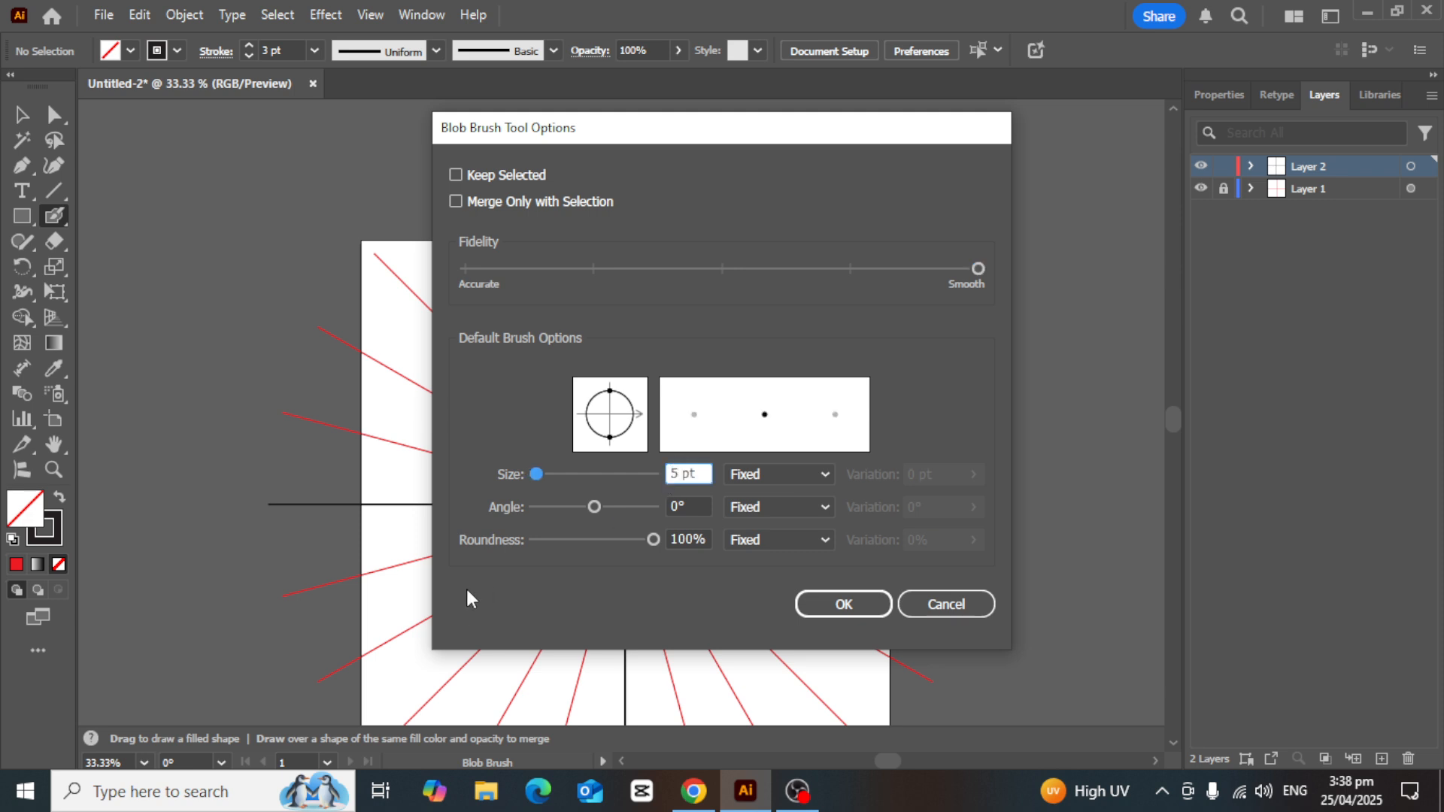
{"action": "mouse_move", "coordinate": [535, 476]}
{"action": "left_mouse_down"}
{"action": "mouse_move", "coordinate": [548, 476]}
{"action": "mouse_move", "coordinate": [525, 476]}
{"action": "left_mouse_up"}
{"action": "left_click", "coordinate": [861, 610]}
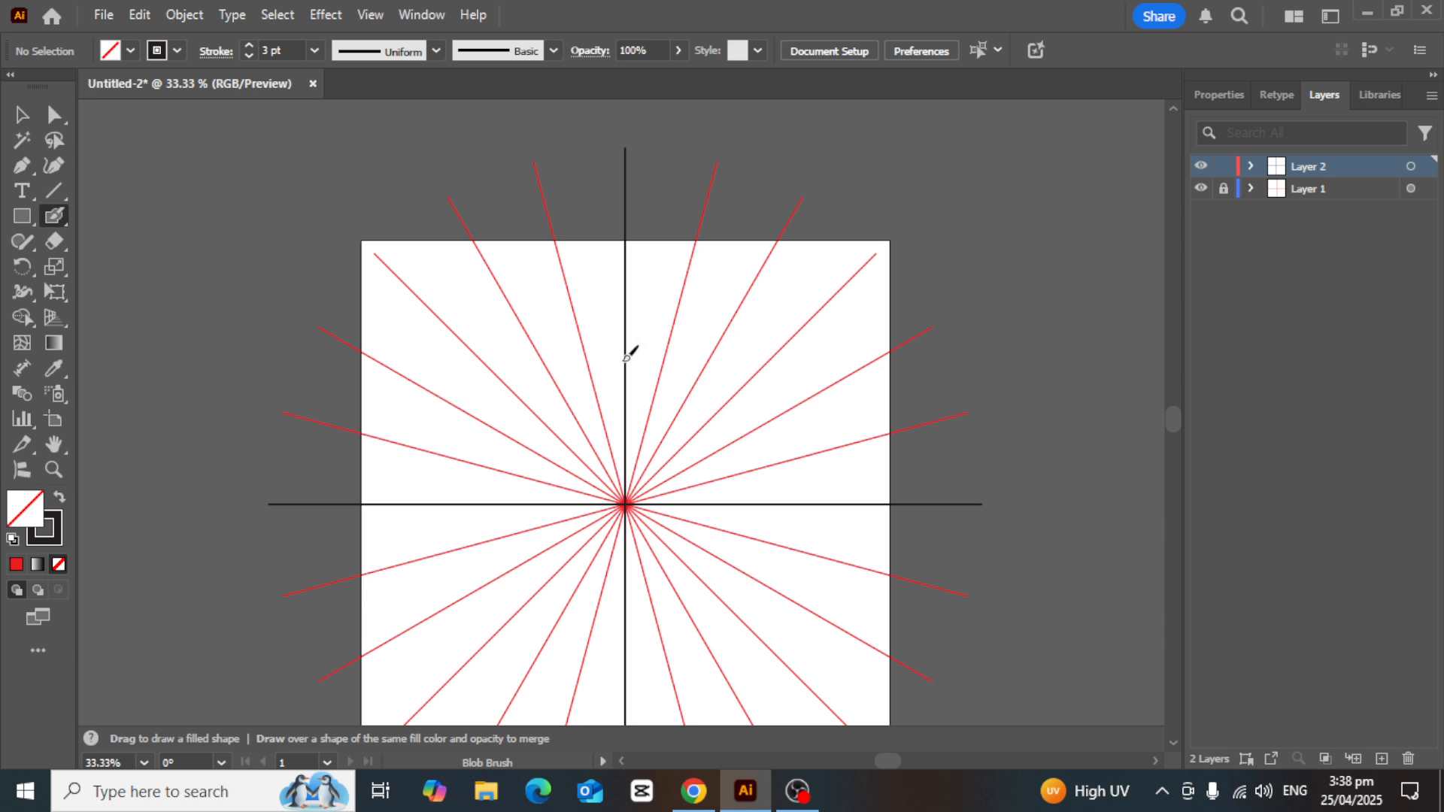
Draw a thin S-shaped curve above the centre, from just left of the vertical black line down to the first red guide on its right
{"action": "key", "text": "ctrl+equal"}
{"action": "key", "text": "ctrl+minus"}
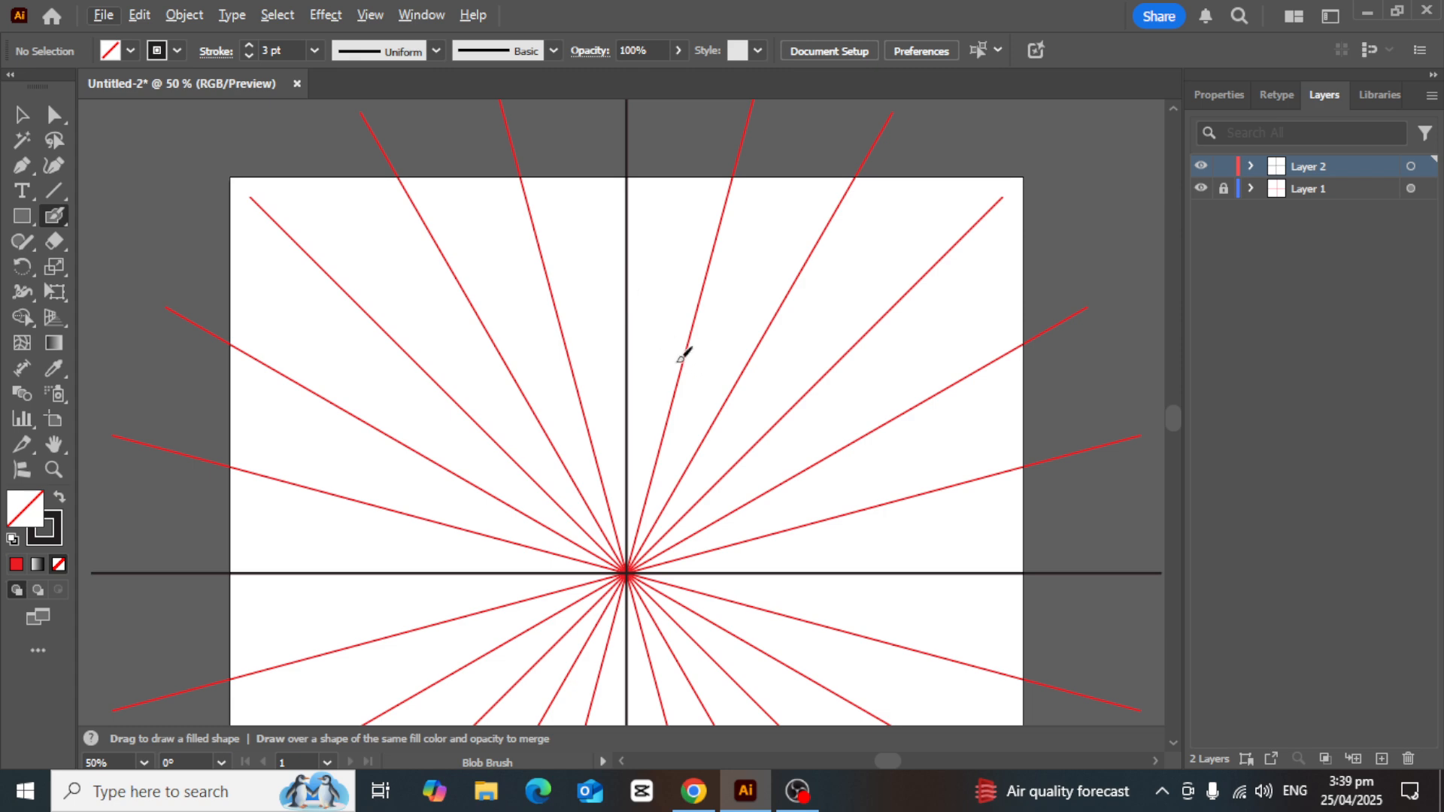
{"action": "left_click_drag", "start_coordinate": [612, 302], "coordinate": [683, 392]}
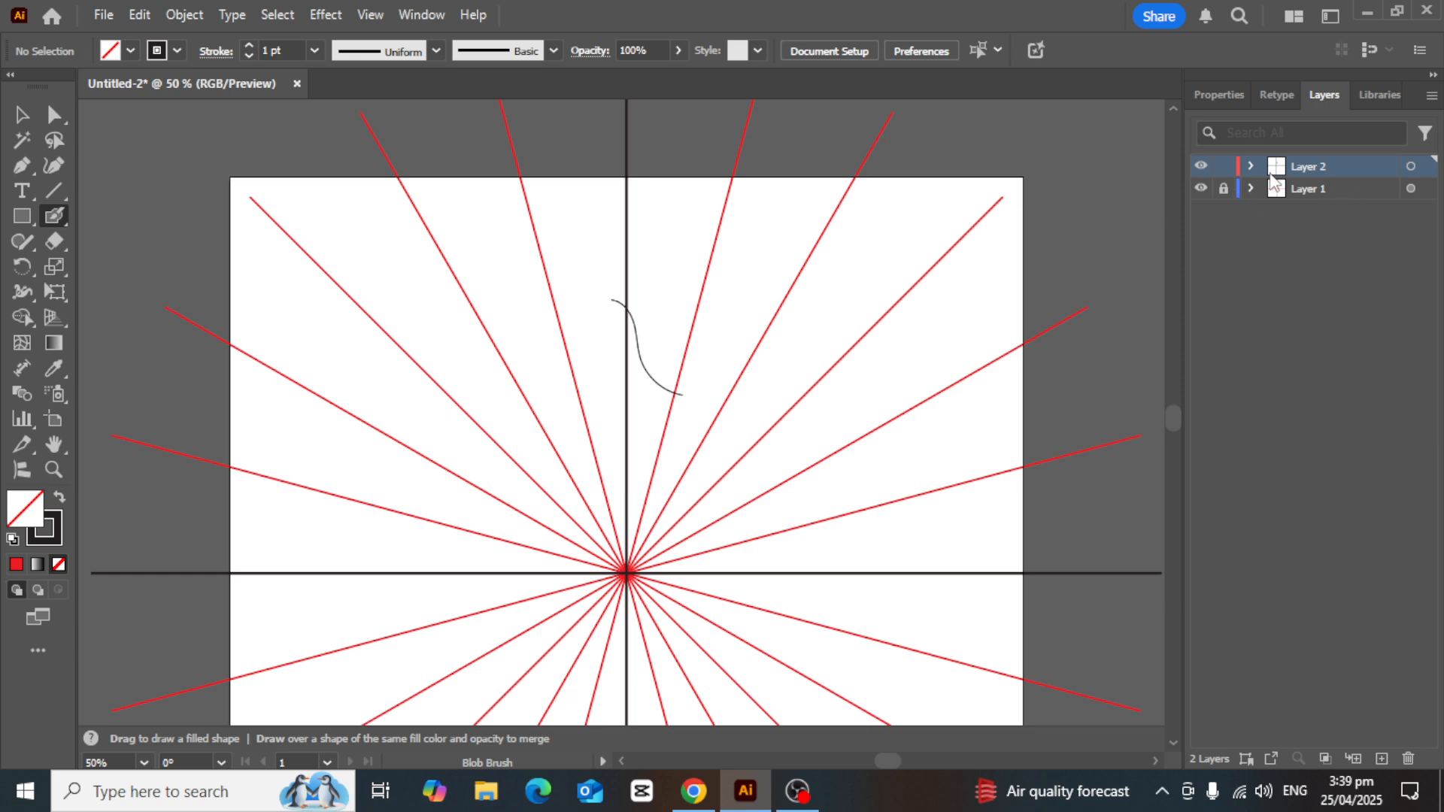
Target all of Layer 2 and apply a Transform effect with Reflect X and 1 copy, then deselect
{"action": "left_click", "coordinate": [1412, 167]}
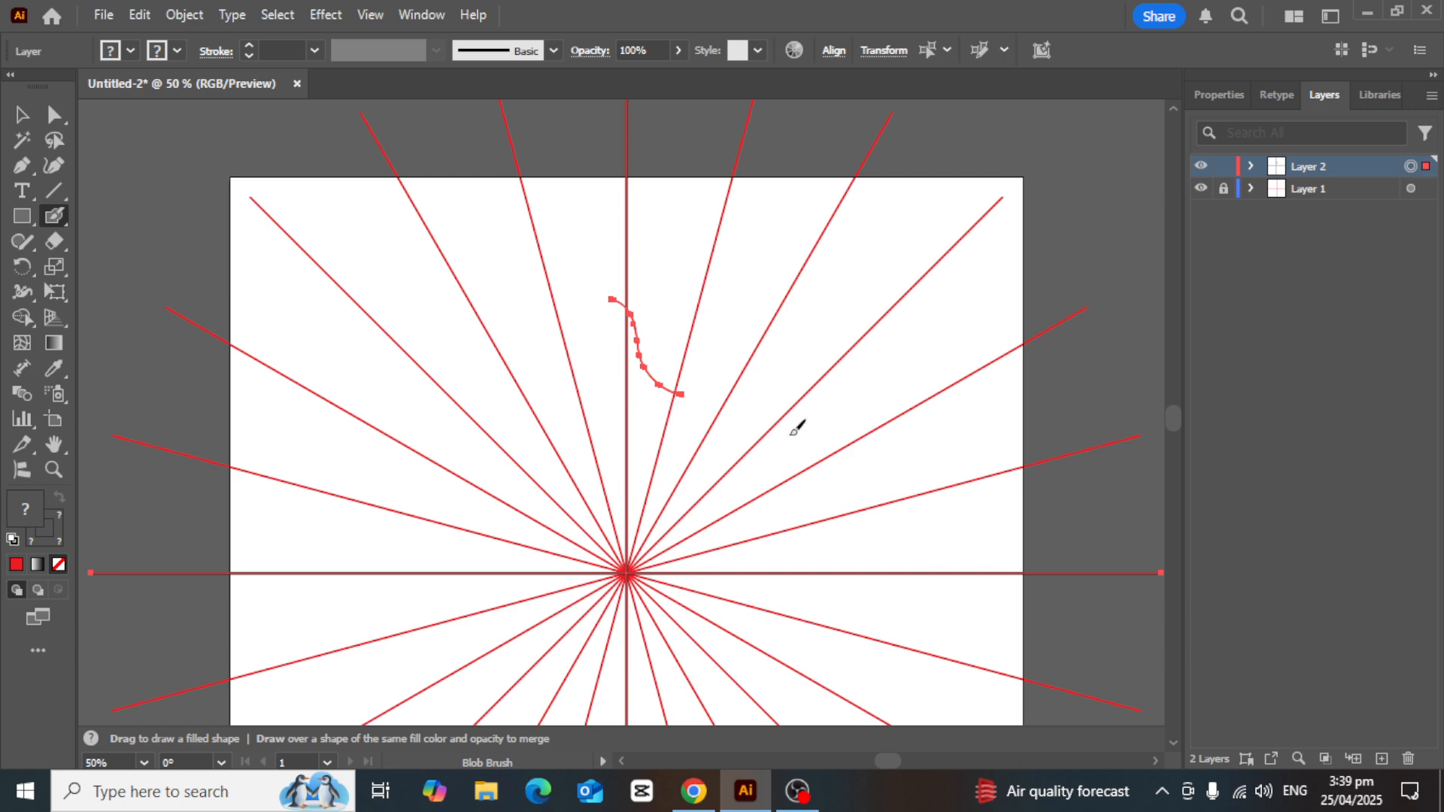
{"action": "left_click", "coordinate": [21, 114]}
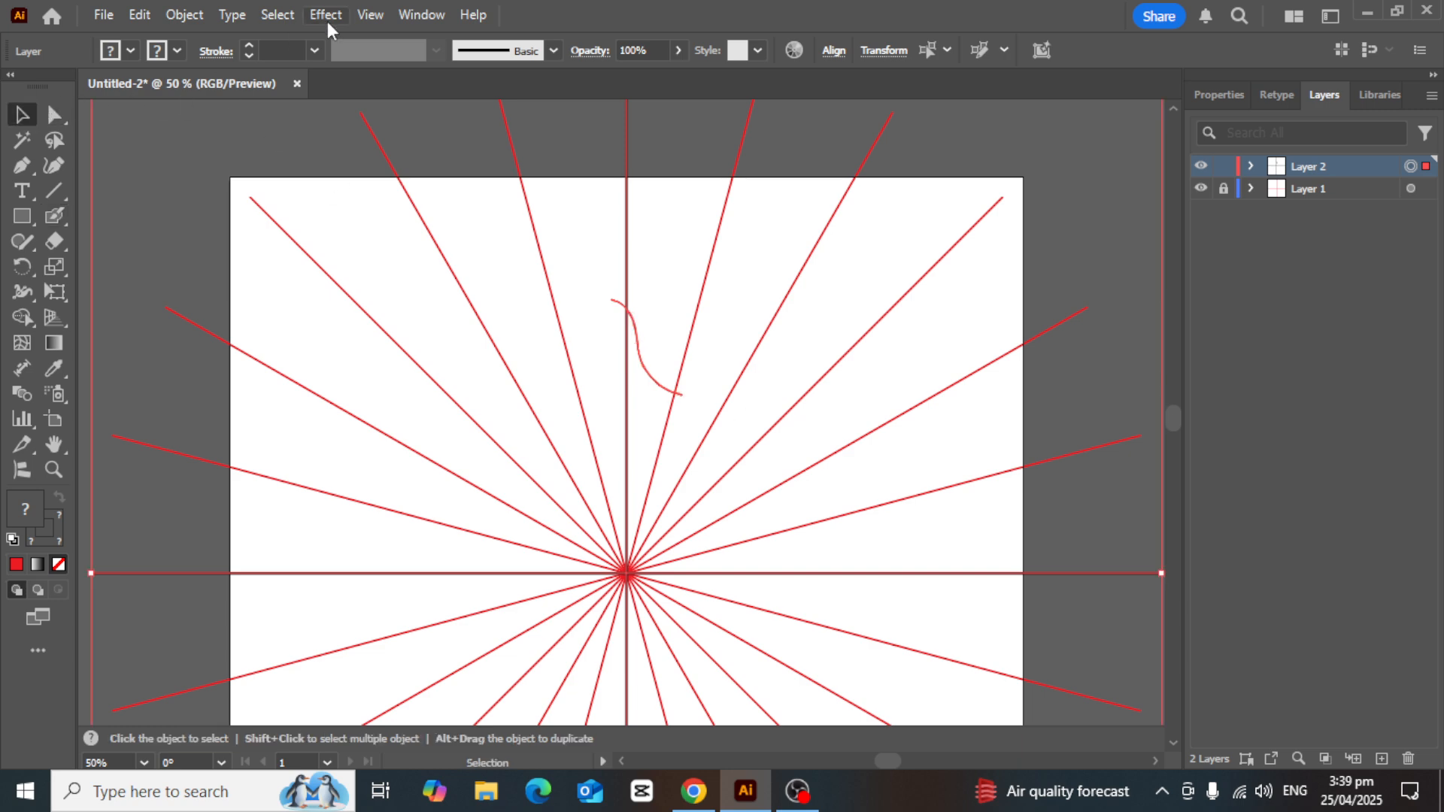
{"action": "left_click", "coordinate": [333, 16]}
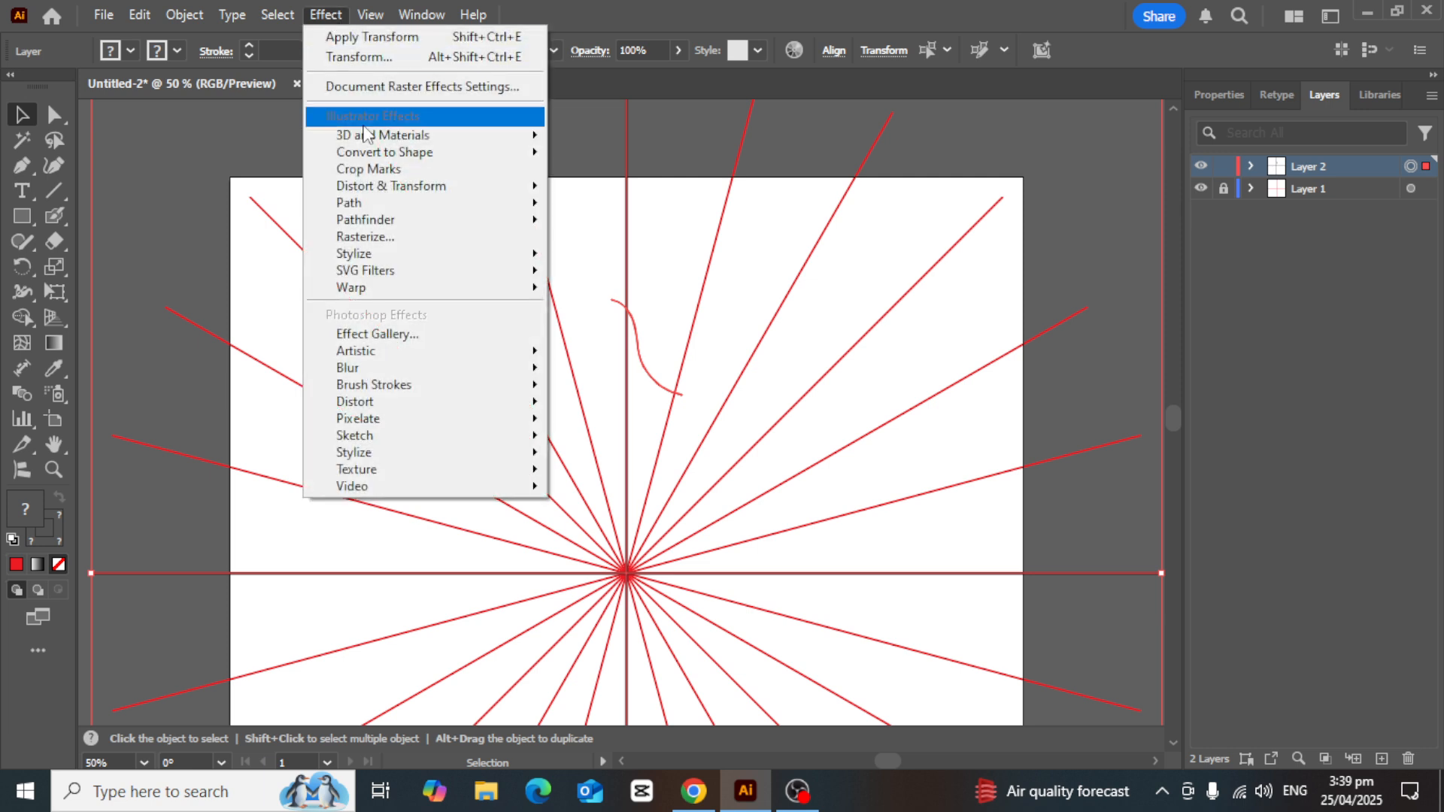
{"action": "mouse_move", "coordinate": [418, 199]}
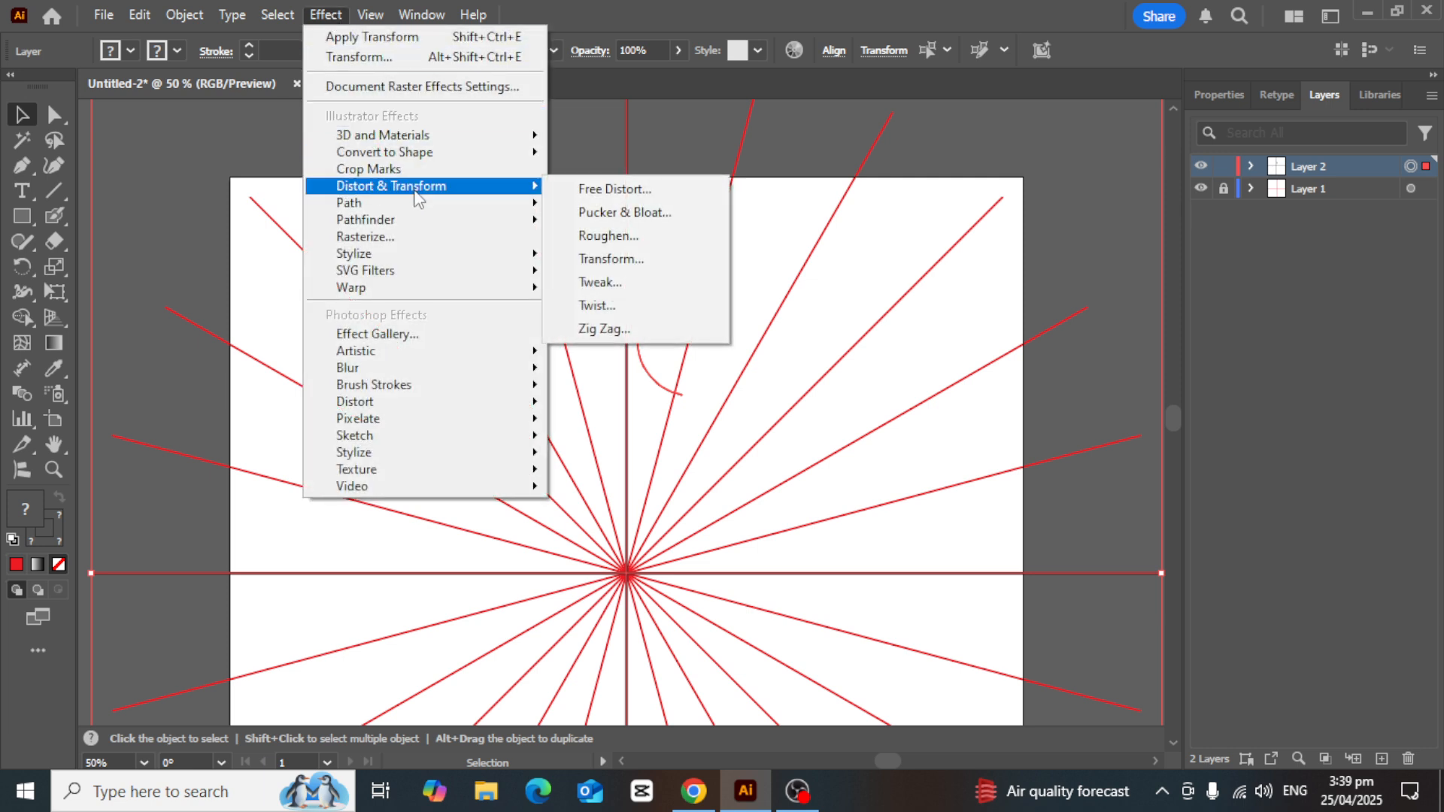
{"action": "left_click", "coordinate": [610, 259]}
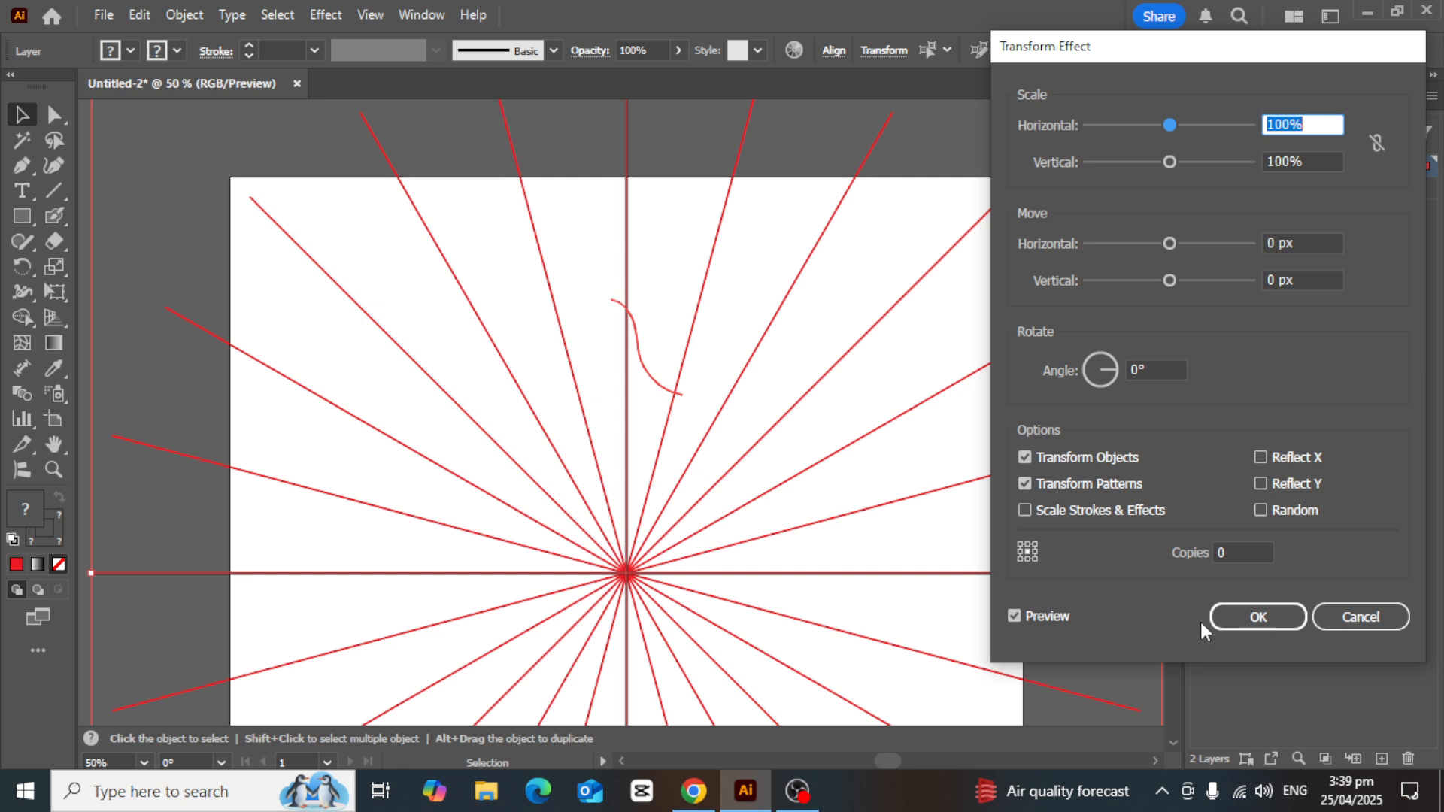
{"action": "left_click", "coordinate": [1261, 457]}
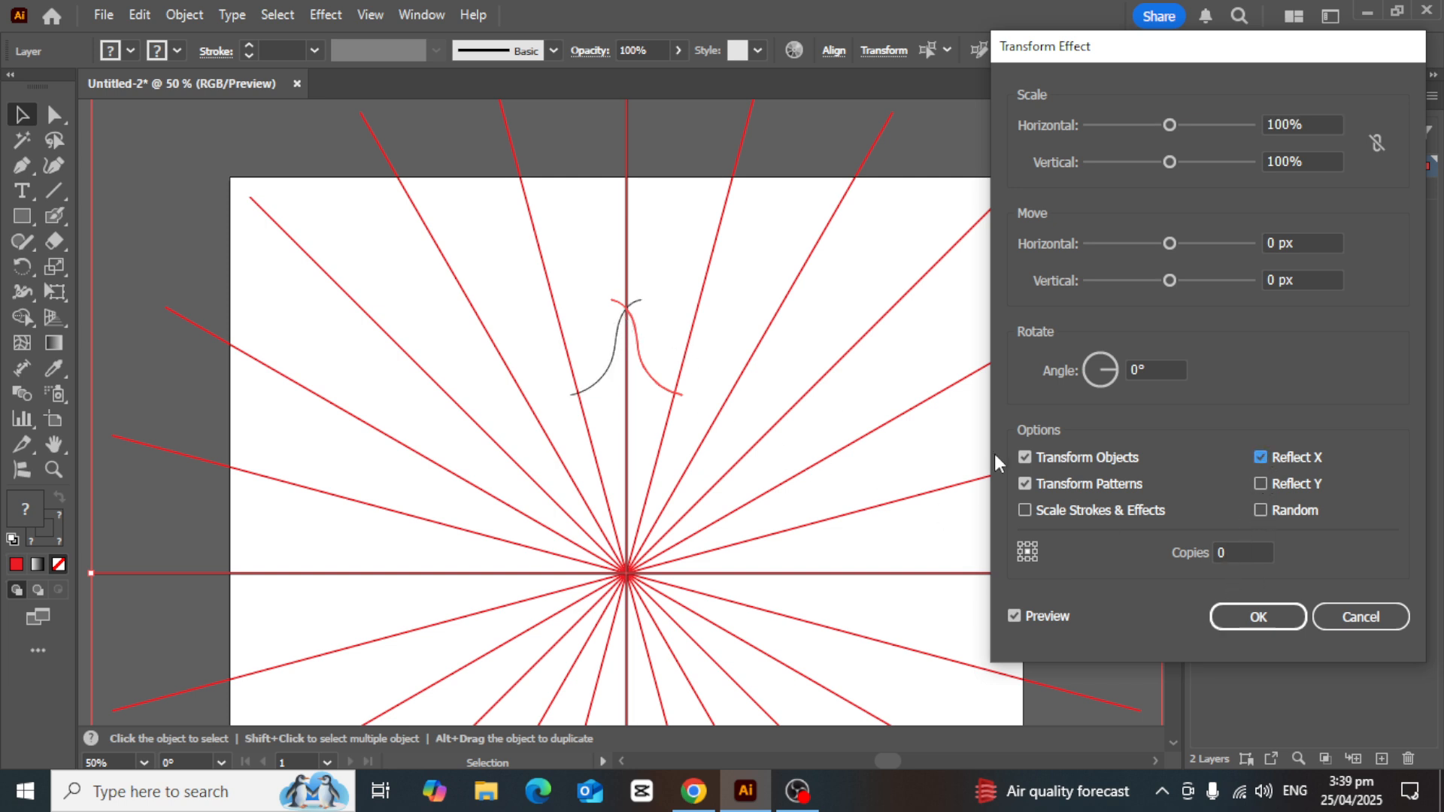
{"action": "left_click", "coordinate": [1249, 557]}
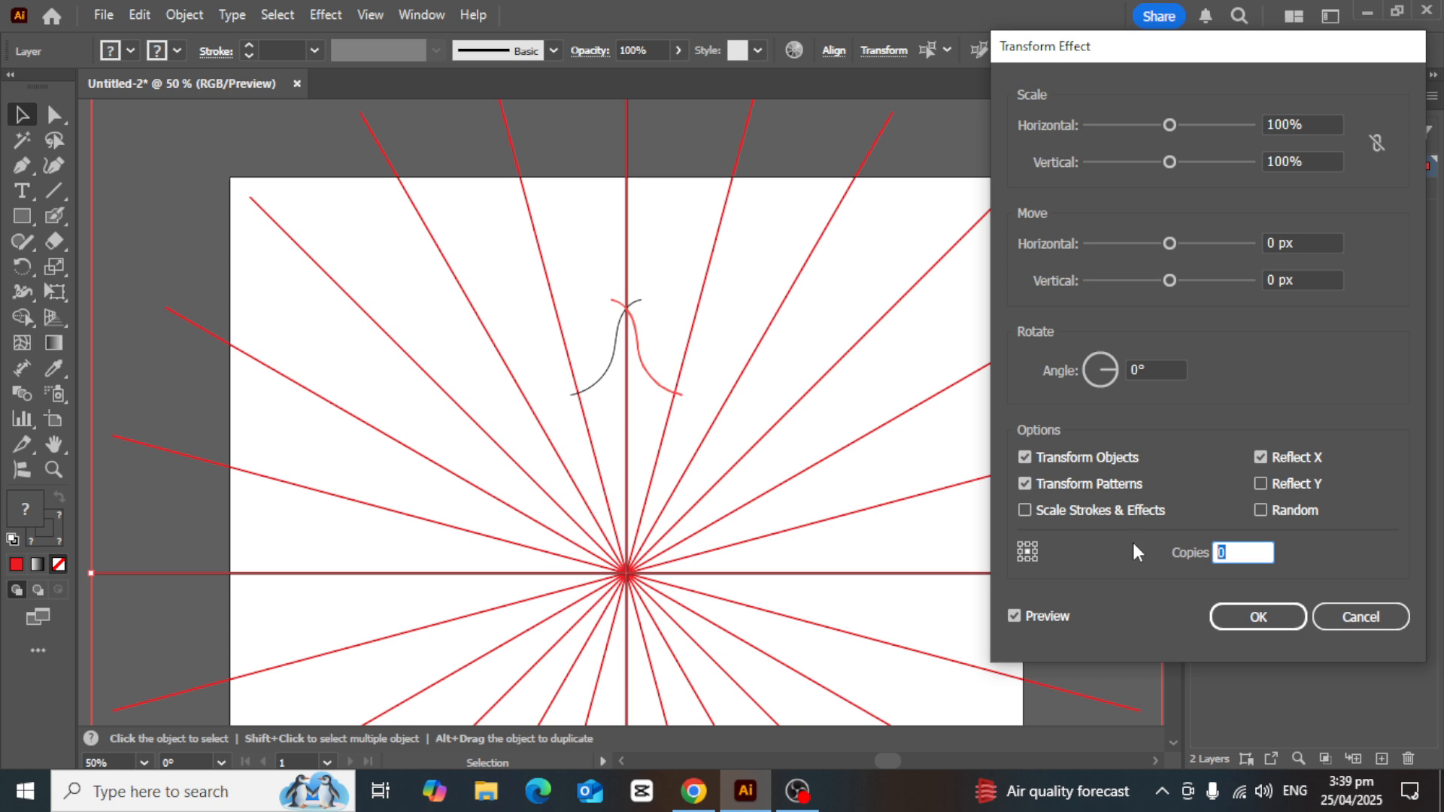
{"action": "type", "text": "1"}
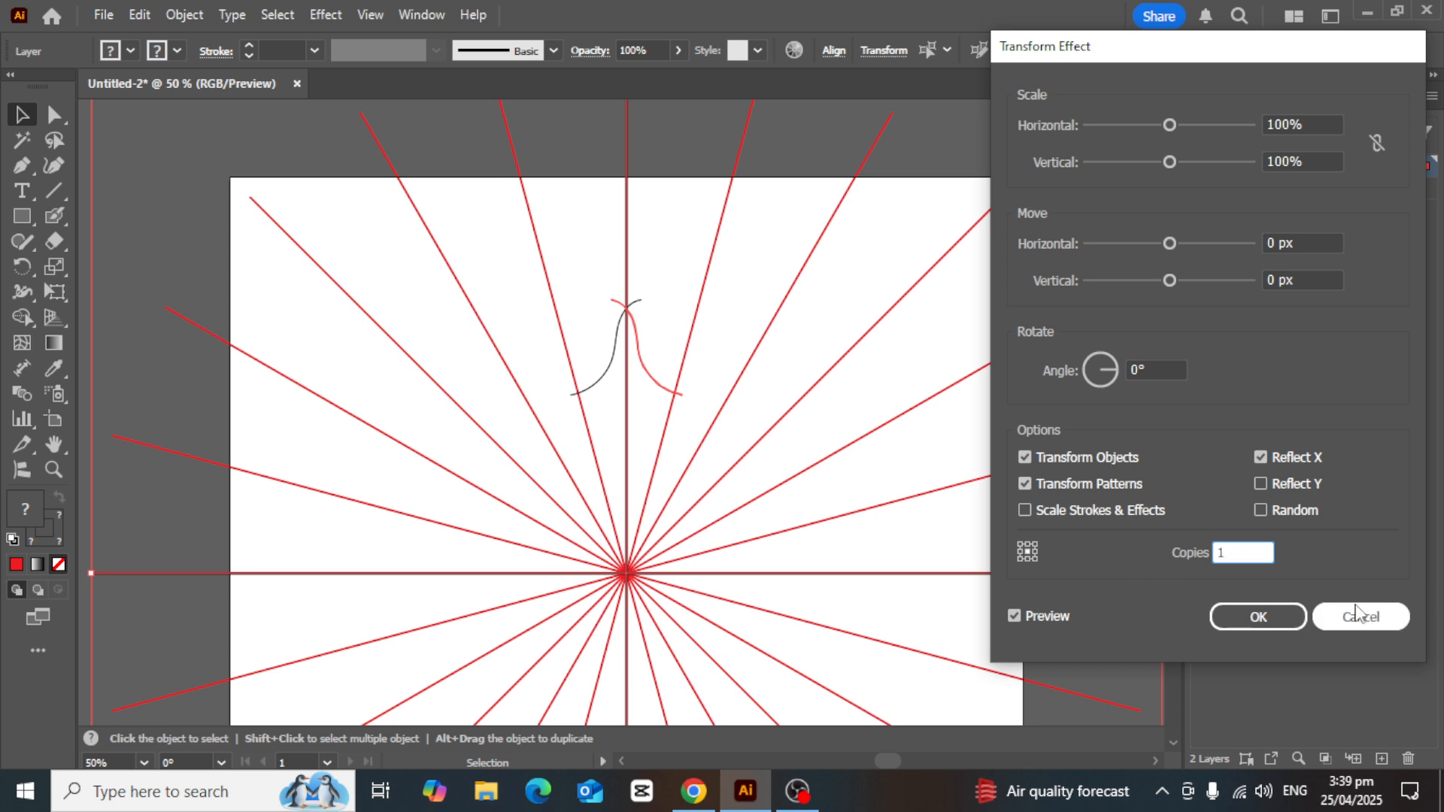
{"action": "left_click", "coordinate": [1276, 624]}
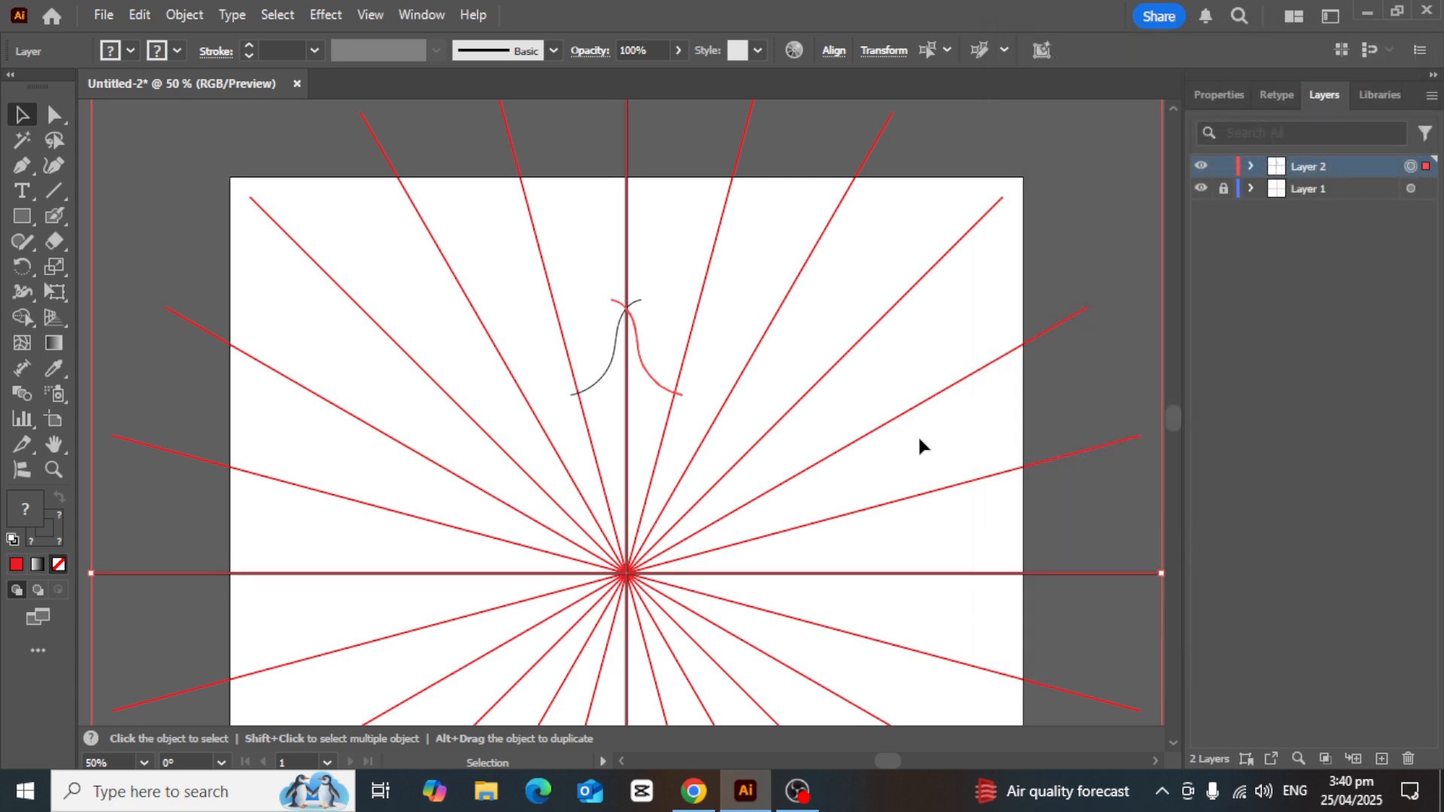
{"action": "left_click", "coordinate": [138, 142]}
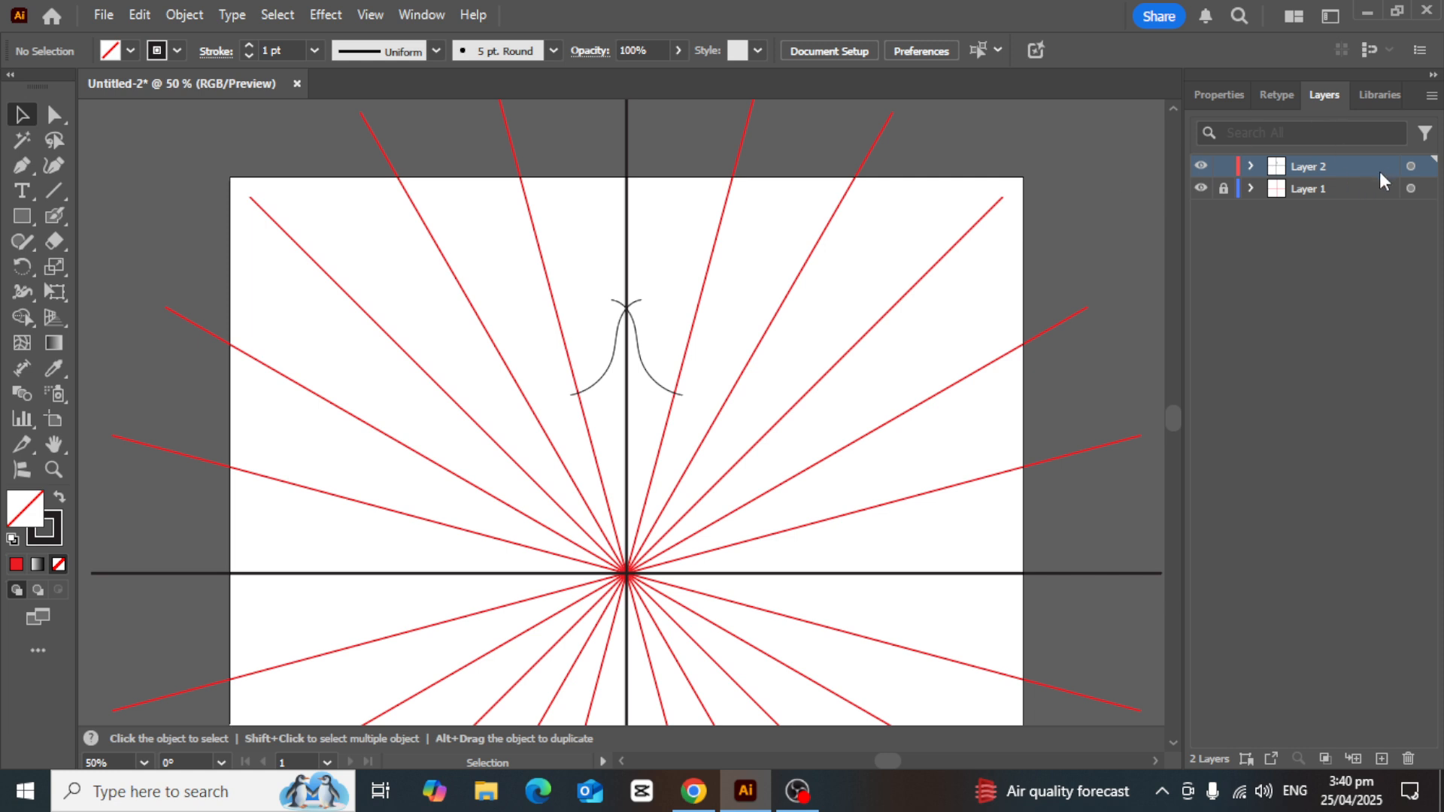
Target Layer 2 again and add a second Transform effect instance with 1 copy
{"action": "left_click", "coordinate": [1411, 167]}
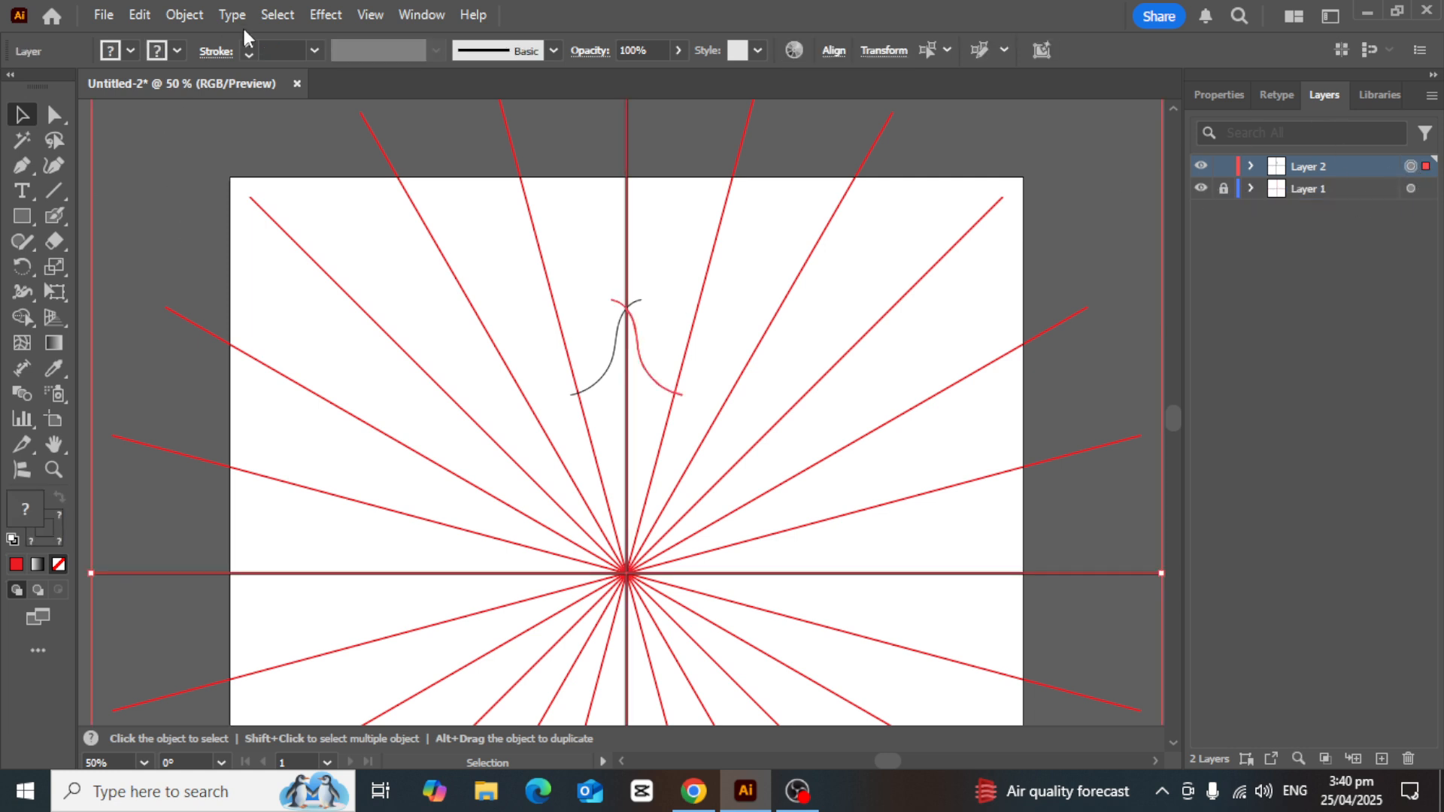
{"action": "left_click", "coordinate": [329, 16]}
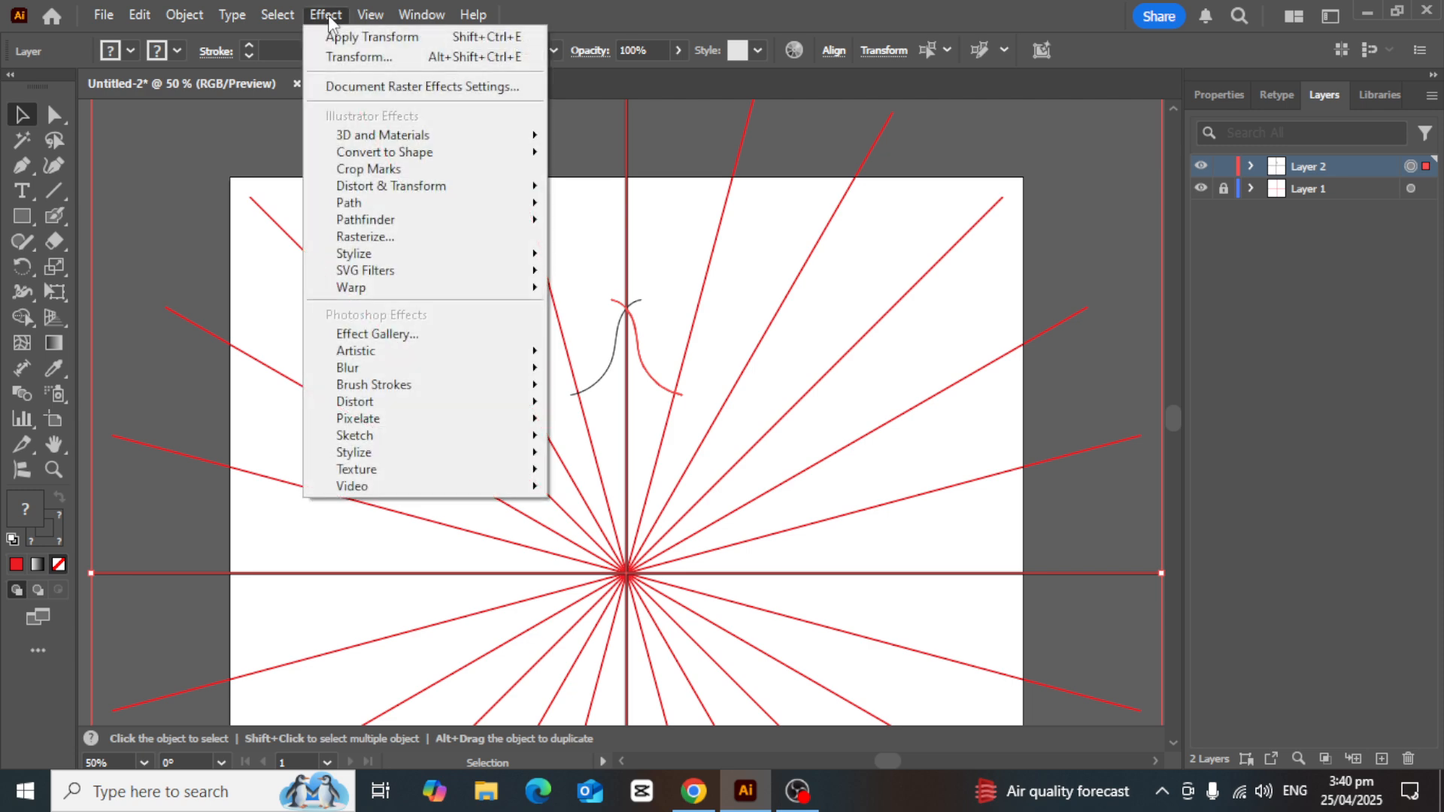
{"action": "mouse_move", "coordinate": [380, 191]}
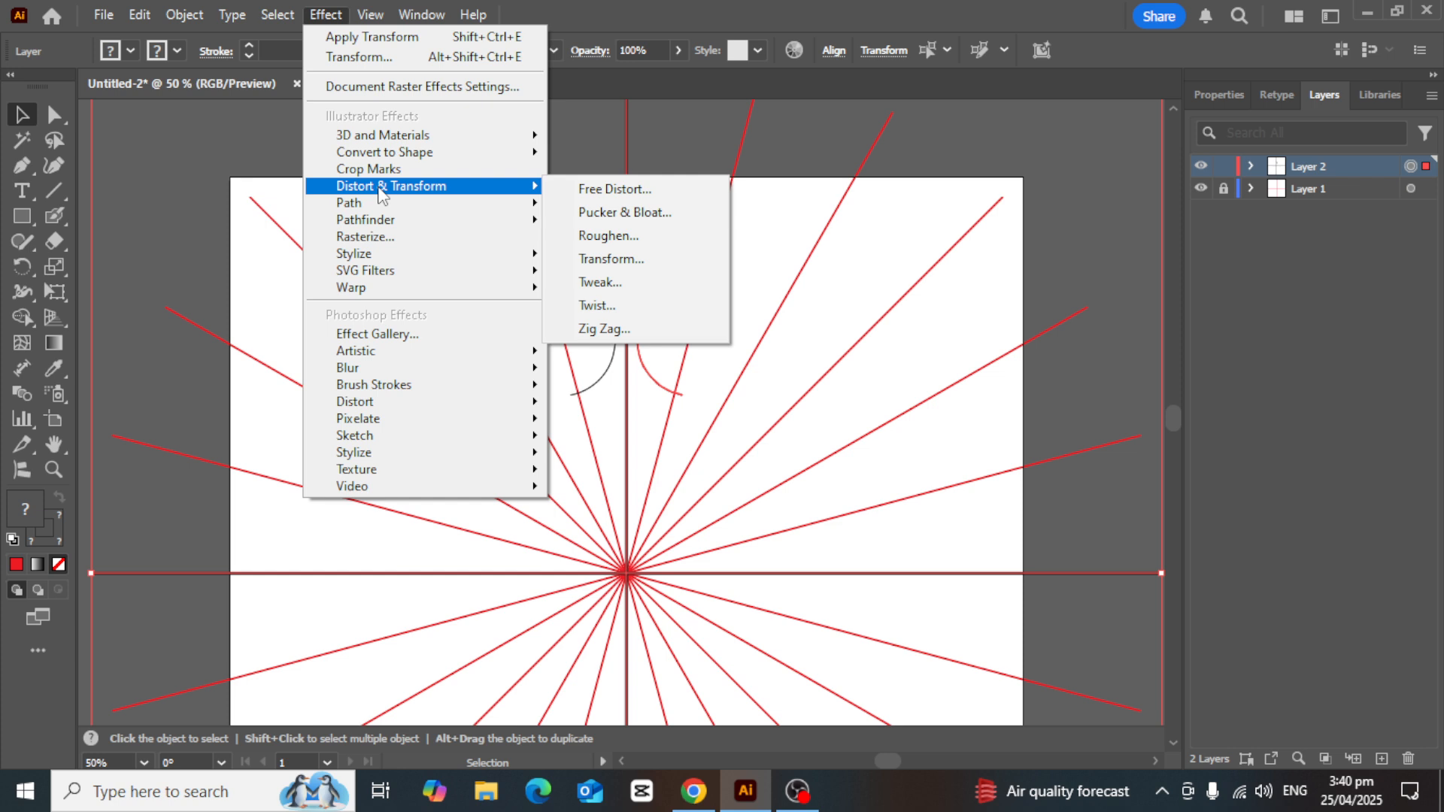
{"action": "left_click", "coordinate": [626, 265]}
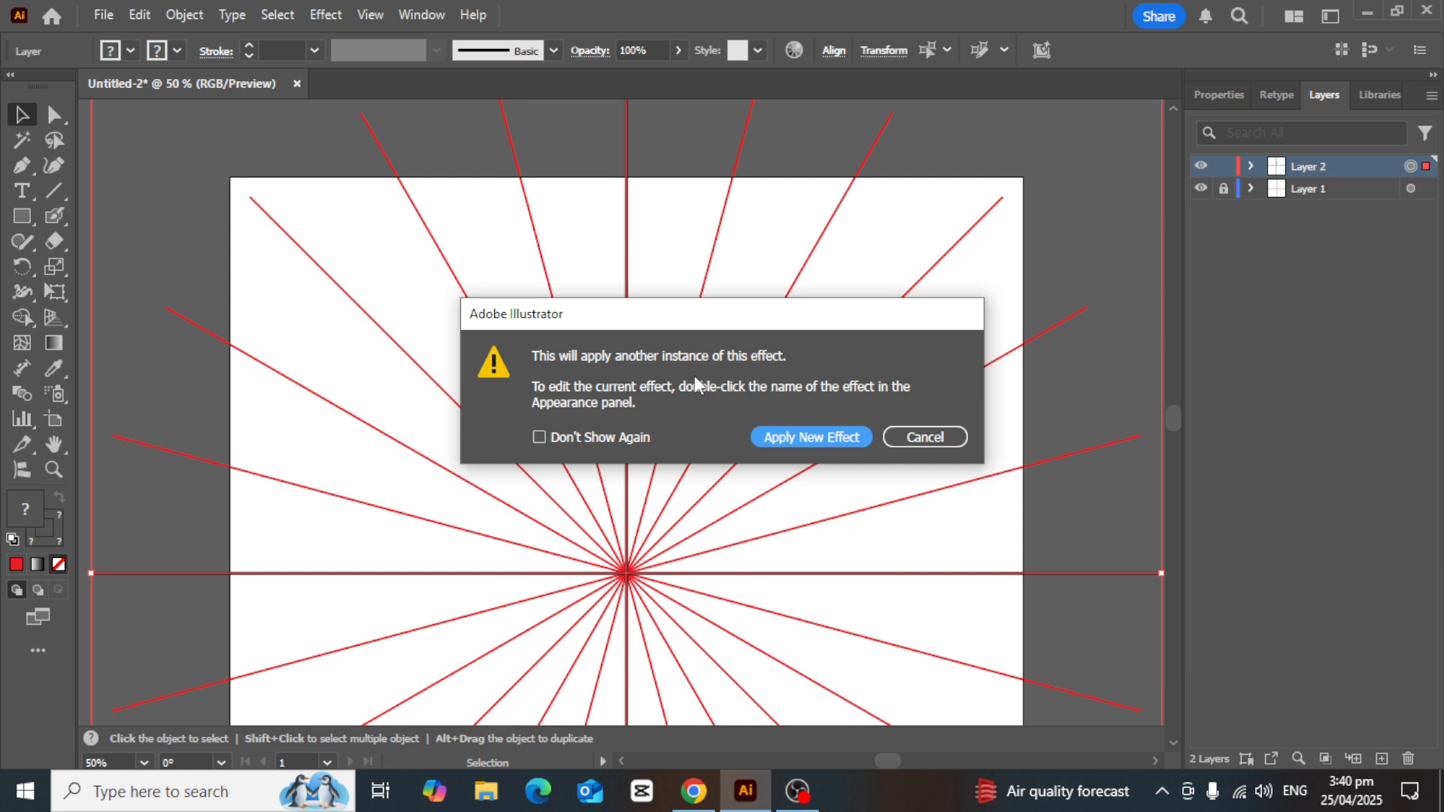
{"action": "left_click", "coordinate": [810, 435]}
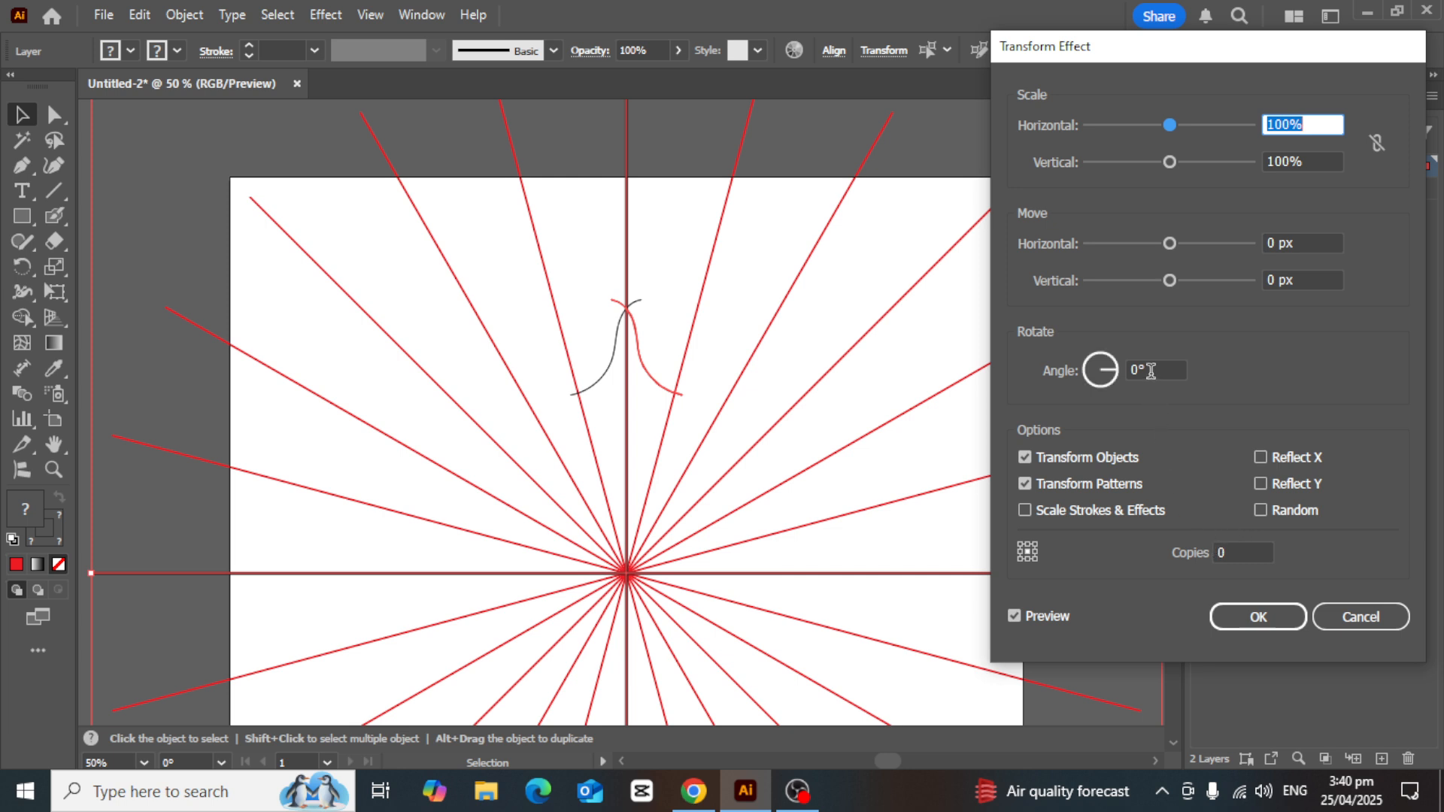
{"action": "left_click", "coordinate": [1208, 553]}
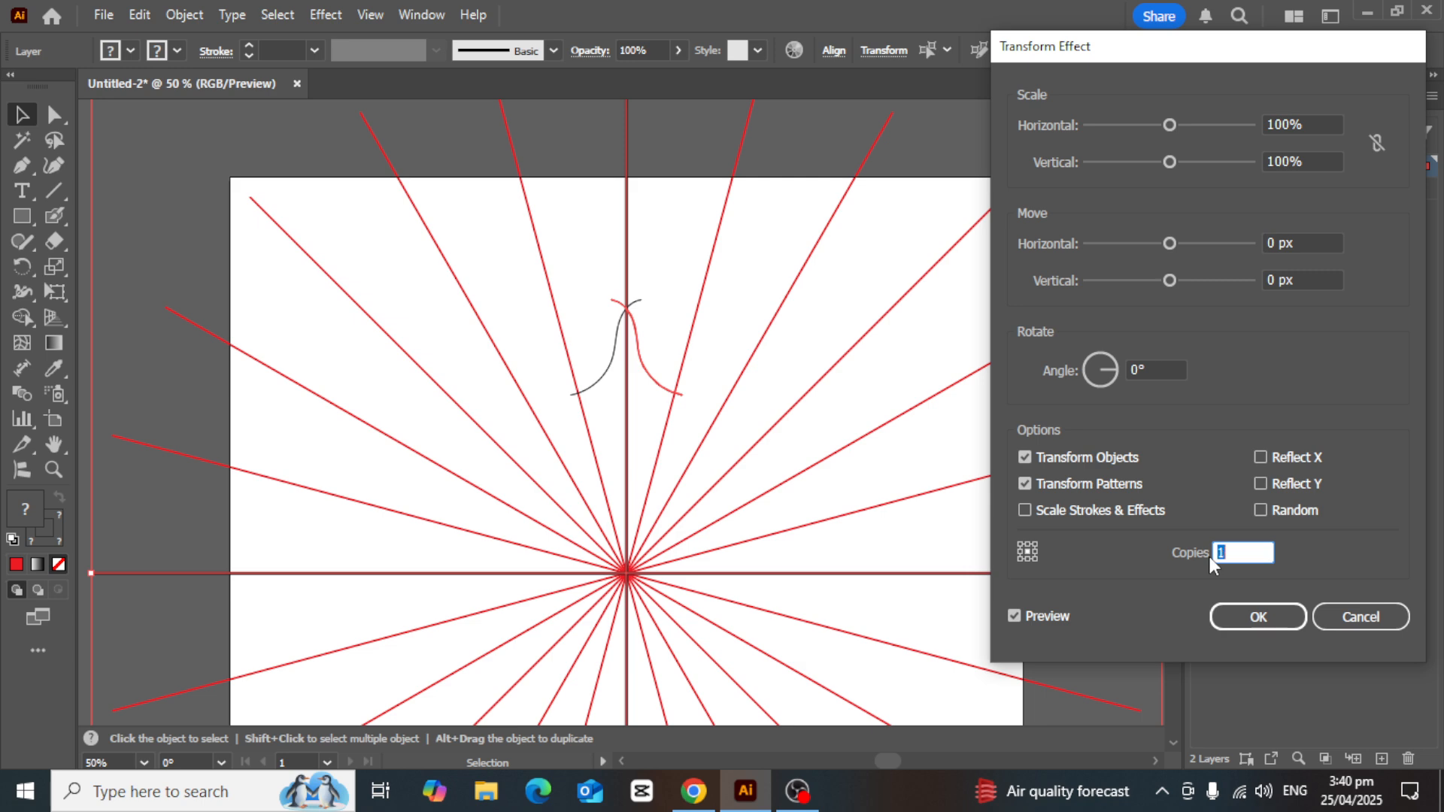
Set the second Transform effect's rotation angle to 30° so the copy lines up with the red guides
{"action": "left_click", "coordinate": [1142, 368]}
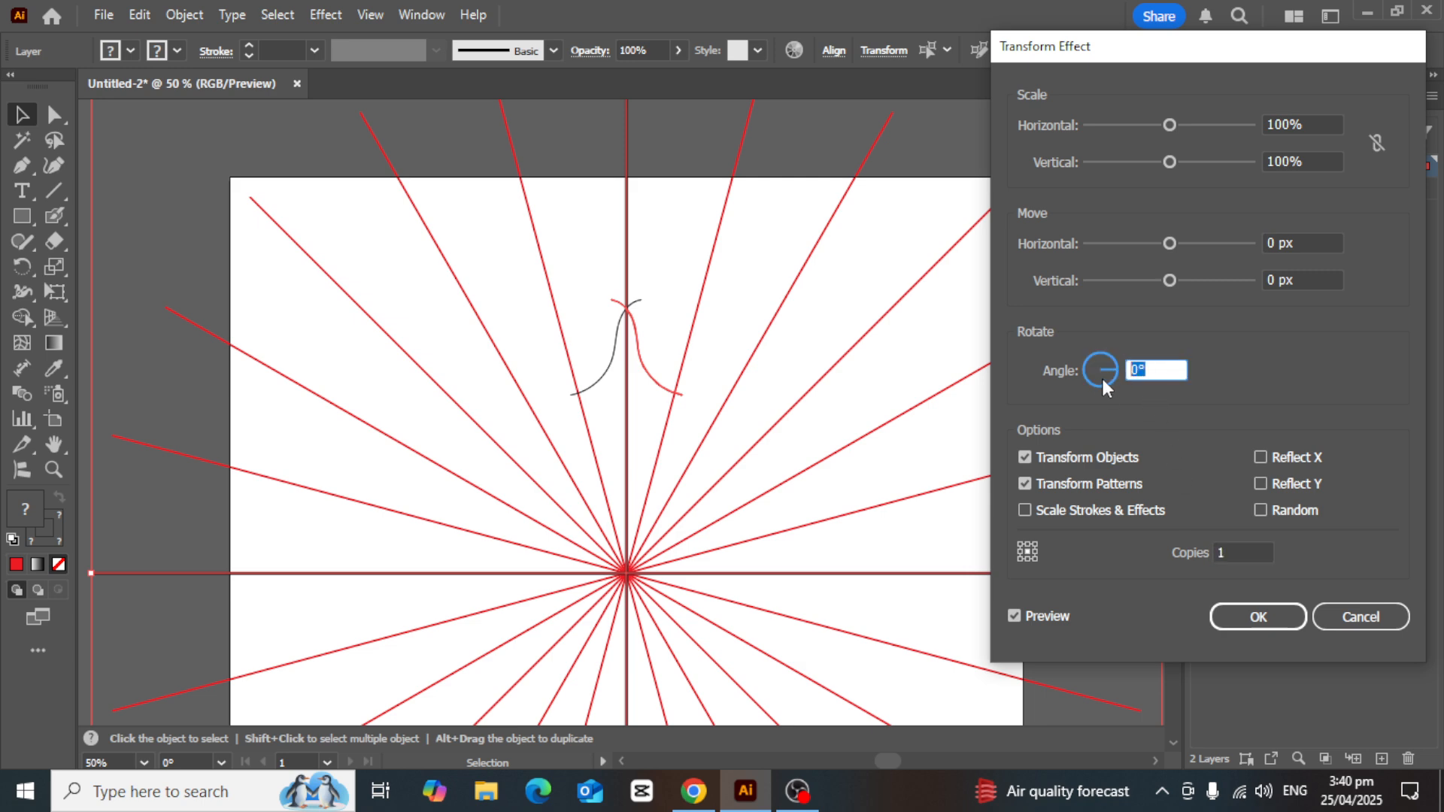
{"action": "key", "text": "Up"}
{"action": "key", "text": "Up"}
{"action": "key", "text": "Up"}
{"action": "key", "text": "Up"}
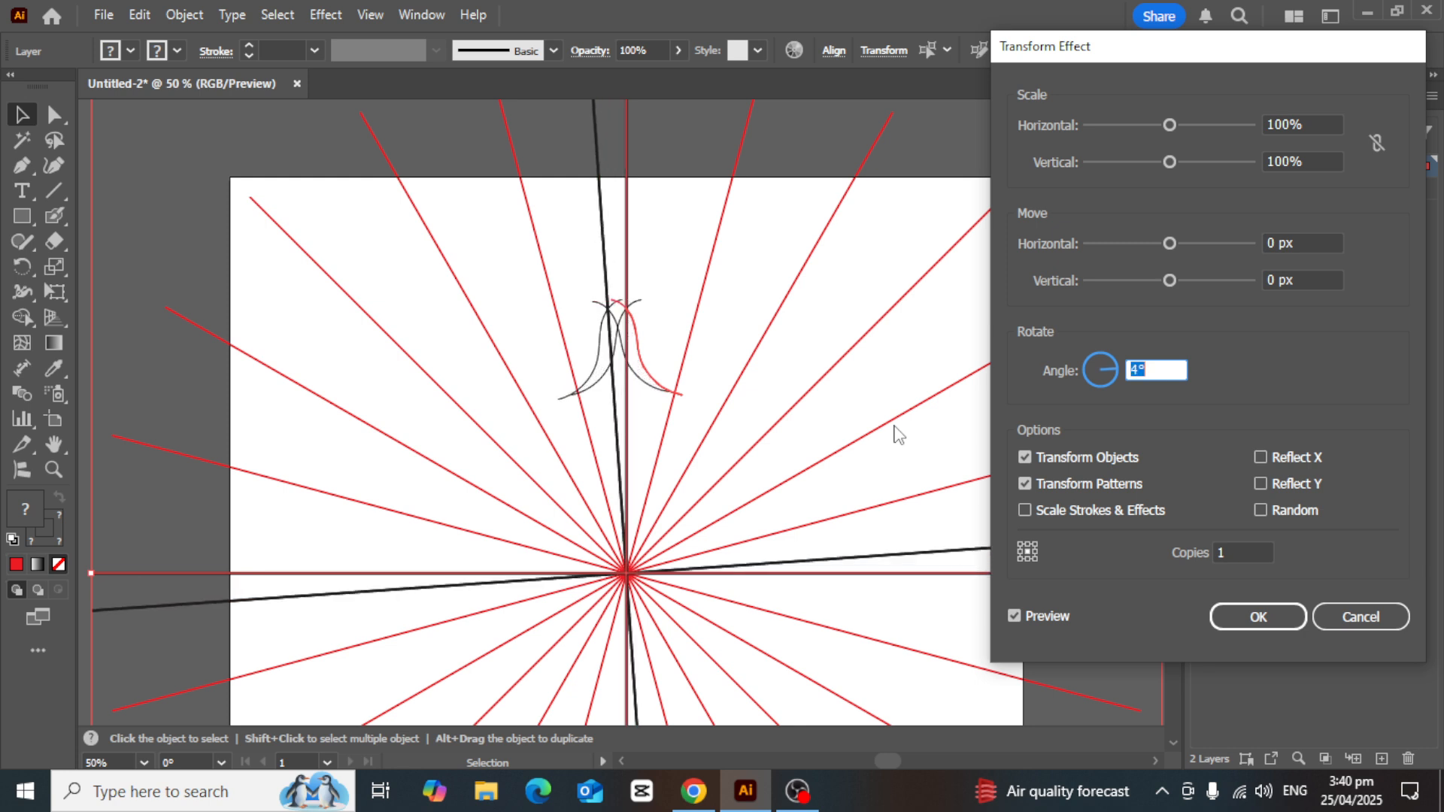
{"action": "key", "text": "Up"}
{"action": "key", "text": "Up"}
{"action": "key", "text": "Up"}
{"action": "key", "text": "Up"}
{"action": "key", "text": "Up"}
{"action": "key", "text": "Up"}
{"action": "key", "text": "Up"}
{"action": "key", "text": "Up"}
{"action": "key", "text": "Up"}
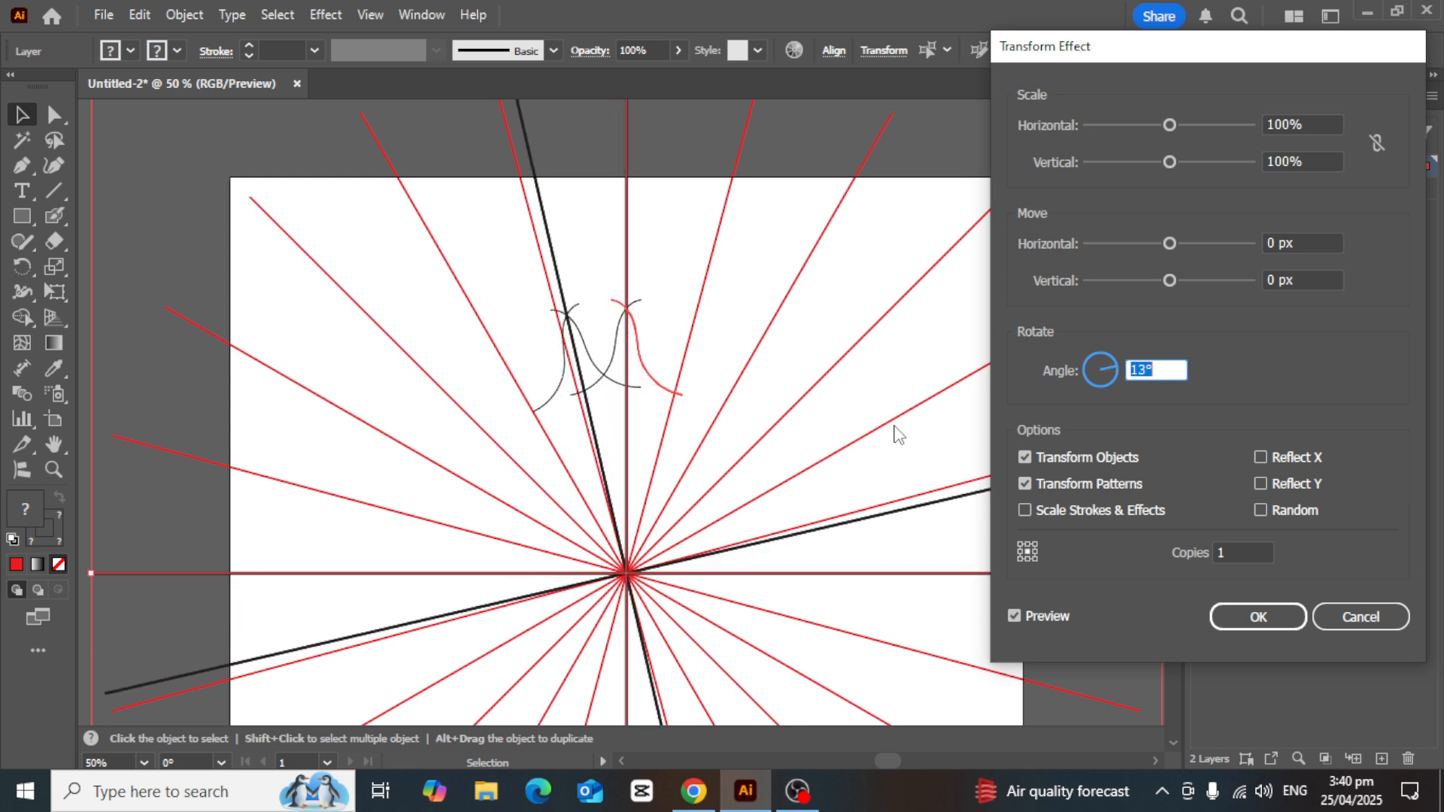
{"action": "key", "text": "Up"}
{"action": "key", "text": "Up"}
{"action": "key", "text": "Up"}
{"action": "key", "text": "Up"}
{"action": "key", "text": "Up"}
{"action": "key", "text": "Up"}
{"action": "key", "text": "Up"}
{"action": "key", "text": "Up"}
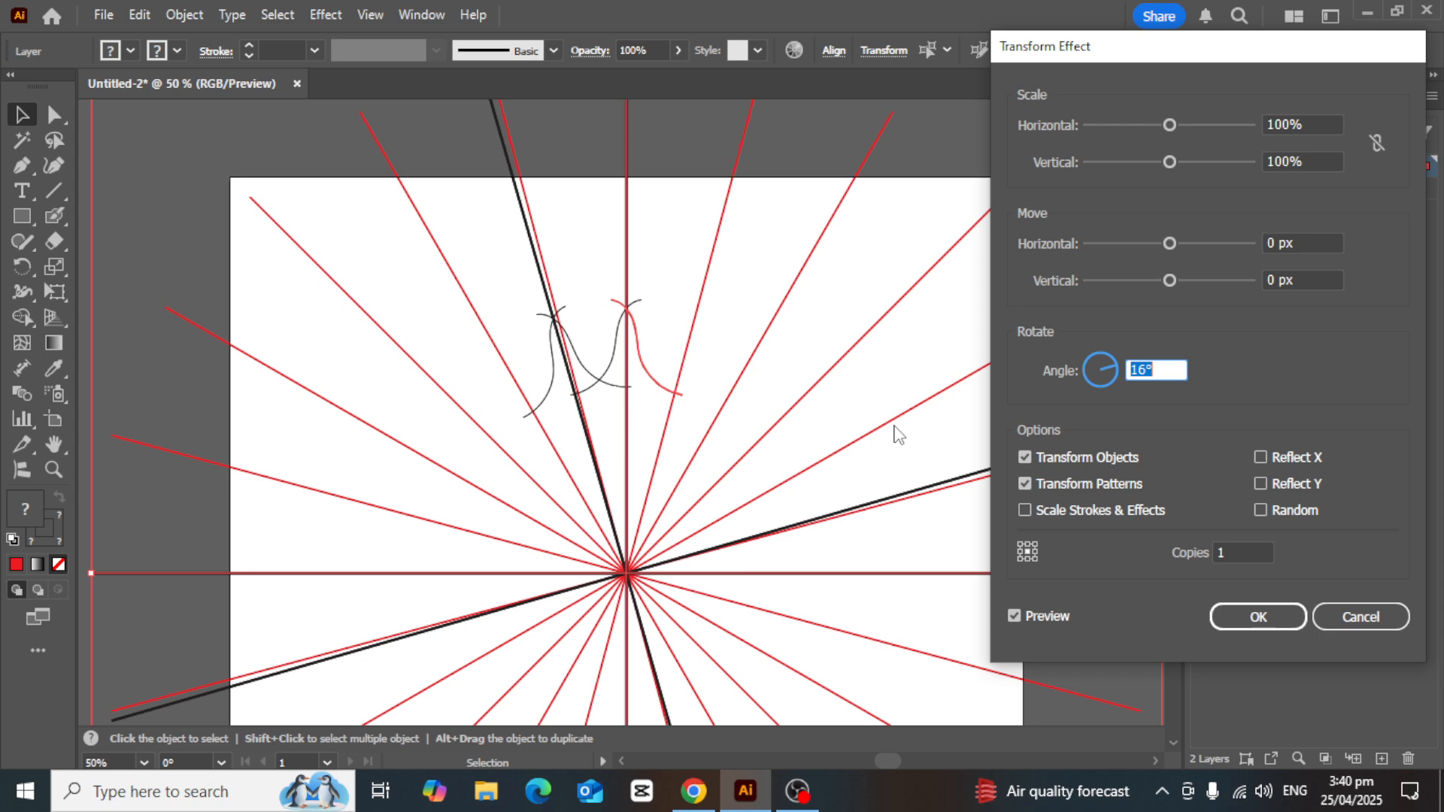
{"action": "key", "text": "Up"}
{"action": "key", "text": "Up"}
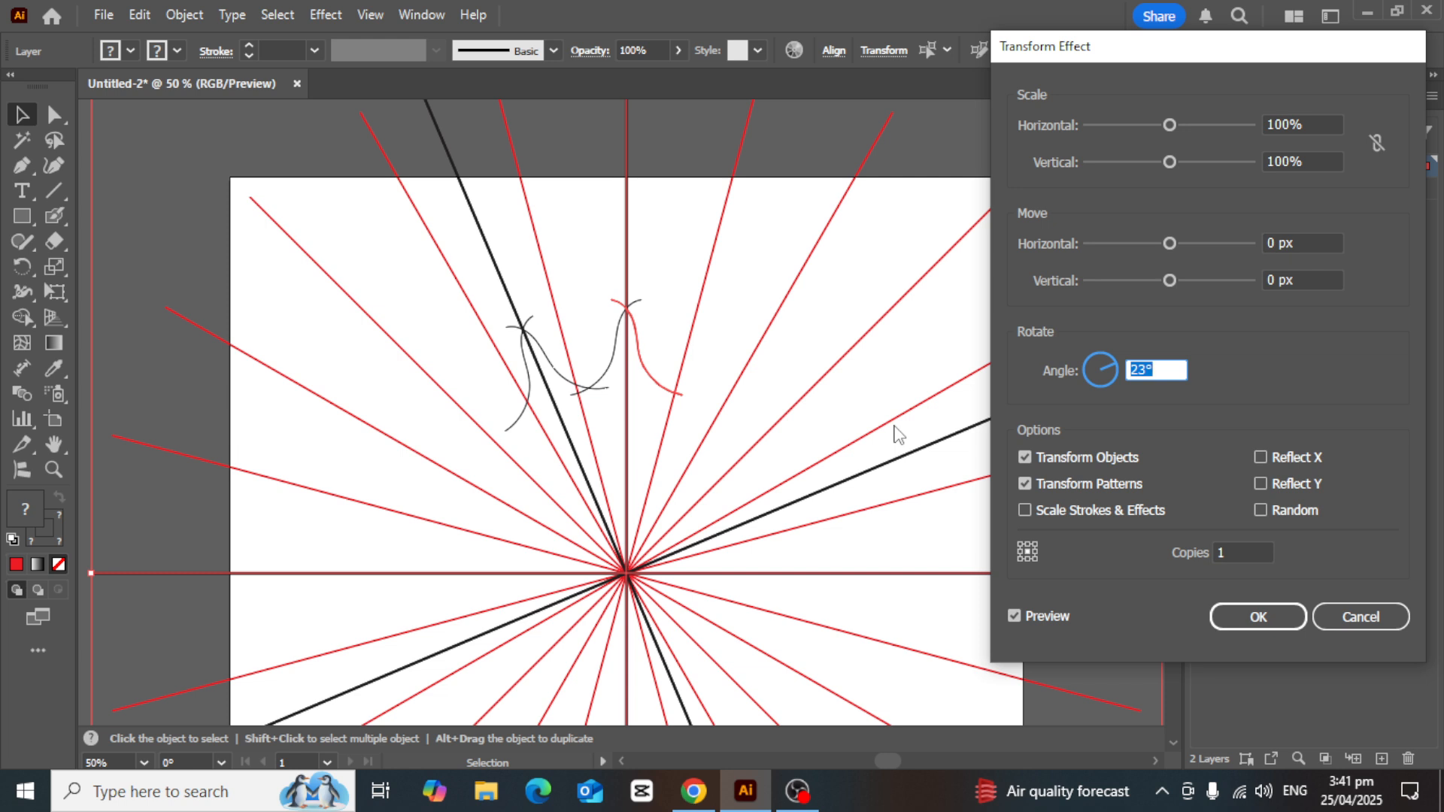
{"action": "key", "text": "Up"}
{"action": "key", "text": "Up"}
{"action": "key", "text": "Up"}
{"action": "key", "text": "Up"}
{"action": "key", "text": "Up"}
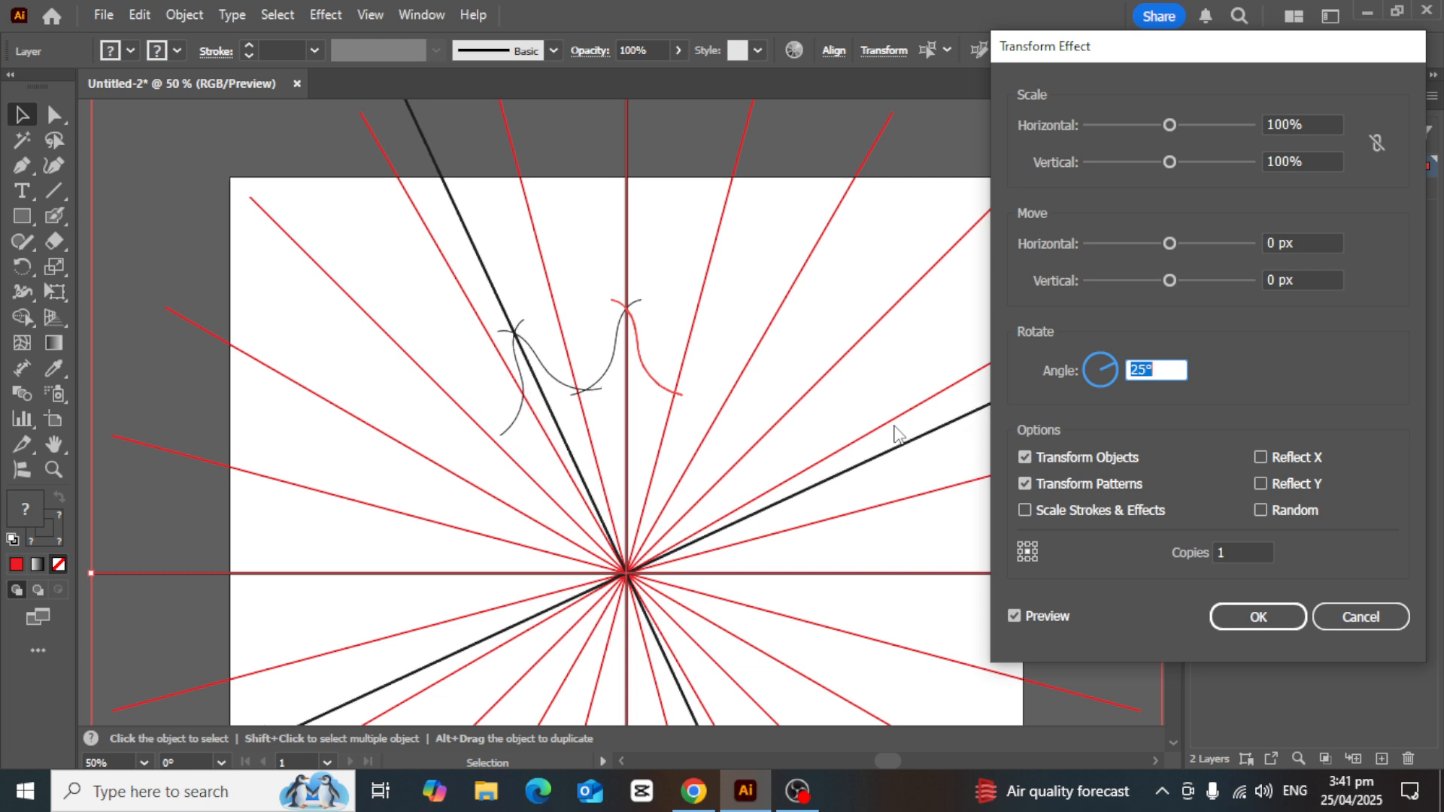
{"action": "key", "text": "Up"}
{"action": "key", "text": "Up"}
{"action": "key", "text": "Up"}
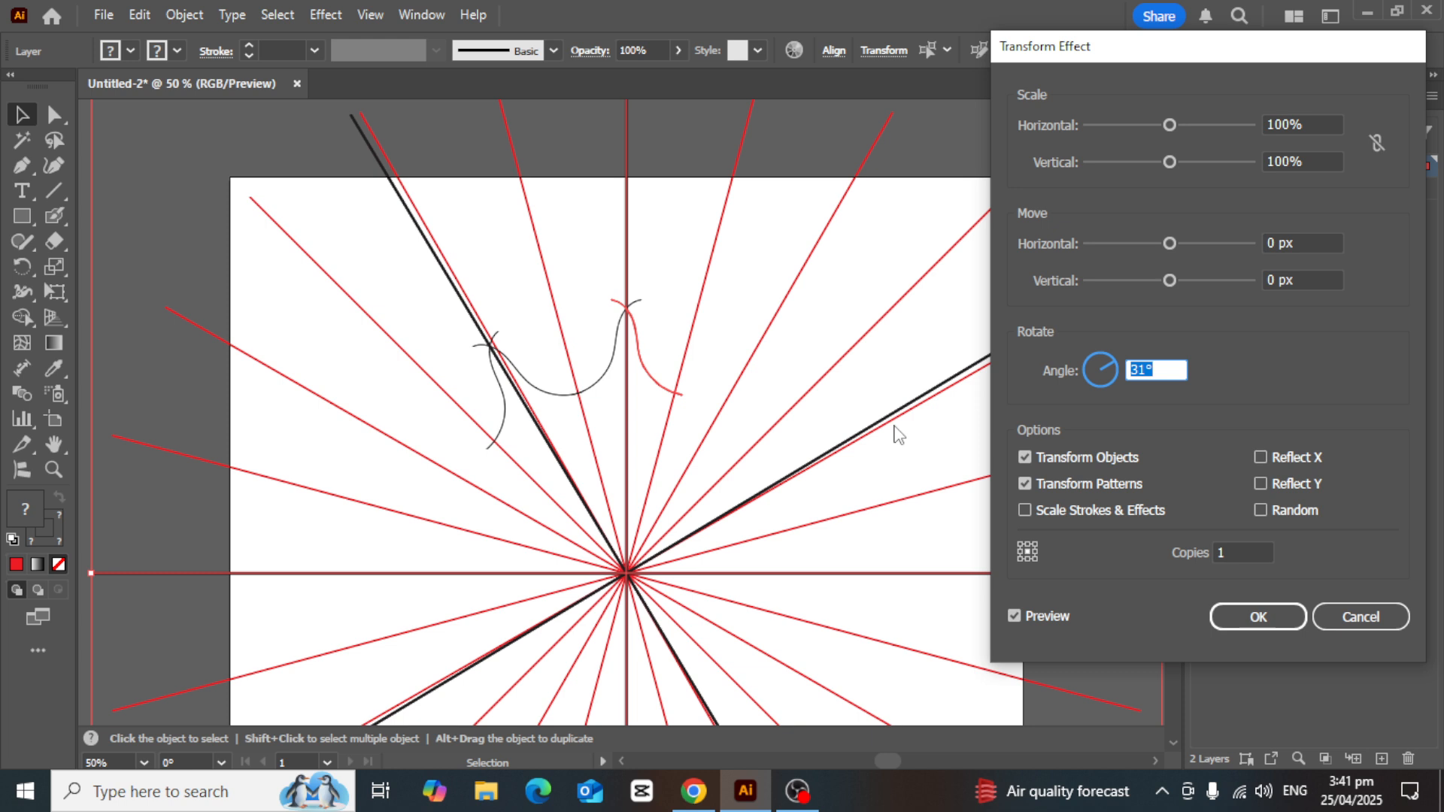
{"action": "key", "text": "Down"}
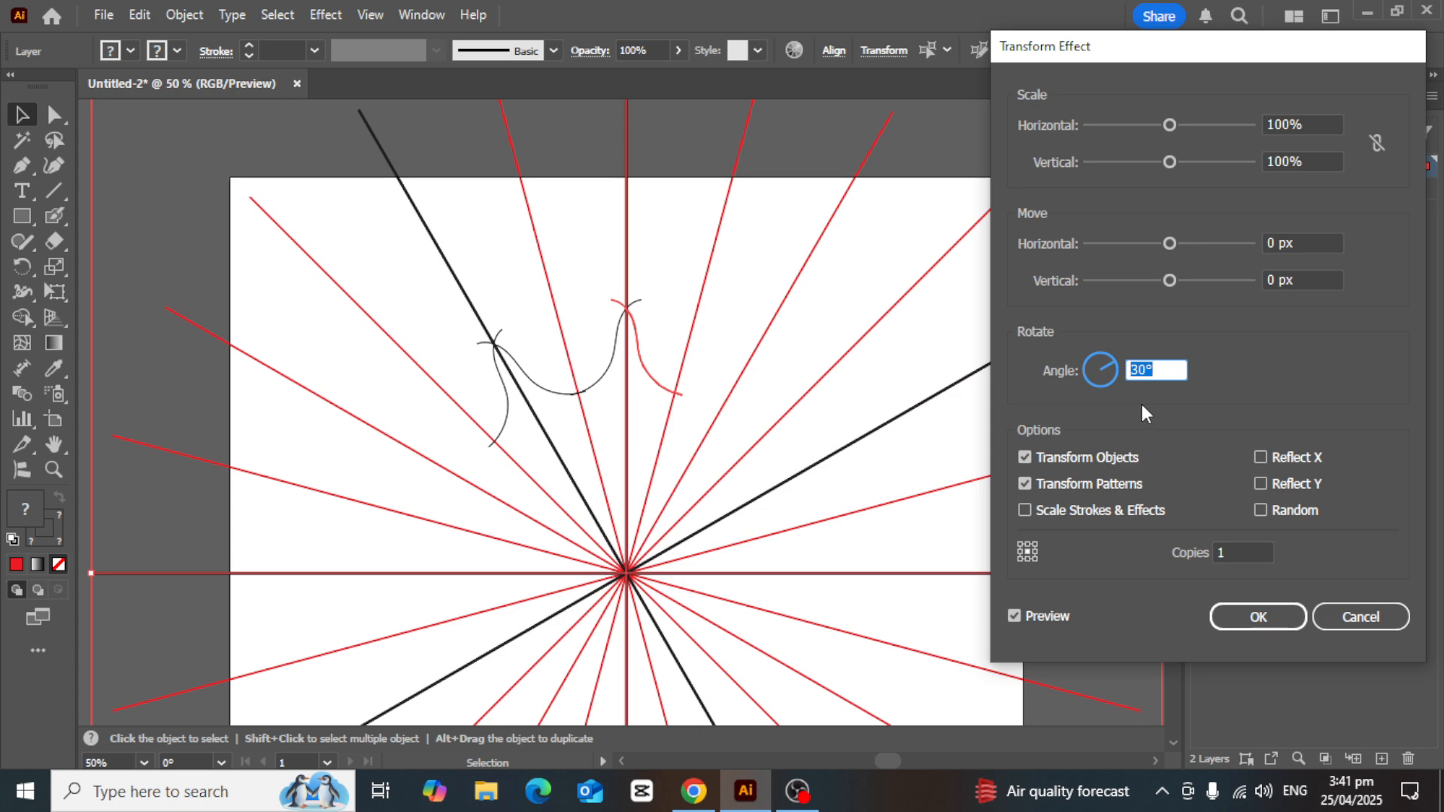
{"action": "left_click", "coordinate": [558, 388]}
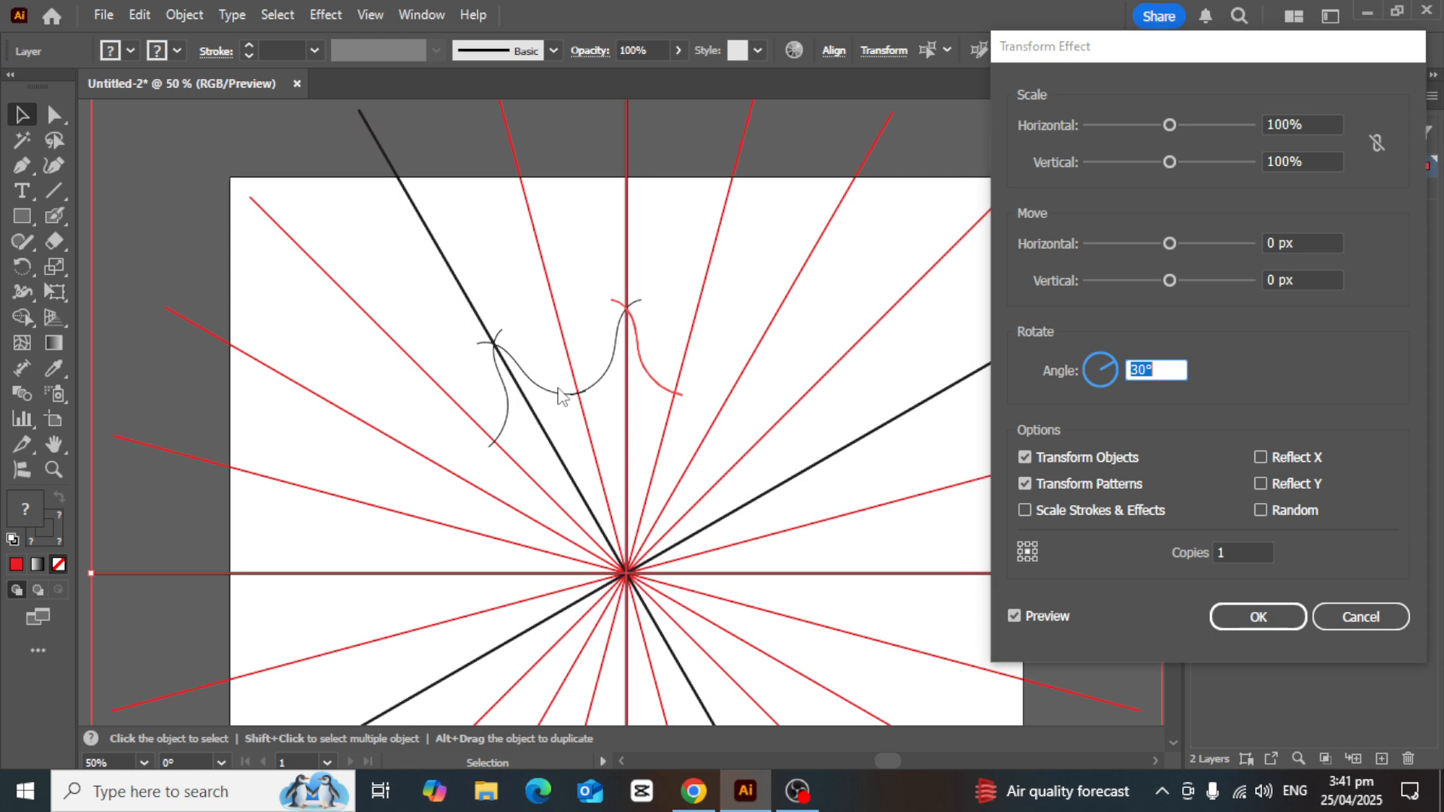
Try rotation angles between 26° and 31° for the second Transform effect, ending back at 30°
{"action": "key", "text": "Down"}
{"action": "key", "text": "Down"}
{"action": "key", "text": "Down"}
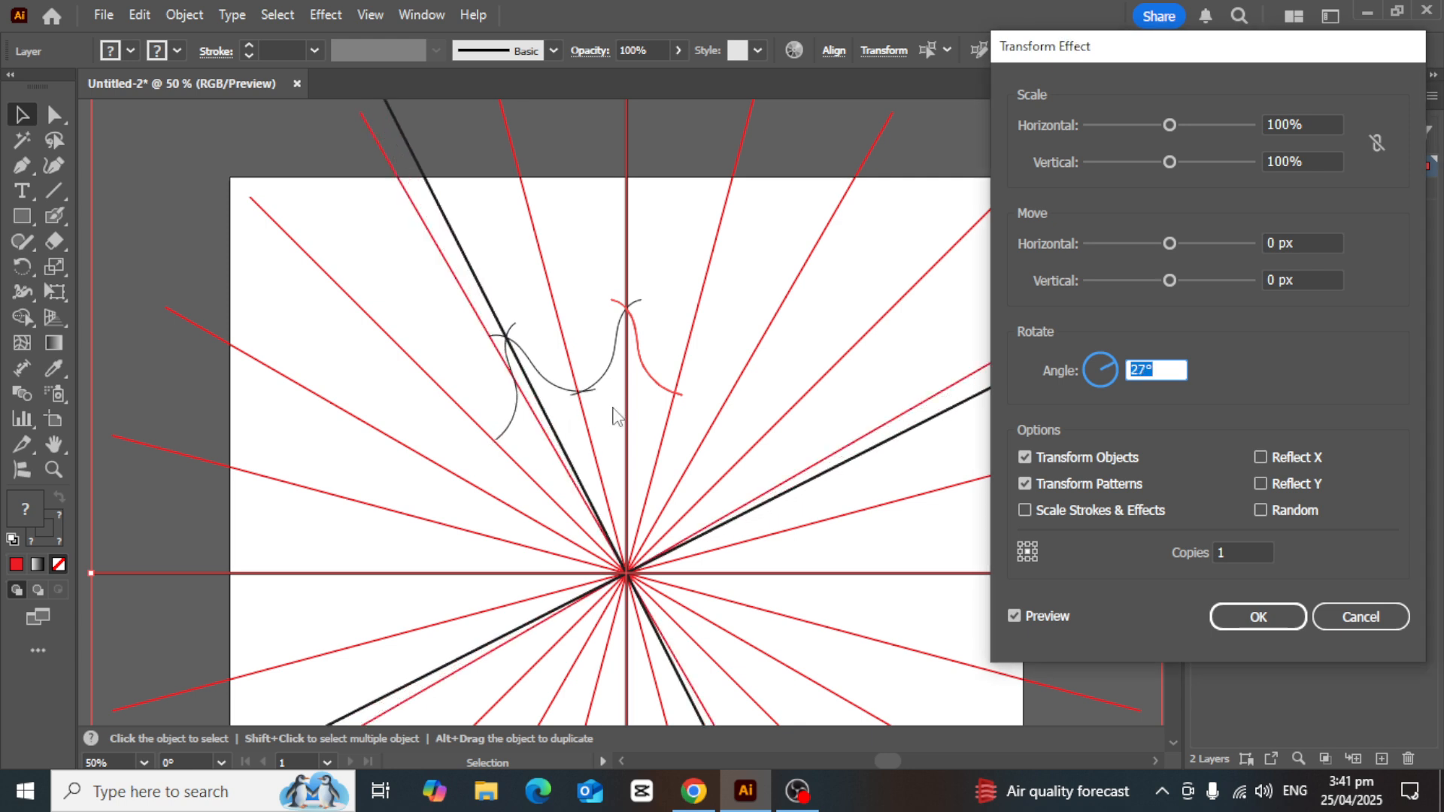
{"action": "key", "text": "Down"}
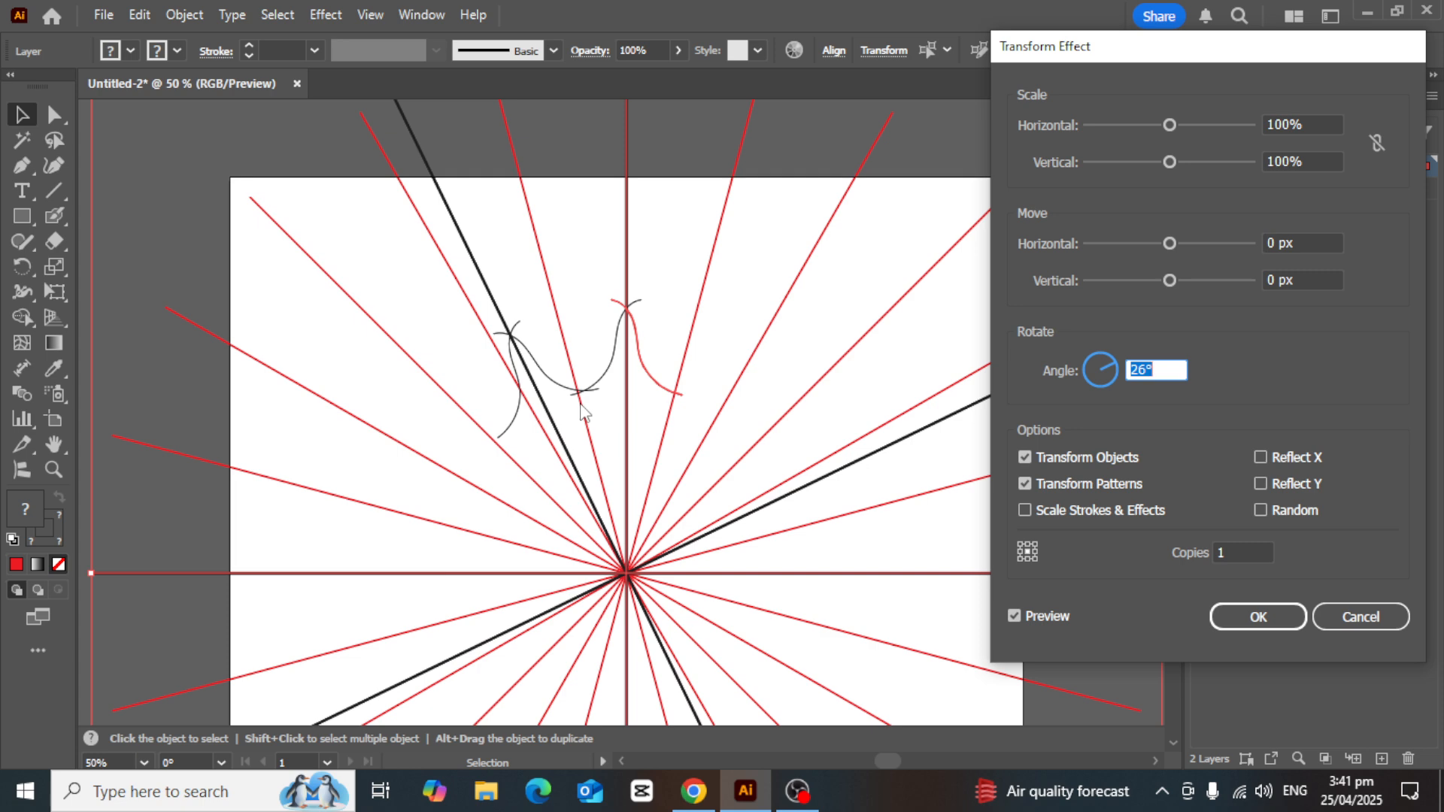
{"action": "key", "text": "Up"}
{"action": "key", "text": "Up"}
{"action": "key", "text": "Up"}
{"action": "key", "text": "Up"}
{"action": "key", "text": "Up"}
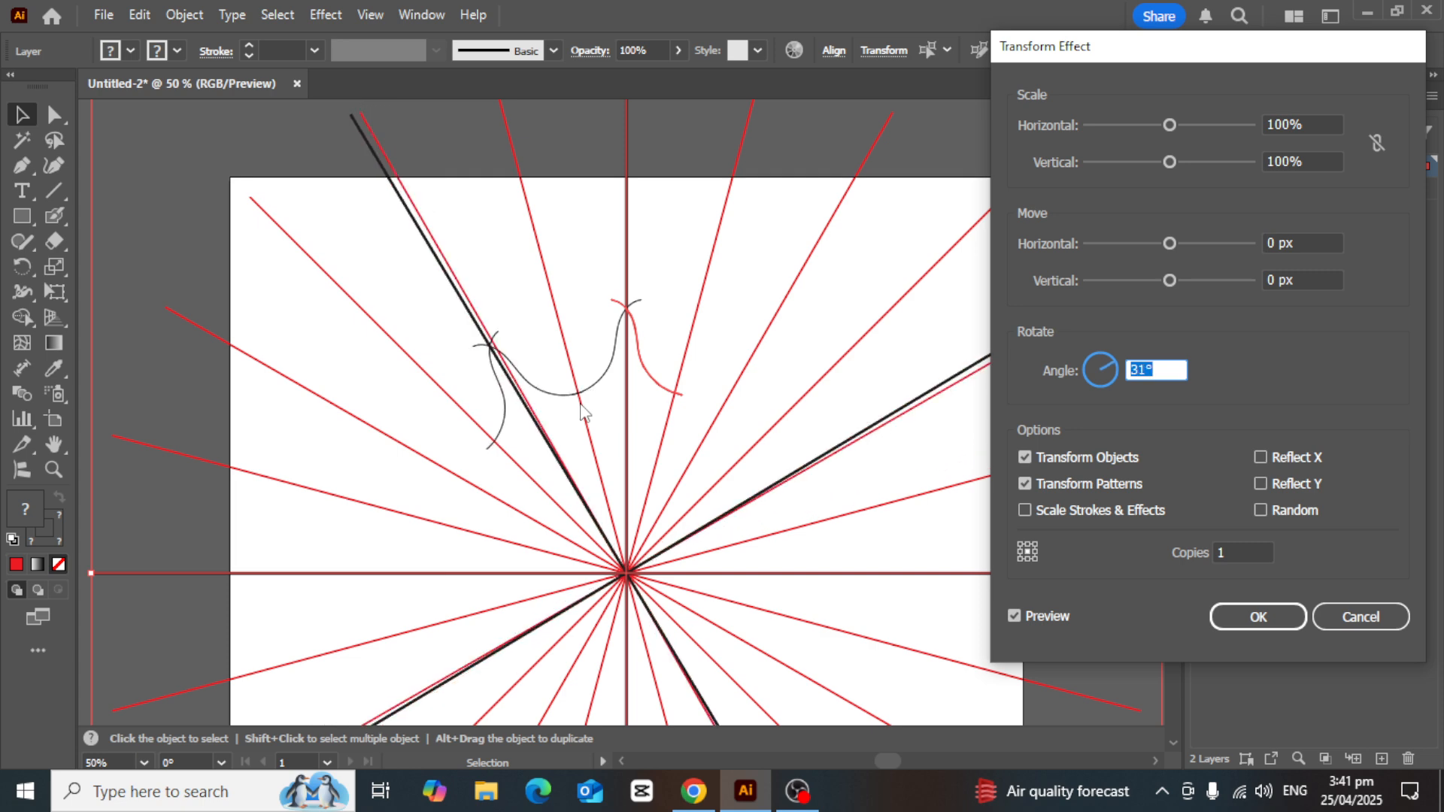
{"action": "key", "text": "Down"}
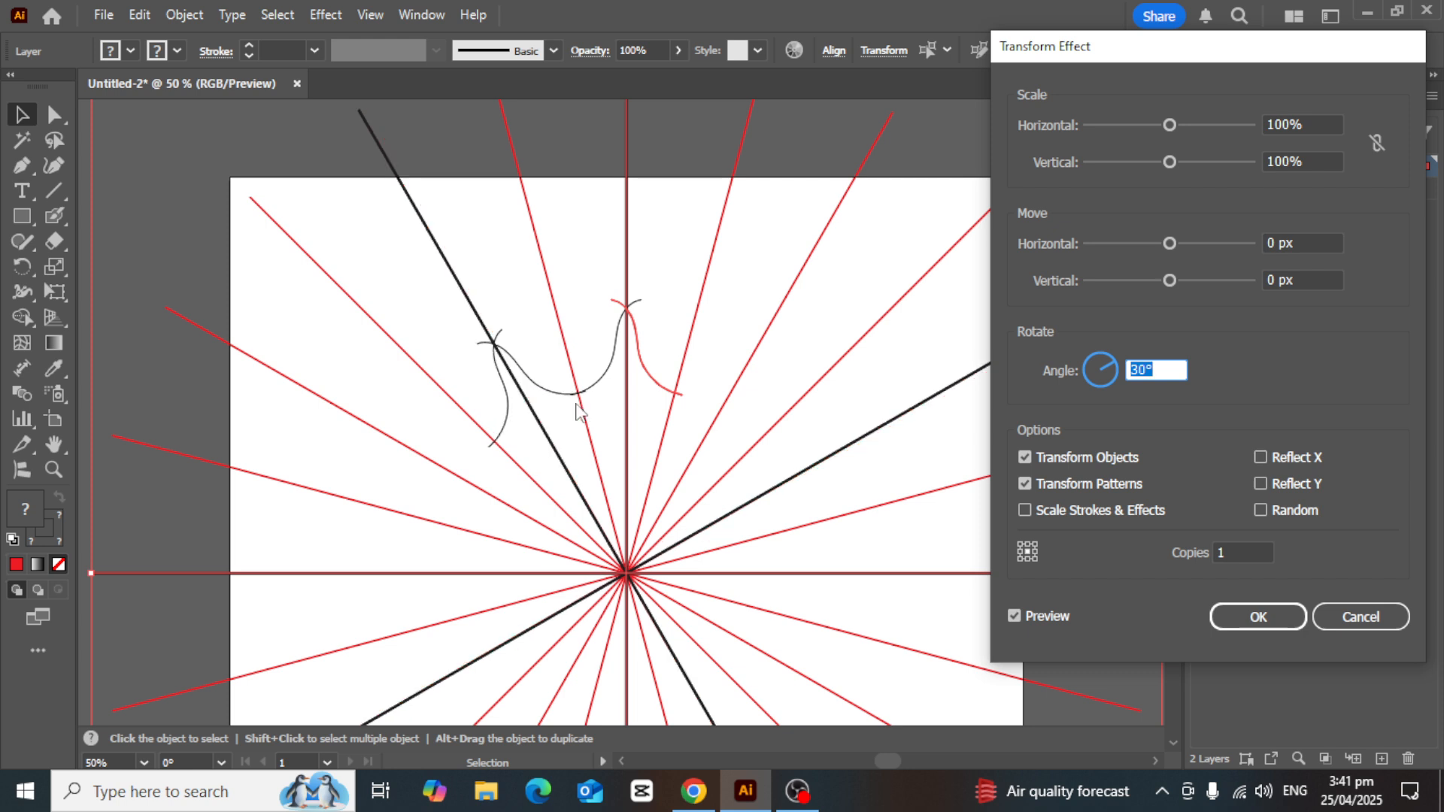
Set the second Transform effect to 11 copies, apply it to complete the full circle, and deselect the artwork
{"action": "left_click", "coordinate": [1235, 553]}
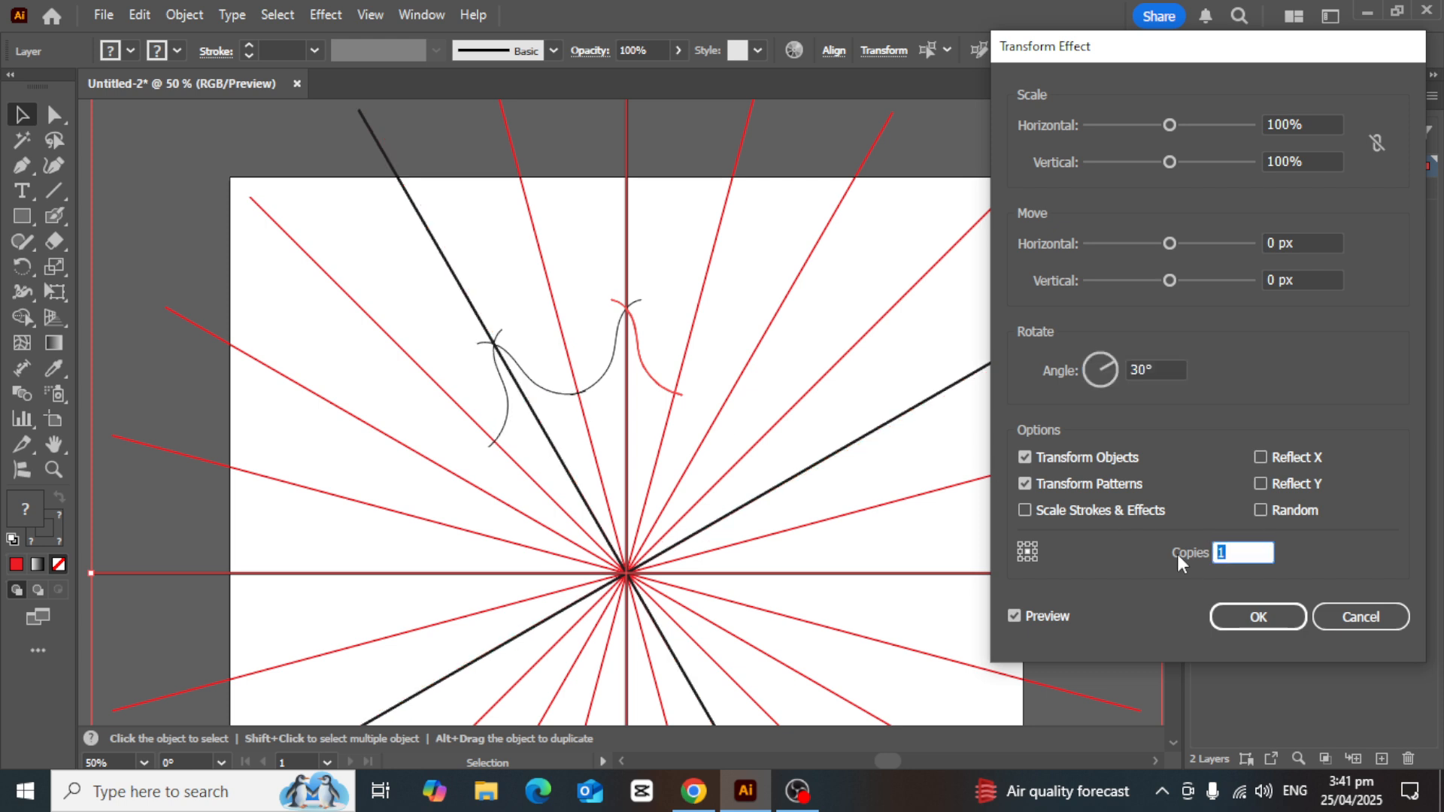
{"action": "key", "text": "Up"}
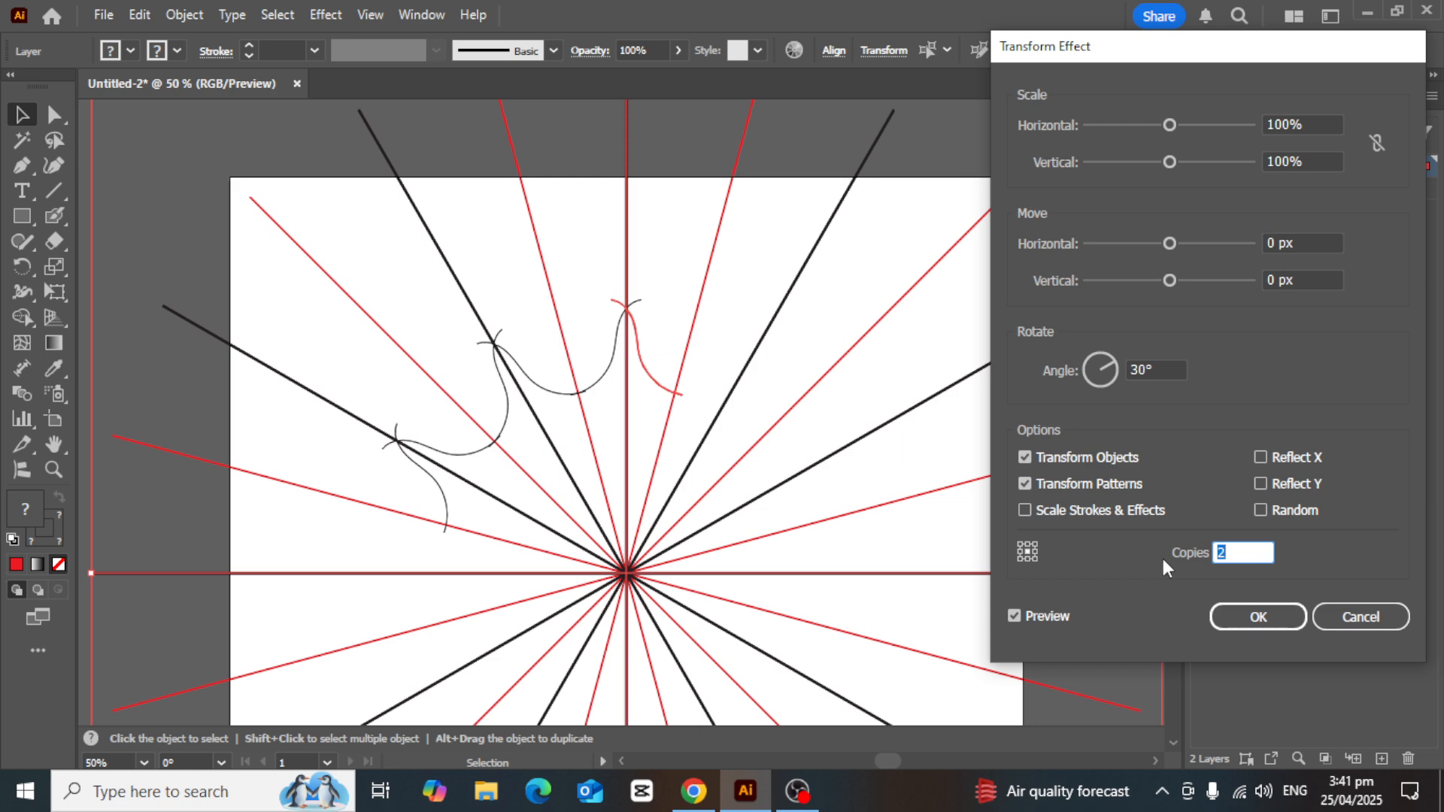
{"action": "key", "text": "Up"}
{"action": "key", "text": "Up"}
{"action": "key", "text": "Up"}
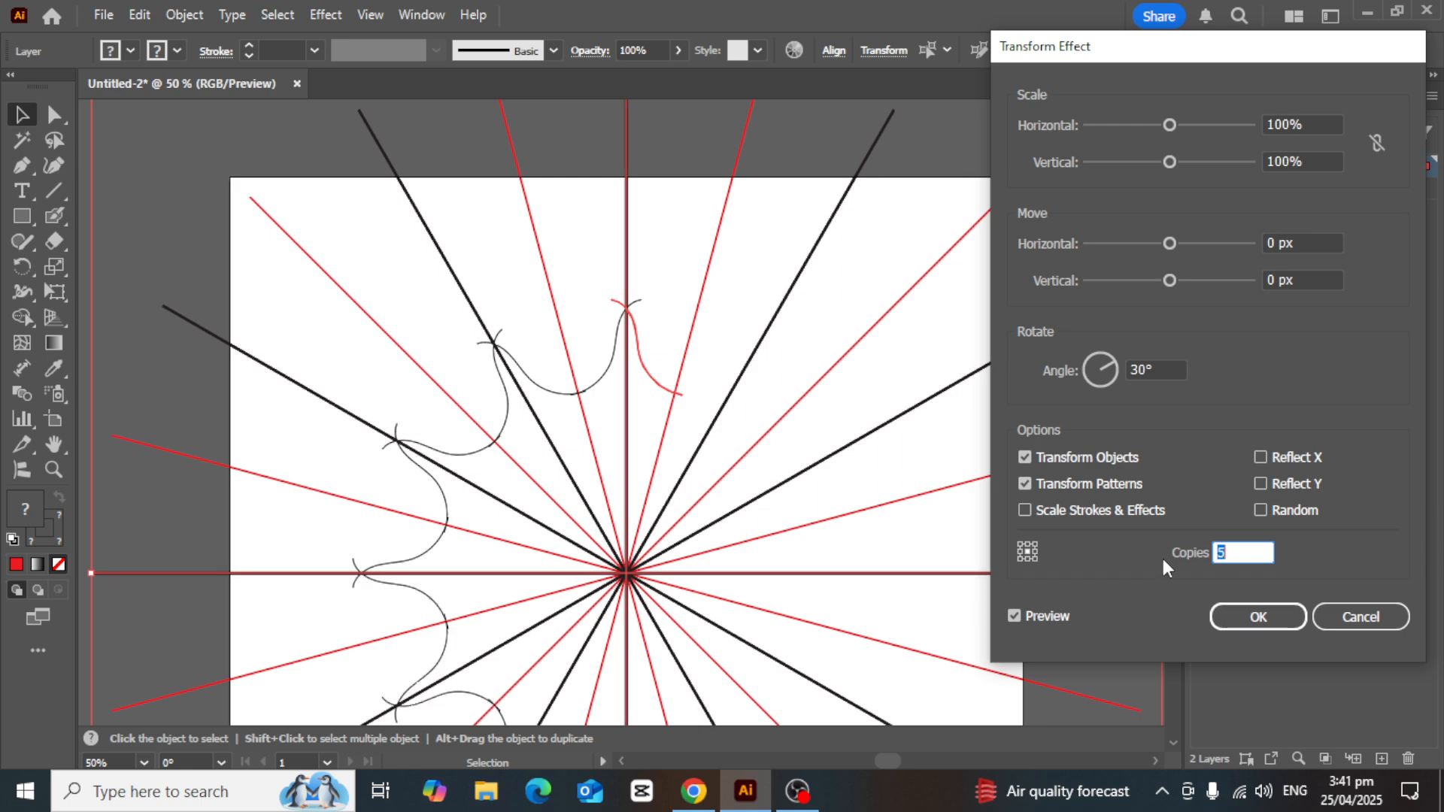
{"action": "key", "text": "Up"}
{"action": "key", "text": "Up"}
{"action": "key", "text": "Up"}
{"action": "key", "text": "Up"}
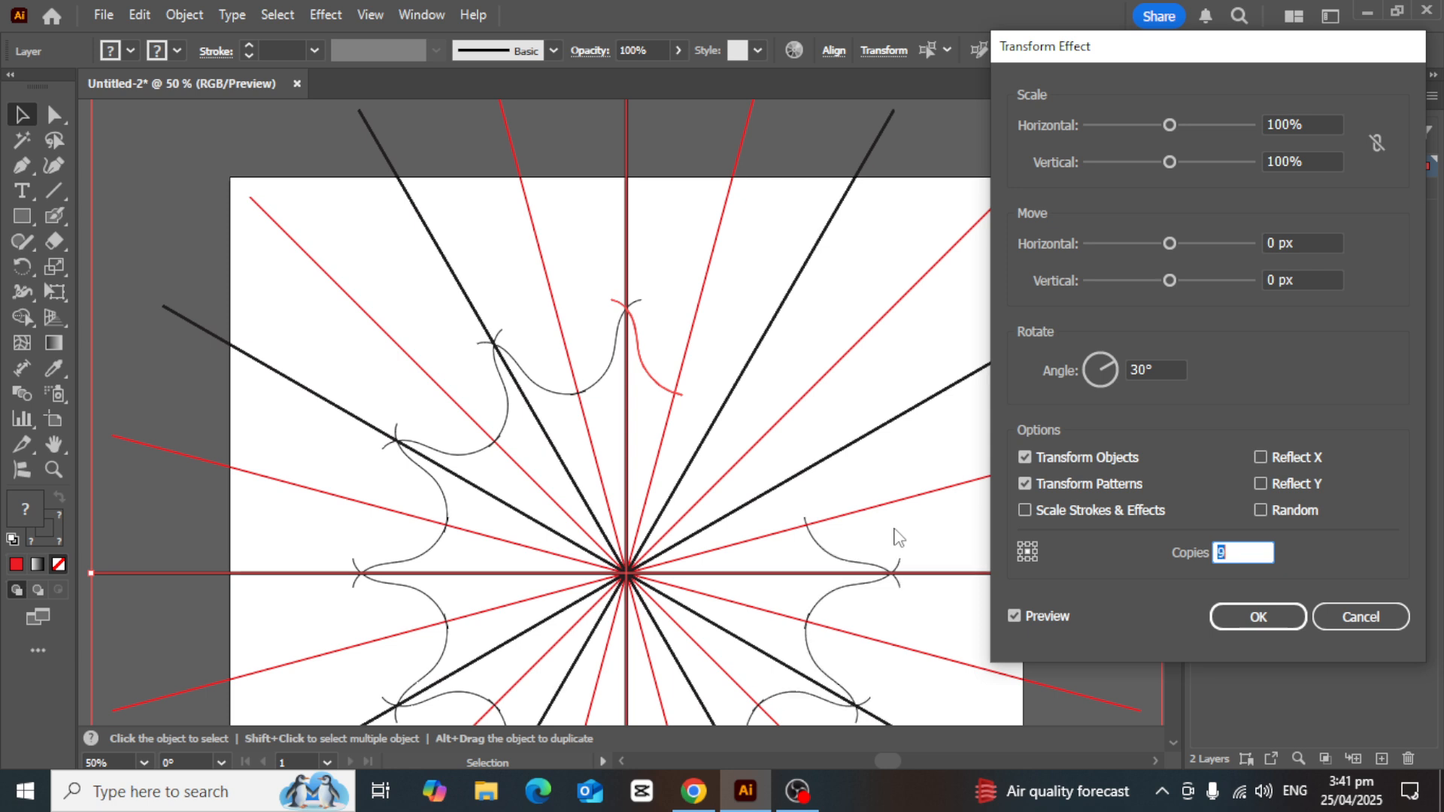
{"action": "key", "text": "Up"}
{"action": "key", "text": "Up"}
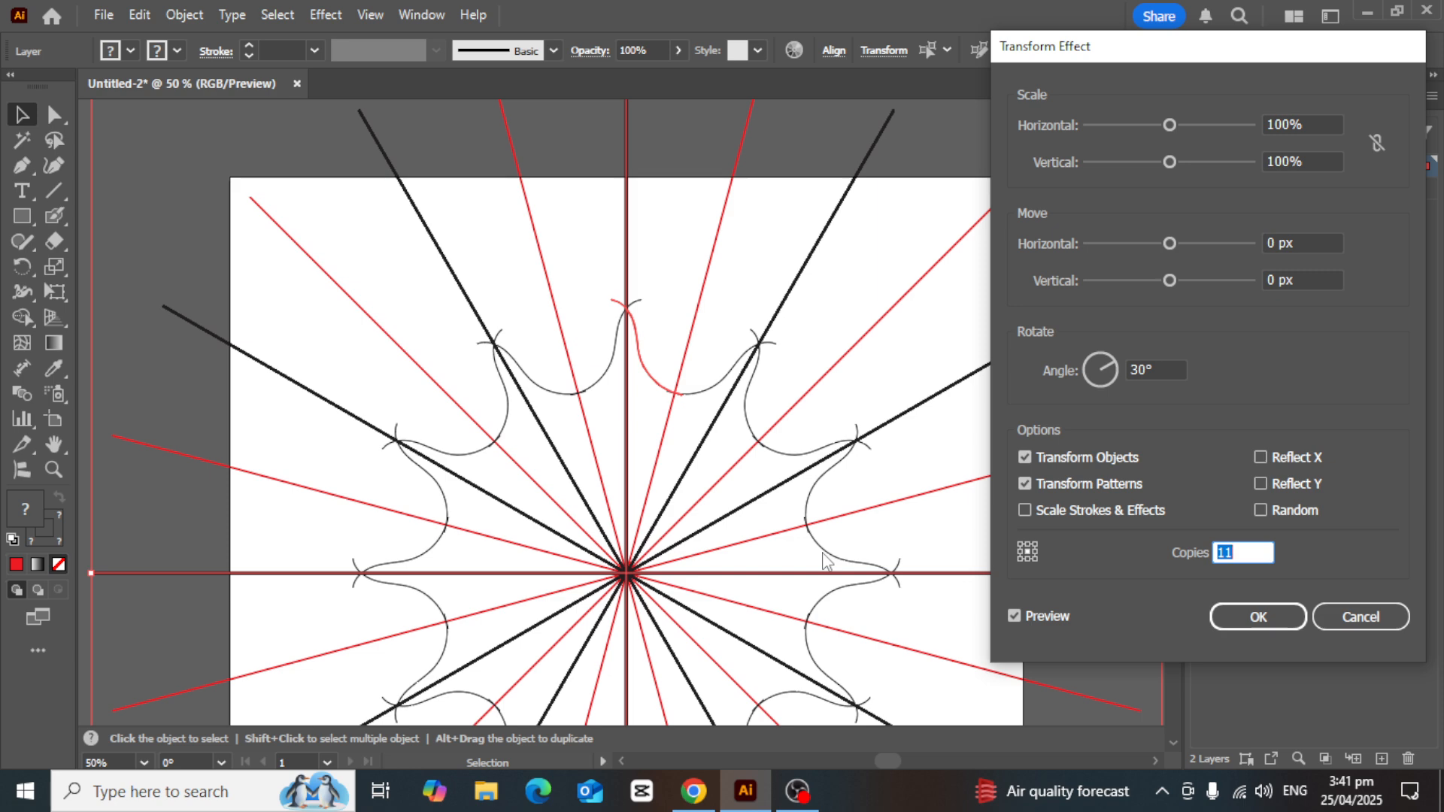
{"action": "left_click", "coordinate": [1250, 616]}
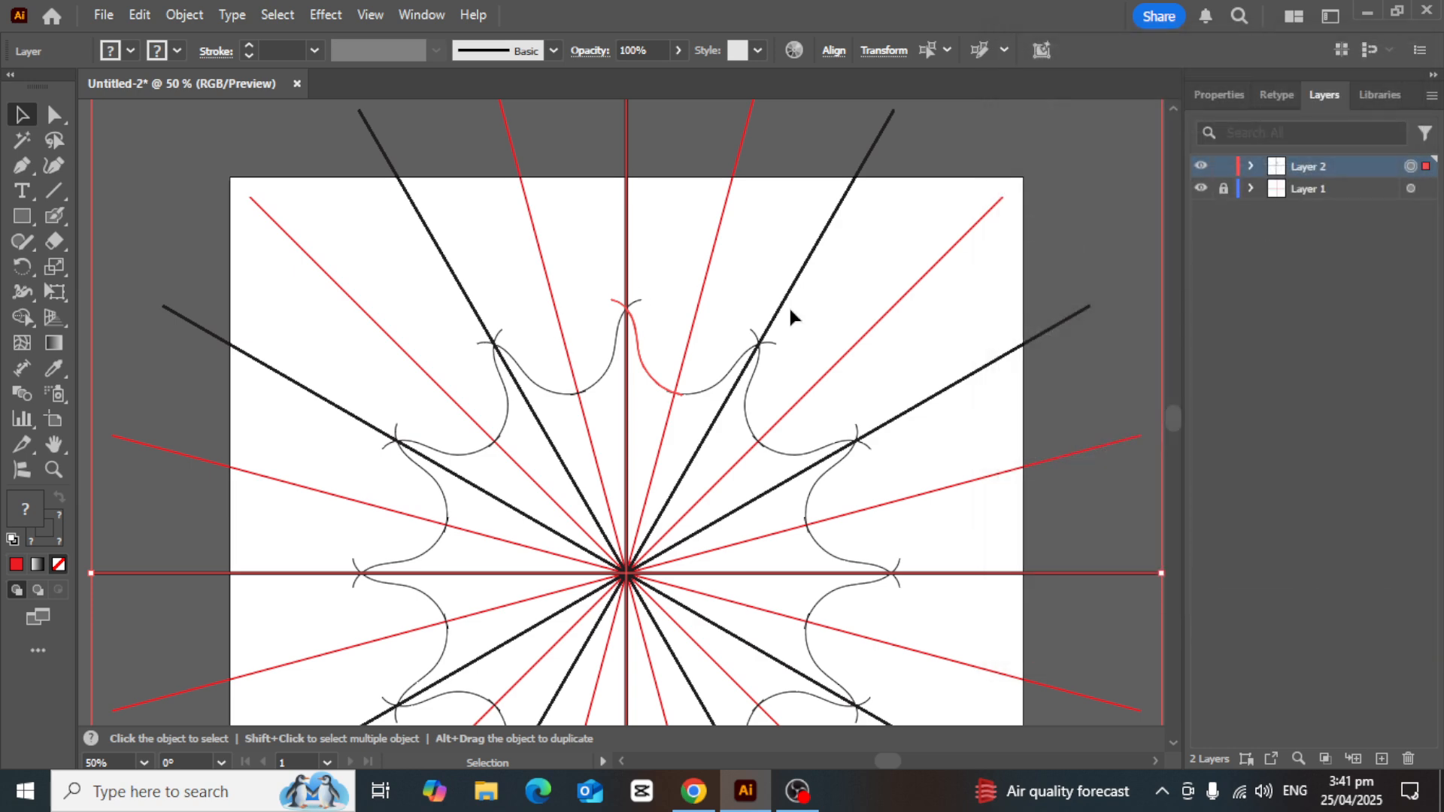
{"action": "scroll", "coordinate": [789, 305], "scroll_direction": "down", "scroll_amount": 2}
{"action": "left_click", "coordinate": [774, 365]}
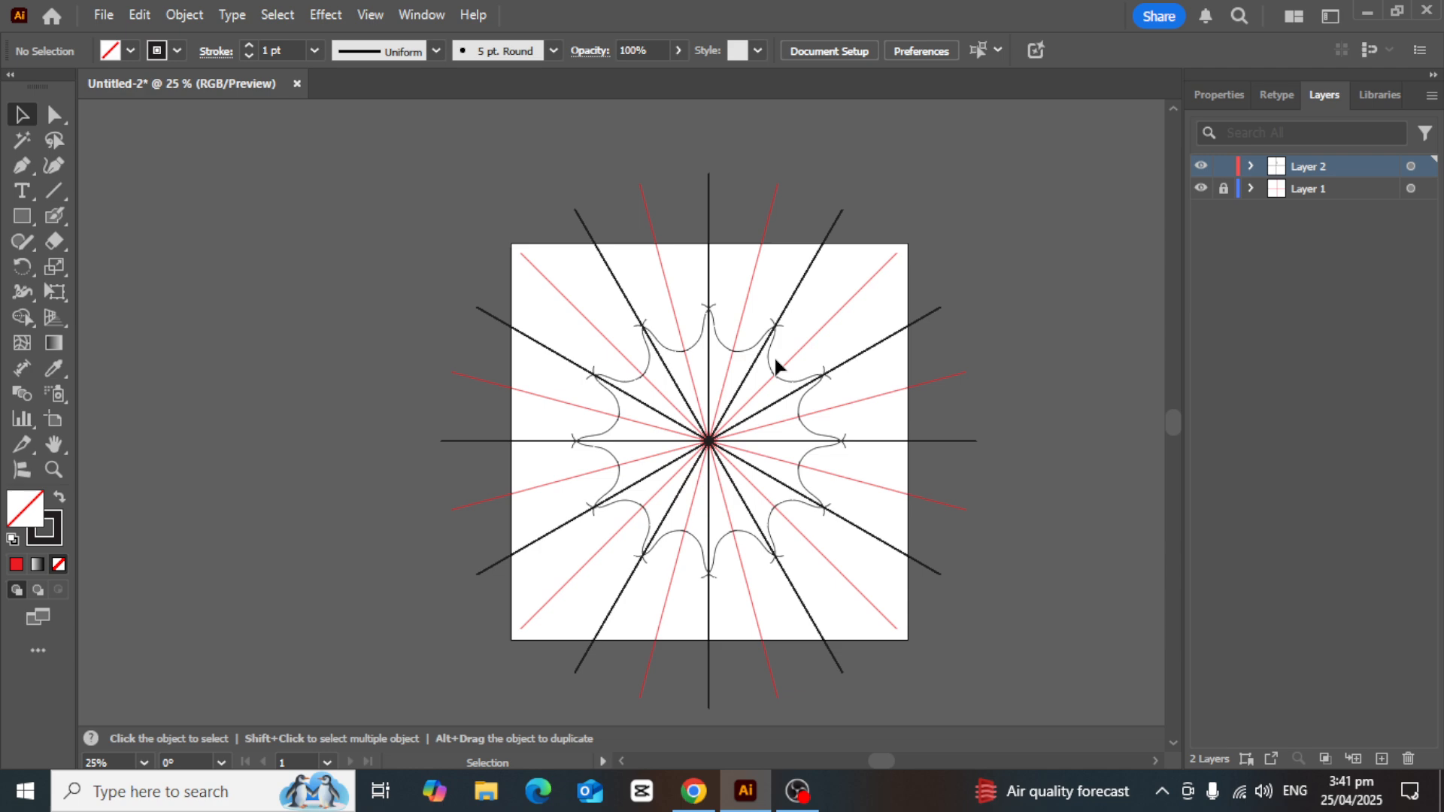
{"action": "scroll", "coordinate": [820, 346], "scroll_direction": "up", "scroll_amount": 1}
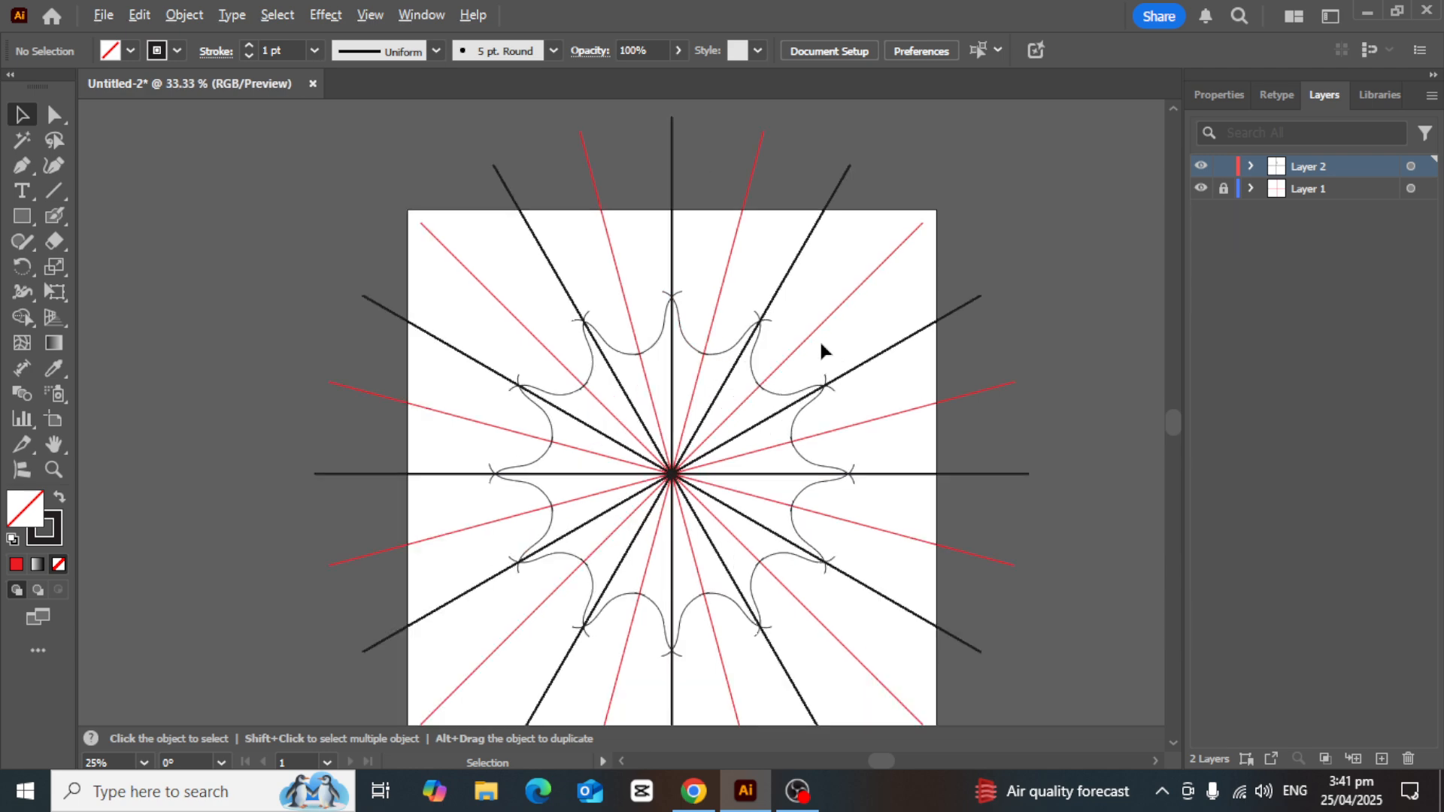
{"action": "scroll", "coordinate": [726, 308], "scroll_direction": "up", "scroll_amount": 3}
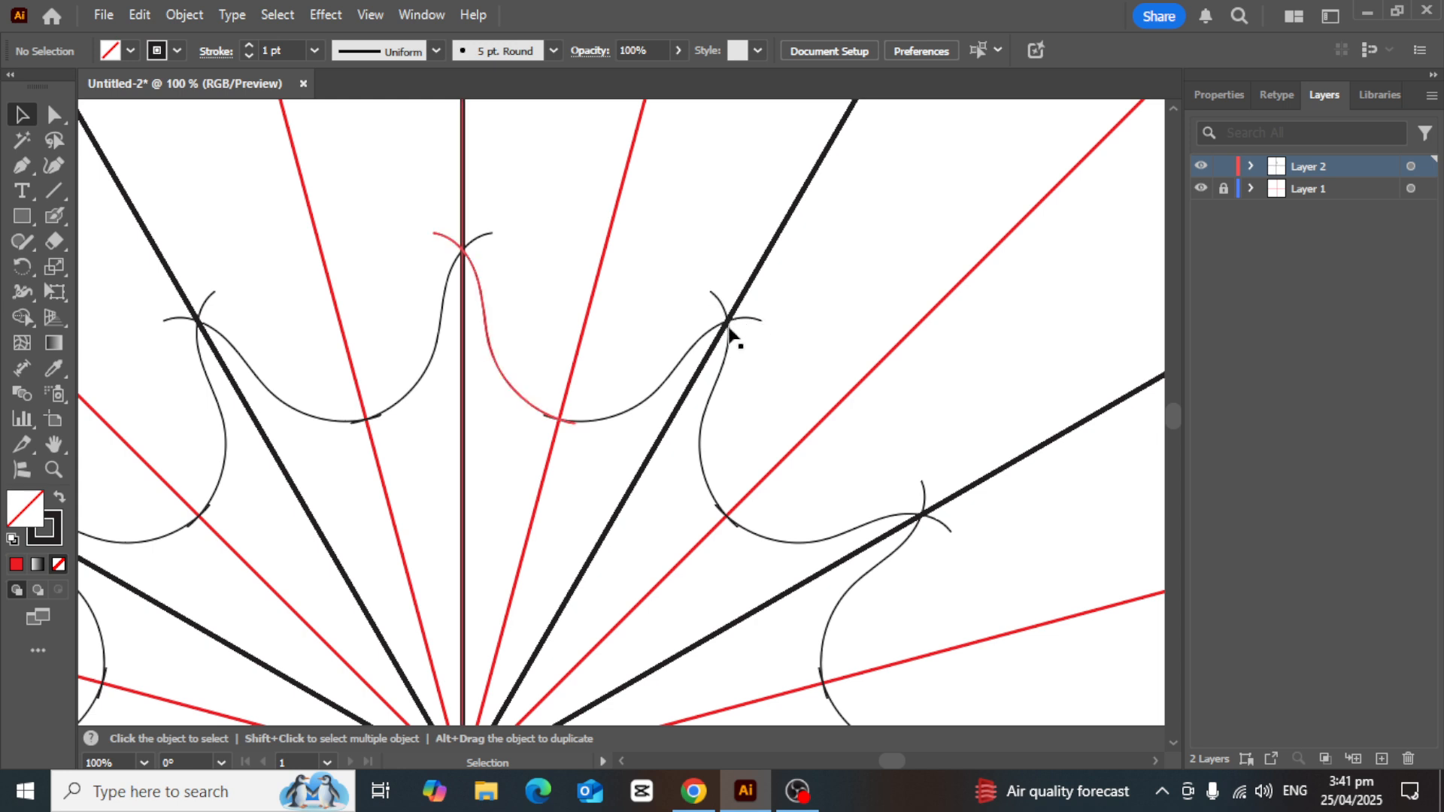
{"action": "scroll", "coordinate": [725, 309], "scroll_direction": "down", "scroll_amount": 2}
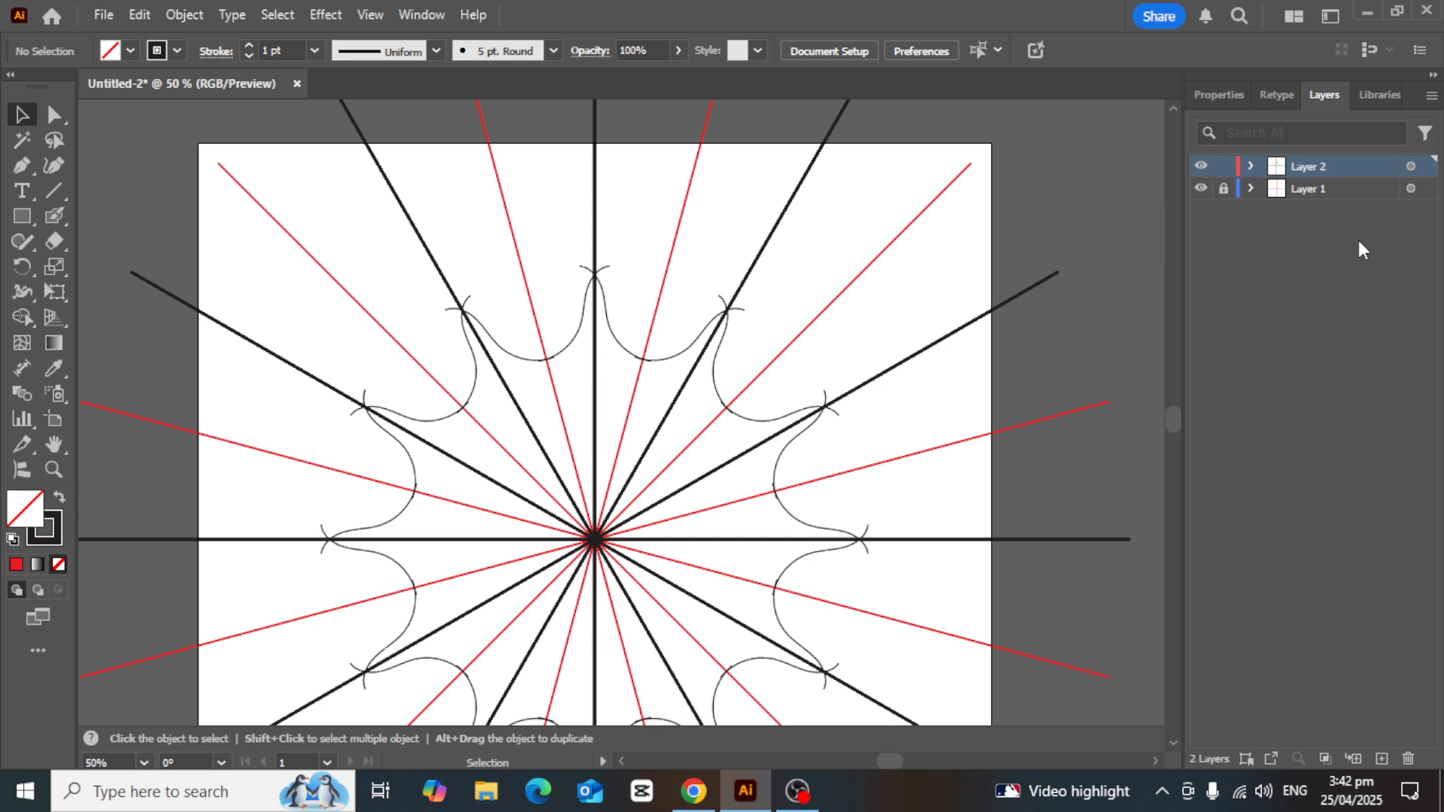
{"action": "left_click", "coordinate": [1412, 167]}
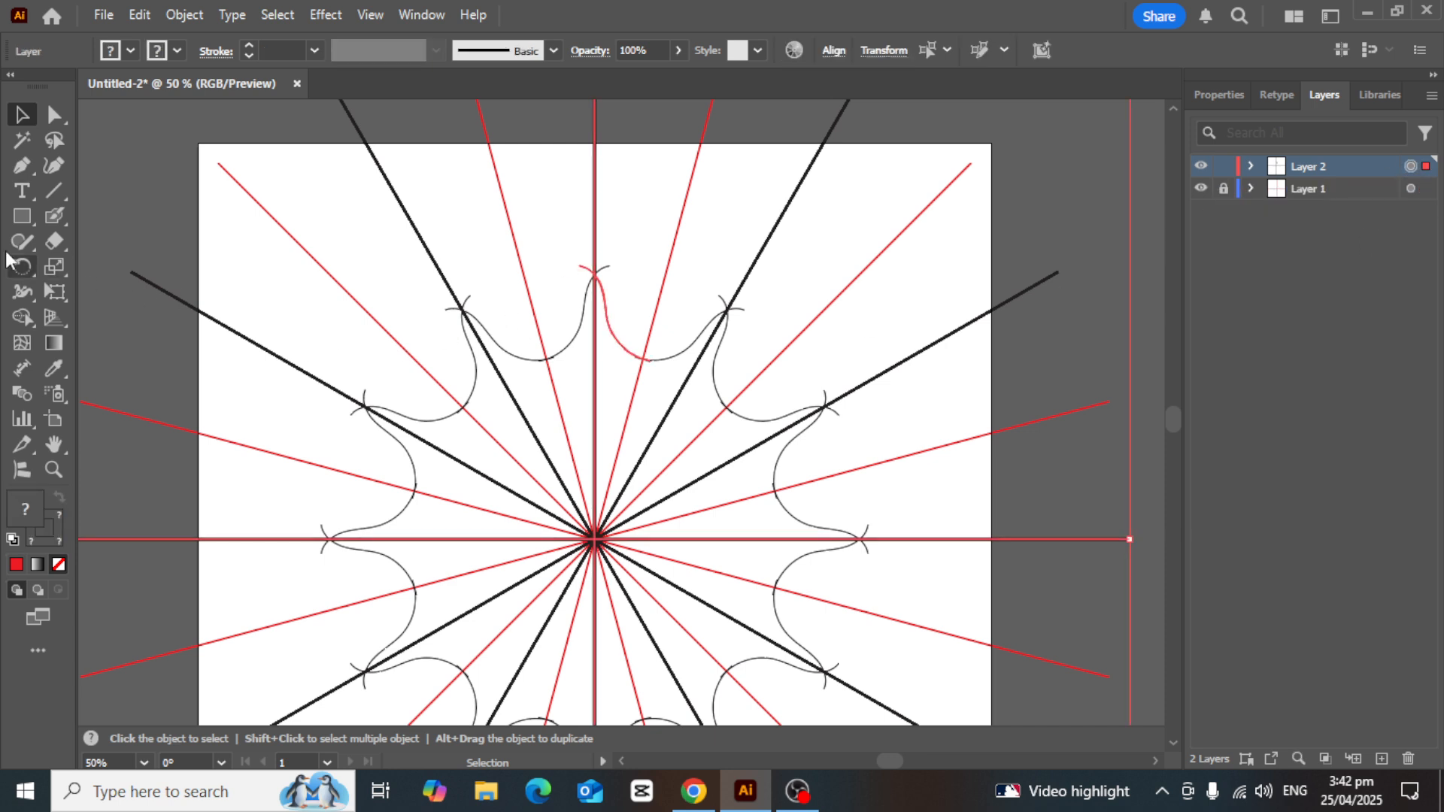
{"action": "left_click", "coordinate": [24, 215]}
{"action": "left_click", "coordinate": [22, 166]}
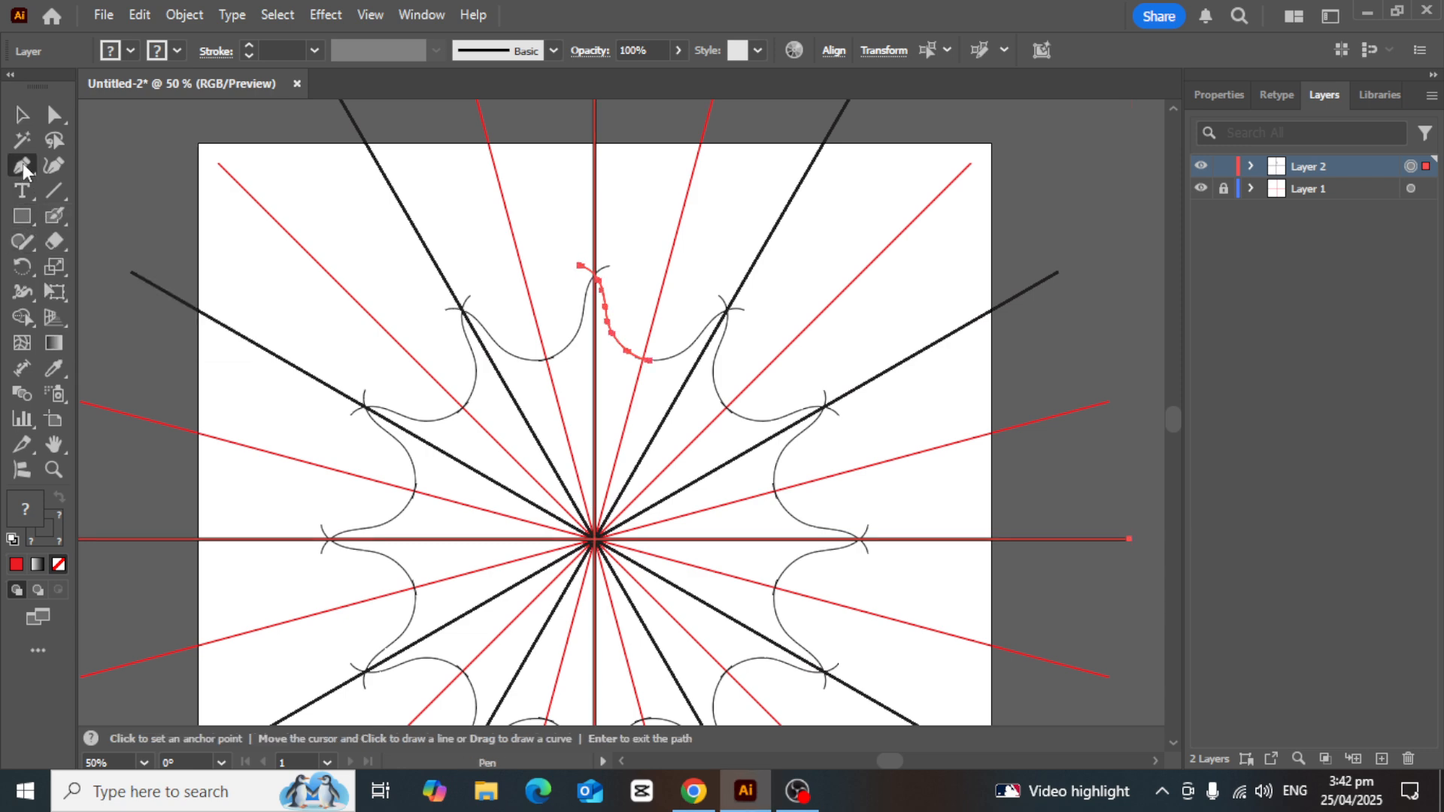
{"action": "scroll", "coordinate": [613, 229], "scroll_direction": "up", "scroll_amount": 1}
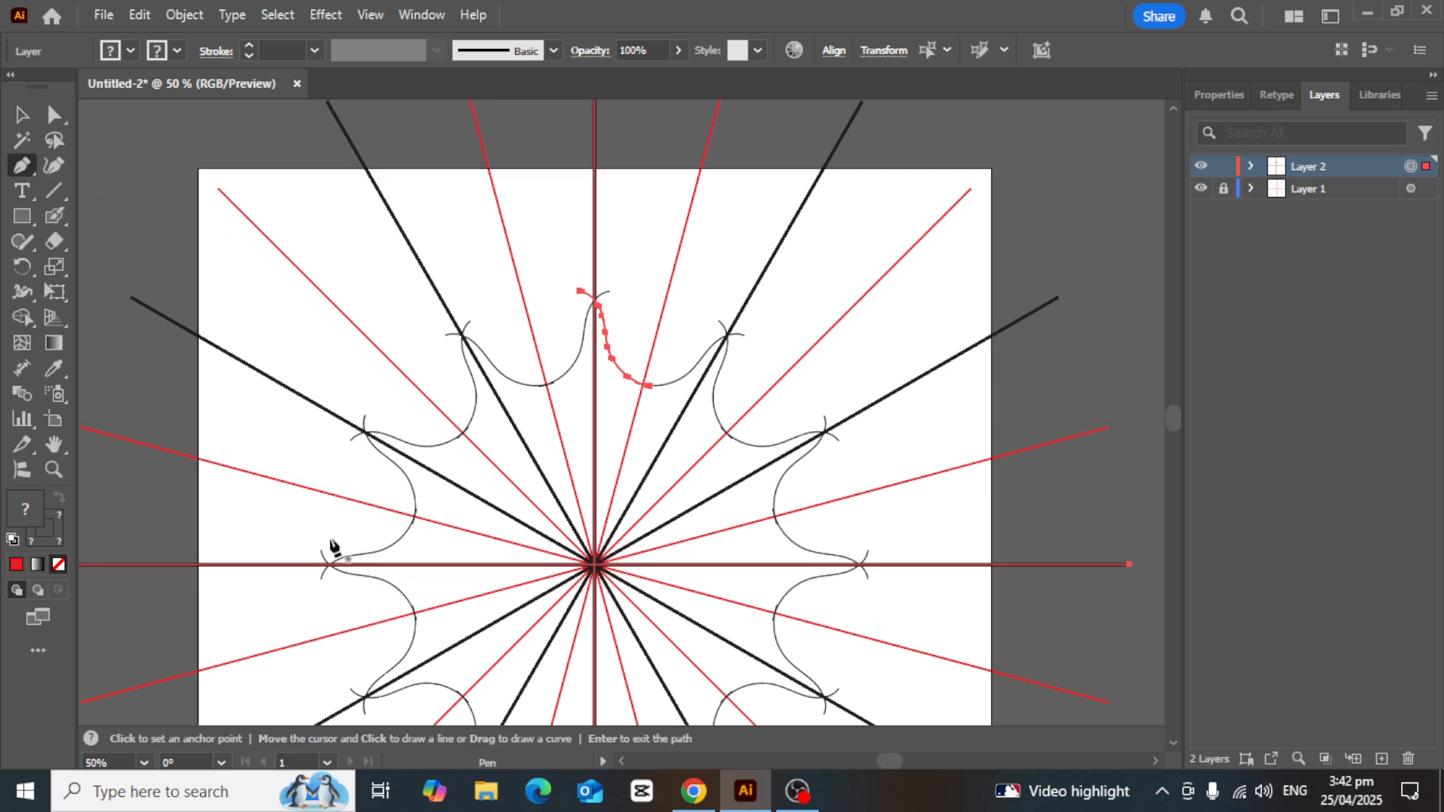
{"action": "left_click", "coordinate": [22, 114]}
{"action": "left_click", "coordinate": [116, 117]}
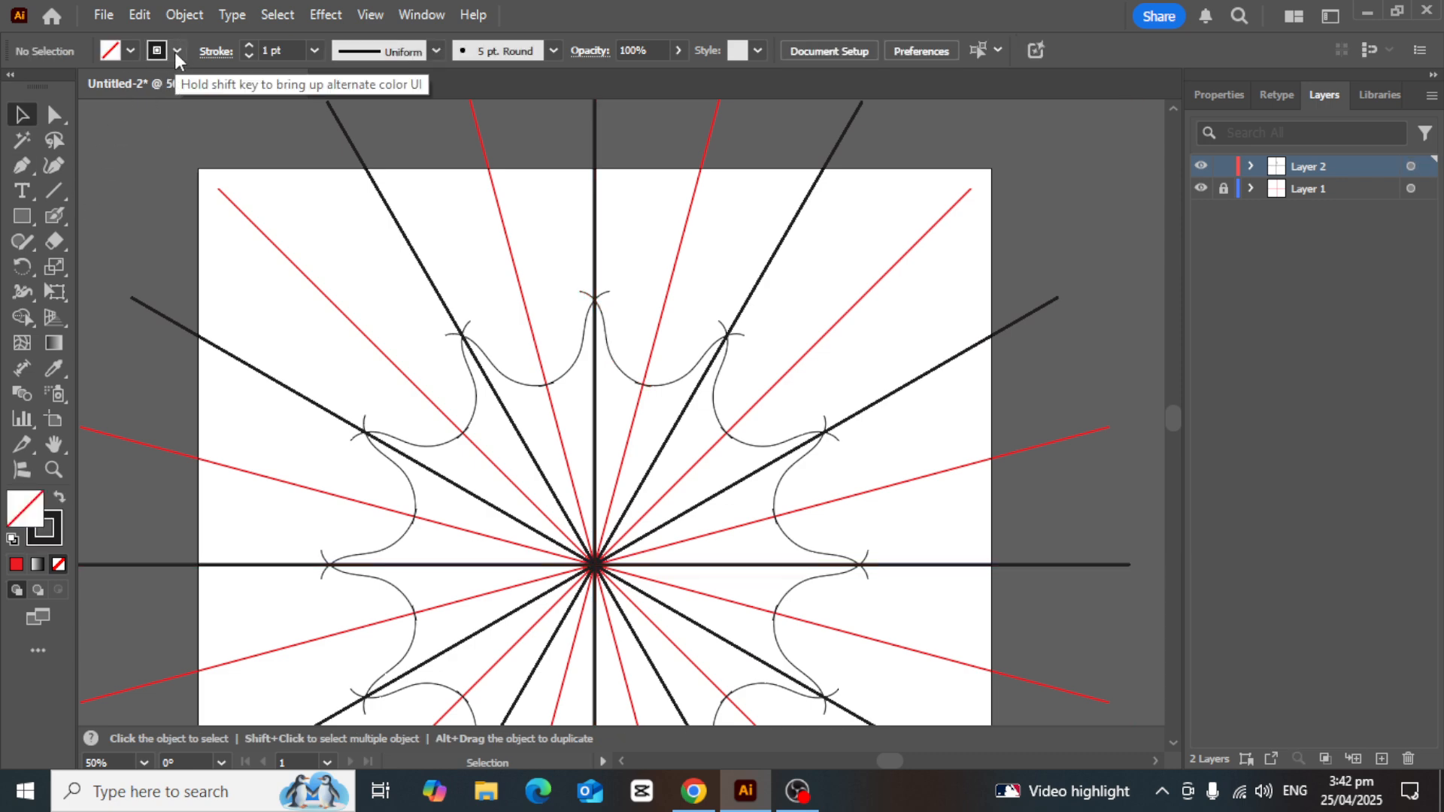
{"action": "left_click", "coordinate": [175, 52]}
{"action": "left_click", "coordinate": [175, 52]}
Draw a closed triangular wedge on Layer 2 with the Pen tool, from the centre up to the artboard's edge, across to the first red guide and back
{"action": "left_click", "coordinate": [20, 167]}
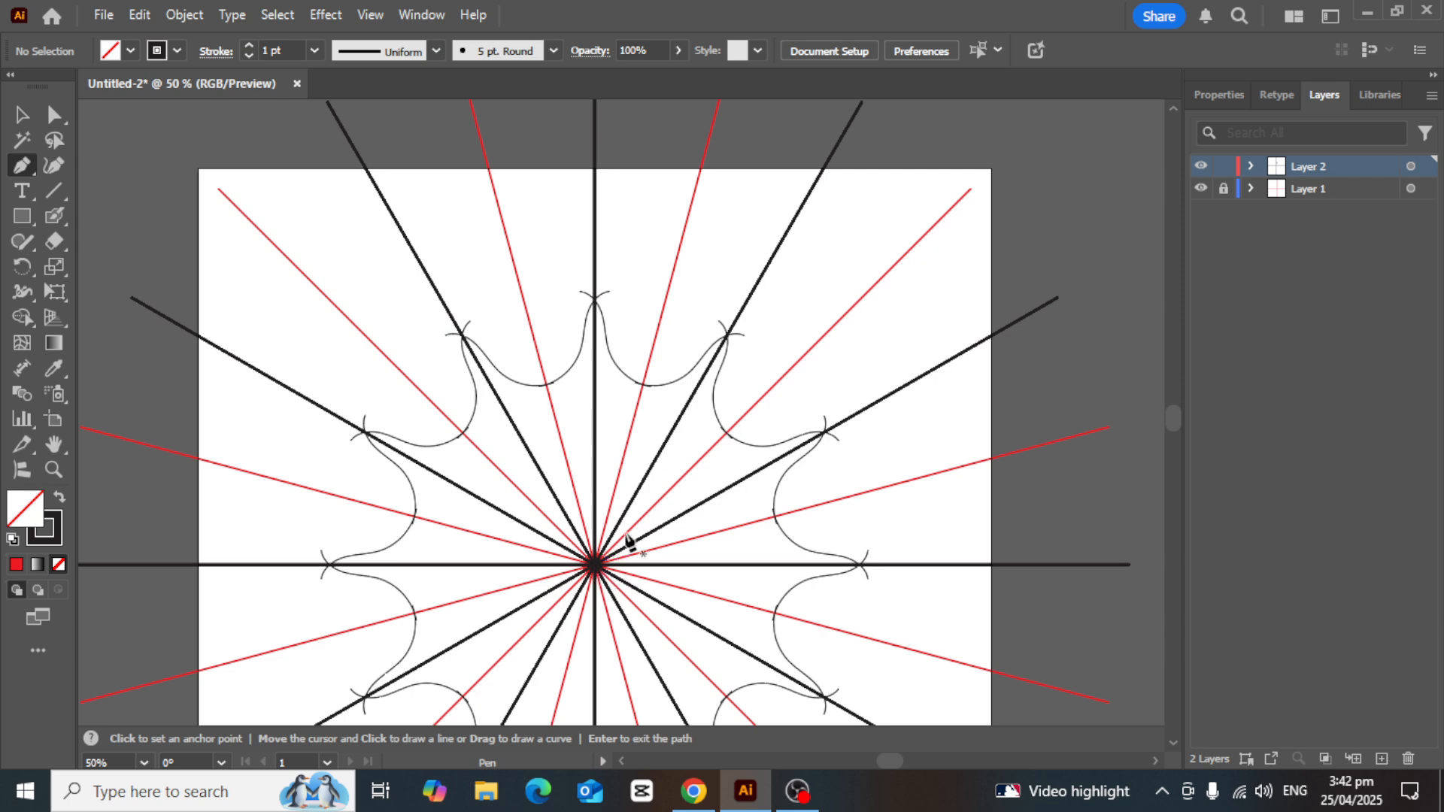
{"action": "left_click", "coordinate": [1410, 165]}
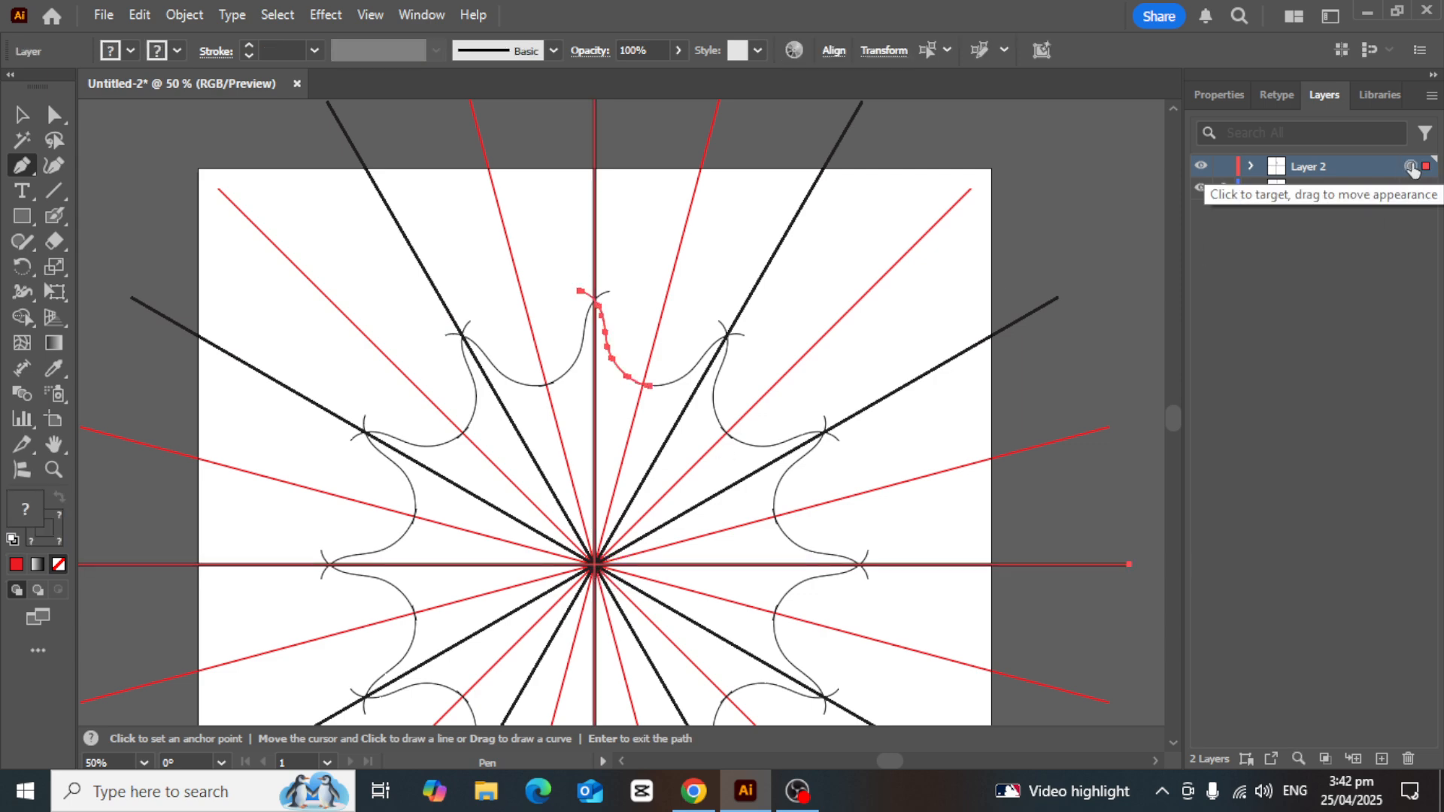
{"action": "left_click", "coordinate": [595, 565]}
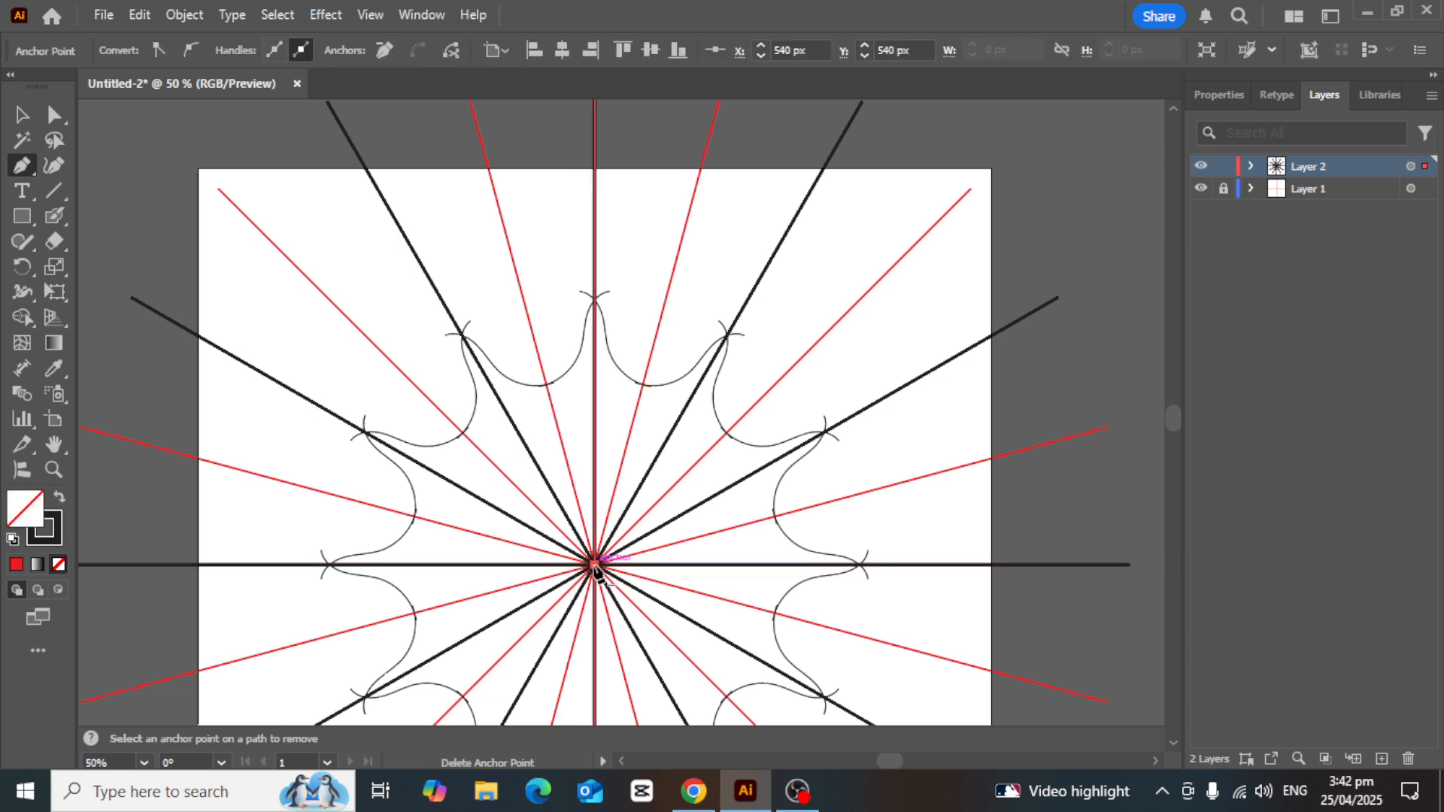
{"action": "left_click", "coordinate": [594, 566]}
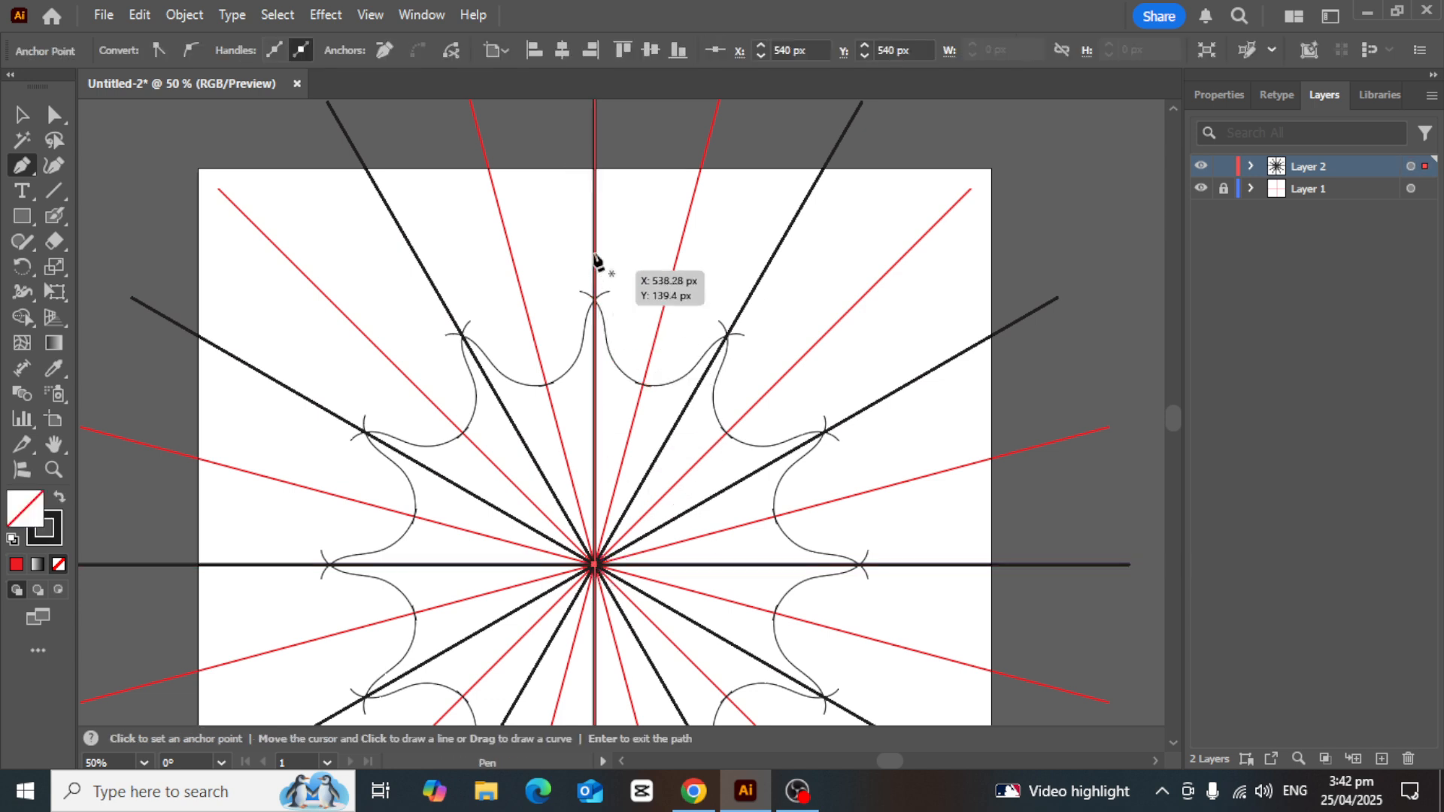
{"action": "left_click", "coordinate": [595, 168]}
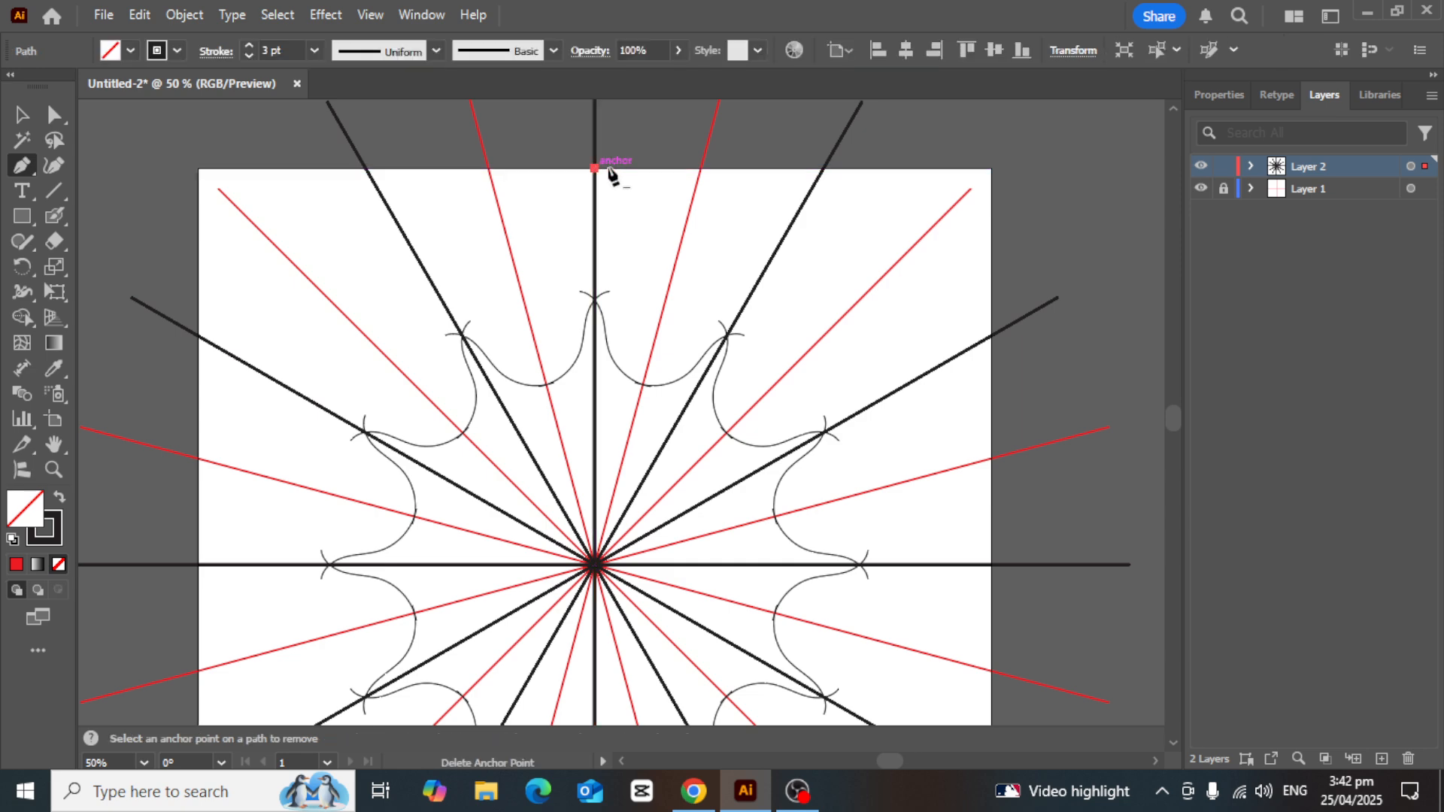
{"action": "left_click", "coordinate": [701, 168]}
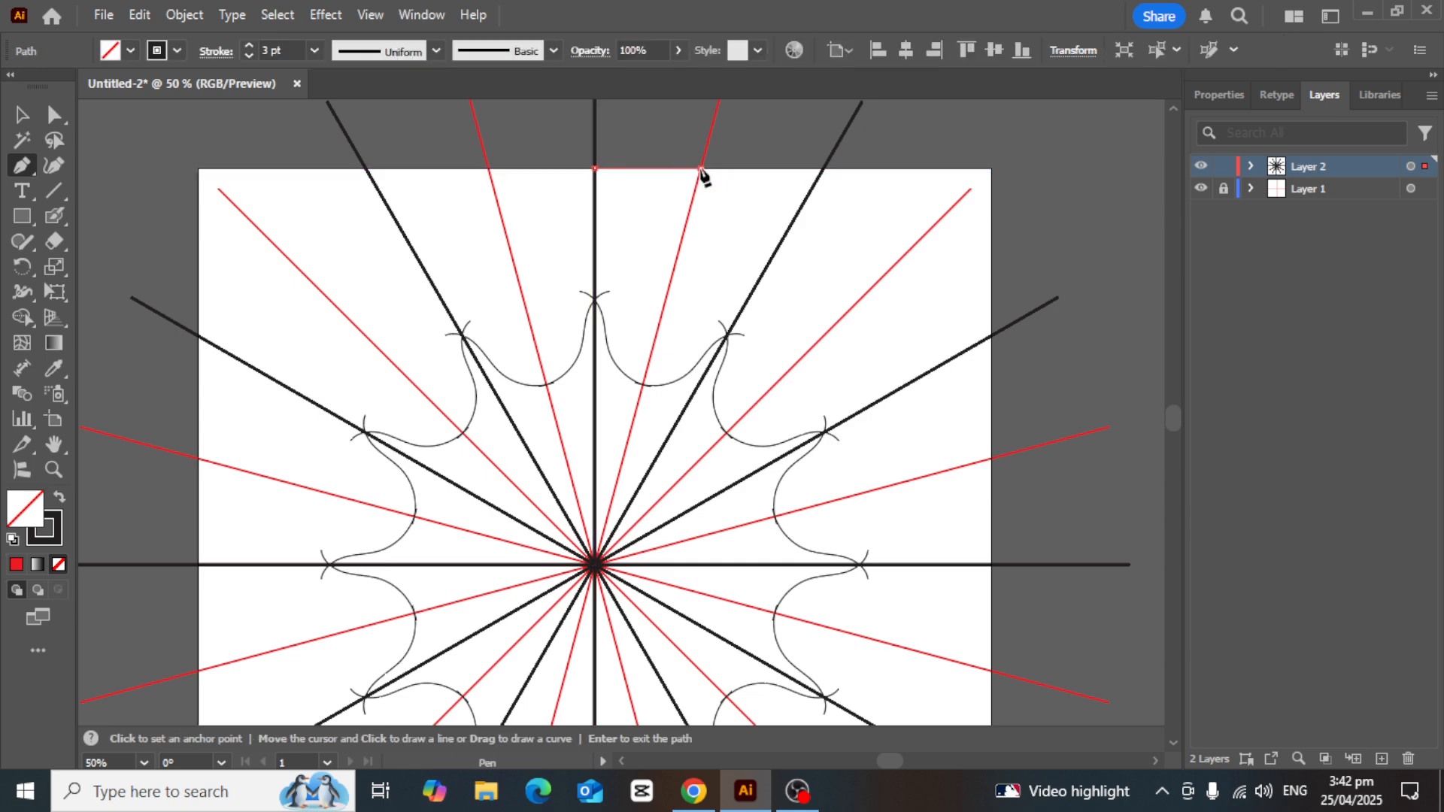
{"action": "left_click", "coordinate": [595, 566]}
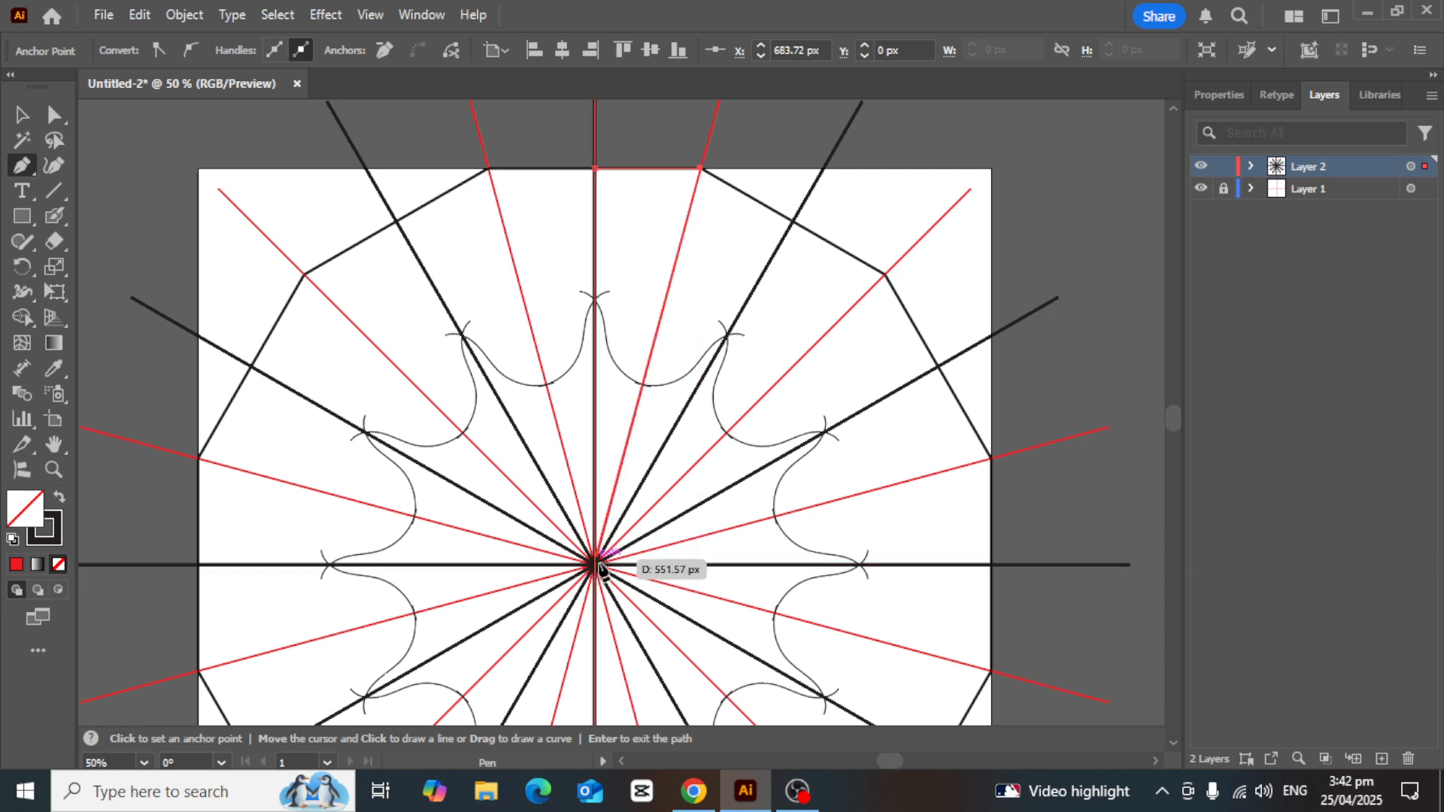
{"action": "left_click", "coordinate": [595, 566]}
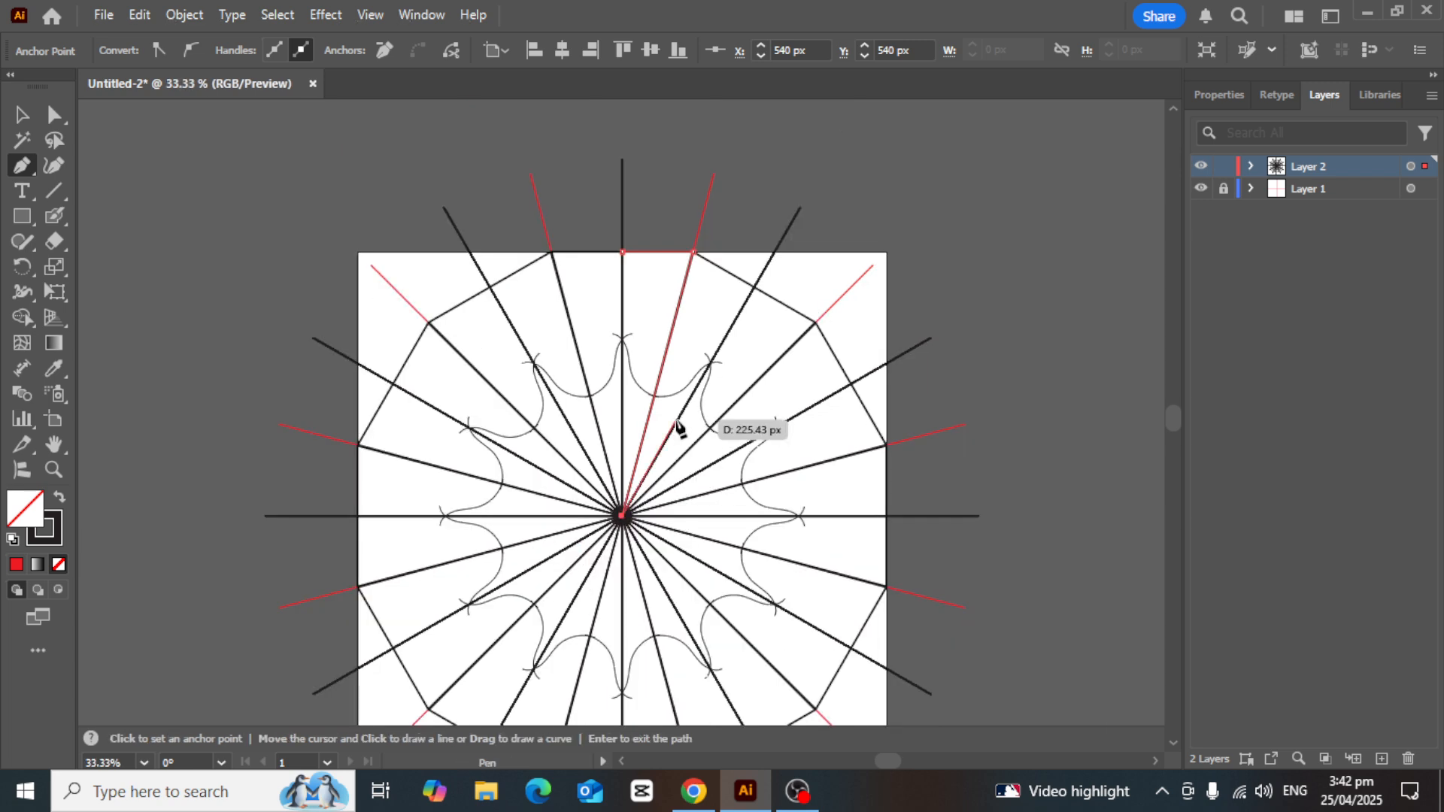
Make the wedge a clipping mask for Layer 2 so the curve ends are trimmed, and deselect everything
{"action": "scroll", "coordinate": [677, 429], "scroll_direction": "down", "scroll_amount": 1}
{"action": "key", "text": "super"}
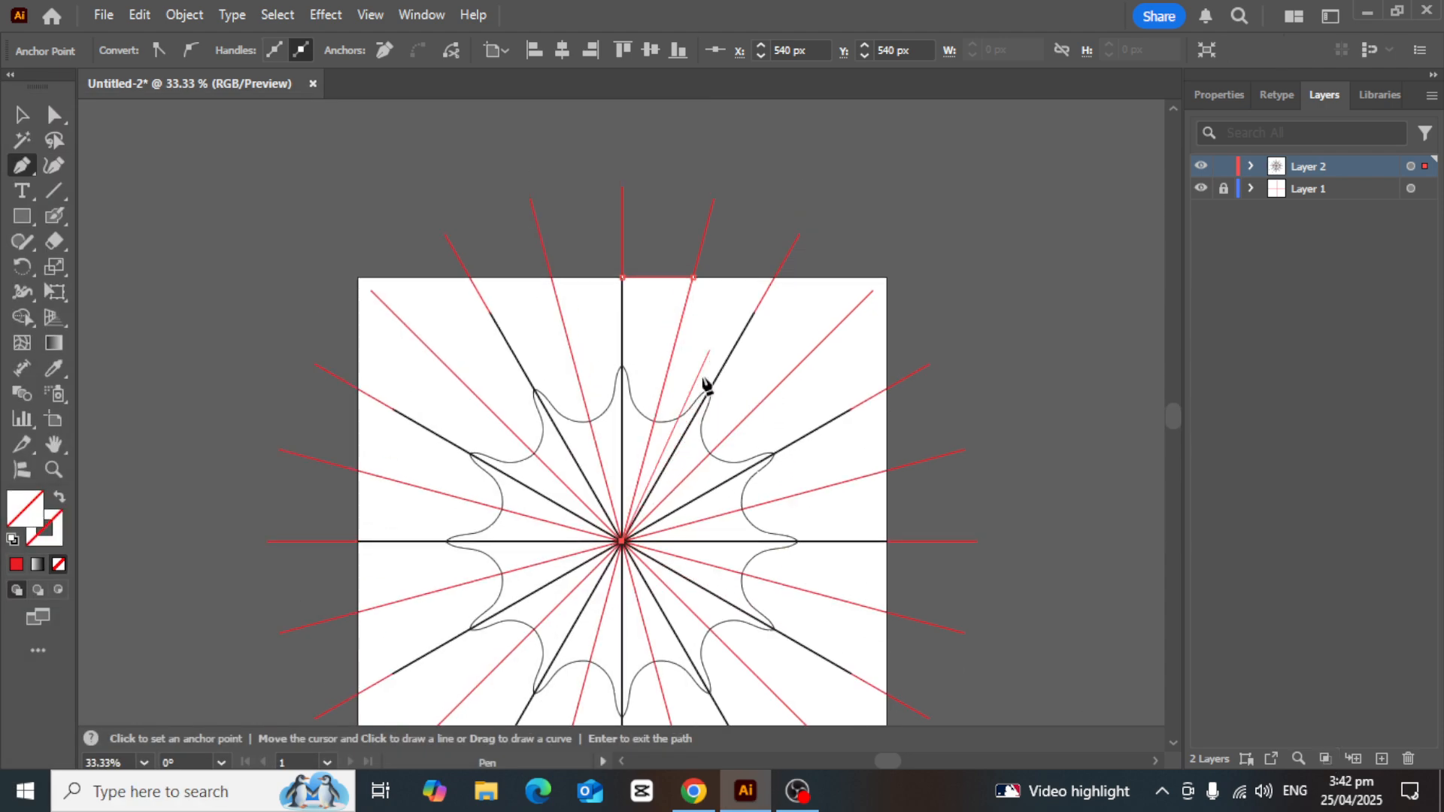
{"action": "key", "text": "super"}
{"action": "key", "text": "super"}
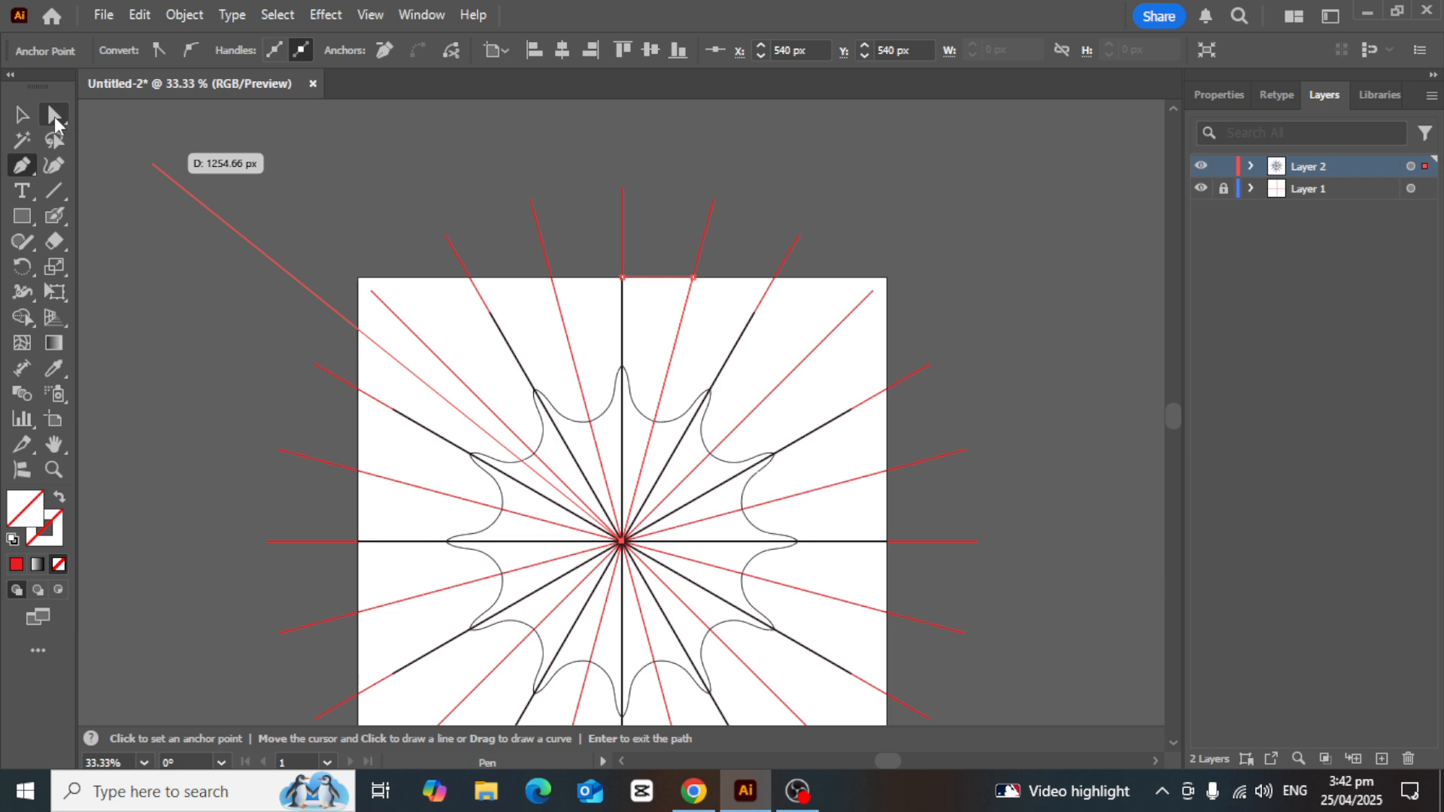
{"action": "left_click", "coordinate": [30, 119]}
{"action": "left_click", "coordinate": [812, 438]}
Examine the trimmed curve tips where the mirrored strokes meet on the black lines
{"action": "scroll", "coordinate": [735, 402], "scroll_direction": "up", "scroll_amount": 3}
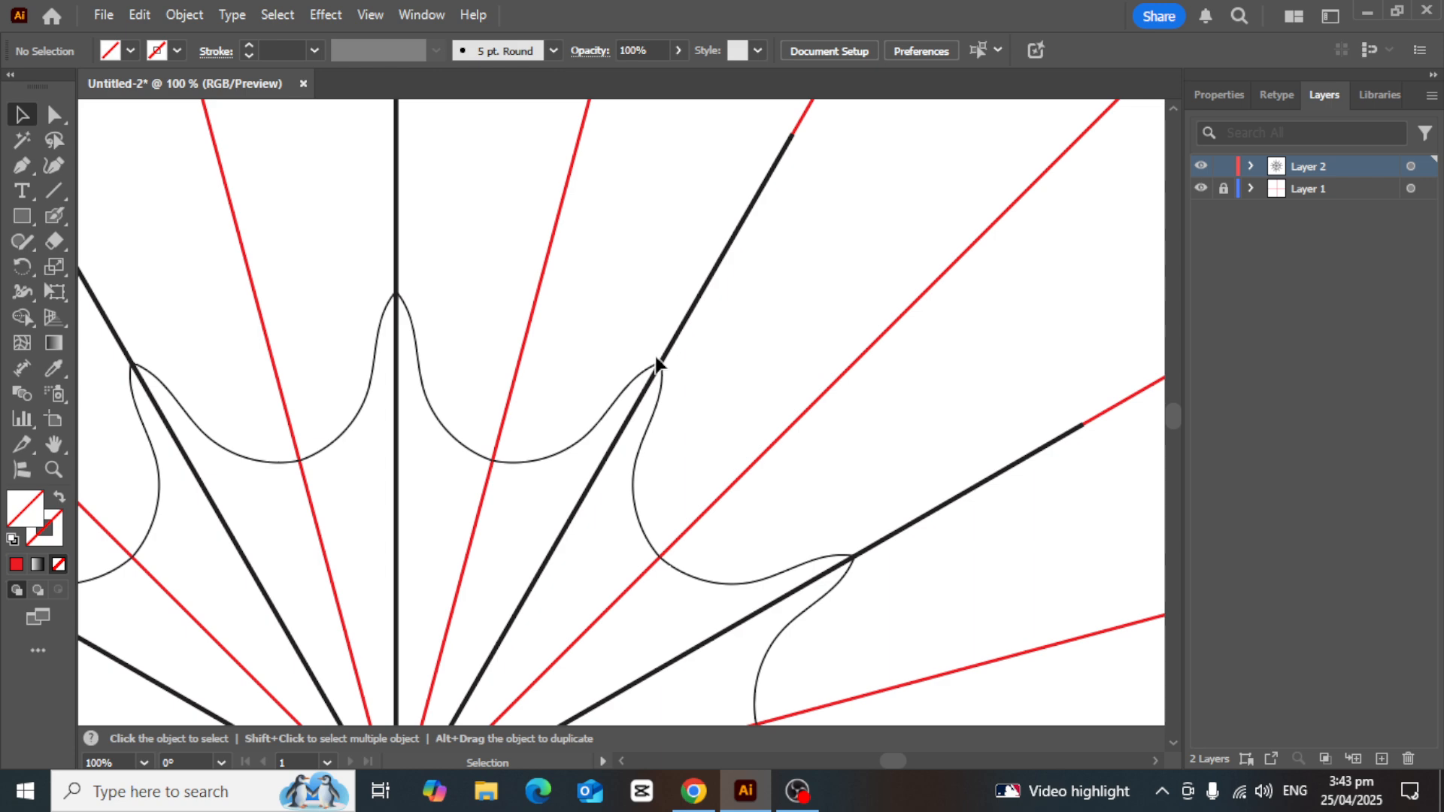
{"action": "scroll", "coordinate": [655, 356], "scroll_direction": "down", "scroll_amount": 1}
{"action": "key", "text": "super"}
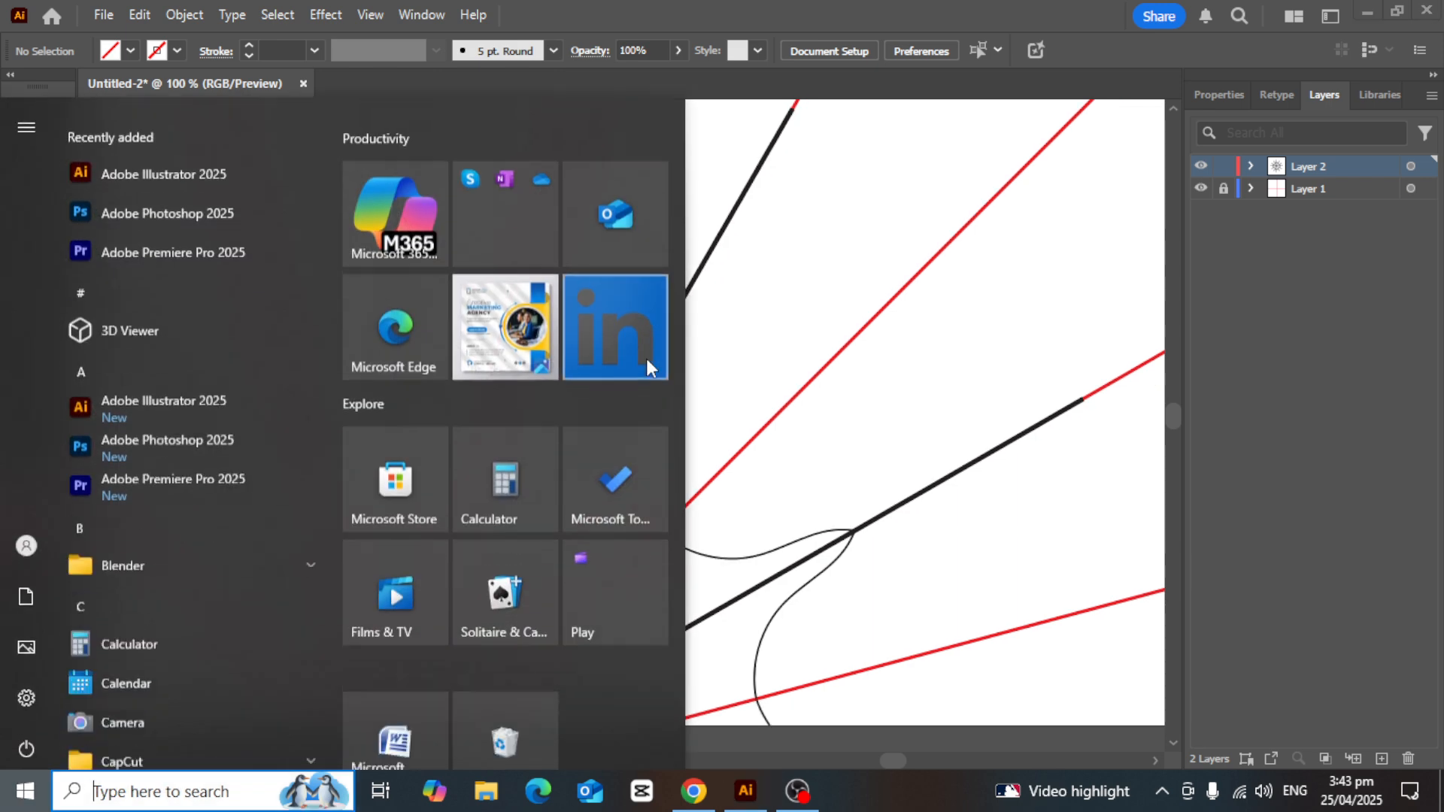
{"action": "key", "text": "super"}
{"action": "scroll", "coordinate": [666, 366], "scroll_direction": "down", "scroll_amount": 2}
{"action": "left_click_drag", "start_coordinate": [619, 396], "coordinate": [716, 401]}
{"action": "scroll", "coordinate": [672, 315], "scroll_direction": "up", "scroll_amount": 1}
{"action": "scroll", "coordinate": [671, 315], "scroll_direction": "down", "scroll_amount": 1}
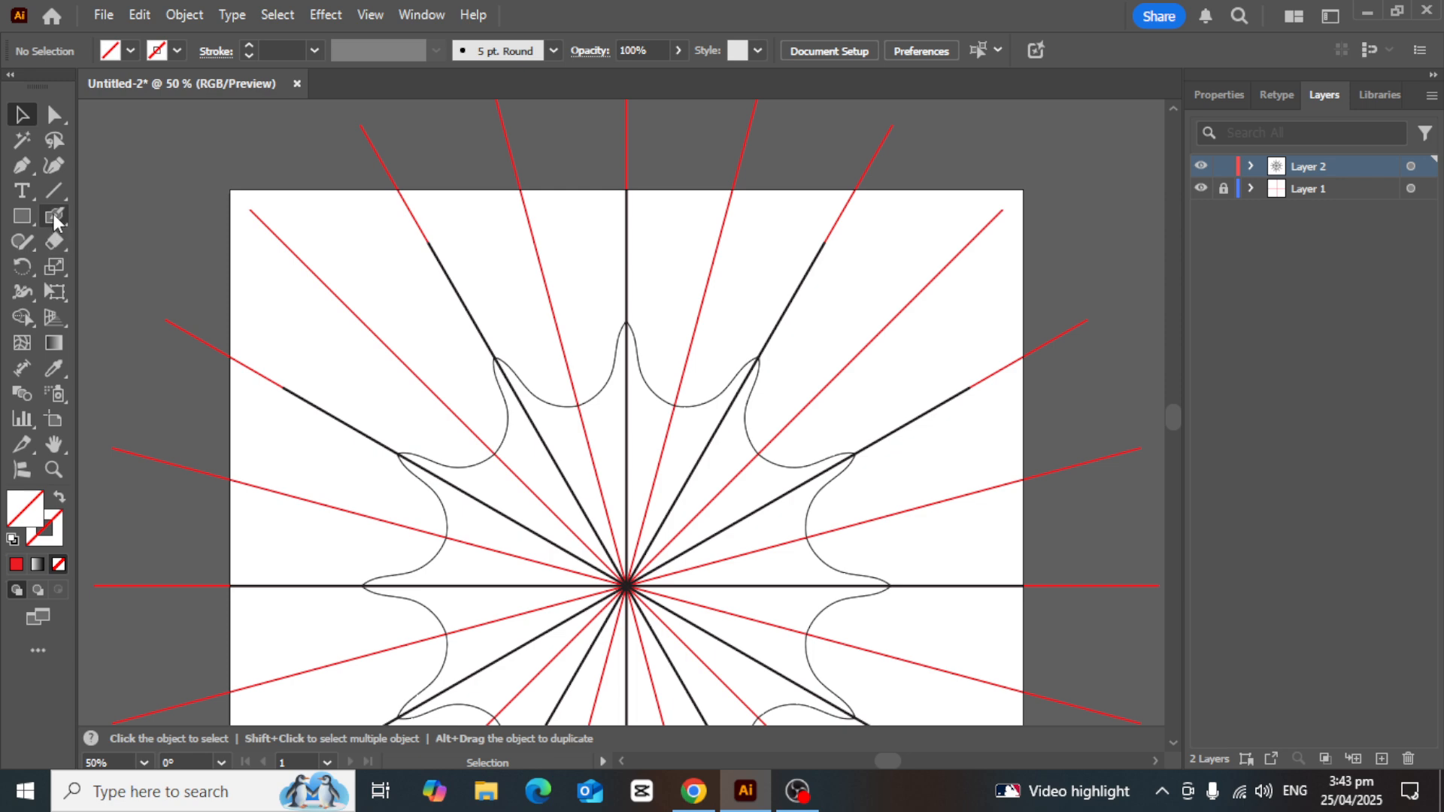
Choose the Blob Brush tool and set the stroke colour to red with no fill
{"action": "left_click_drag", "start_coordinate": [51, 226], "coordinate": [98, 236]}
{"action": "scroll", "coordinate": [581, 350], "scroll_direction": "up", "scroll_amount": 3}
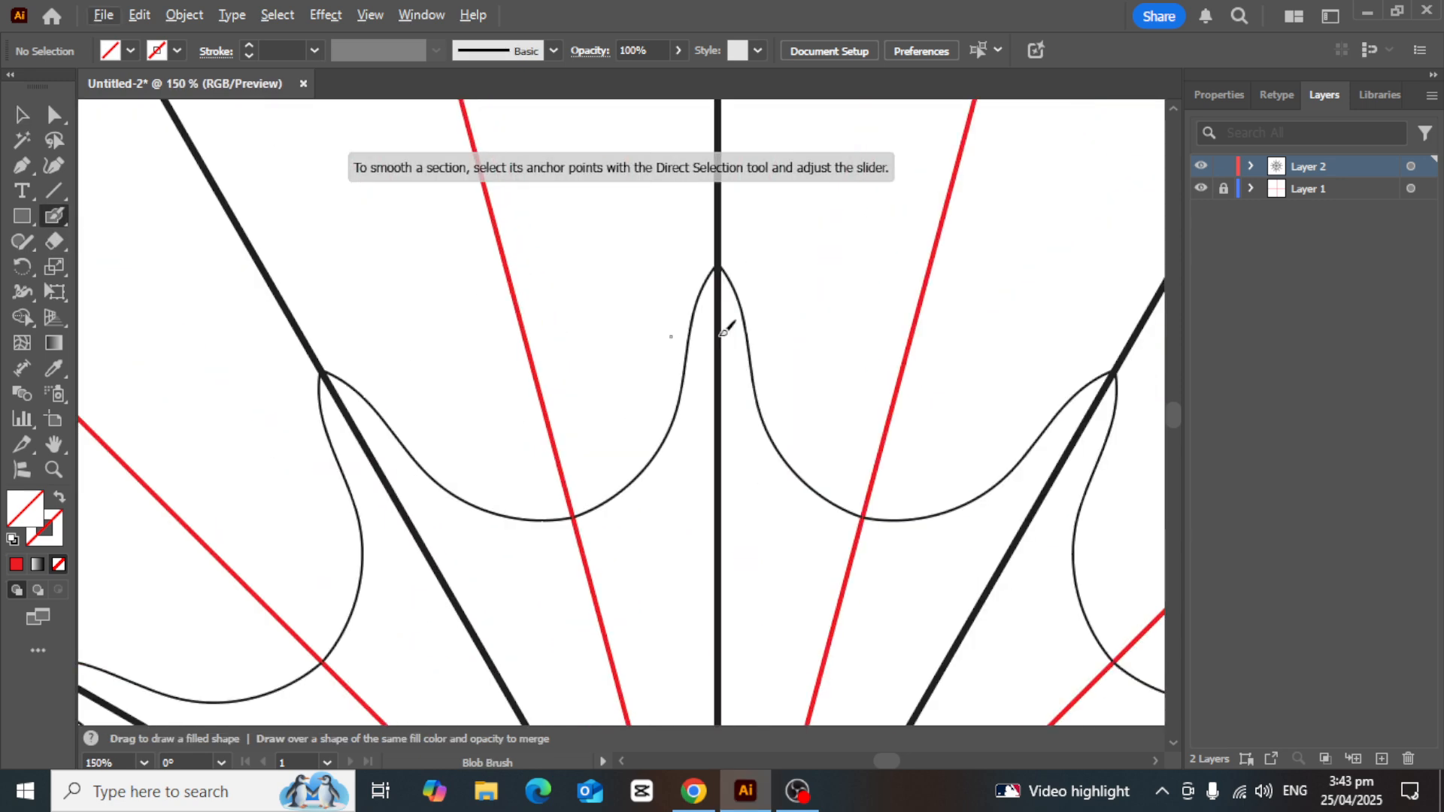
{"action": "scroll", "coordinate": [773, 343], "scroll_direction": "down", "scroll_amount": 2}
{"action": "key", "text": "space"}
{"action": "left_click_drag", "start_coordinate": [794, 323], "coordinate": [692, 335]}
{"action": "scroll", "coordinate": [756, 324], "scroll_direction": "down", "scroll_amount": 1}
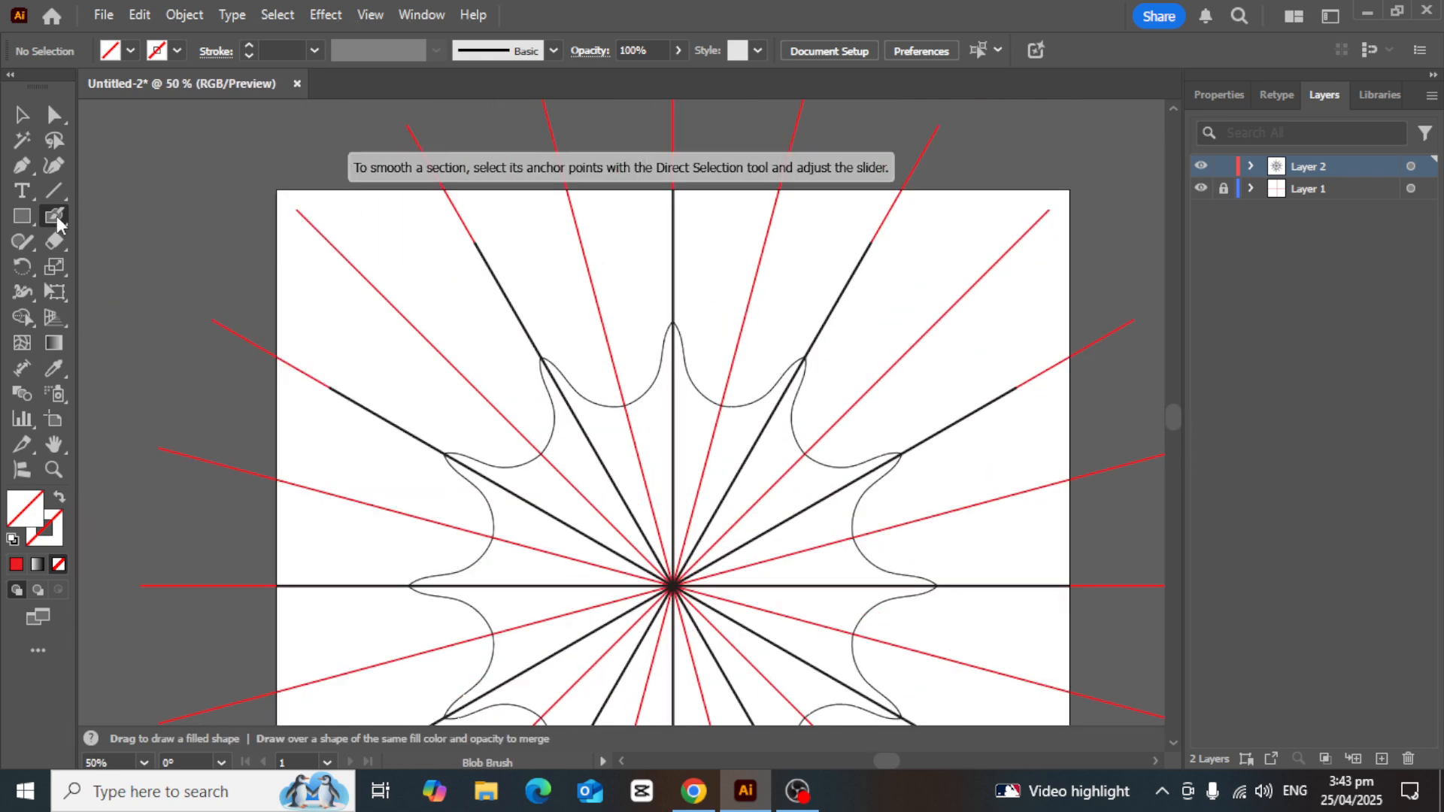
{"action": "left_click_drag", "start_coordinate": [58, 223], "coordinate": [148, 237]}
{"action": "left_click_drag", "start_coordinate": [516, 346], "coordinate": [430, 268]}
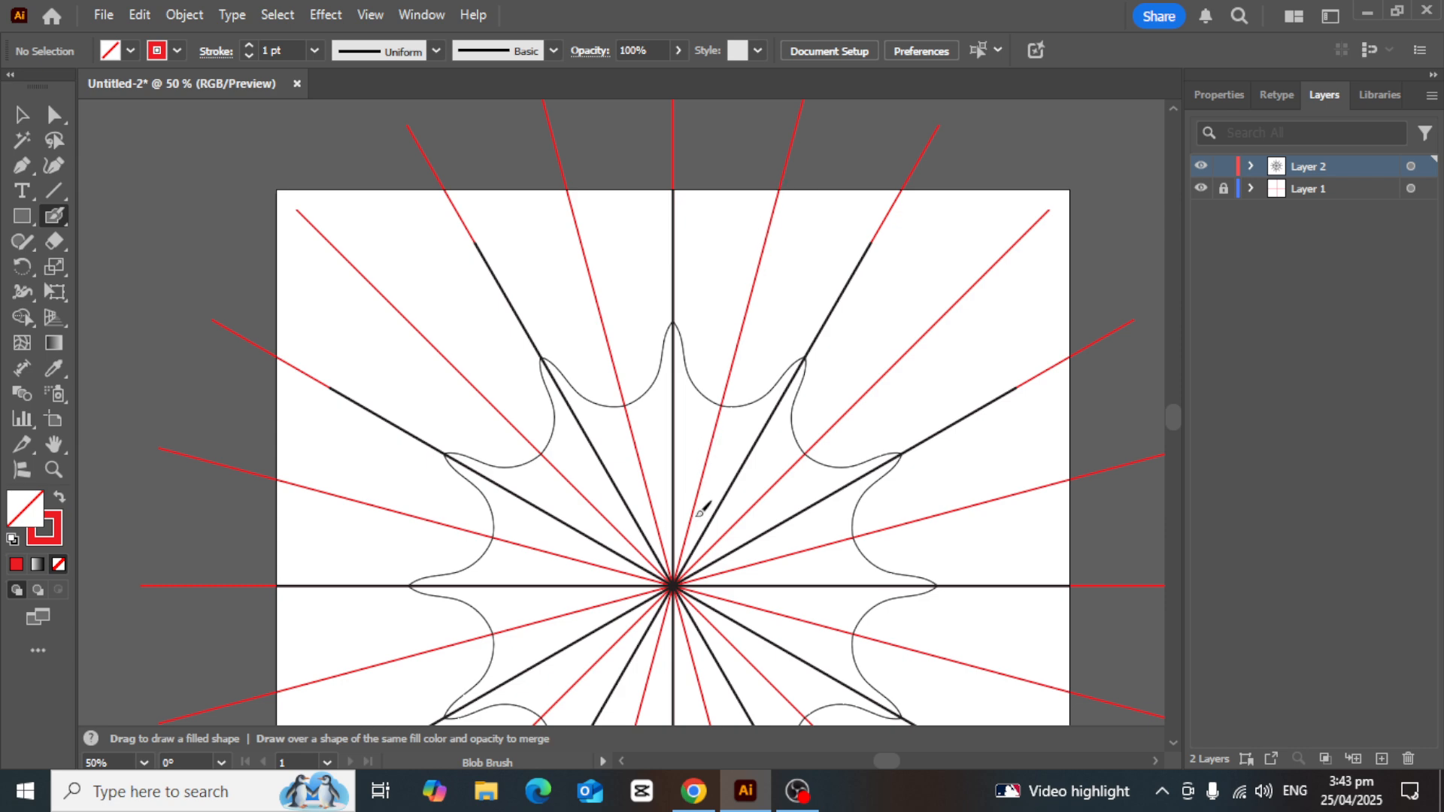
{"action": "left_click", "coordinate": [22, 114]}
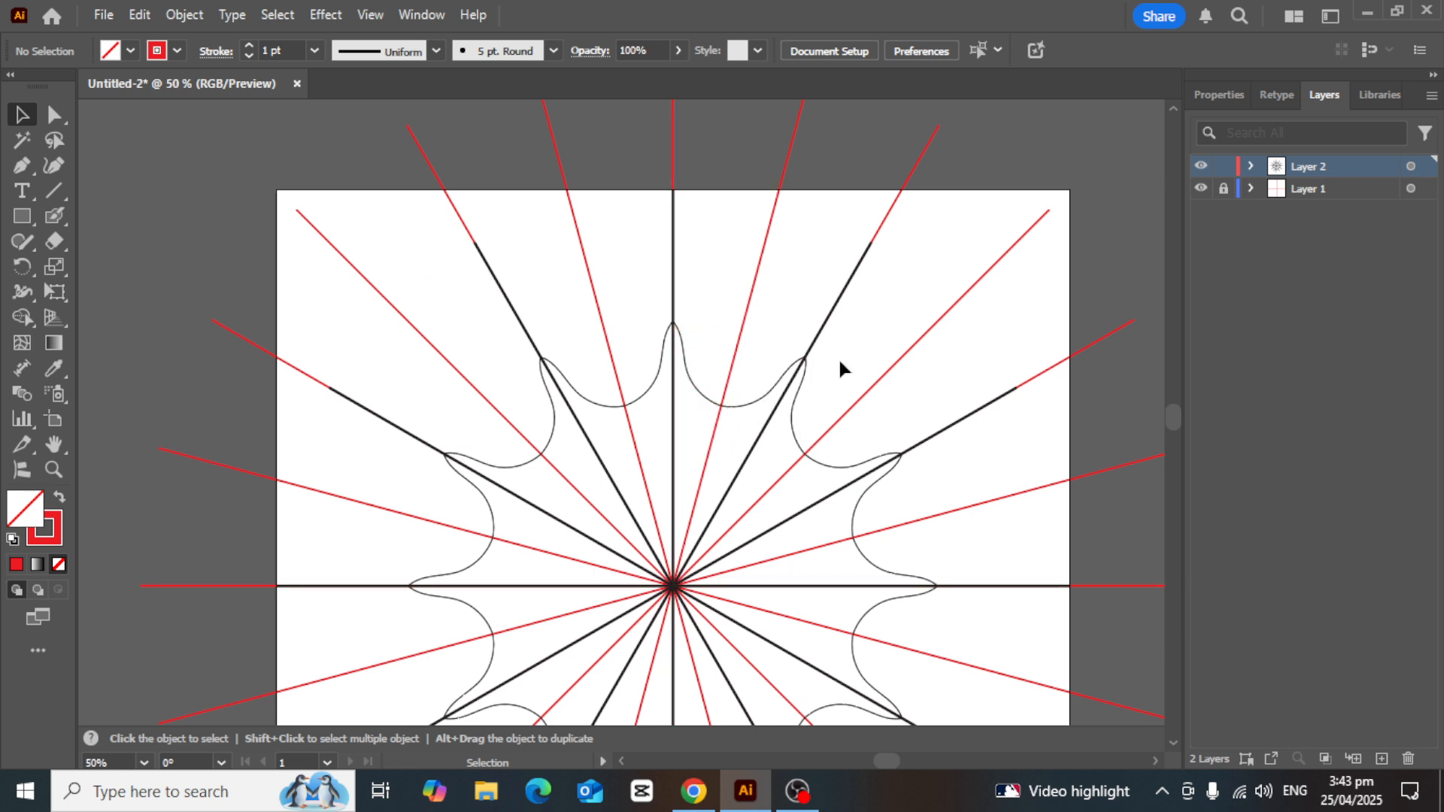
With the Blob Brush, draw a wavy red stem beside the vertical black line, just above the mandala's centre
{"action": "left_click", "coordinate": [53, 216]}
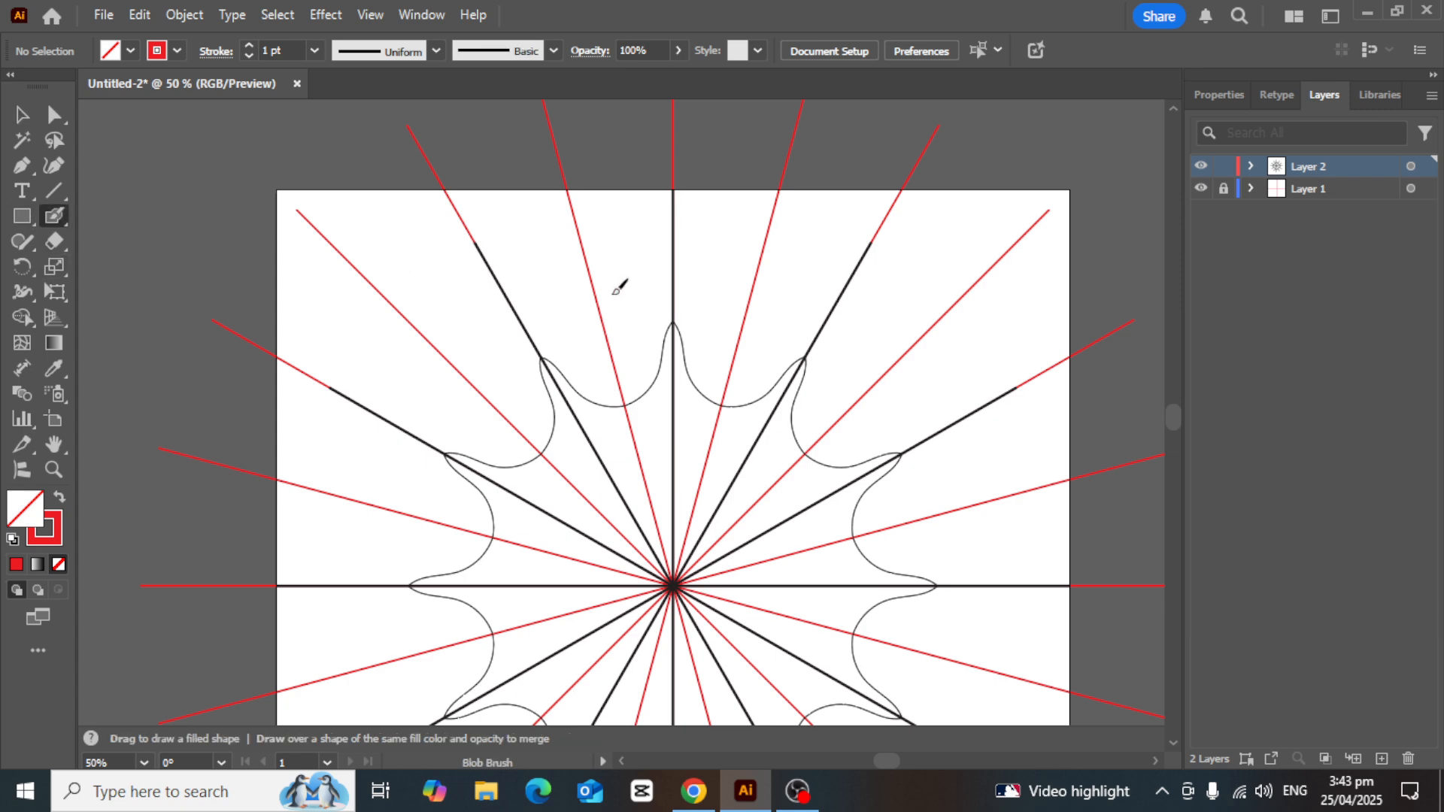
{"action": "scroll", "coordinate": [687, 437], "scroll_direction": "up", "scroll_amount": 3}
{"action": "scroll", "coordinate": [689, 605], "scroll_direction": "down", "scroll_amount": 3}
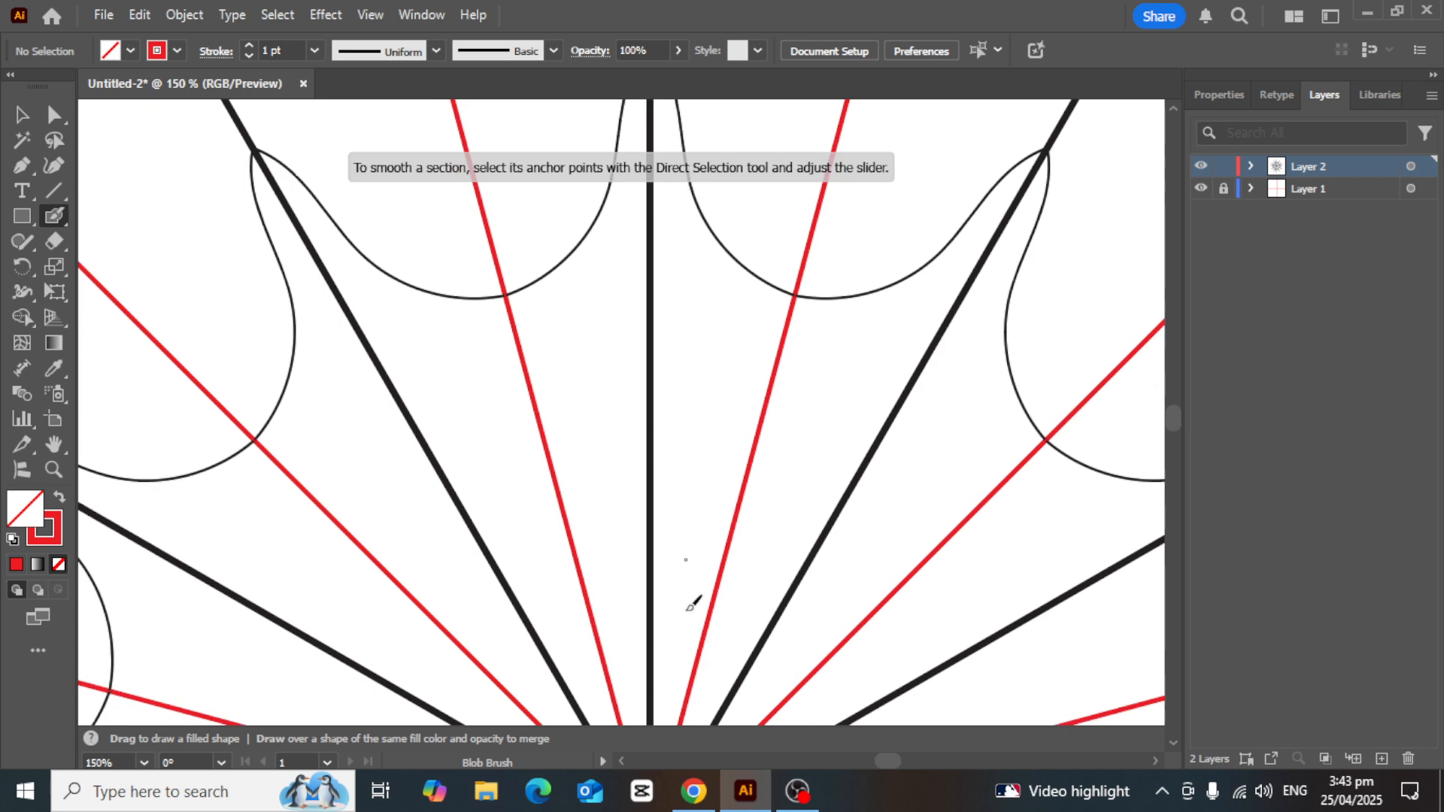
{"action": "left_click_drag", "start_coordinate": [674, 518], "coordinate": [704, 368]}
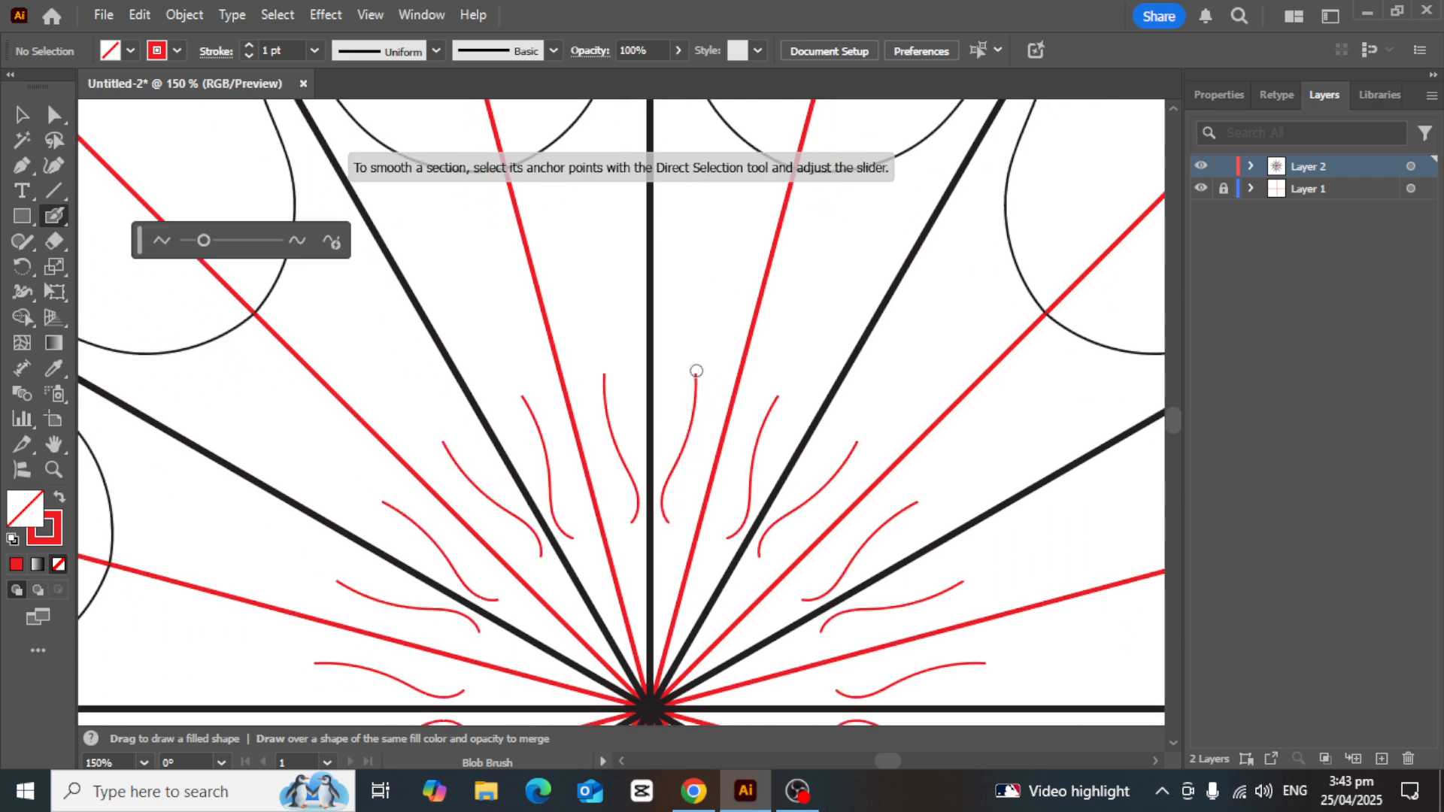
Dab a few small red dots just beyond the outer end of the wavy stem
{"action": "scroll", "coordinate": [703, 380], "scroll_direction": "down", "scroll_amount": 4}
{"action": "scroll", "coordinate": [737, 432], "scroll_direction": "up", "scroll_amount": 3}
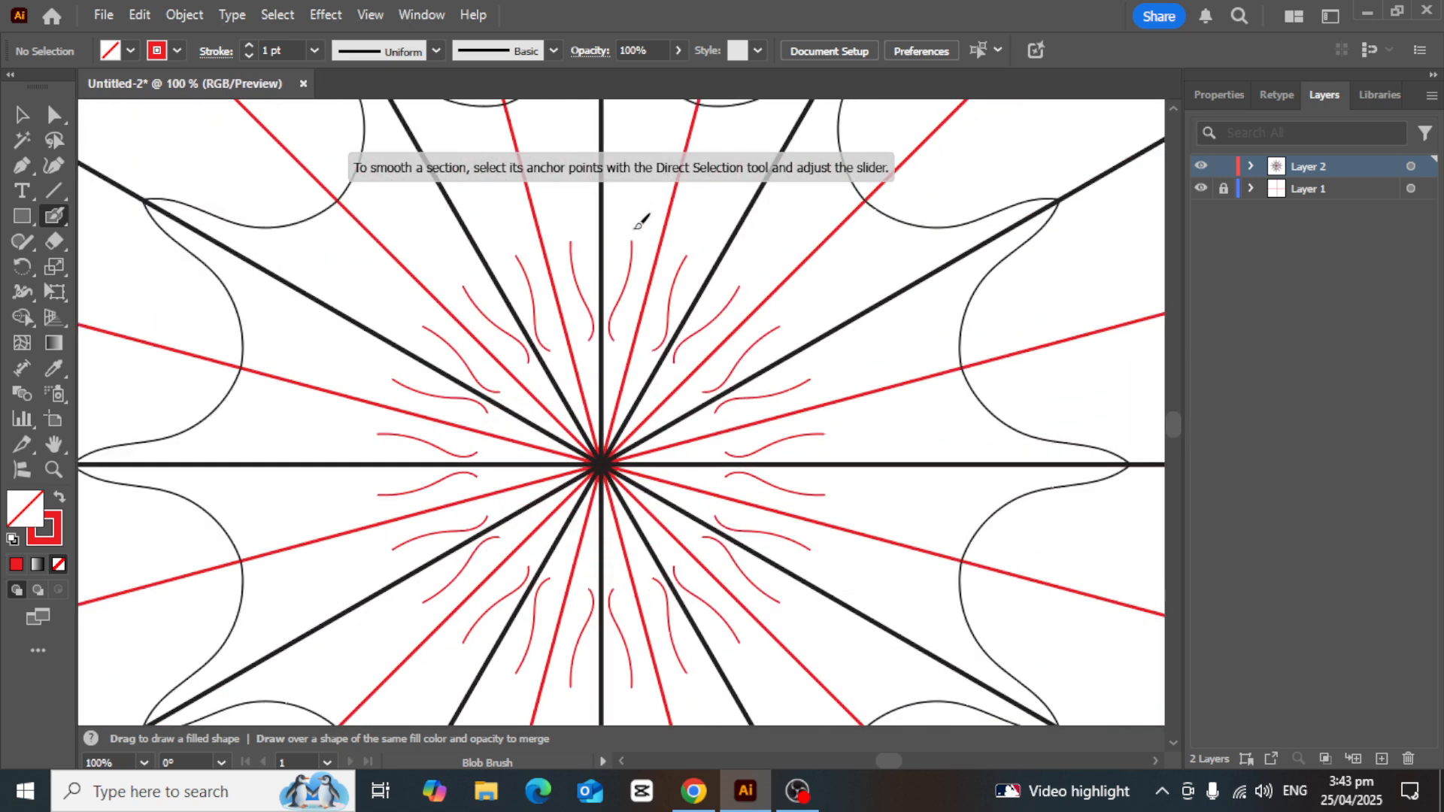
{"action": "left_click", "coordinate": [630, 228]}
{"action": "left_click", "coordinate": [643, 228]}
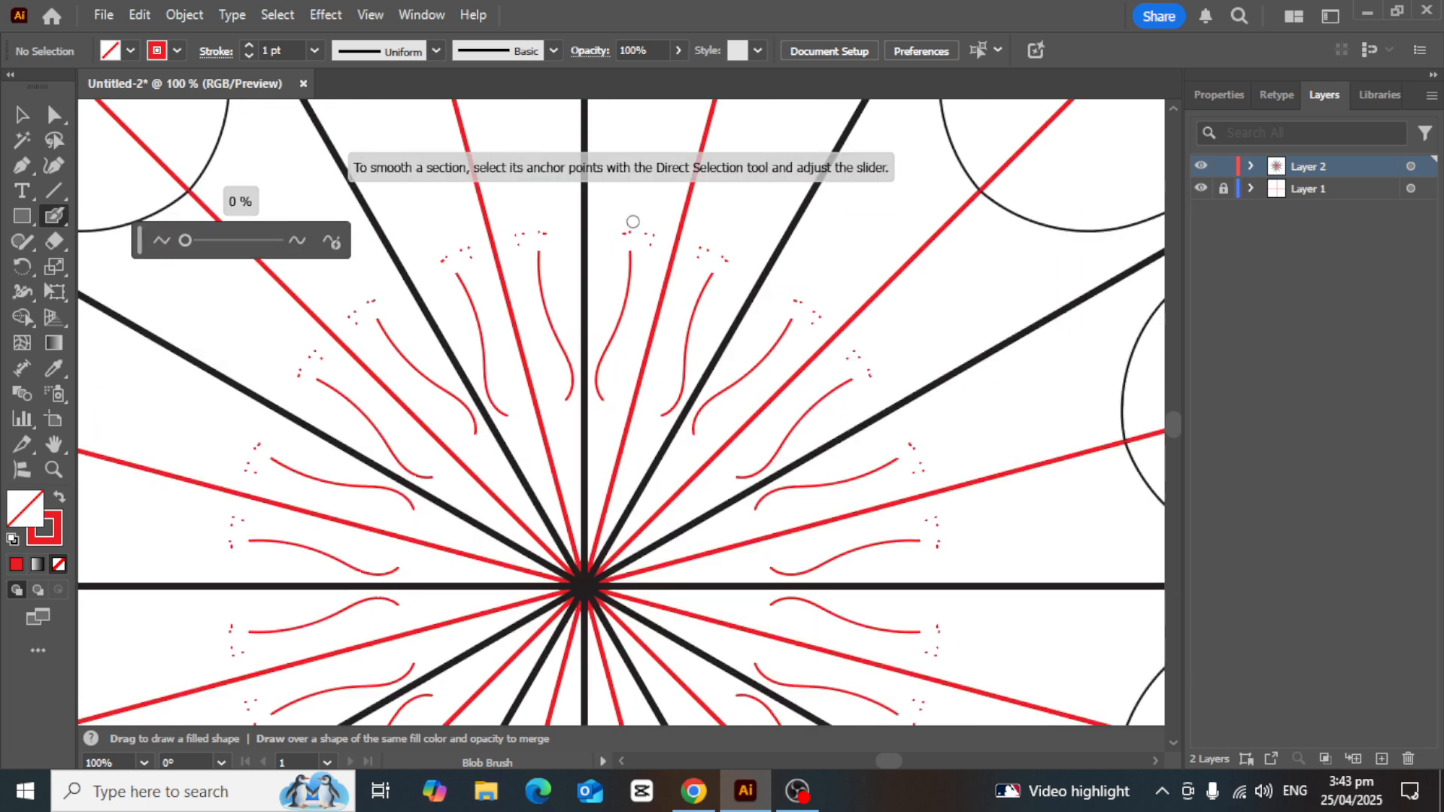
Draw a row of narrow, open-ended petal loops above the dots at the stem's outer end
{"action": "scroll", "coordinate": [636, 225], "scroll_direction": "up", "scroll_amount": 4, "text": "alt"}
{"action": "mouse_move", "coordinate": [632, 346]}
{"action": "left_mouse_down"}
{"action": "mouse_move", "coordinate": [639, 299]}
{"action": "mouse_move", "coordinate": [637, 348]}
{"action": "mouse_move", "coordinate": [651, 312]}
{"action": "mouse_move", "coordinate": [656, 350]}
{"action": "mouse_move", "coordinate": [684, 314]}
{"action": "mouse_move", "coordinate": [684, 362]}
{"action": "left_mouse_up"}
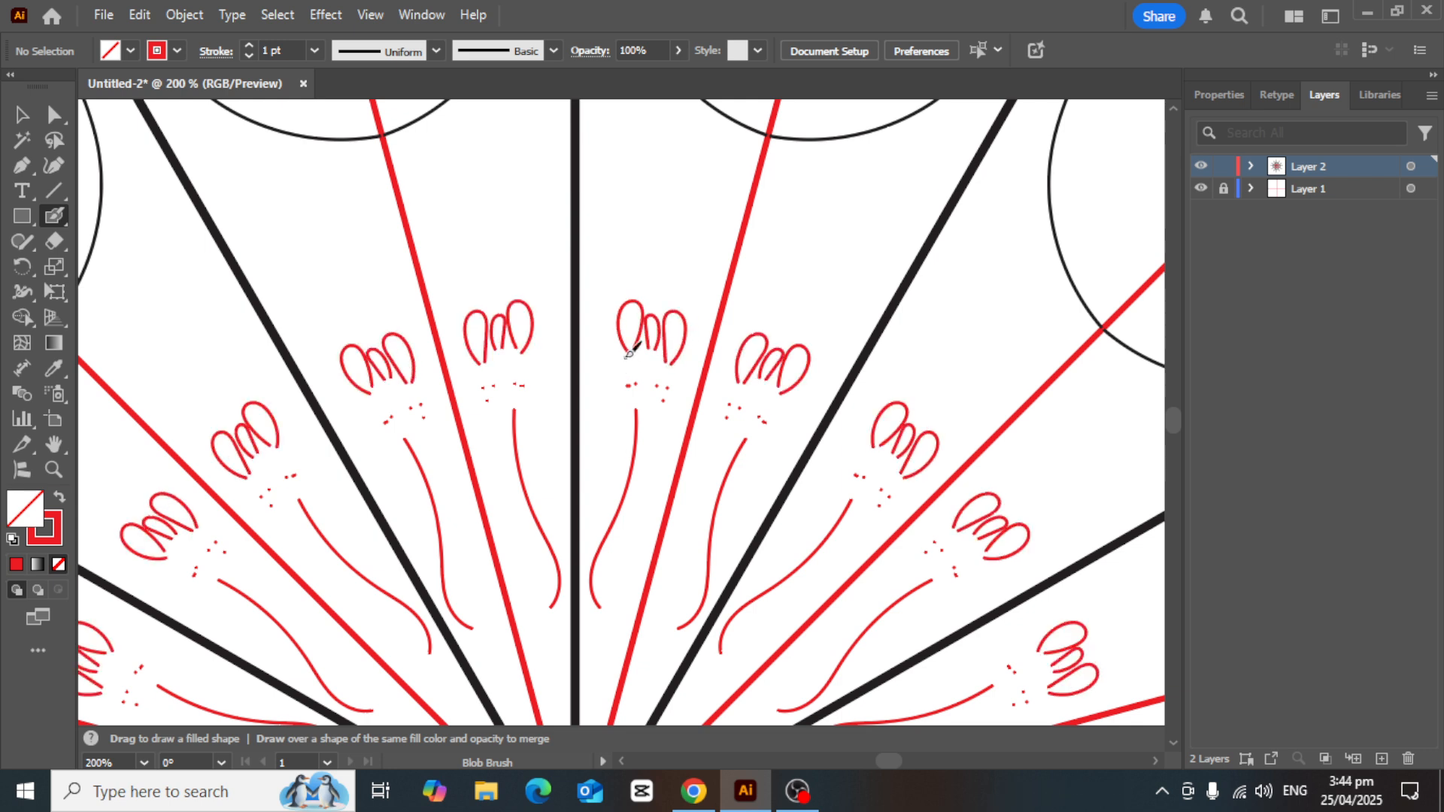
{"action": "left_click_drag", "start_coordinate": [607, 333], "coordinate": [631, 353]}
{"action": "scroll", "coordinate": [643, 307], "scroll_direction": "down", "scroll_amount": 2}
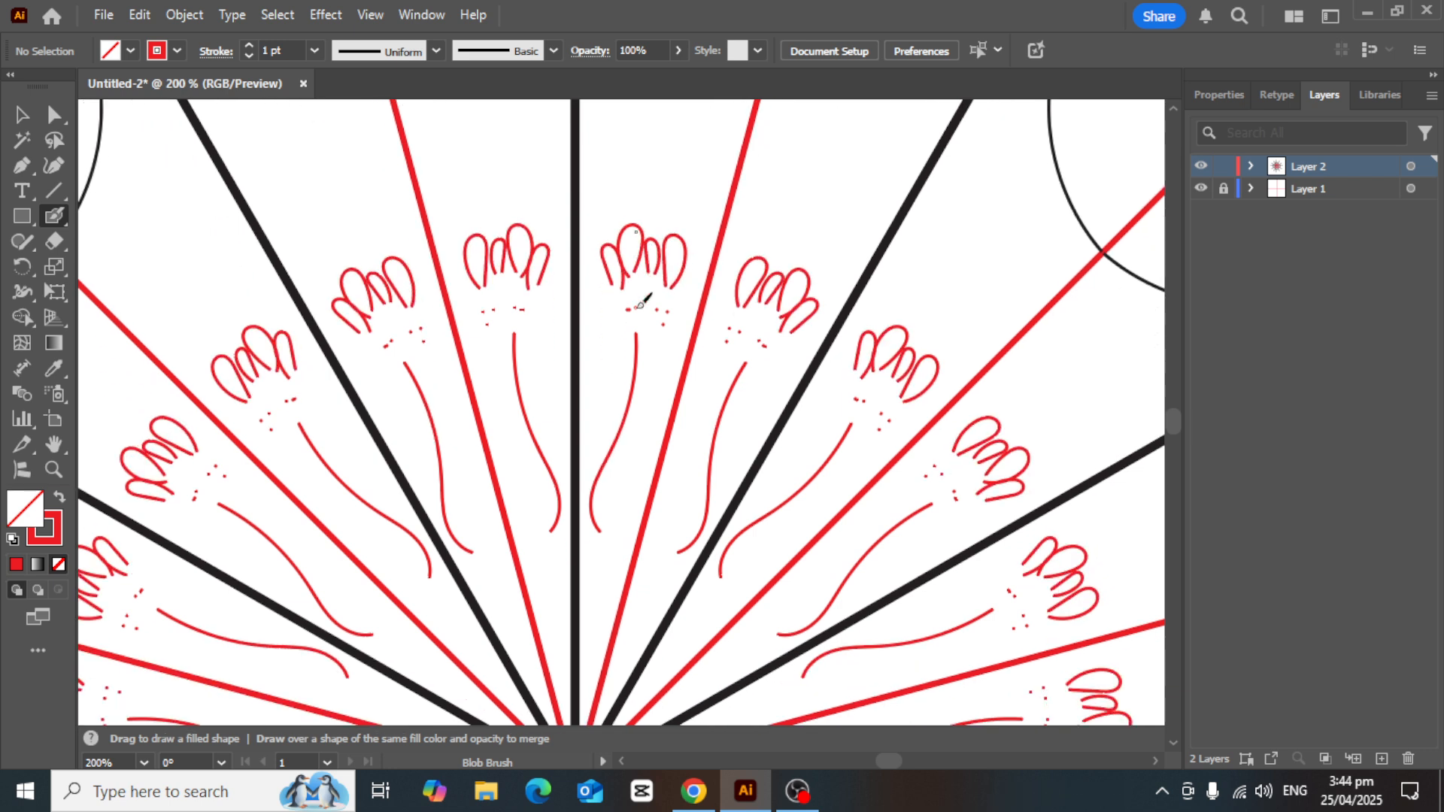
{"action": "key", "text": "super"}
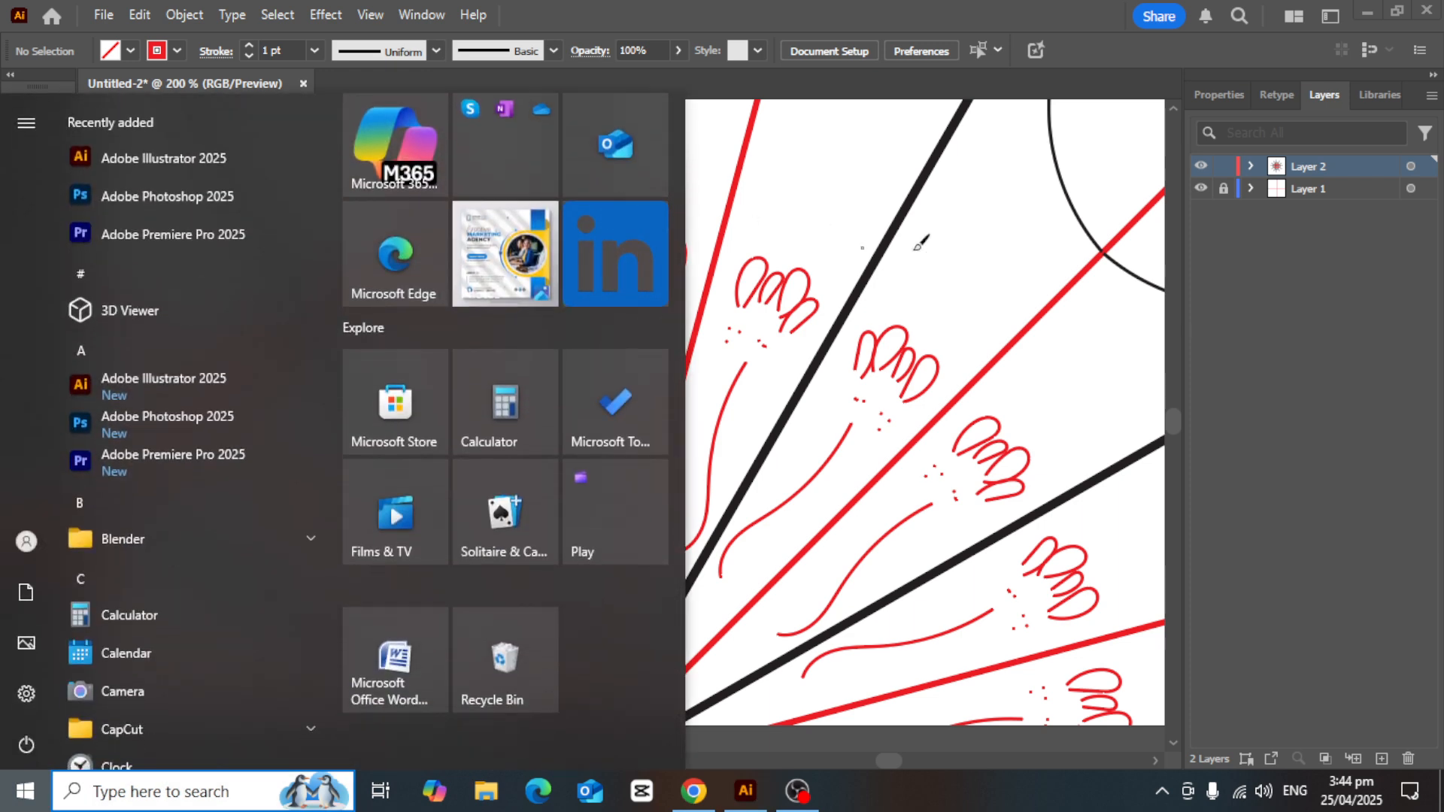
{"action": "left_click", "coordinate": [961, 250]}
Draw a fan of short, slightly curved strokes radiating outward from the petal loops
{"action": "left_click_drag", "start_coordinate": [662, 239], "coordinate": [649, 344]}
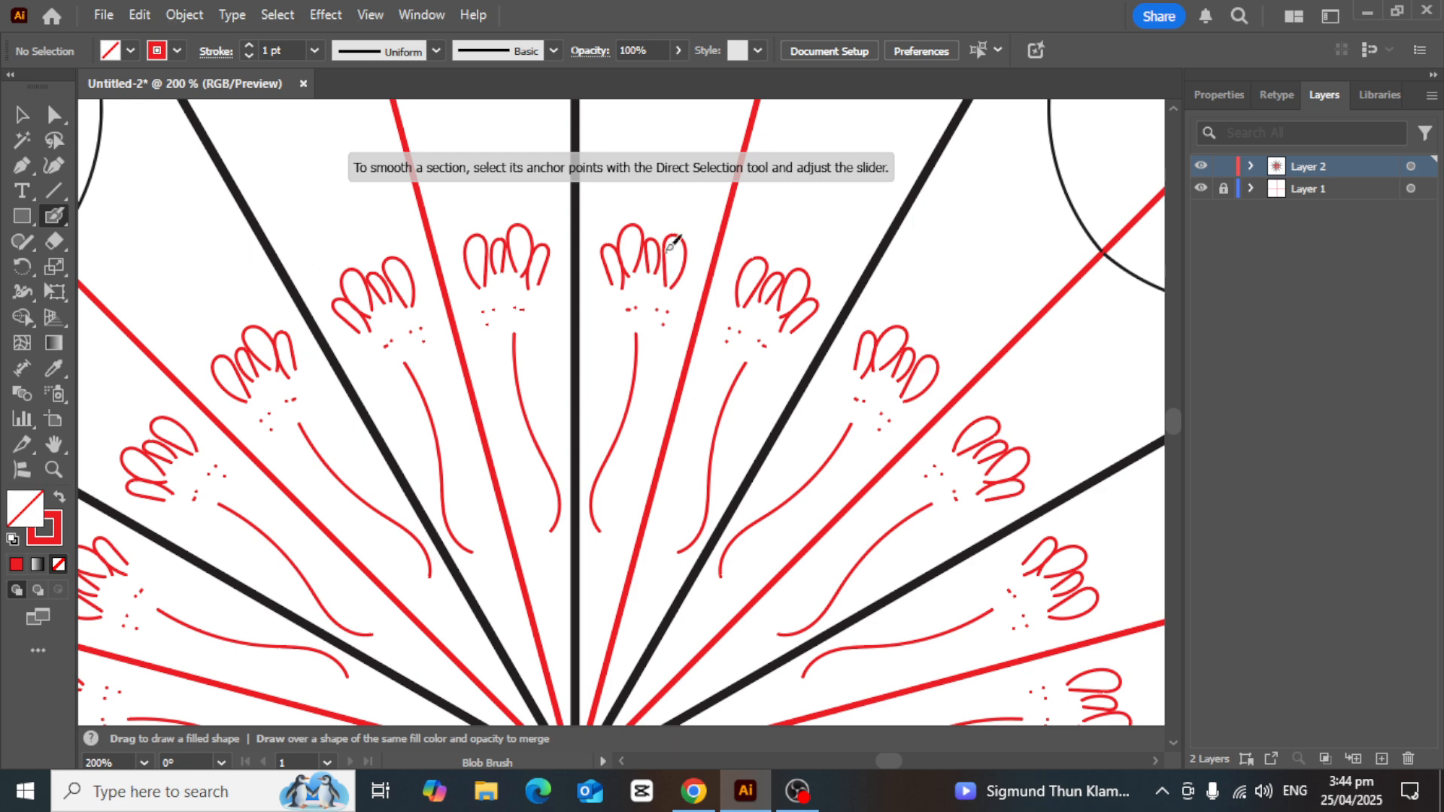
{"action": "scroll", "coordinate": [651, 342], "scroll_direction": "down", "scroll_amount": 1}
{"action": "key", "text": "super"}
{"action": "key", "text": "super"}
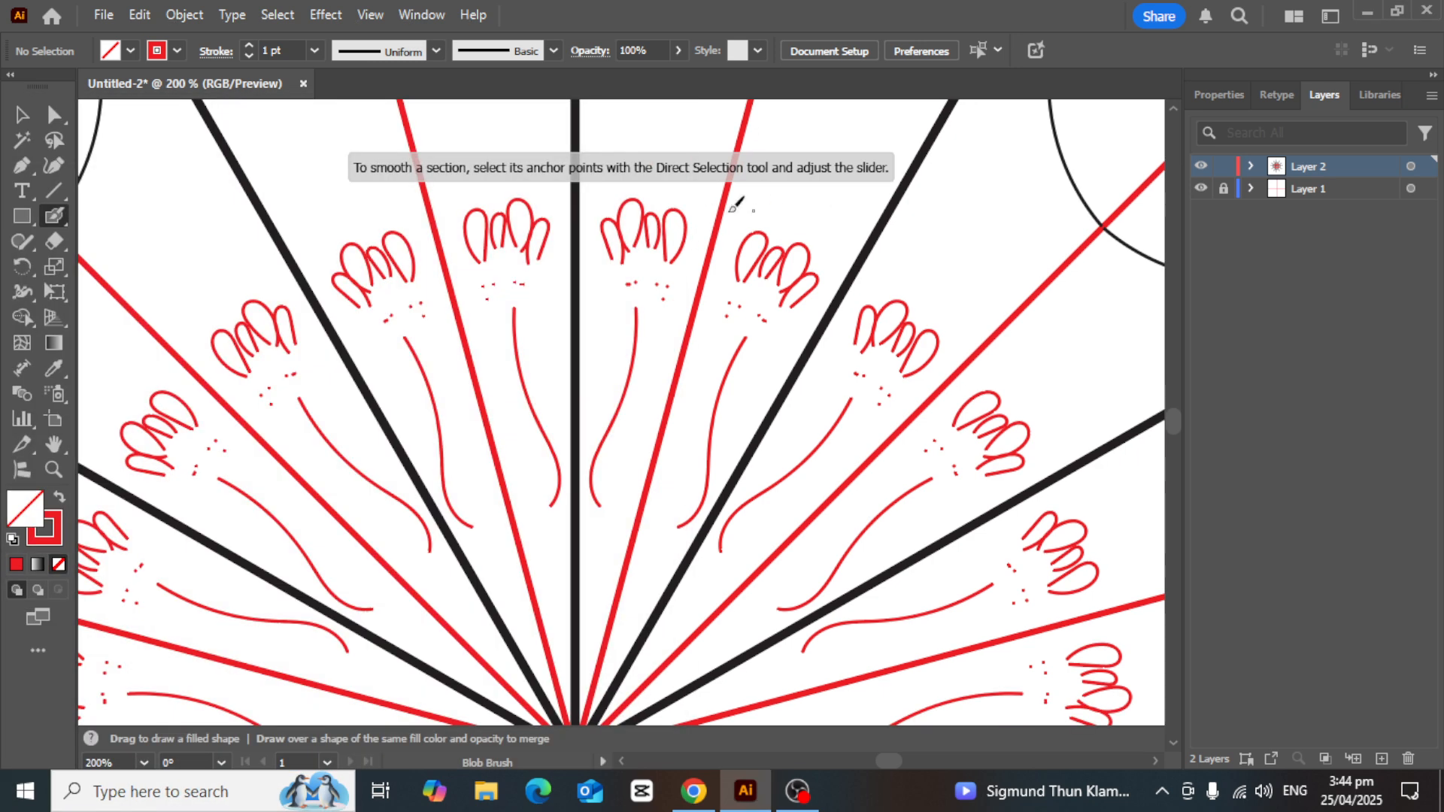
{"action": "scroll", "coordinate": [711, 215], "scroll_direction": "down", "scroll_amount": 3}
{"action": "scroll", "coordinate": [712, 235], "scroll_direction": "up", "scroll_amount": 3}
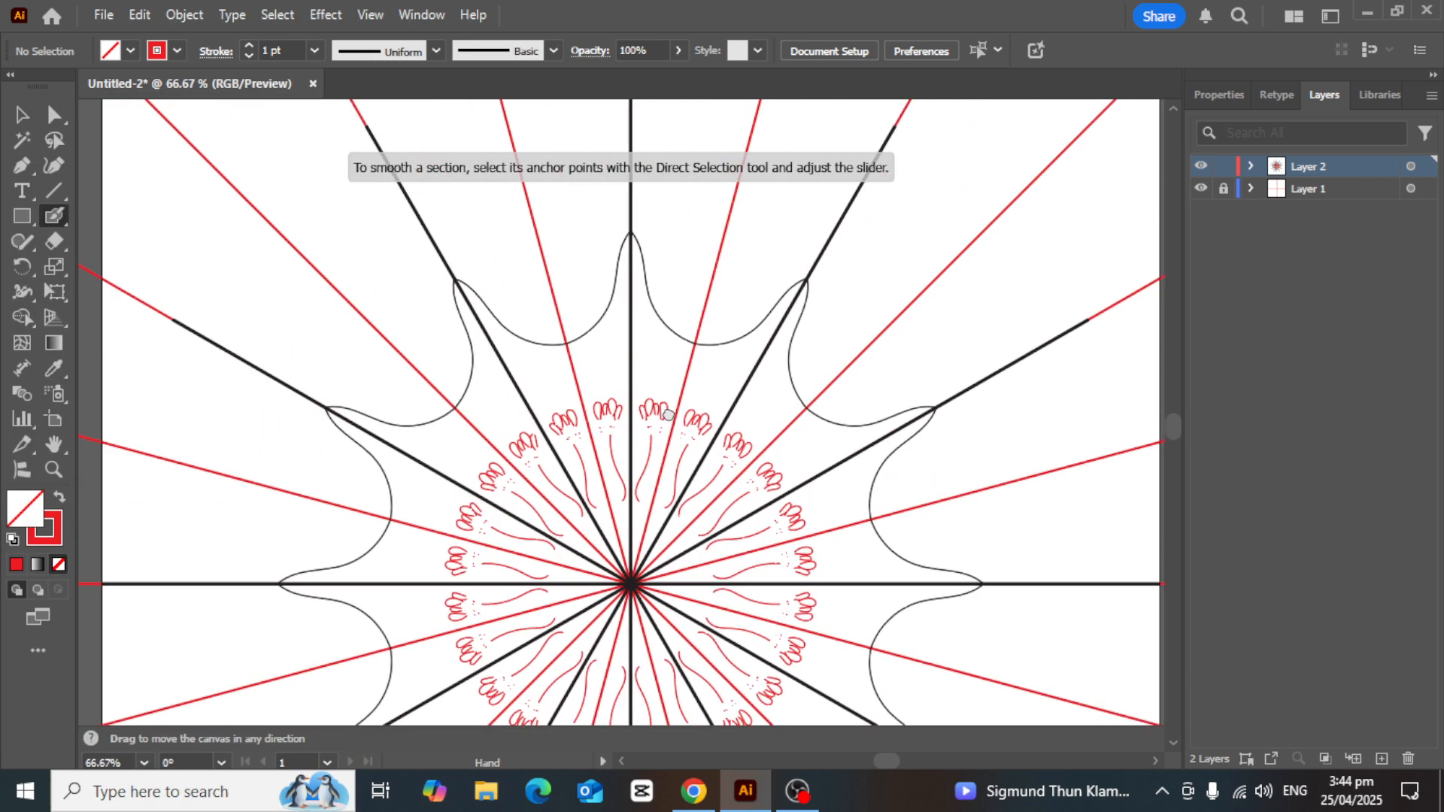
{"action": "left_click_drag", "start_coordinate": [588, 410], "coordinate": [578, 357]}
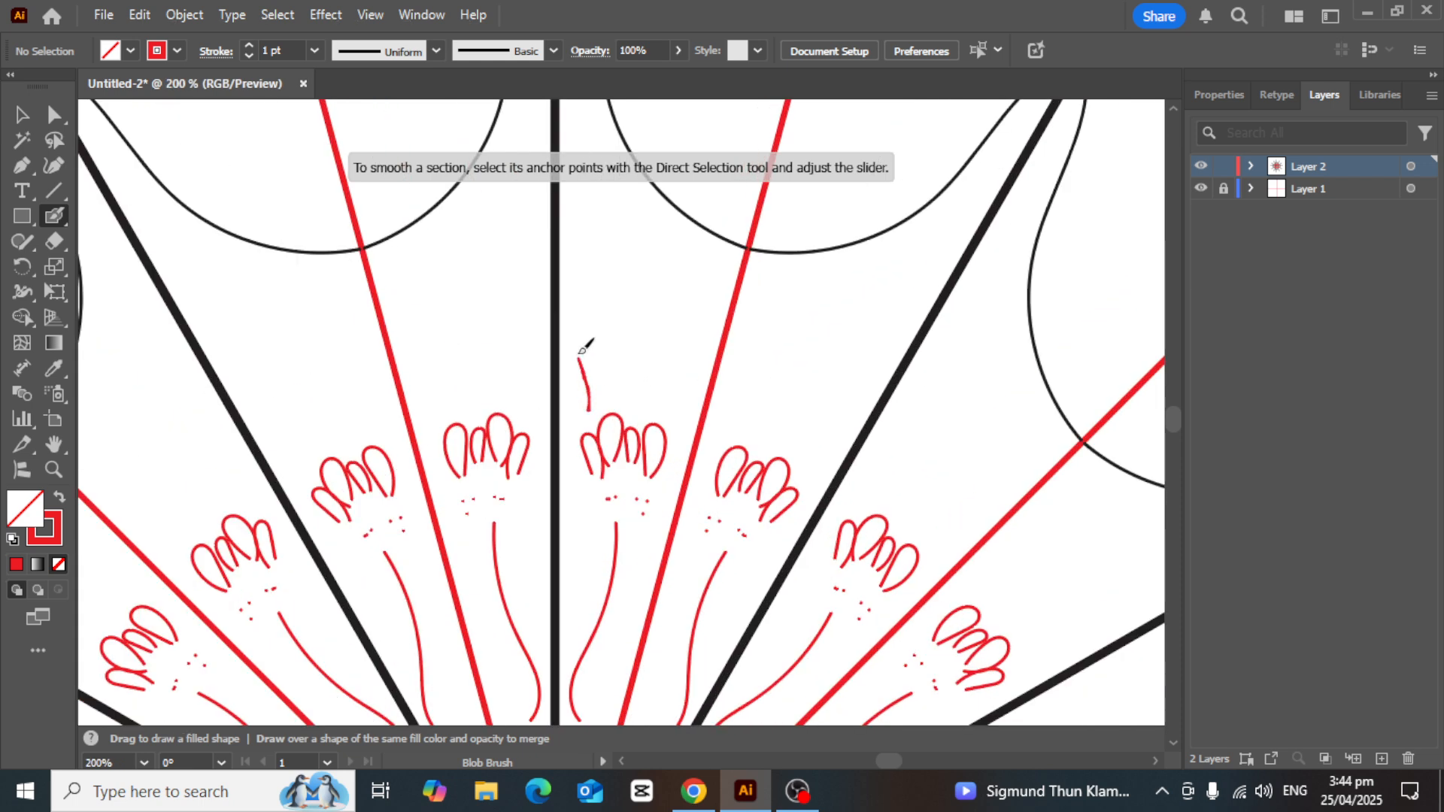
{"action": "mouse_move", "coordinate": [604, 407]}
{"action": "left_mouse_down"}
{"action": "mouse_move", "coordinate": [602, 326]}
{"action": "mouse_move", "coordinate": [622, 363]}
{"action": "mouse_move", "coordinate": [665, 323]}
{"action": "left_mouse_up"}
{"action": "left_click_drag", "start_coordinate": [654, 412], "coordinate": [687, 332]}
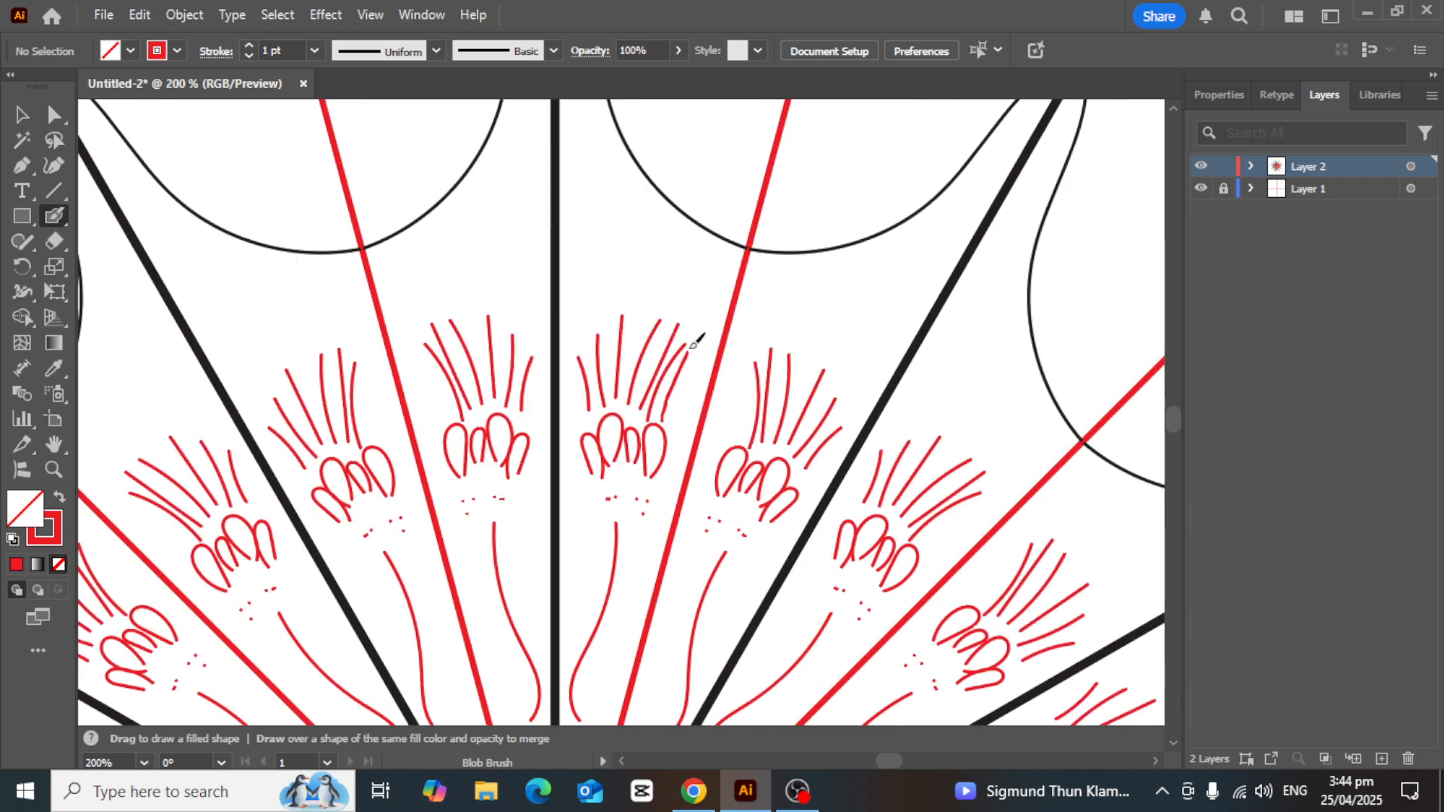
Draw a pointed petal outline outside the black curve, from its tip on the vertical line across to the first red guide
{"action": "scroll", "coordinate": [687, 332], "scroll_direction": "down", "scroll_amount": 3}
{"action": "scroll", "coordinate": [674, 357], "scroll_direction": "up", "scroll_amount": 1}
{"action": "scroll", "coordinate": [673, 358], "scroll_direction": "down", "scroll_amount": 2}
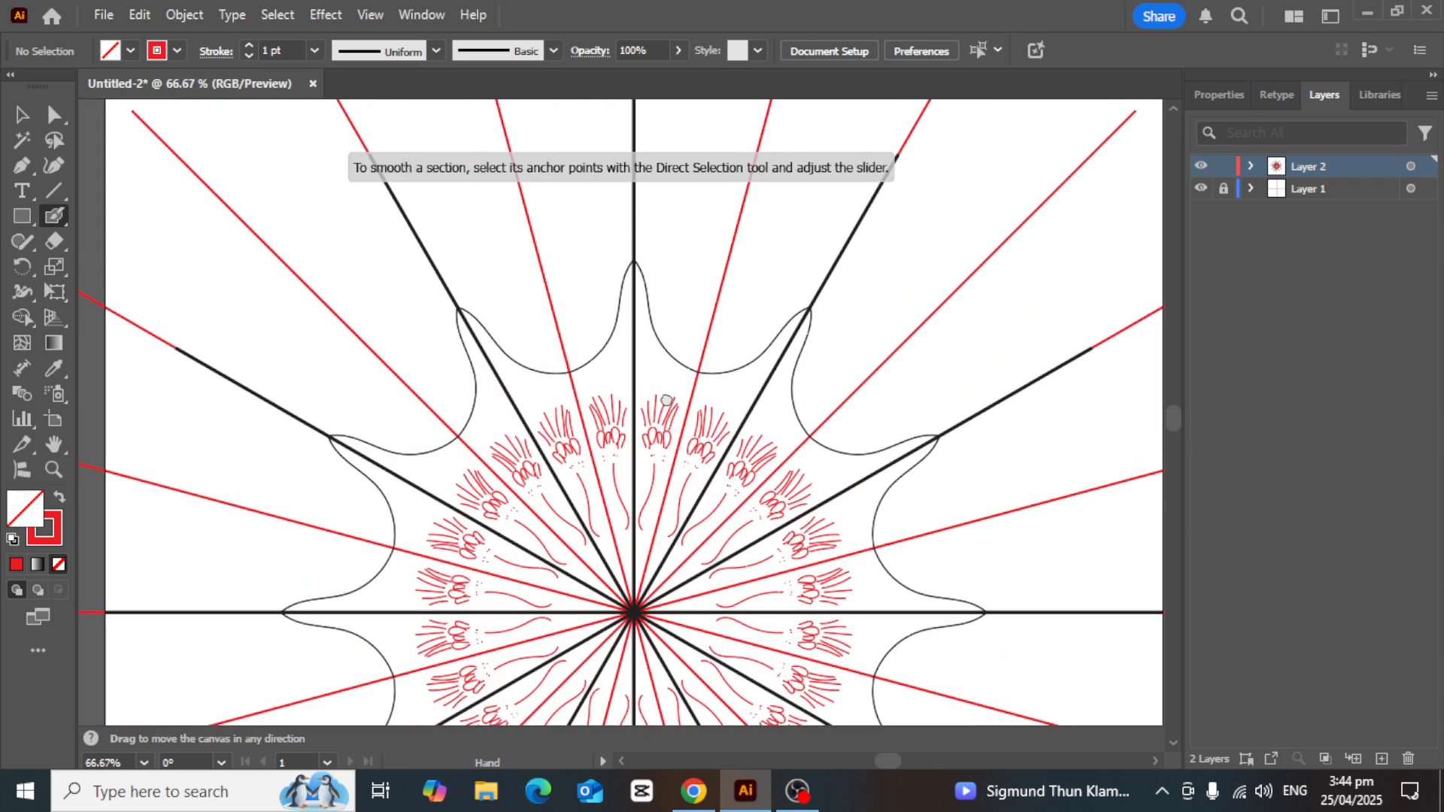
{"action": "scroll", "coordinate": [667, 380], "scroll_direction": "up", "scroll_amount": 1}
{"action": "scroll", "coordinate": [614, 277], "scroll_direction": "up", "scroll_amount": 2}
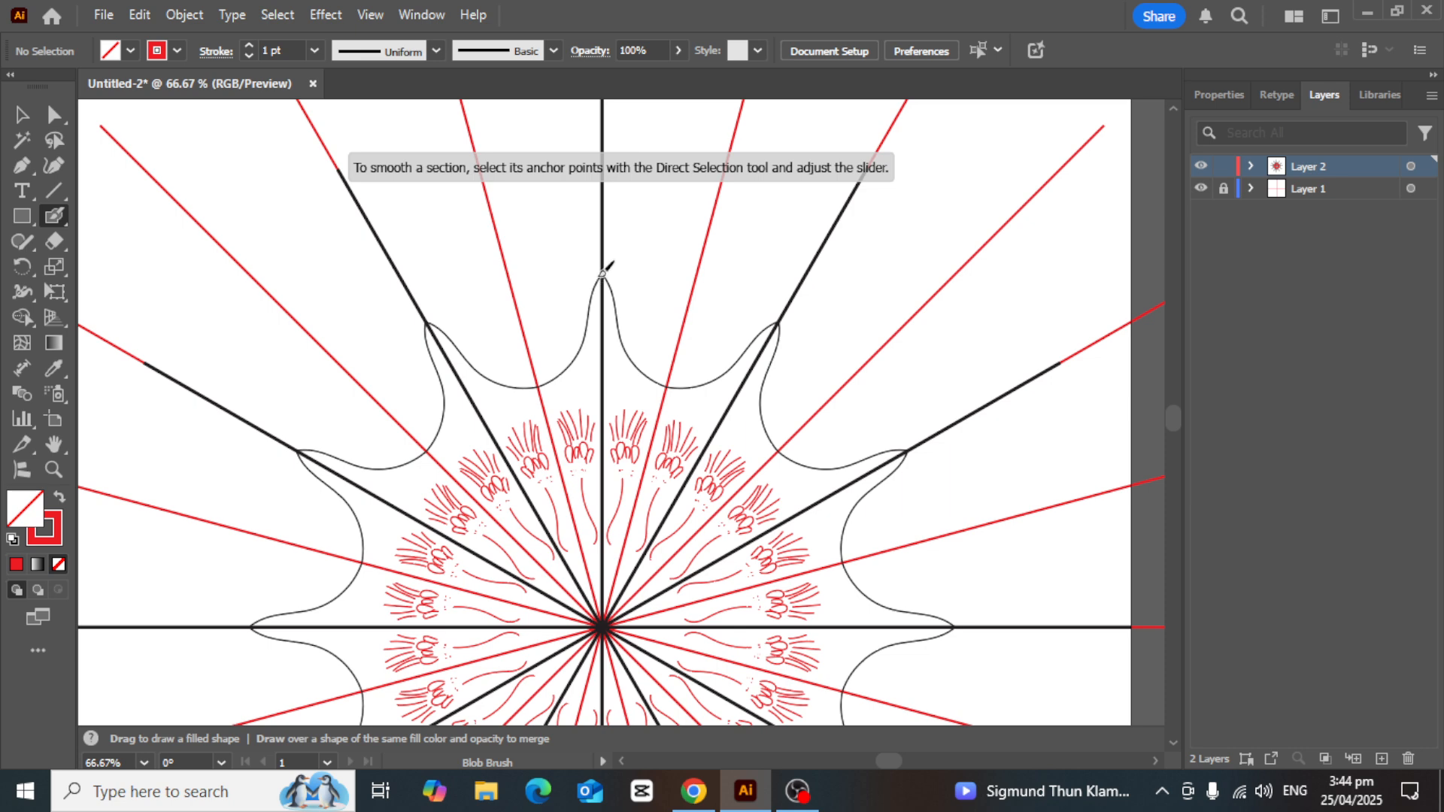
{"action": "left_click_drag", "start_coordinate": [602, 273], "coordinate": [658, 200]}
{"action": "left_click_drag", "start_coordinate": [700, 268], "coordinate": [700, 269]}
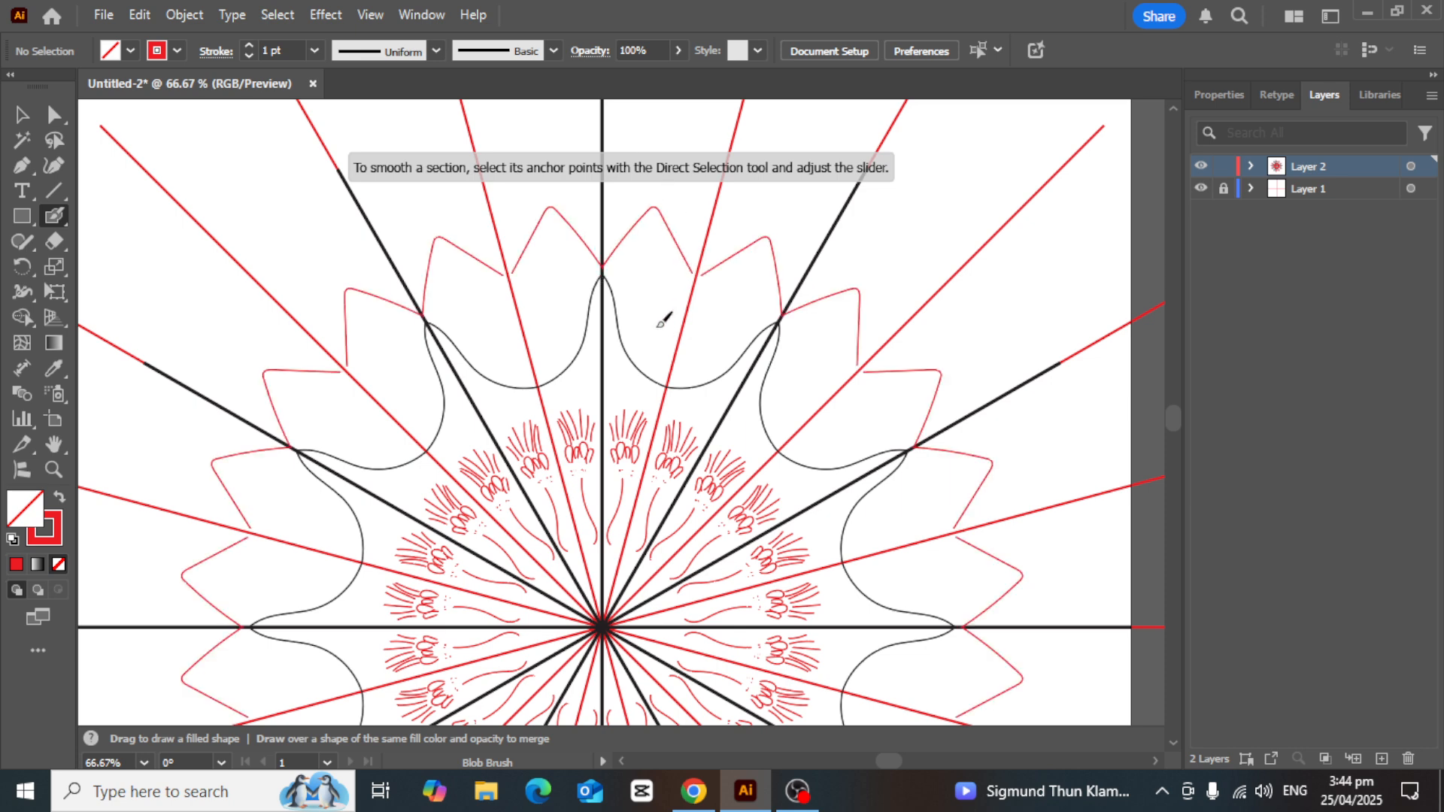
Draw a wide arch with curled ends across the red guide, spanning the dip in the black curve below the pointed petals
{"action": "scroll", "coordinate": [661, 312], "scroll_direction": "down", "scroll_amount": 1}
{"action": "key", "text": "super"}
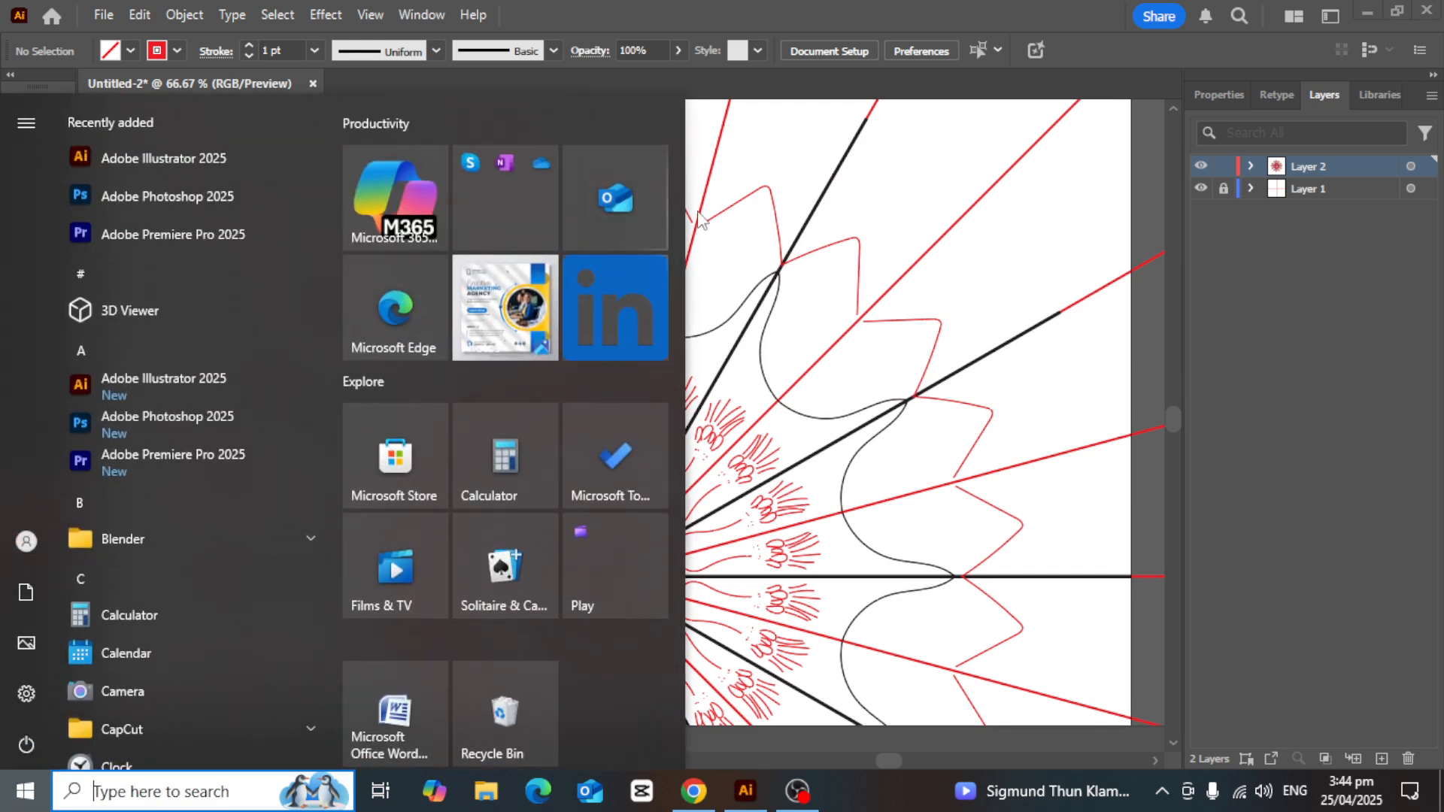
{"action": "key", "text": "Escape"}
{"action": "mouse_move", "coordinate": [619, 284]}
{"action": "left_mouse_down"}
{"action": "mouse_move", "coordinate": [657, 246]}
{"action": "mouse_move", "coordinate": [734, 304]}
{"action": "left_mouse_up"}
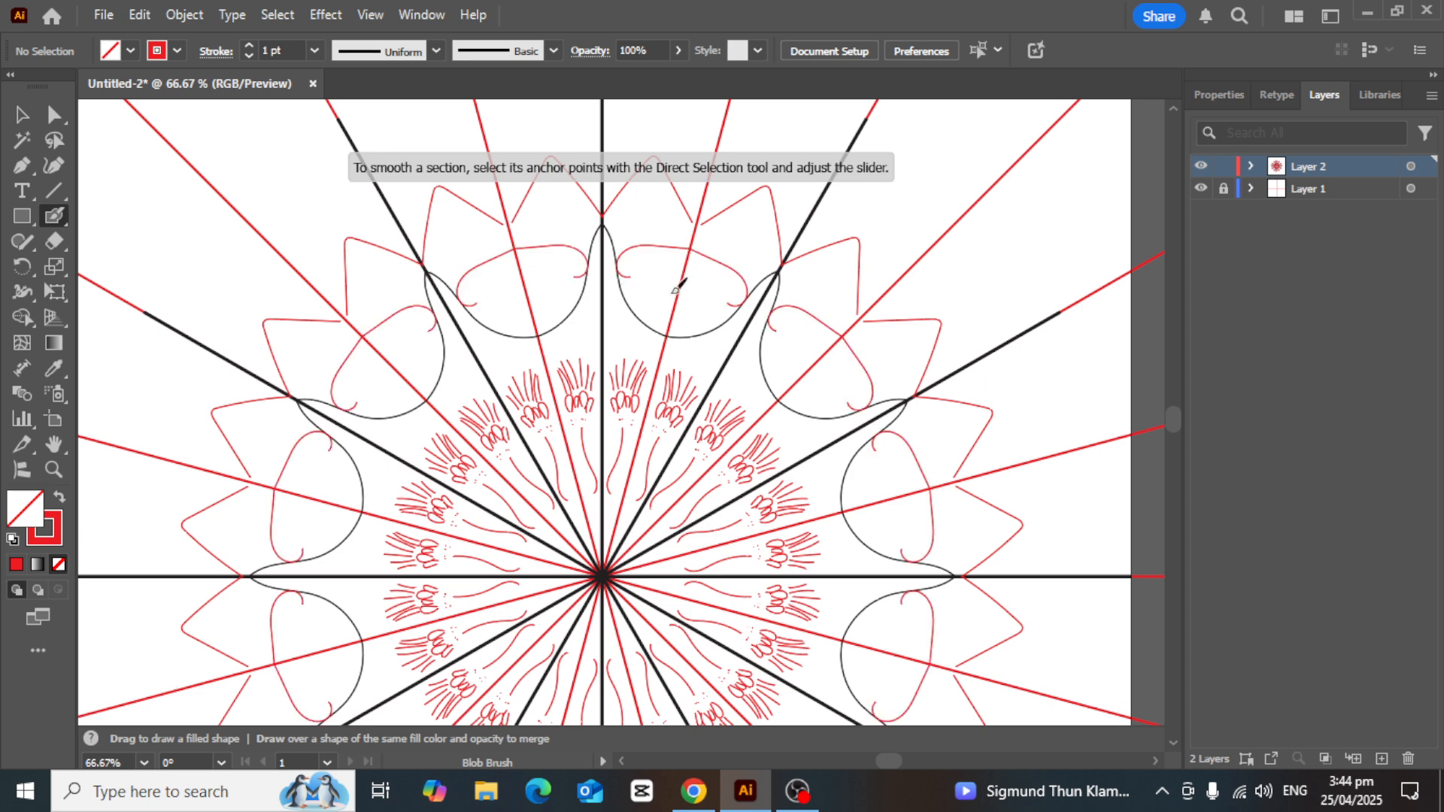
Set the Blob Brush fidelity to its smoothest level and draw a curved stroke from the vertical line upward beneath the arch
{"action": "double_click", "coordinate": [61, 214]}
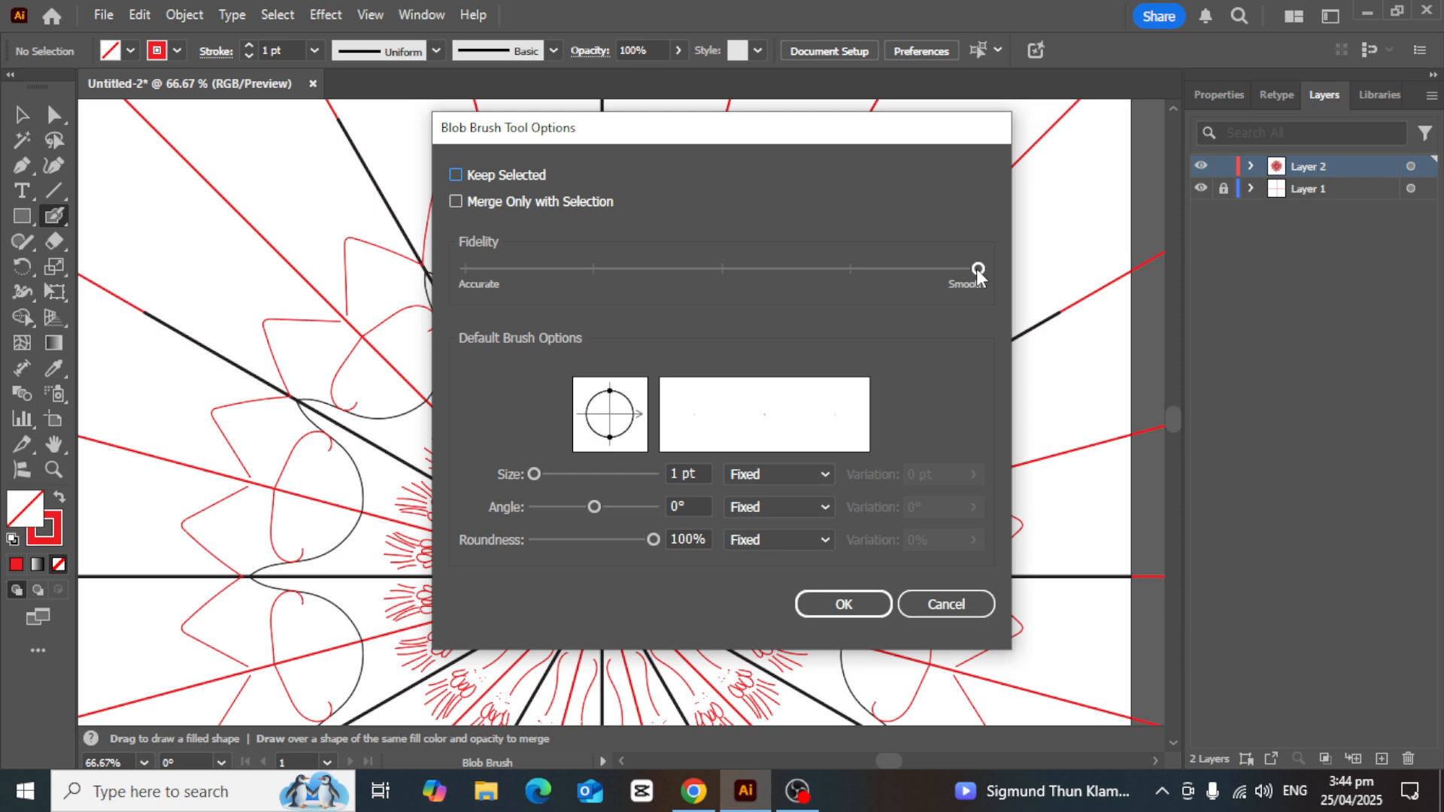
{"action": "left_click", "coordinate": [844, 604]}
{"action": "left_click_drag", "start_coordinate": [665, 186], "coordinate": [639, 320]}
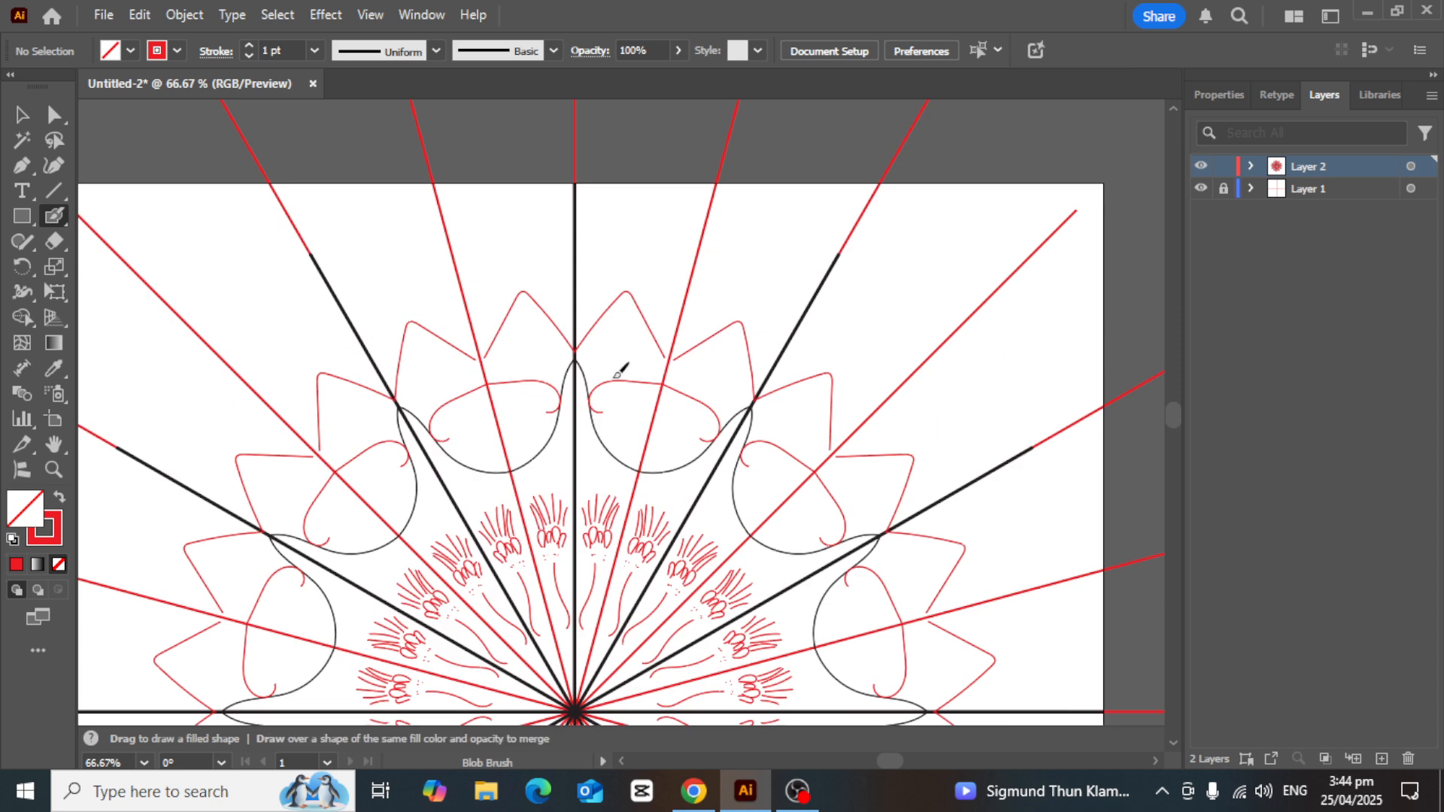
{"action": "mouse_move", "coordinate": [586, 451]}
{"action": "left_mouse_down"}
{"action": "mouse_move", "coordinate": [623, 410]}
{"action": "mouse_move", "coordinate": [621, 458]}
{"action": "left_mouse_up"}
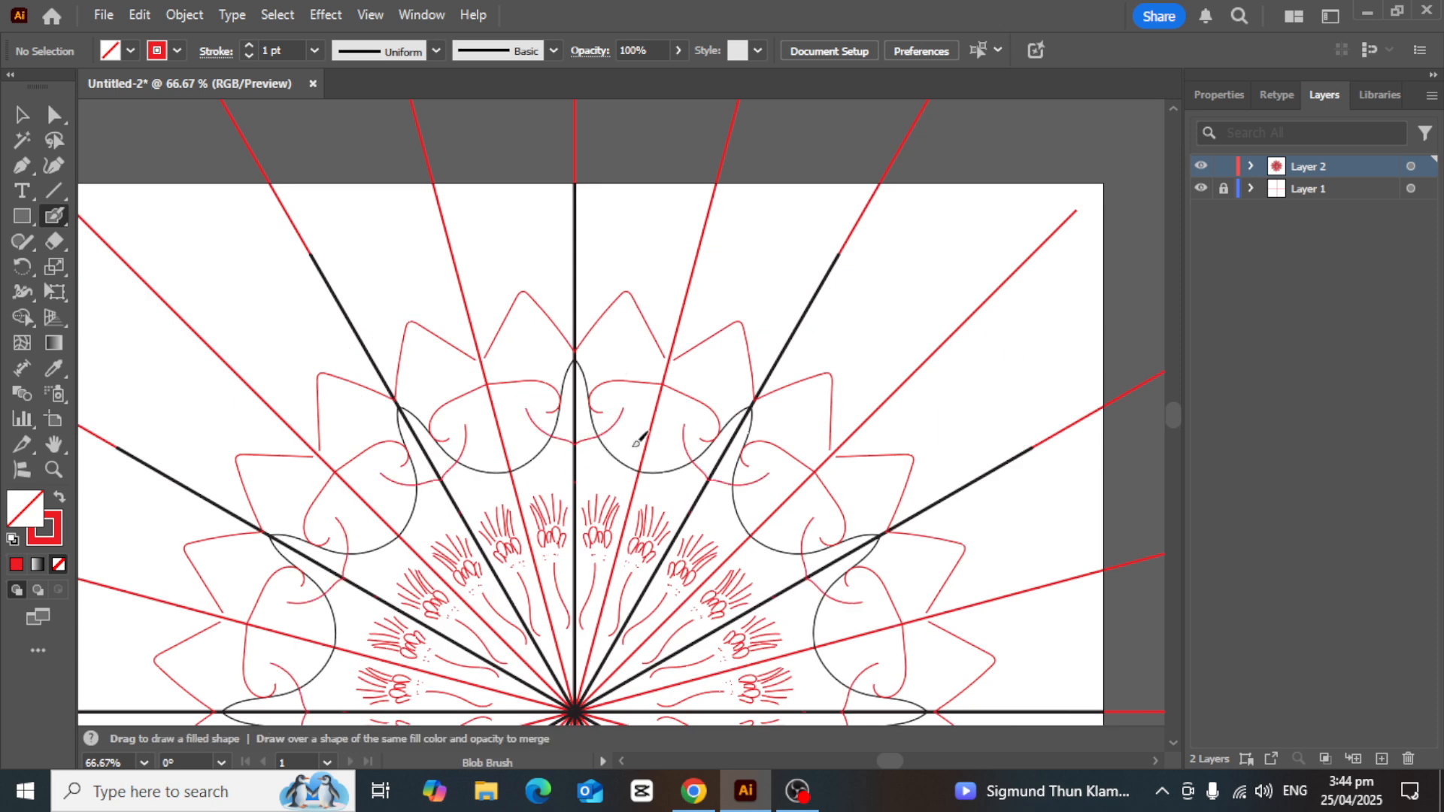
Fill the pointed petal beside the vertical line with several overlapping curved strokes that rise from the arch
{"action": "key", "text": "super"}
{"action": "key", "text": "super"}
{"action": "scroll", "coordinate": [623, 340], "scroll_direction": "up", "scroll_amount": 2}
{"action": "scroll", "coordinate": [624, 413], "scroll_direction": "down", "scroll_amount": 1}
{"action": "scroll", "coordinate": [618, 419], "scroll_direction": "up", "scroll_amount": 2}
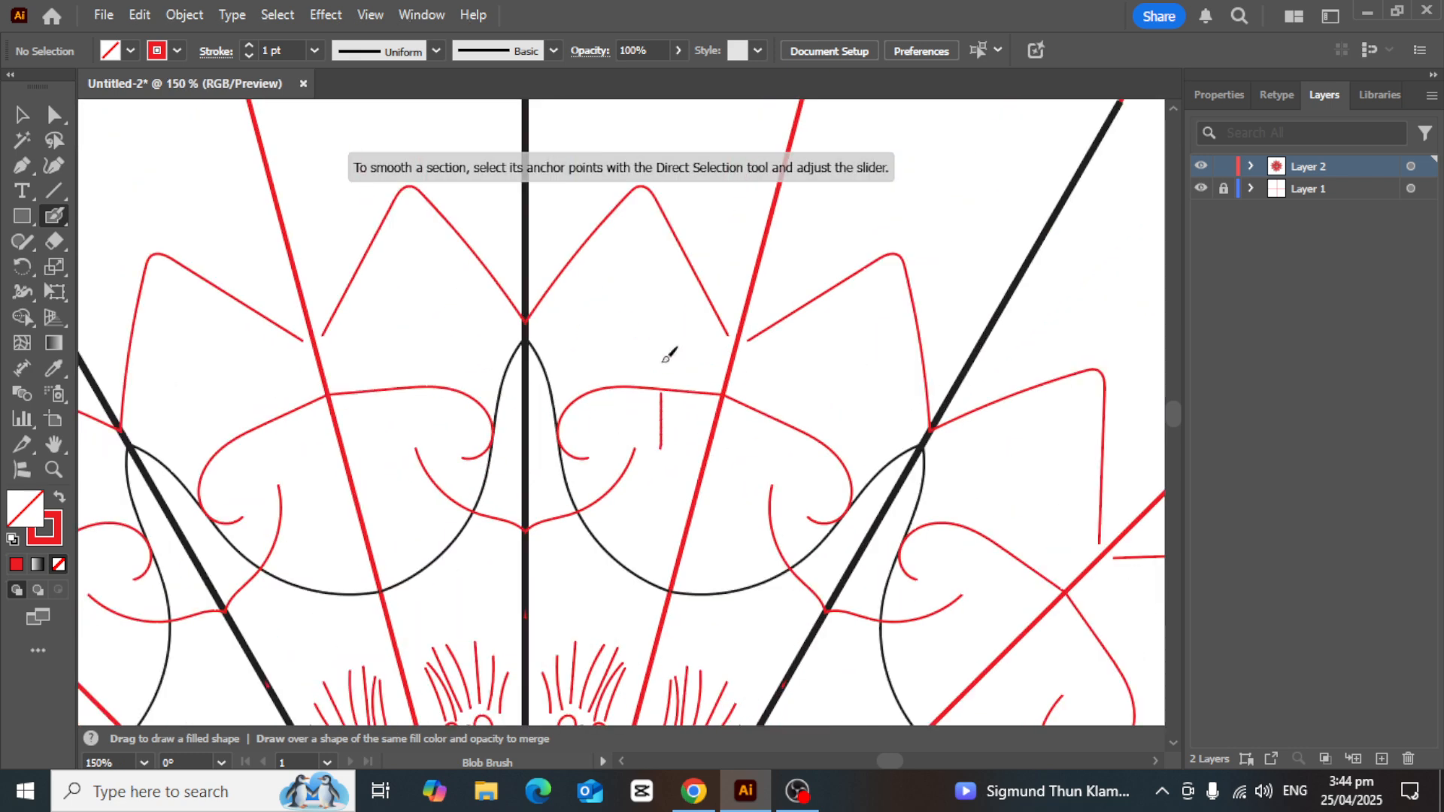
{"action": "mouse_move", "coordinate": [634, 319]}
{"action": "left_mouse_down"}
{"action": "mouse_move", "coordinate": [665, 379]}
{"action": "mouse_move", "coordinate": [663, 304]}
{"action": "left_mouse_up"}
{"action": "left_click_drag", "start_coordinate": [684, 391], "coordinate": [594, 263]}
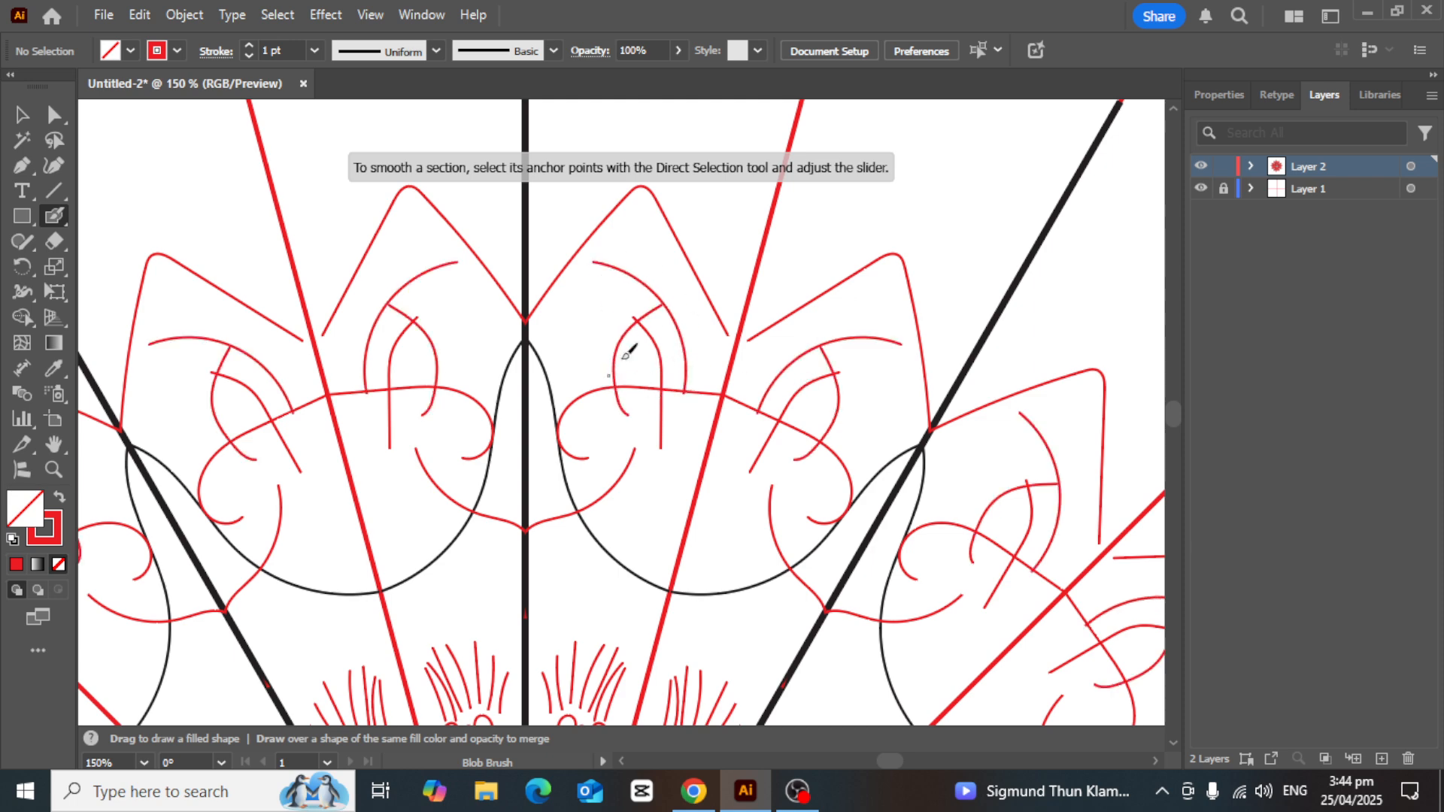
{"action": "left_click_drag", "start_coordinate": [570, 385], "coordinate": [666, 303]}
{"action": "scroll", "coordinate": [674, 286], "scroll_direction": "down", "scroll_amount": 1}
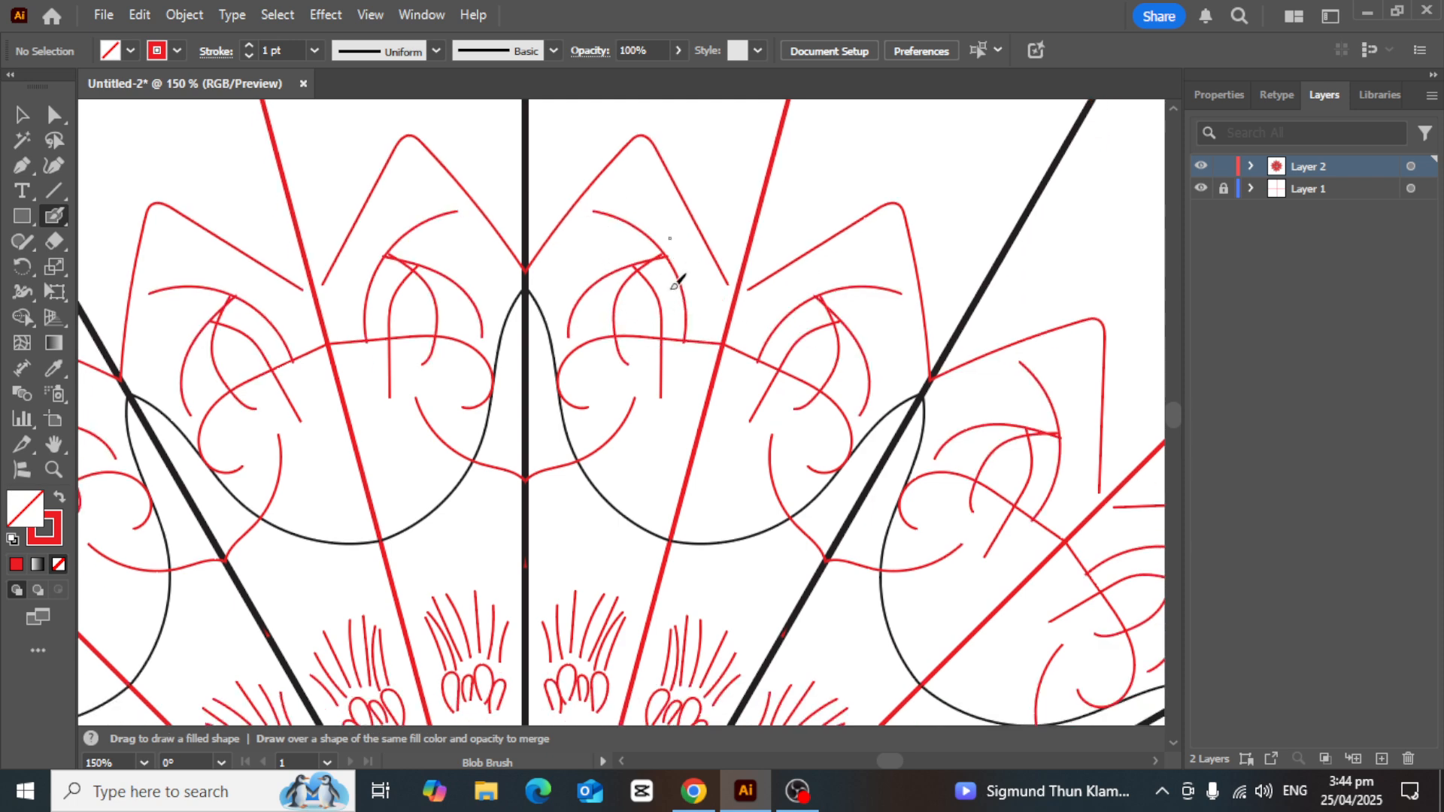
Draw a small ellipse beyond the pointed petals, beside the vertical line, and swap its colours to a solid red fill without stroke
{"action": "key", "text": "super"}
{"action": "key", "text": "super"}
{"action": "scroll", "coordinate": [694, 248], "scroll_direction": "down", "scroll_amount": 2}
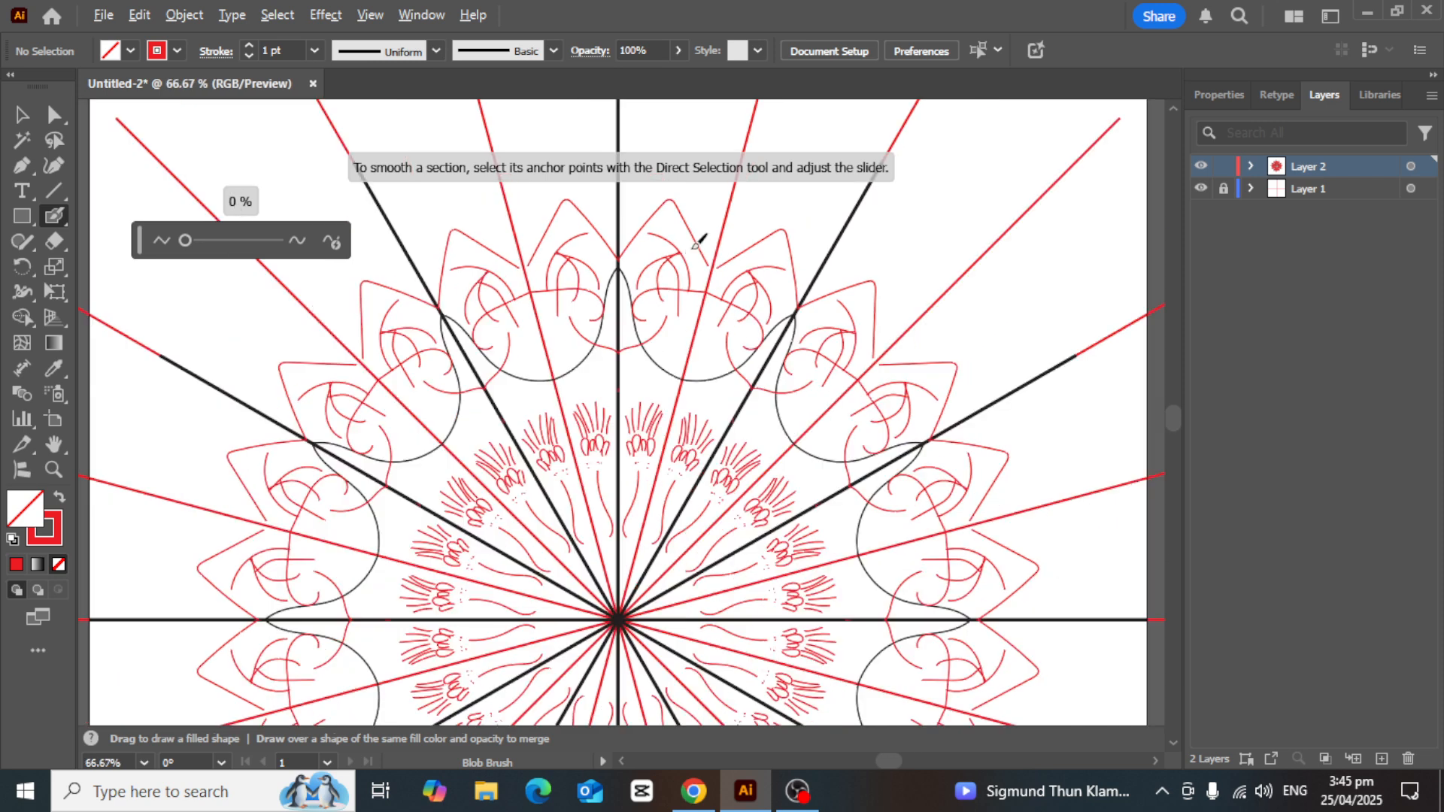
{"action": "left_click_drag", "start_coordinate": [700, 239], "coordinate": [682, 352]}
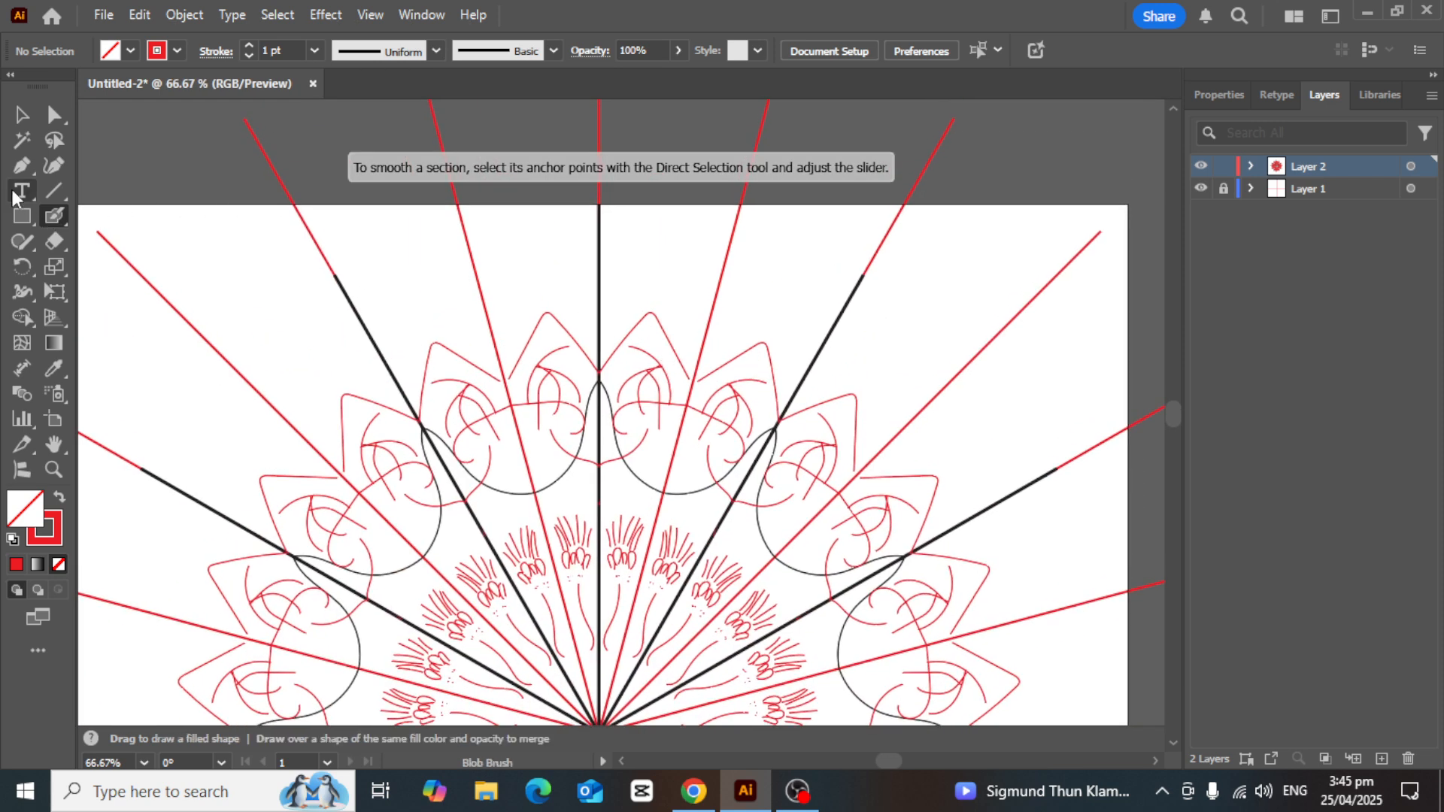
{"action": "left_click", "coordinate": [23, 217]}
{"action": "left_click", "coordinate": [132, 267]}
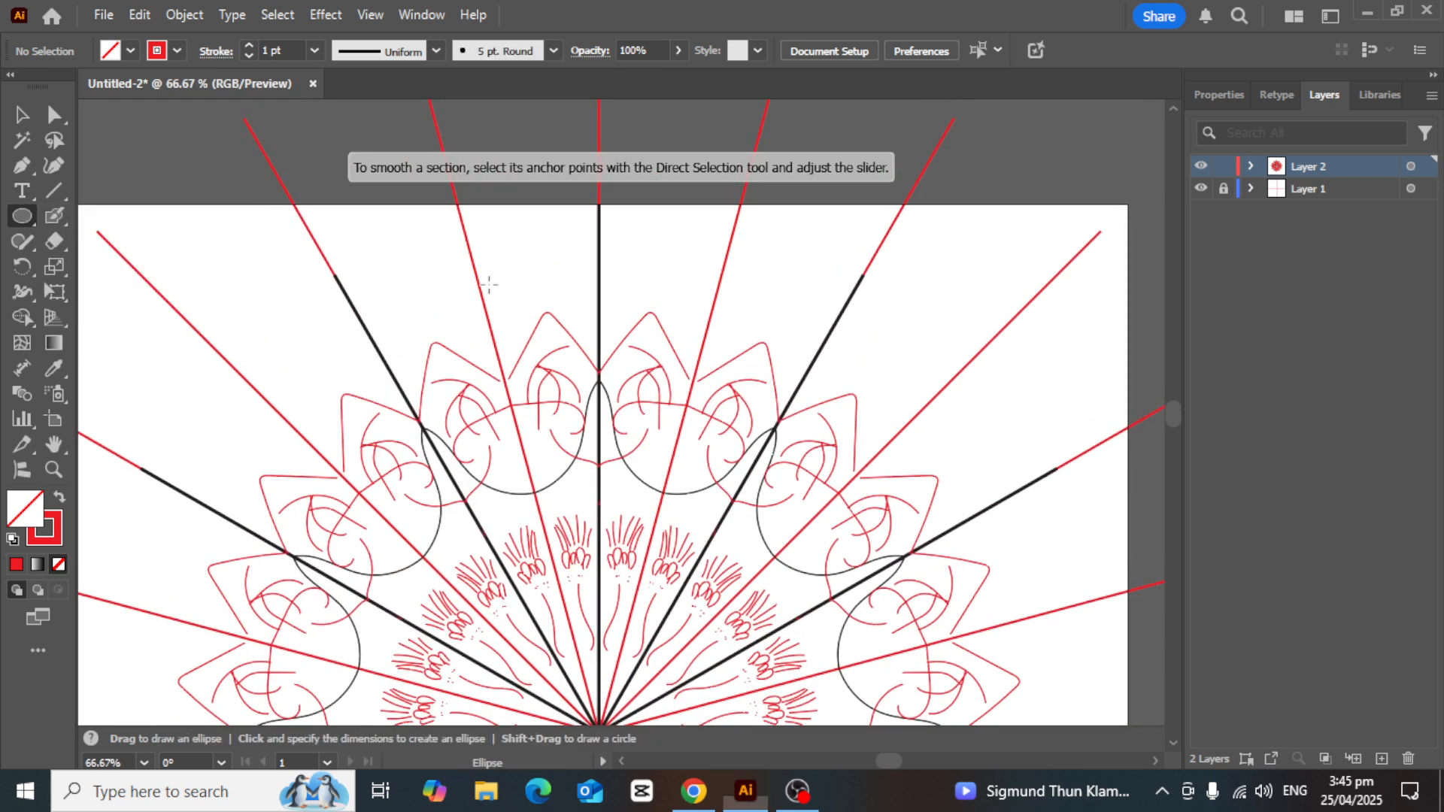
{"action": "left_click_drag", "start_coordinate": [606, 258], "coordinate": [643, 301]}
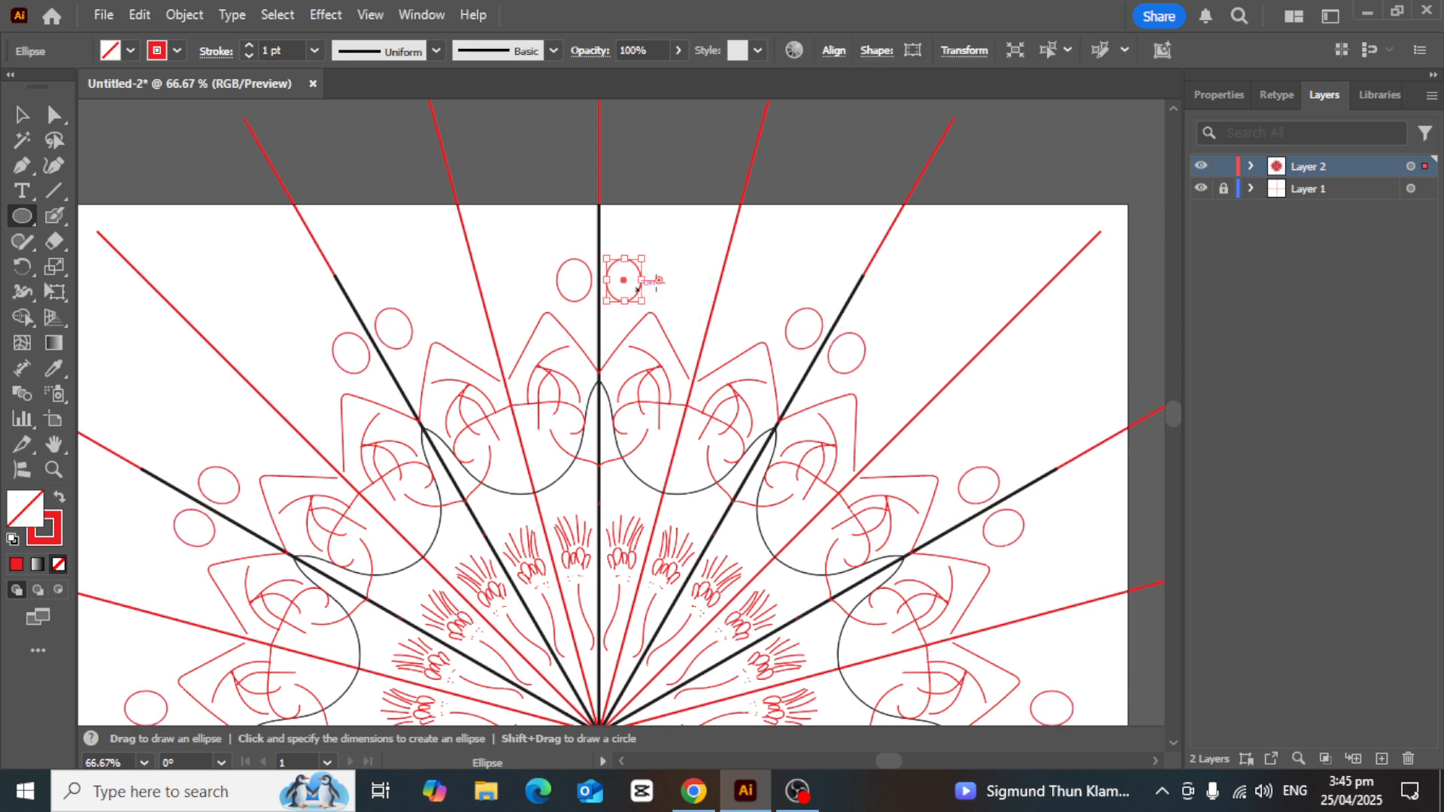
{"action": "left_click", "coordinate": [60, 497]}
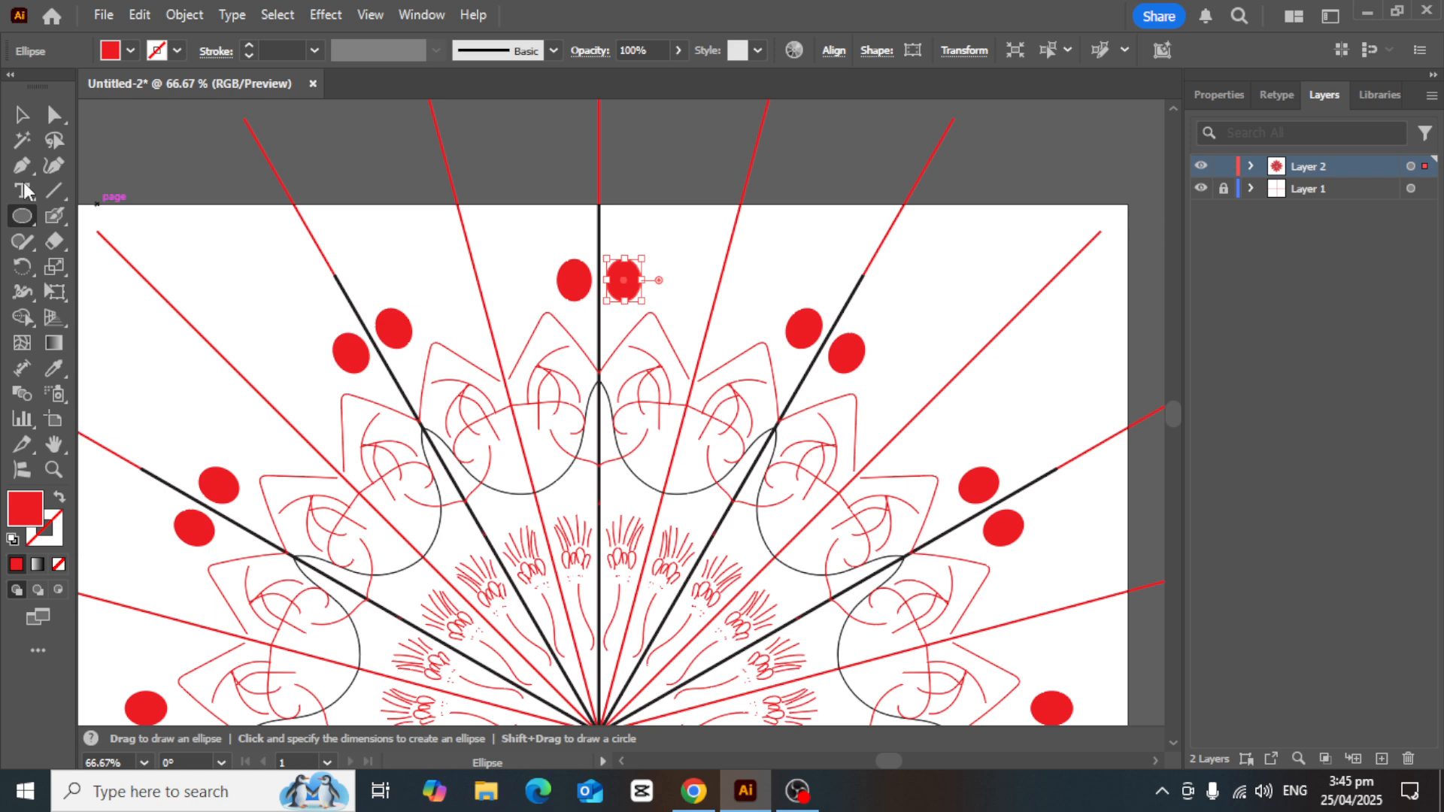
Move the red ellipse away from the vertical line and duplicate it twice to form a cluster of three
{"action": "left_click", "coordinate": [22, 114]}
{"action": "left_click_drag", "start_coordinate": [635, 281], "coordinate": [654, 284]}
{"action": "key", "text": "super"}
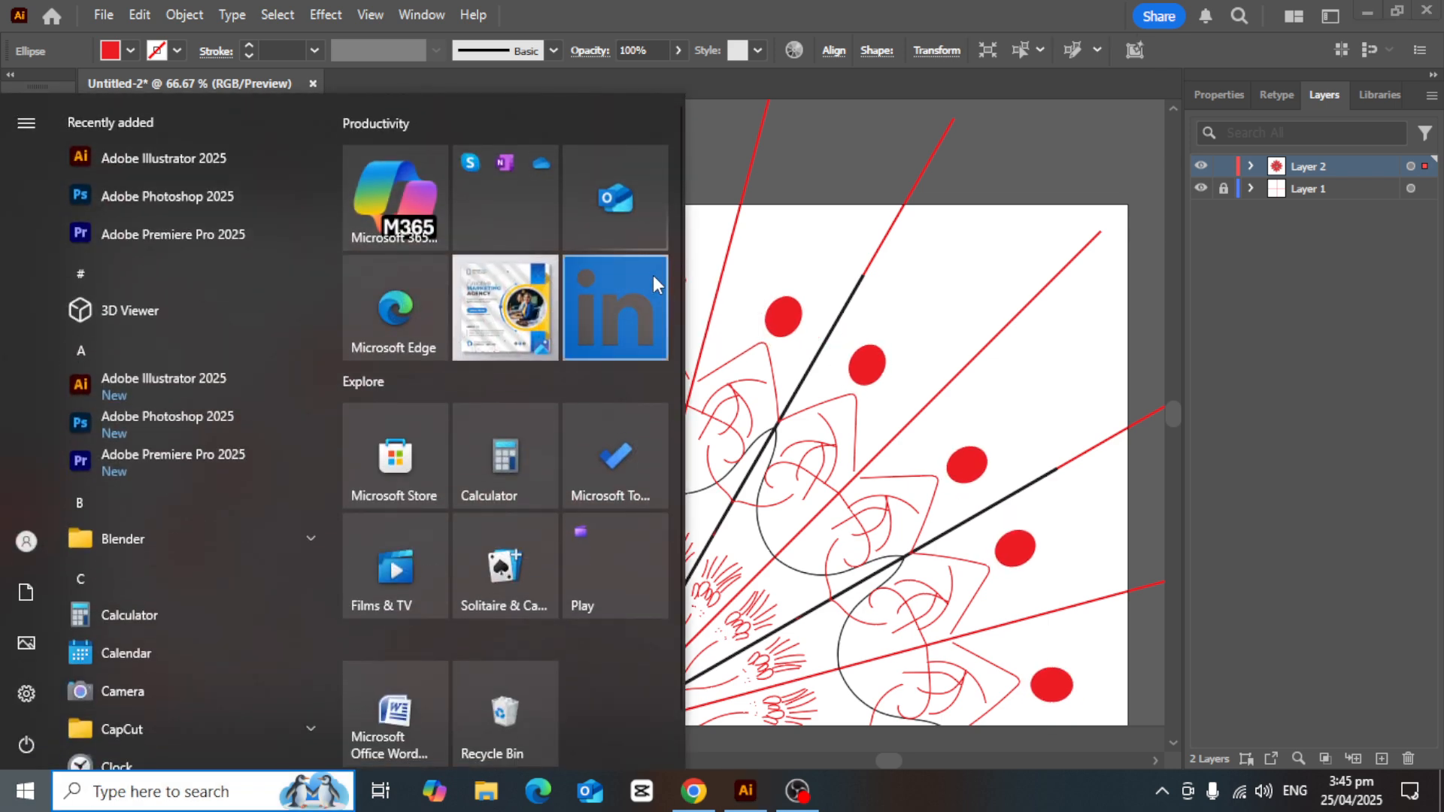
{"action": "key", "text": "super"}
{"action": "left_click_drag", "start_coordinate": [651, 272], "coordinate": [688, 295]}
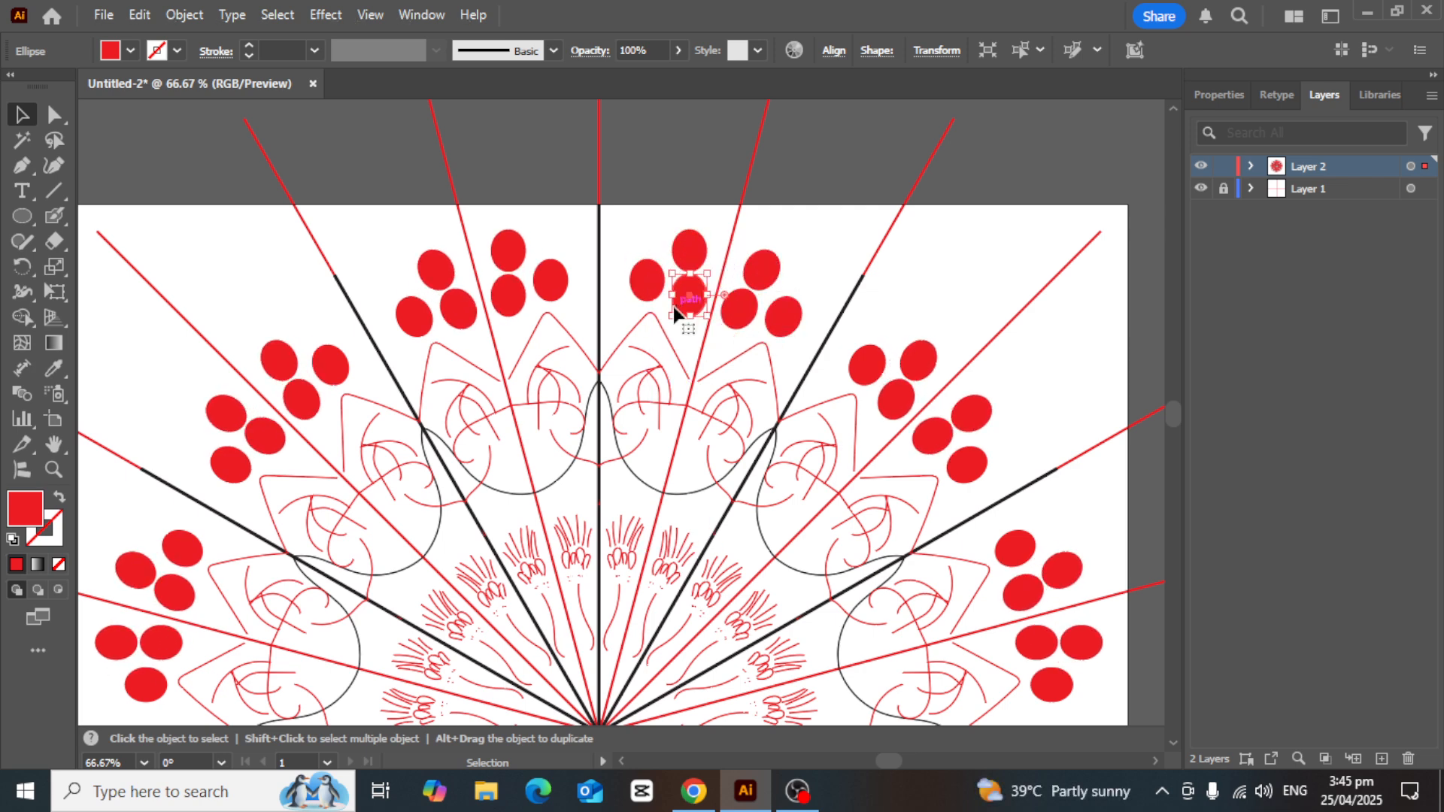
Deselect the ellipse and examine the whole mandala on the artboard, from the centre strokes to the outer ellipse clusters
{"action": "scroll", "coordinate": [669, 319], "scroll_direction": "down", "scroll_amount": 5}
{"action": "key", "text": "super"}
{"action": "key", "text": "super"}
{"action": "scroll", "coordinate": [699, 311], "scroll_direction": "down", "scroll_amount": 2}
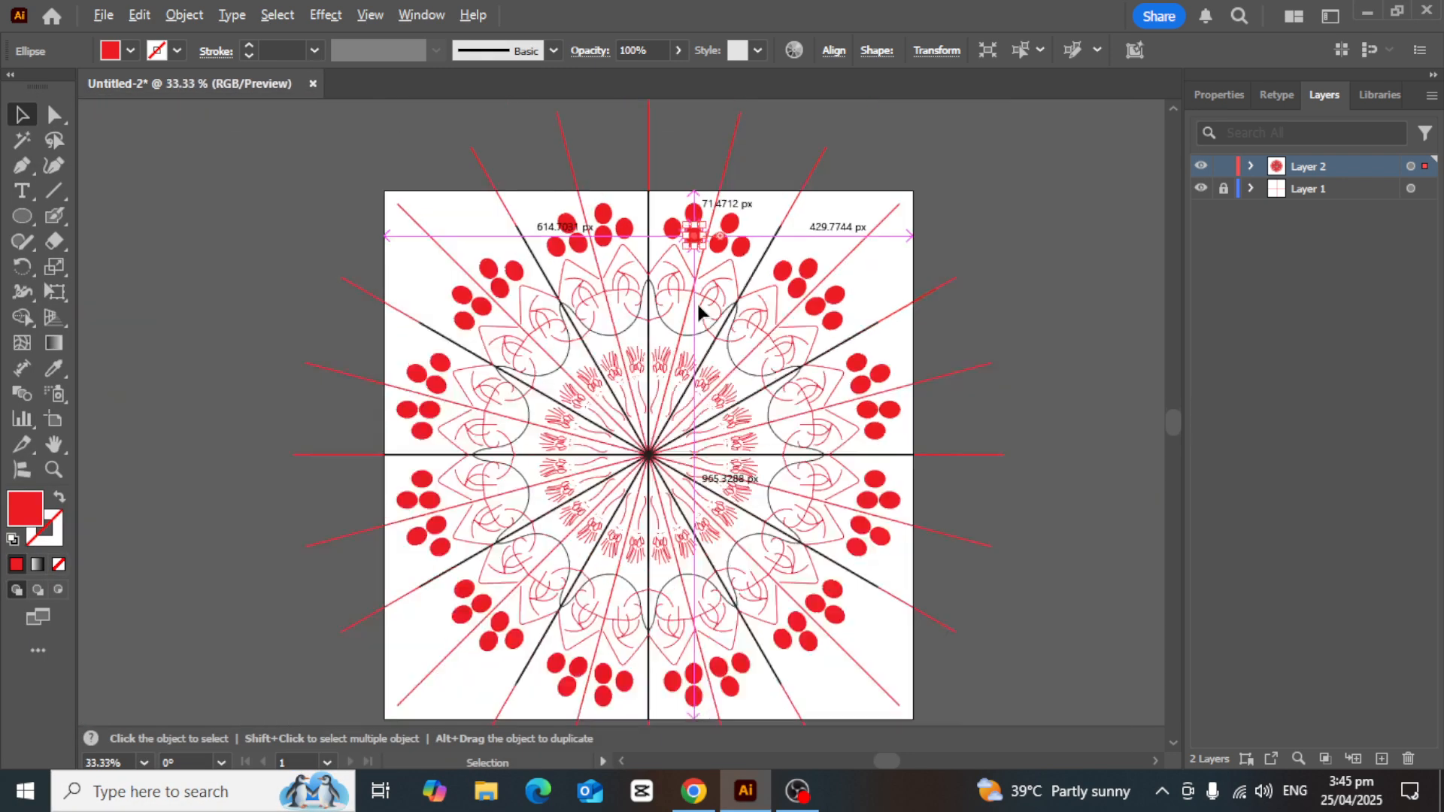
{"action": "scroll", "coordinate": [698, 305], "scroll_direction": "down", "scroll_amount": 2}
{"action": "left_click", "coordinate": [699, 343]}
{"action": "scroll", "coordinate": [699, 344], "scroll_direction": "up", "scroll_amount": 2}
{"action": "scroll", "coordinate": [699, 344], "scroll_direction": "down", "scroll_amount": 1}
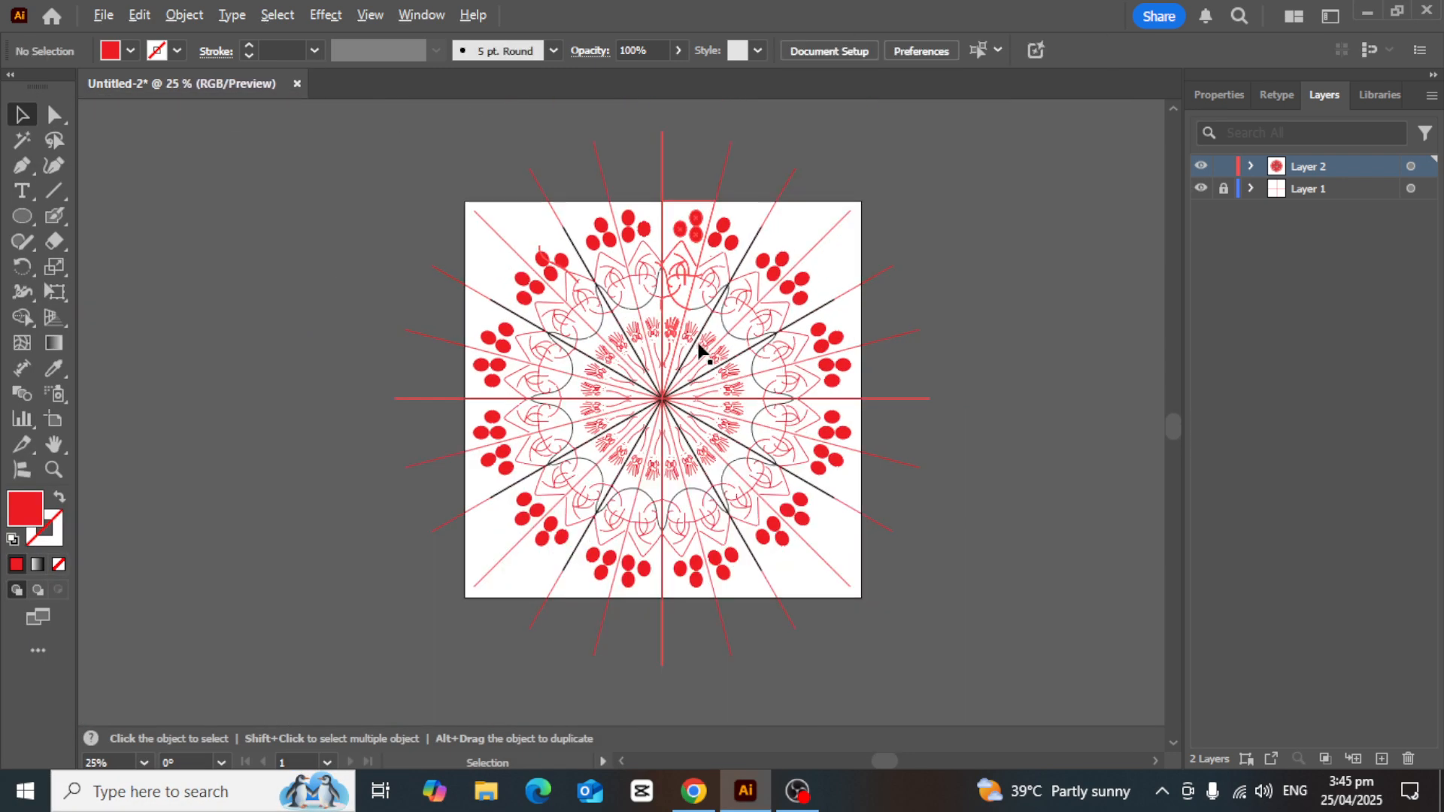
{"action": "scroll", "coordinate": [699, 349], "scroll_direction": "up", "scroll_amount": 1}
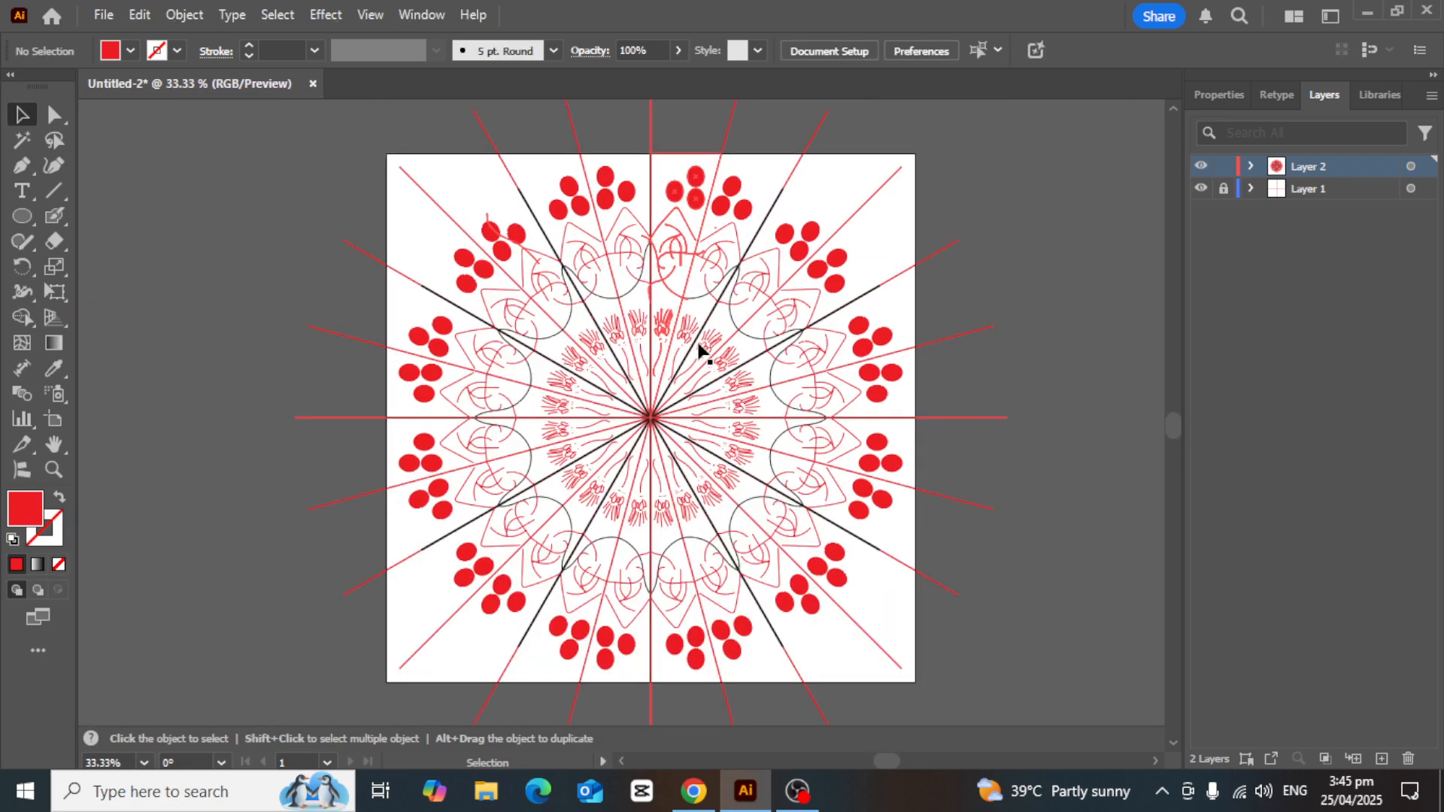
{"action": "scroll", "coordinate": [699, 350], "scroll_direction": "up", "scroll_amount": 1}
{"action": "scroll", "coordinate": [700, 348], "scroll_direction": "down", "scroll_amount": 1}
{"action": "scroll", "coordinate": [657, 361], "scroll_direction": "up", "scroll_amount": 1}
{"action": "scroll", "coordinate": [658, 364], "scroll_direction": "down", "scroll_amount": 2}
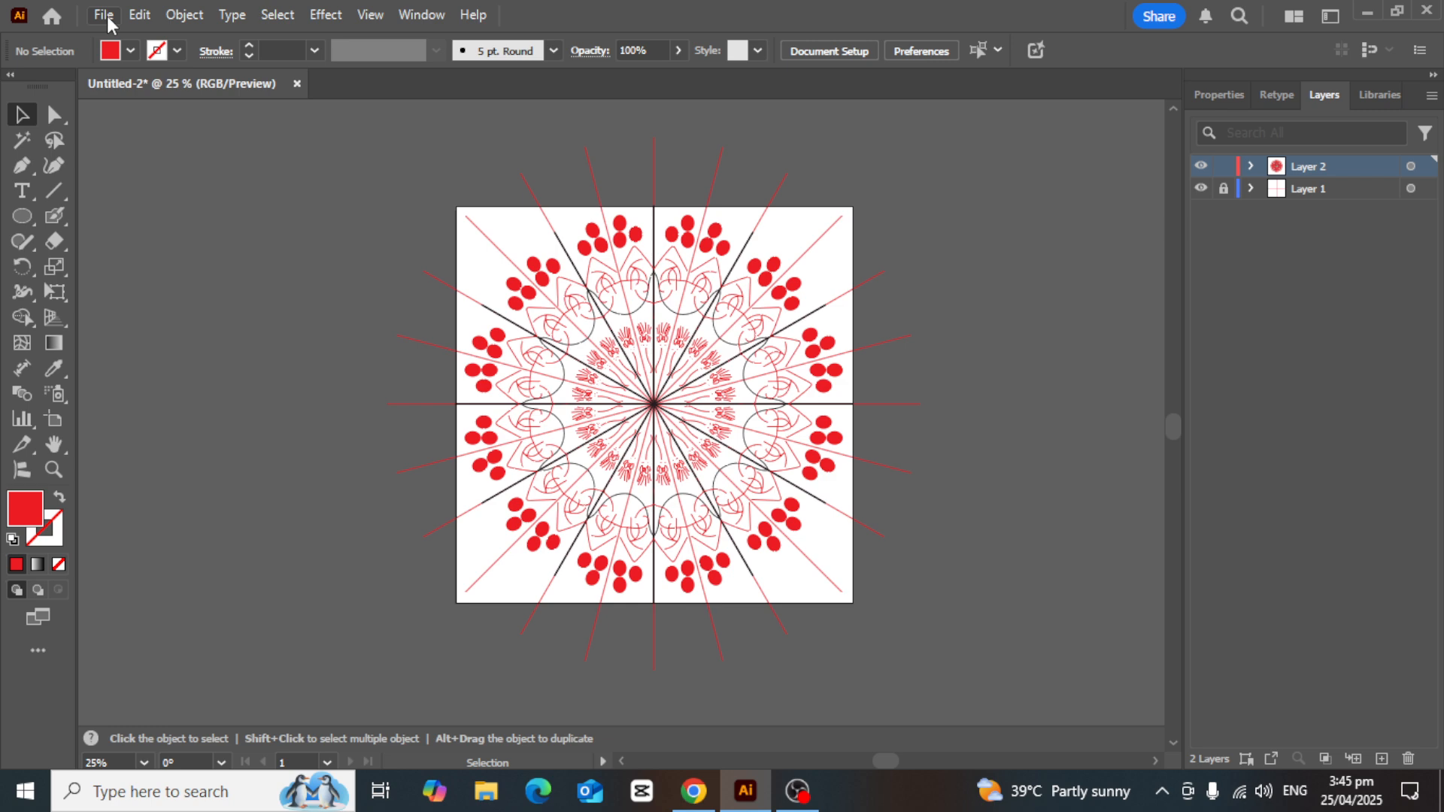
{"action": "scroll", "coordinate": [682, 327], "scroll_direction": "up", "scroll_amount": 2}
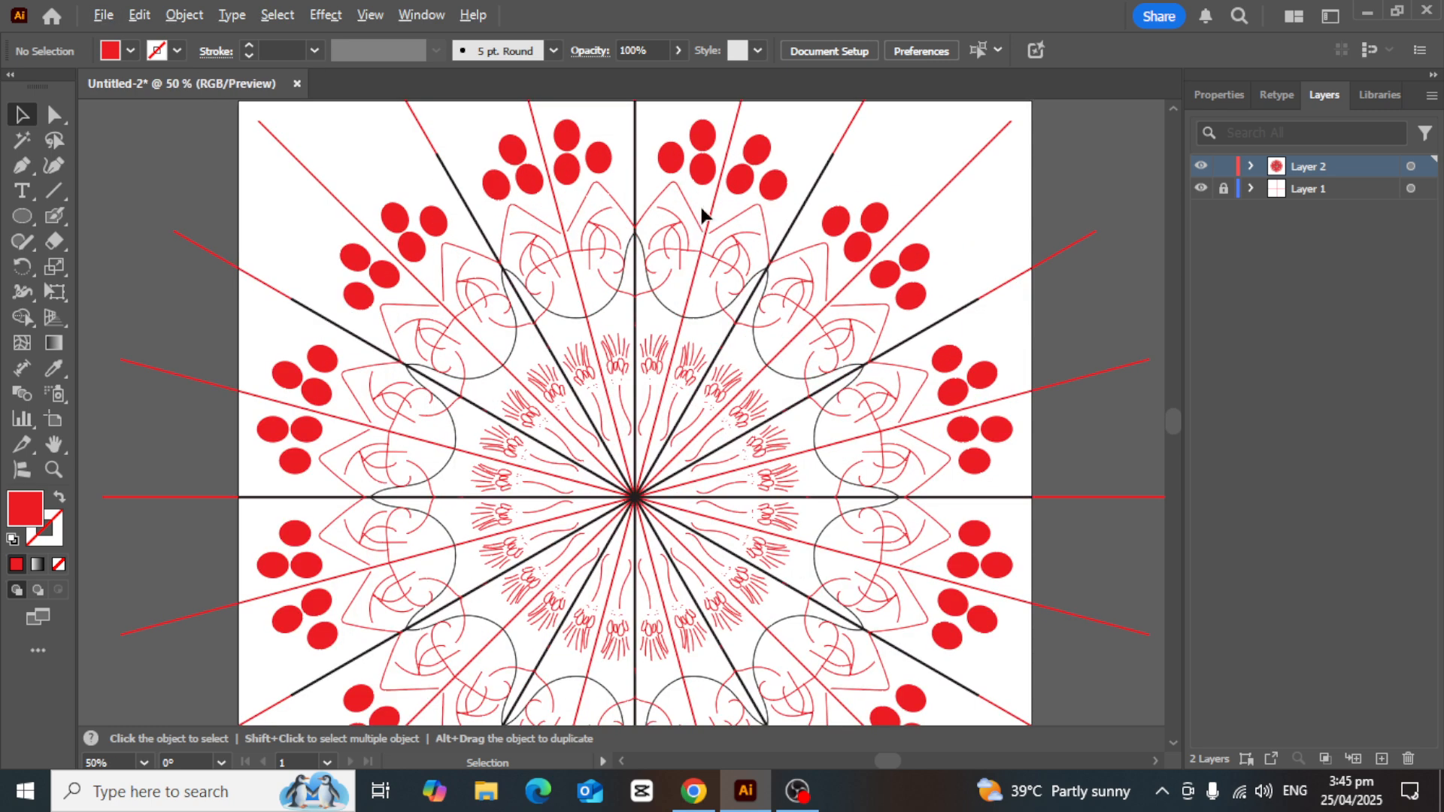
{"action": "scroll", "coordinate": [695, 207], "scroll_direction": "down", "scroll_amount": 2}
{"action": "key", "text": "space"}
{"action": "left_click_drag", "start_coordinate": [458, 136], "coordinate": [335, 196]}
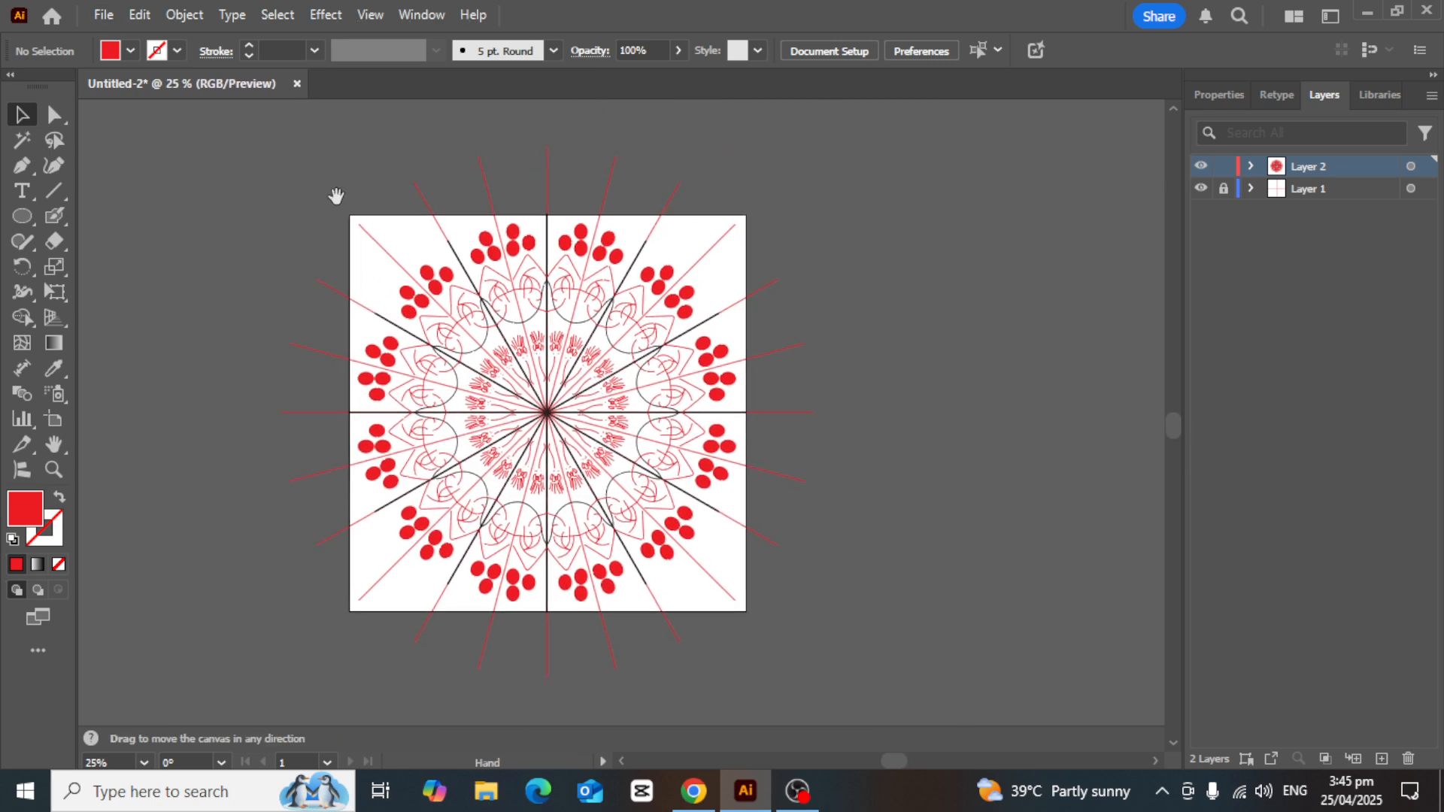
Create a new 1080 x 1080 px document in RGB Color with one artboard
{"action": "left_click", "coordinate": [111, 15]}
{"action": "left_click", "coordinate": [144, 39]}
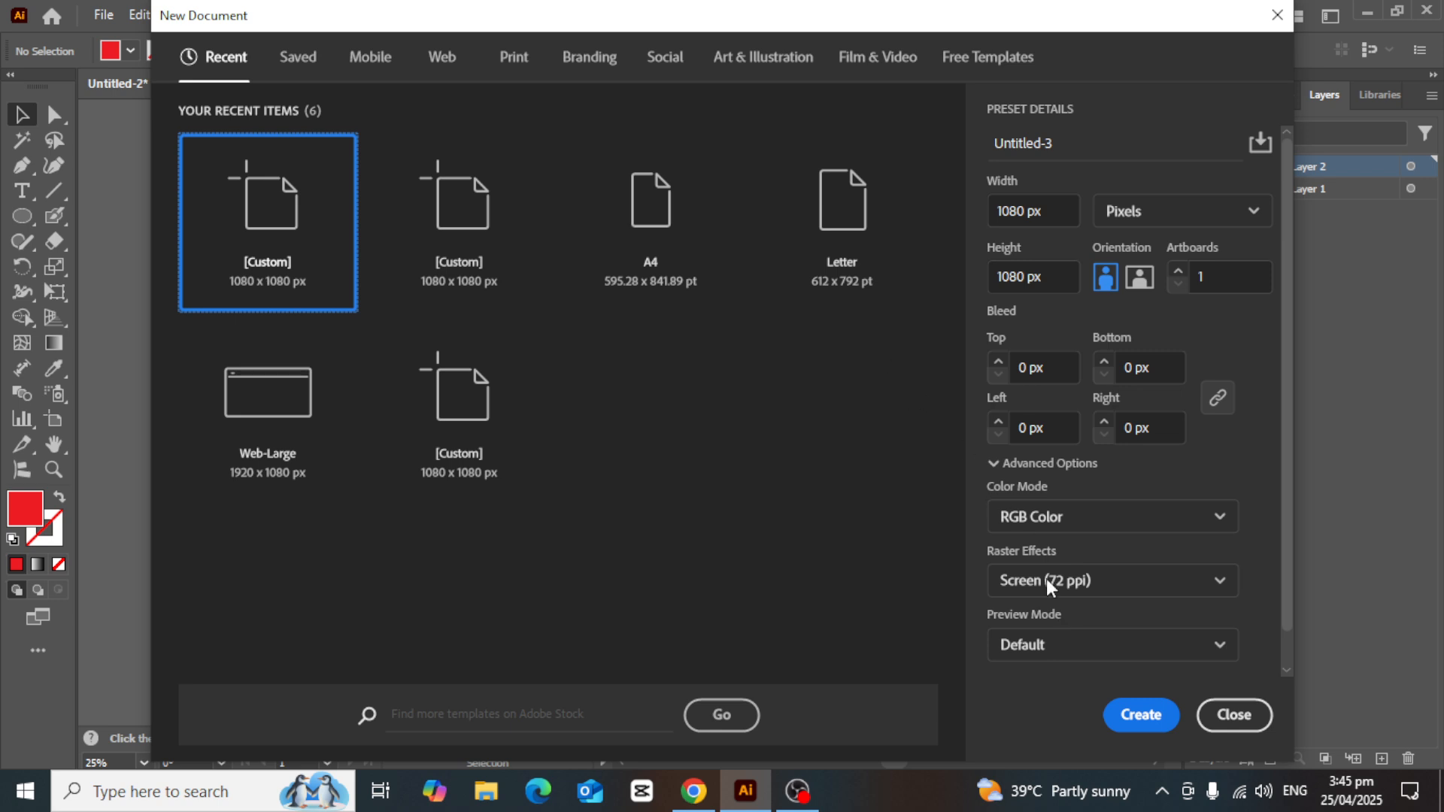
{"action": "left_click", "coordinate": [1130, 711]}
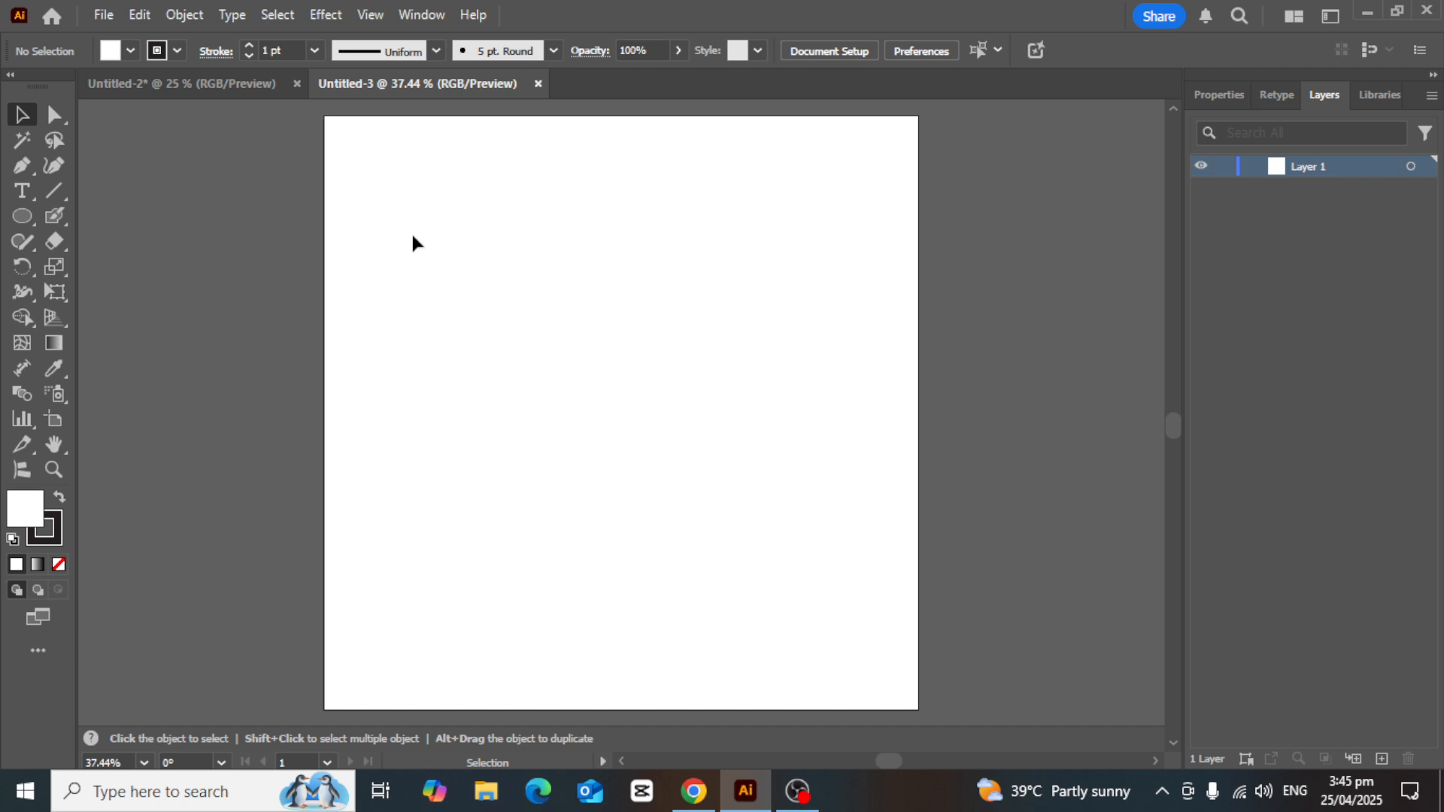
{"action": "left_click", "coordinate": [799, 790]}
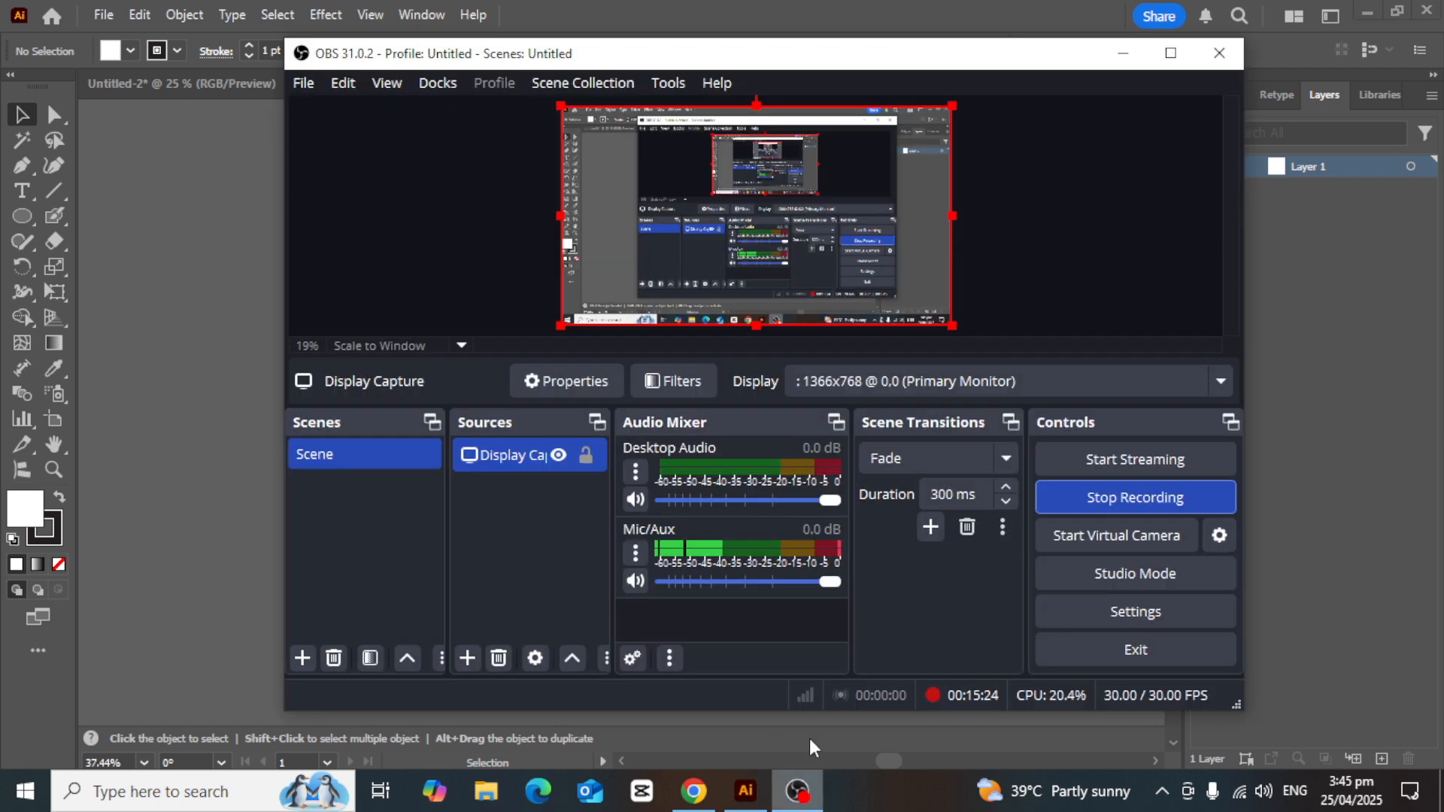